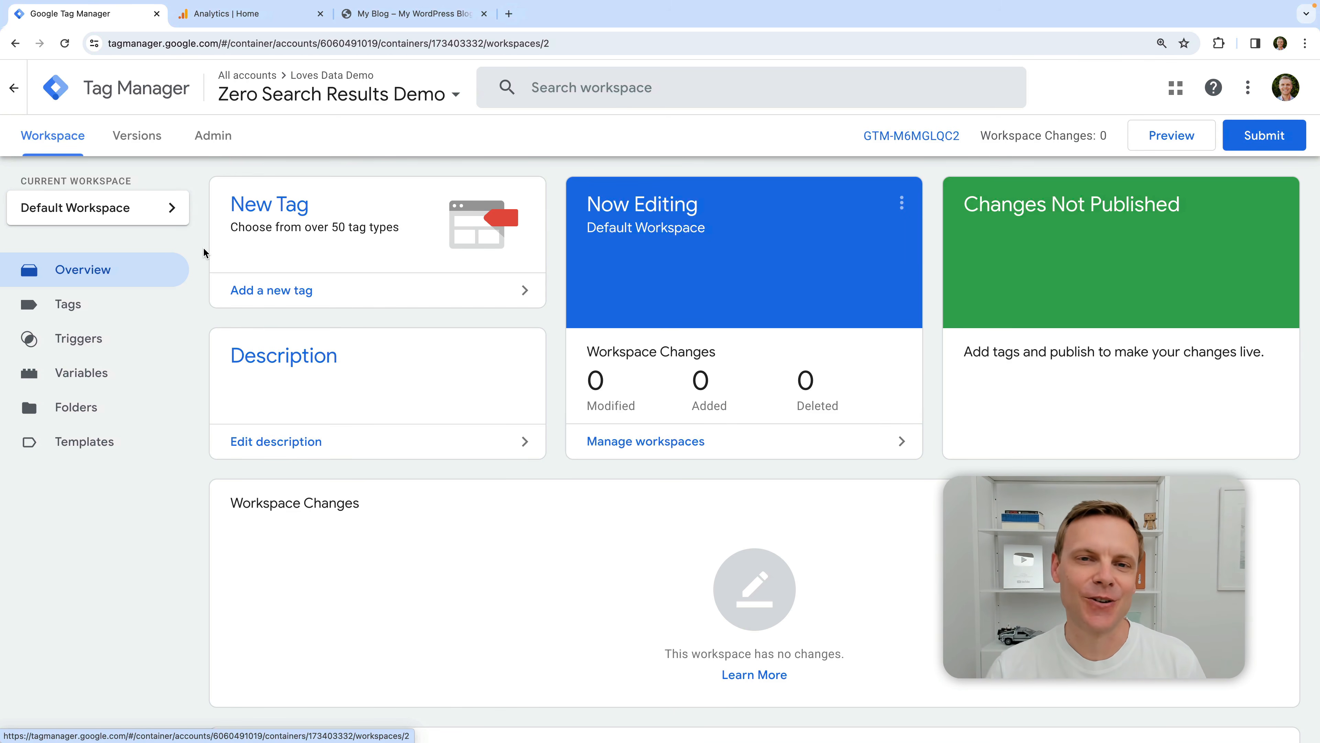
- Switch to the WordPress blog and search the site for "test" with the search form in the page footer
click(445, 15)
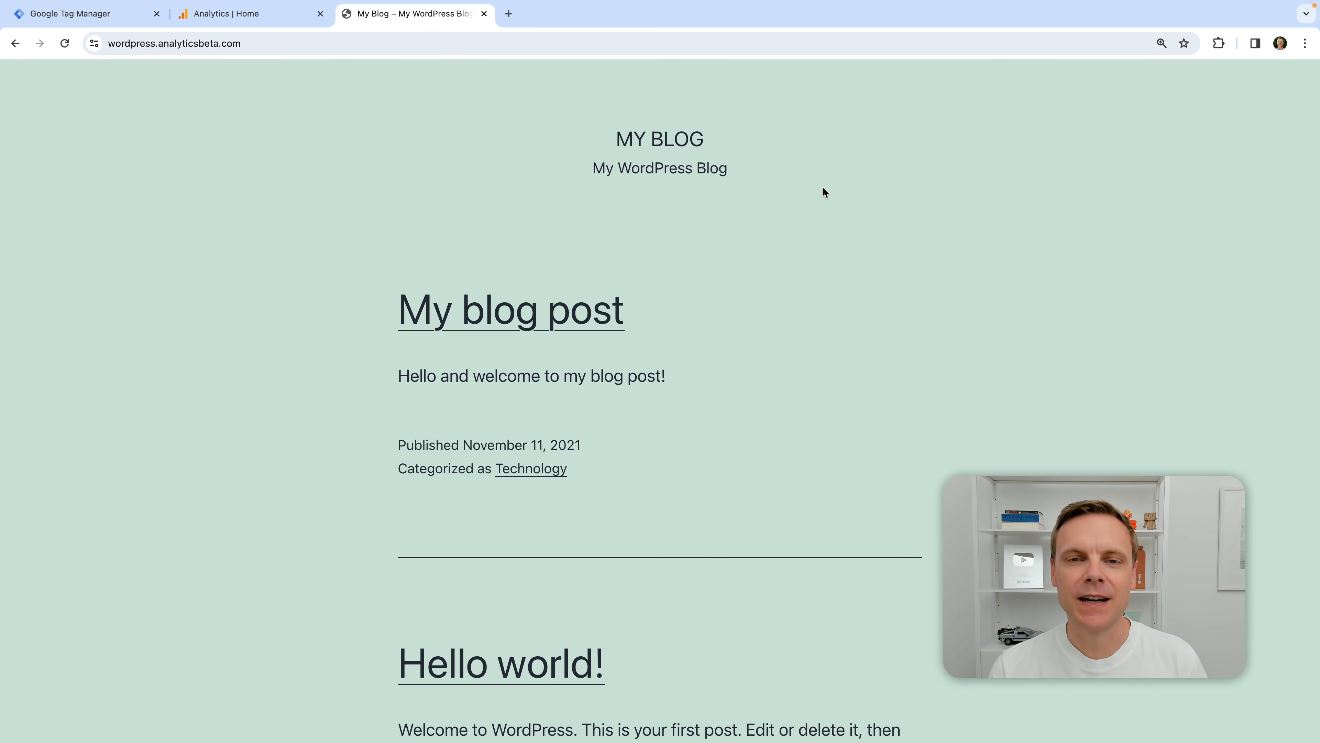
scroll(823, 188, down, 4)
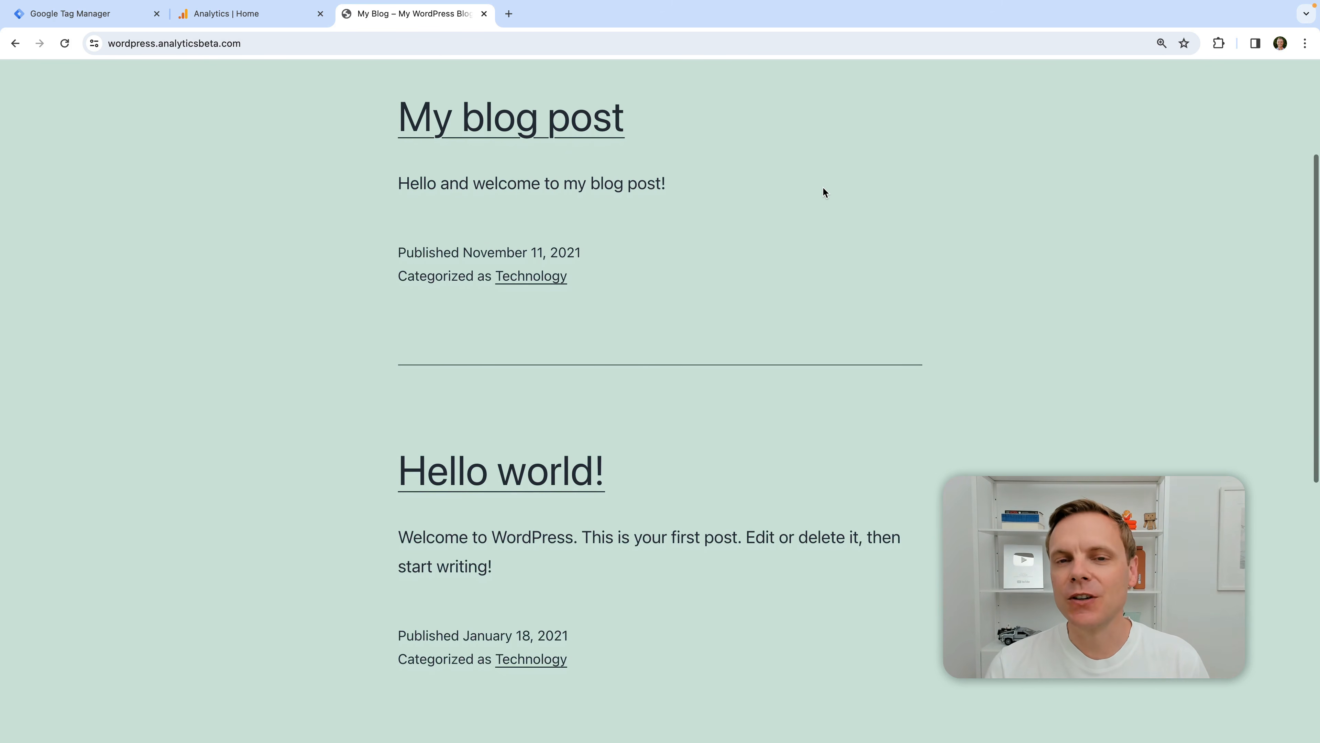
scroll(823, 187, down, 8)
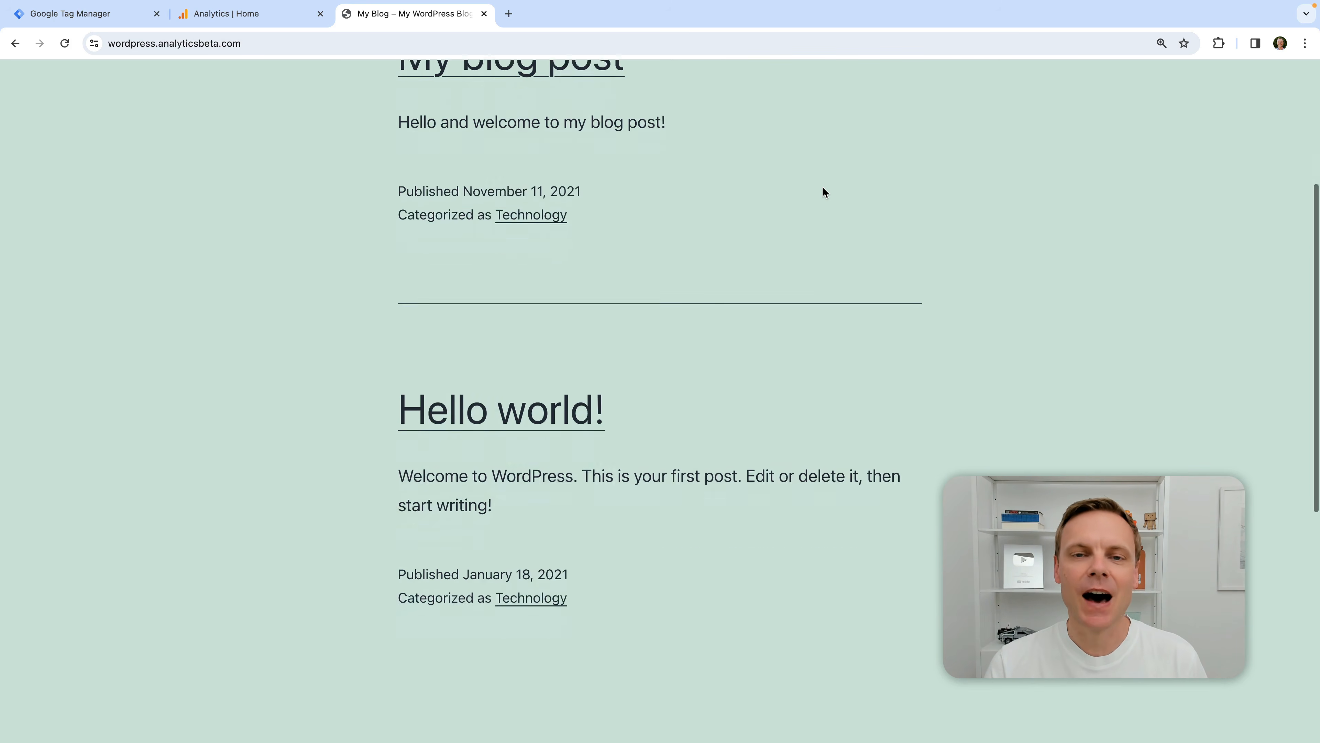
scroll(823, 189, down, 3)
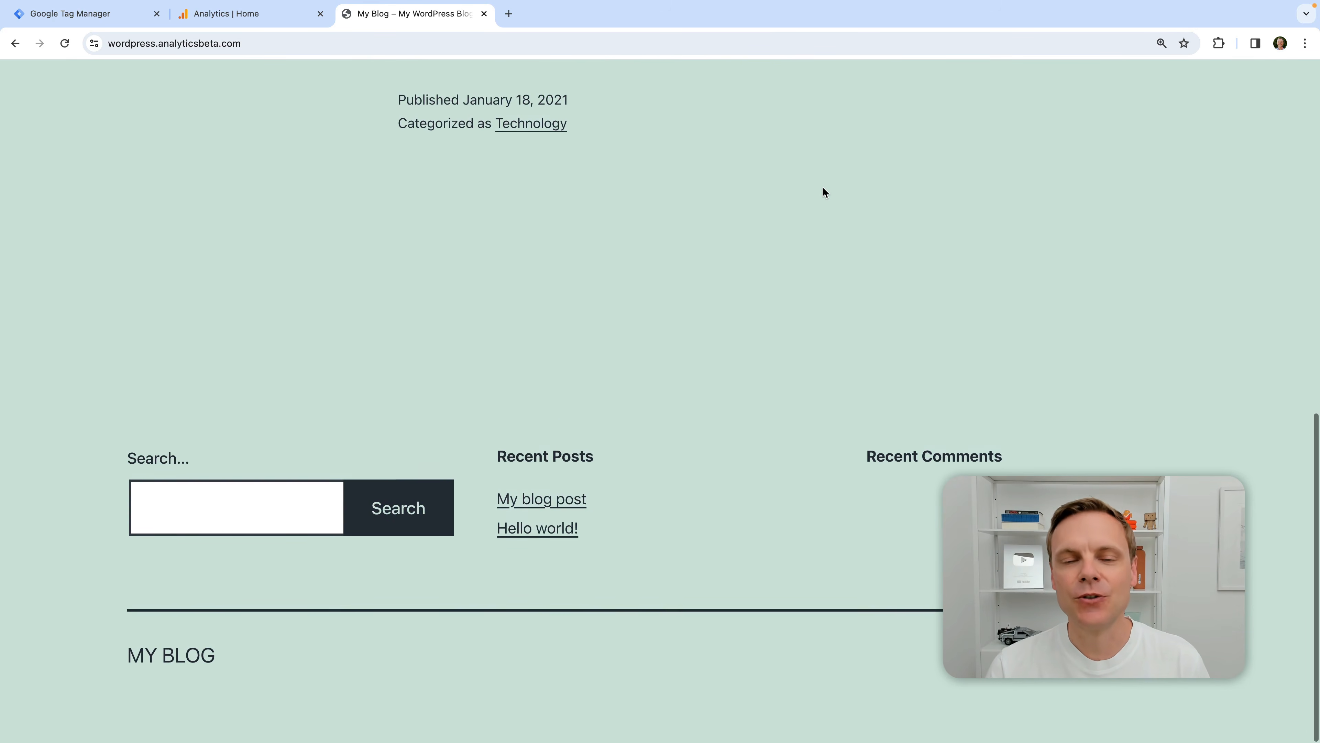
click(257, 507)
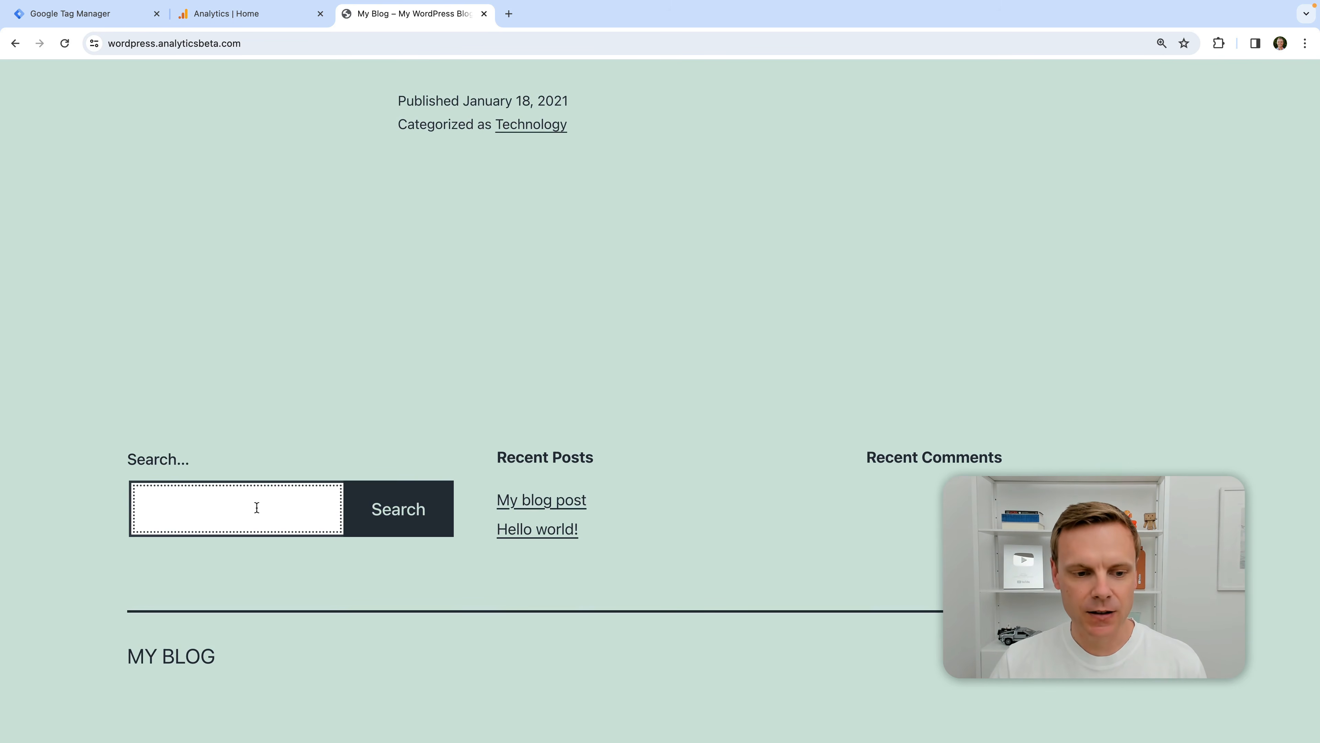
text(t)
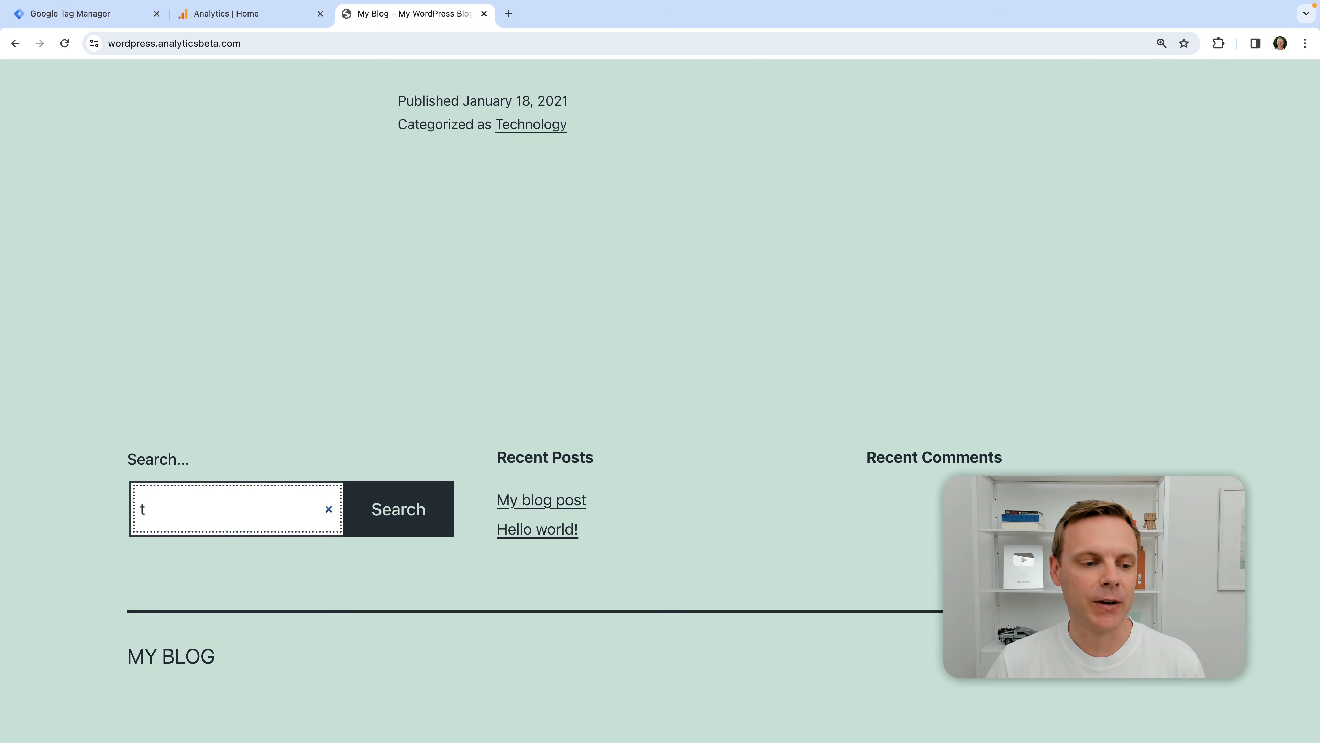
text(est)
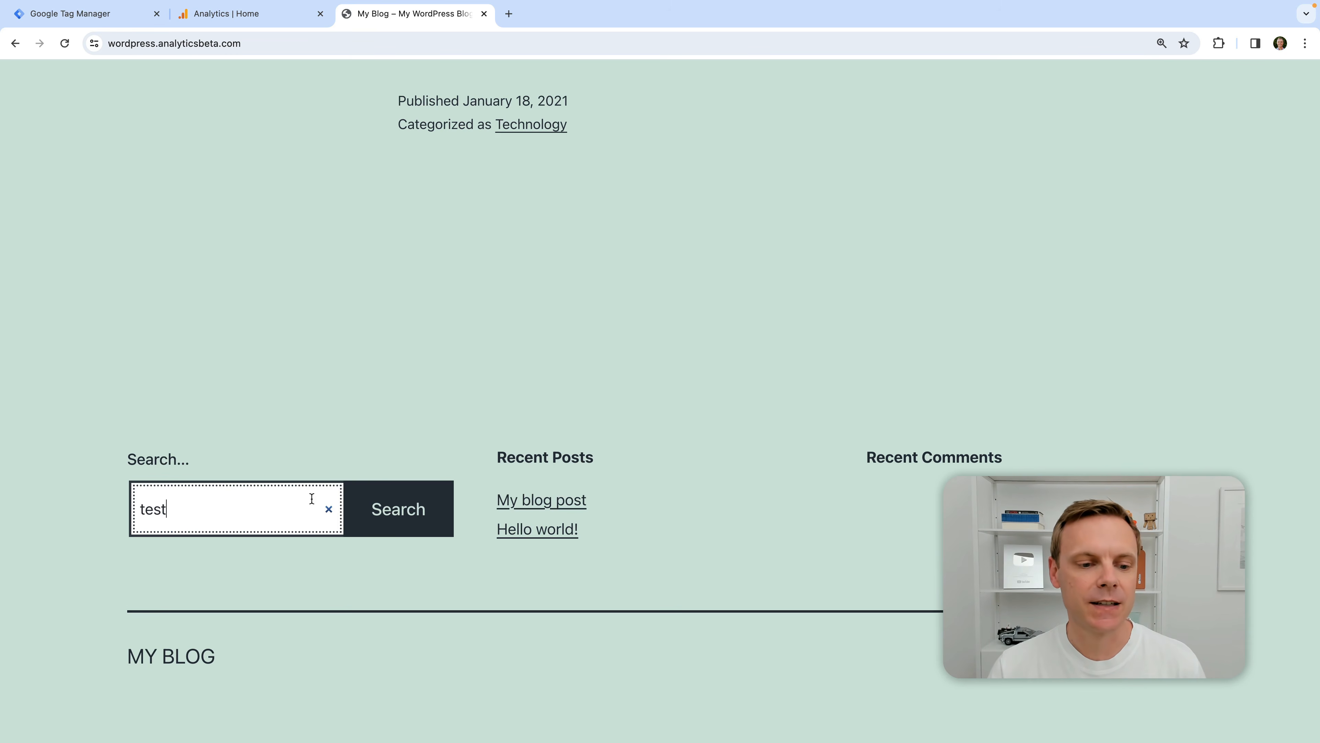
click(430, 522)
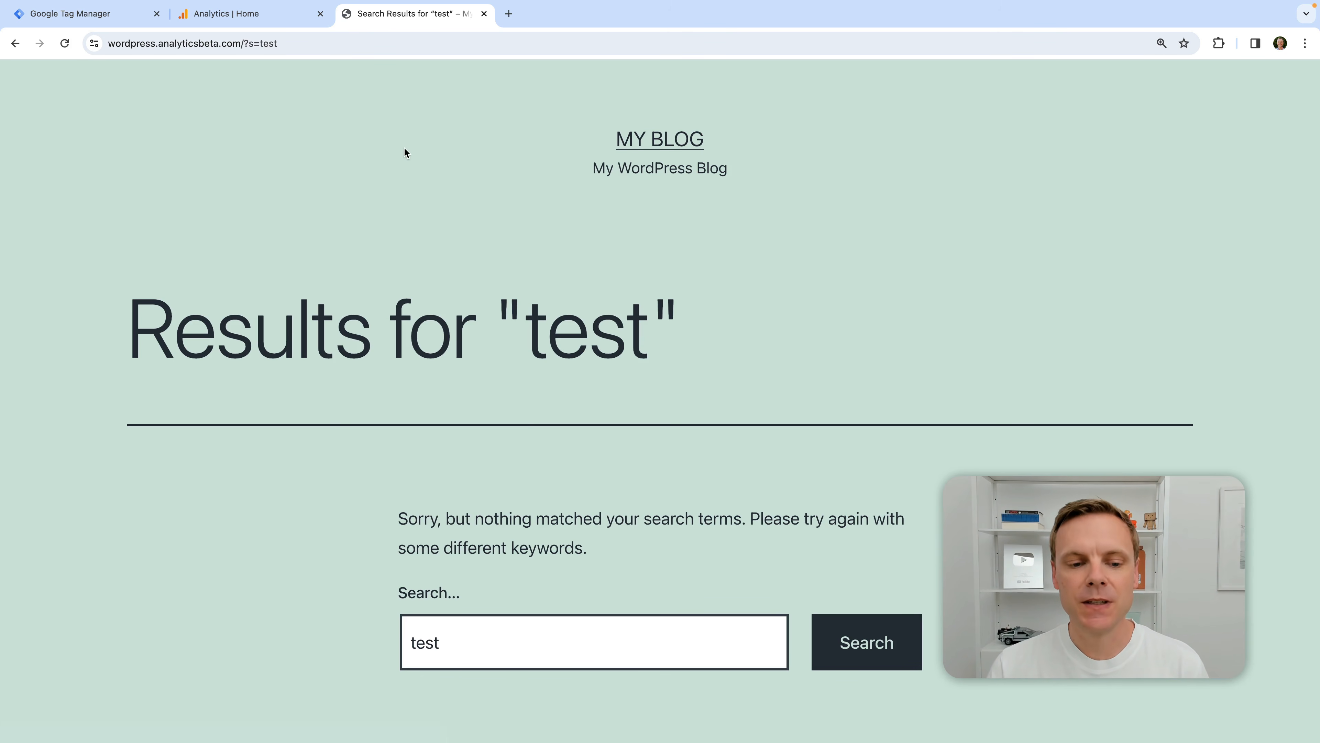
- Highlight the no-matches message on the results page and the "s" query parameter in the page URL
scroll(456, 155, down, 3)
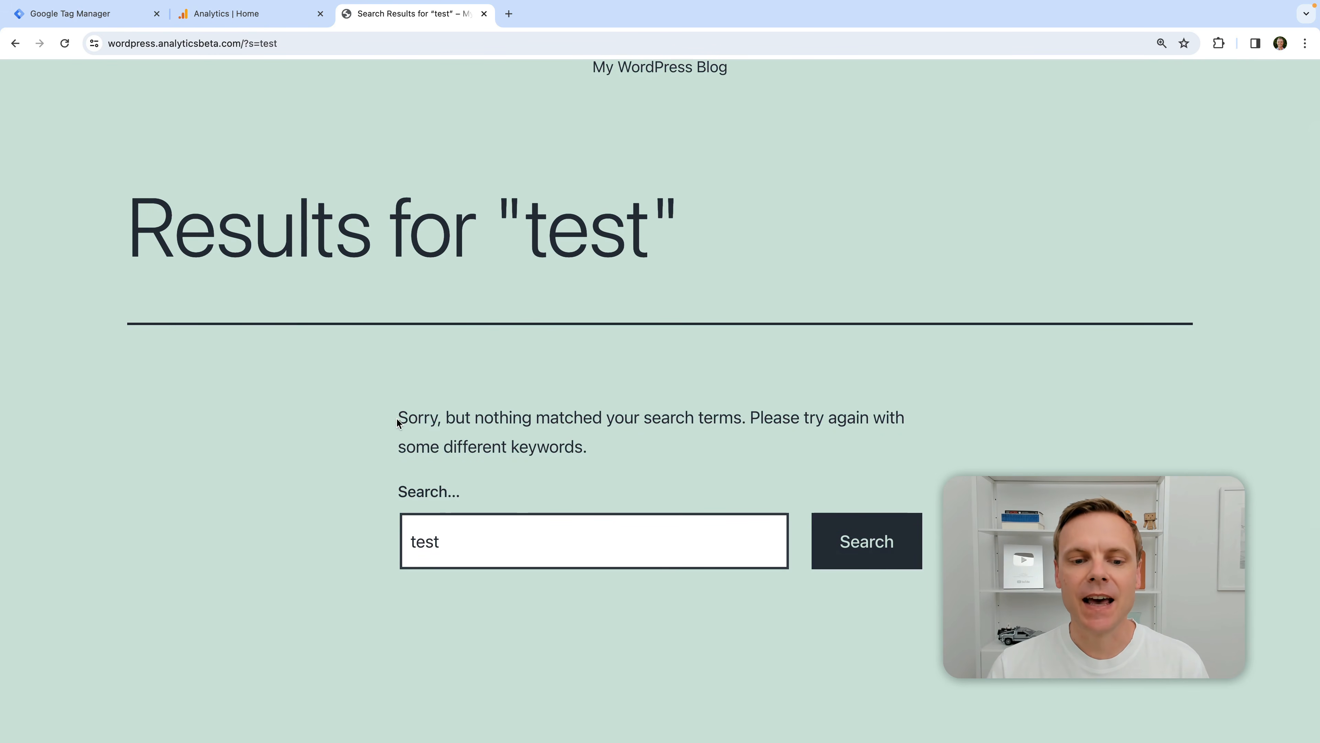
drag(398, 417, 643, 455)
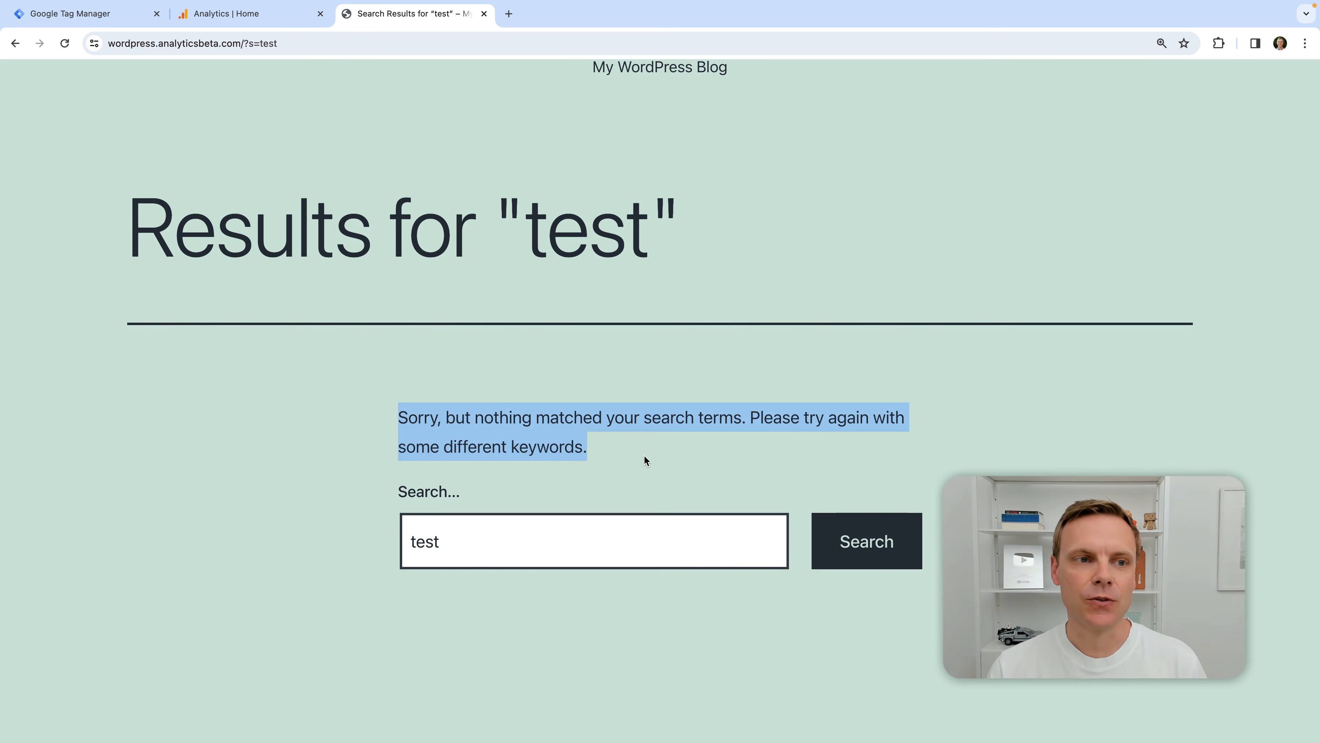
scroll(656, 434, up, 3)
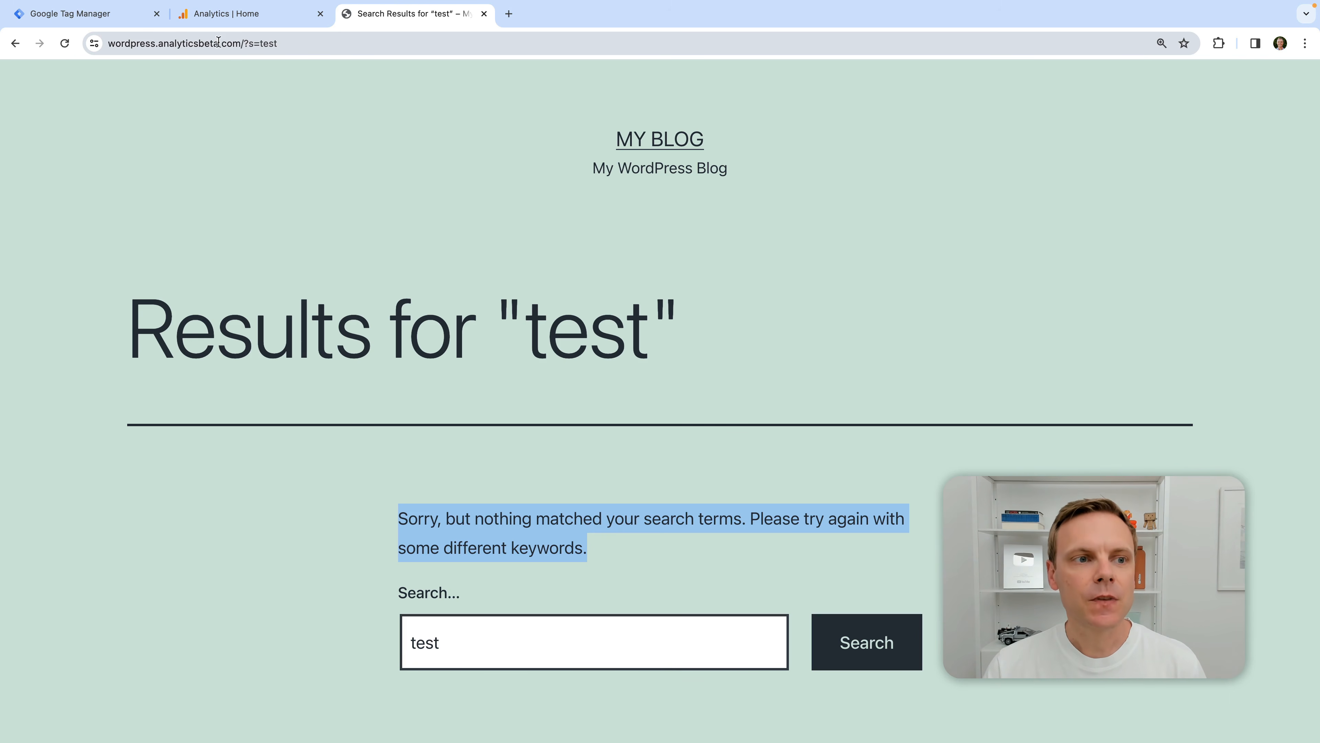
click(248, 44)
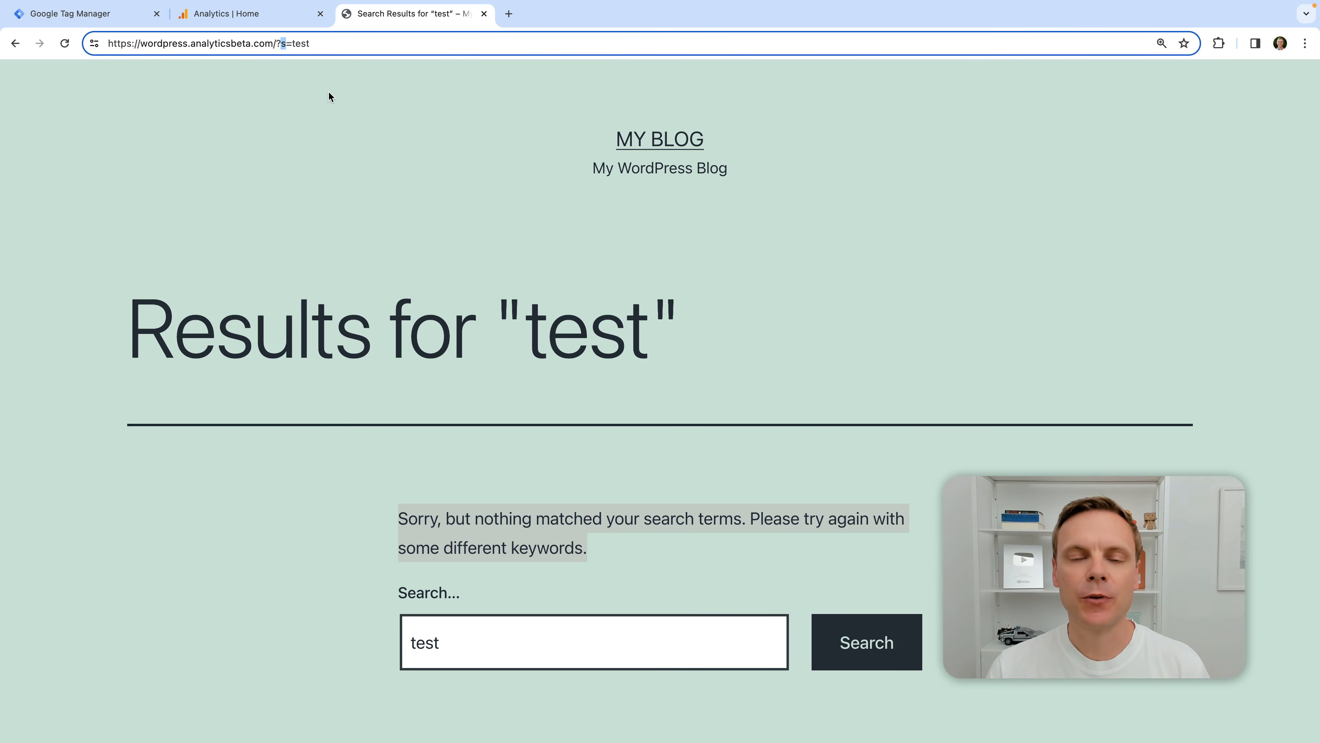
- Replace the search term in the URL with "wordpress", load that results page and highlight its result-count text
drag(292, 44, 319, 42)
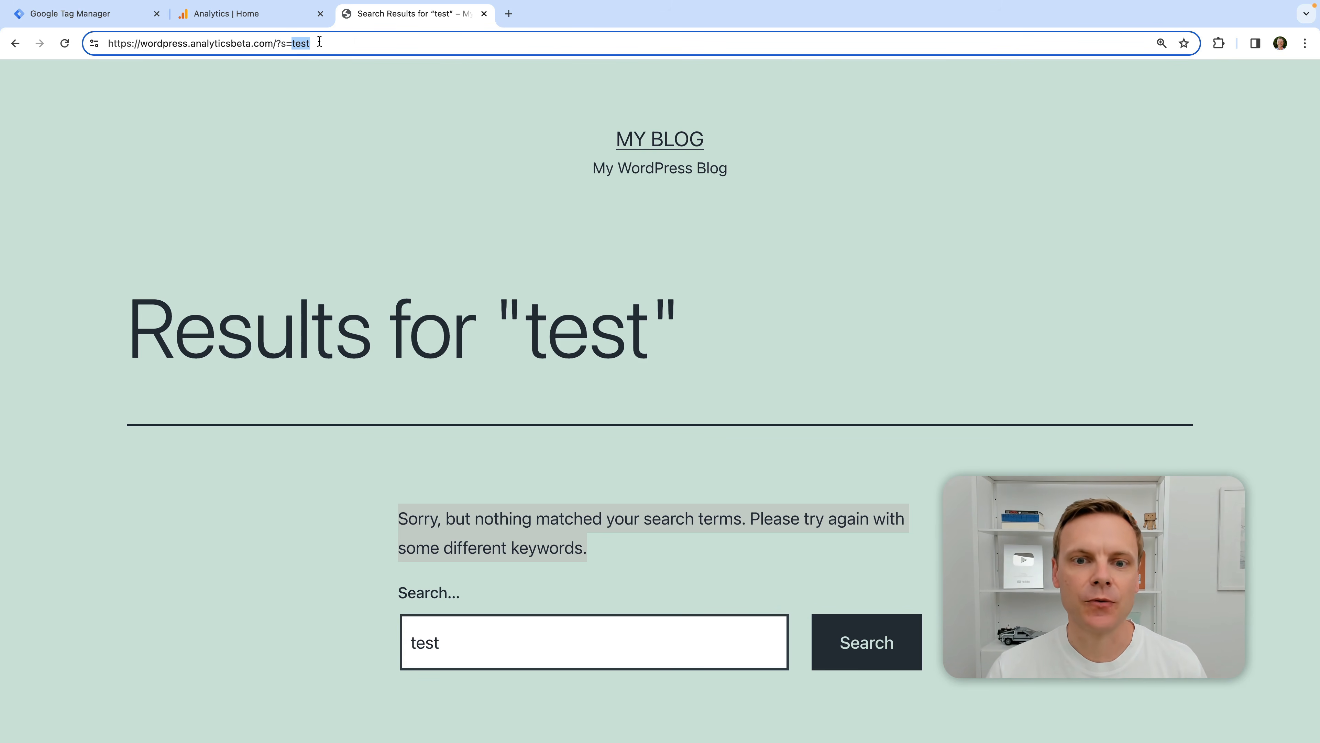
text(wordpress)
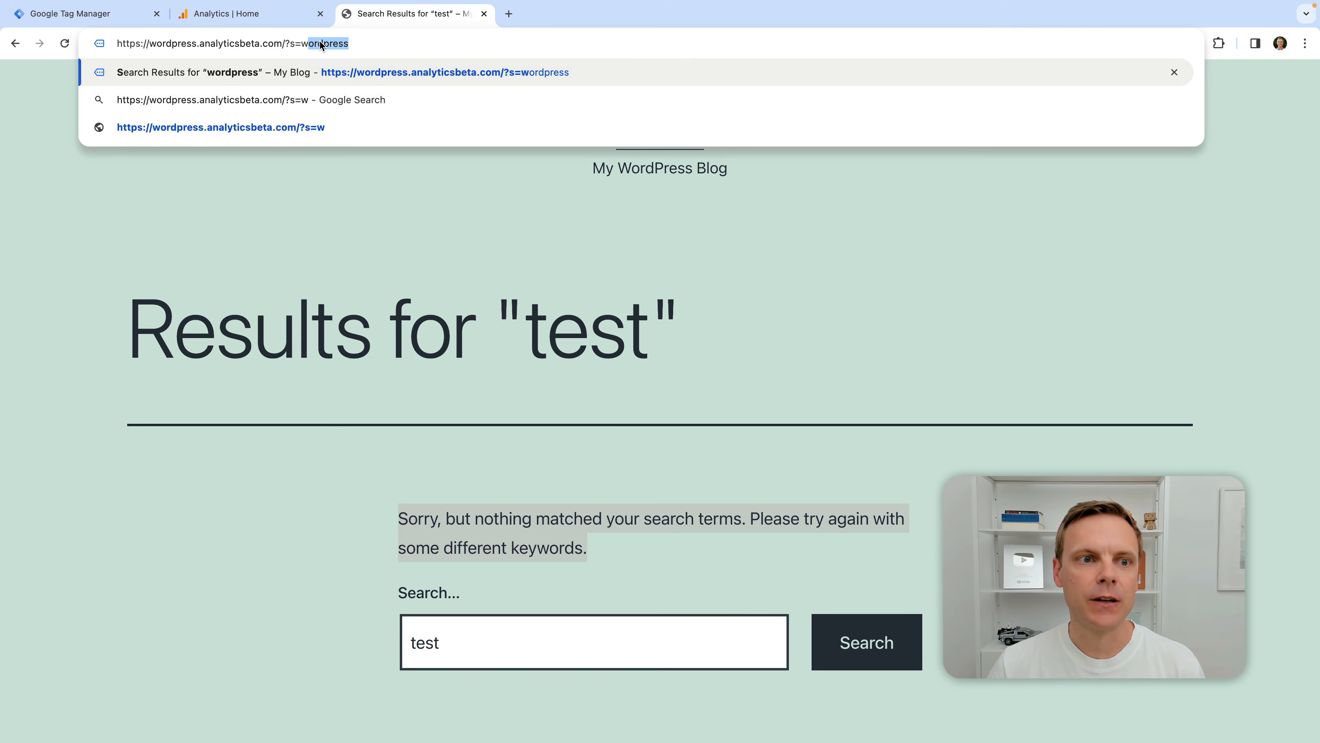
key(Return)
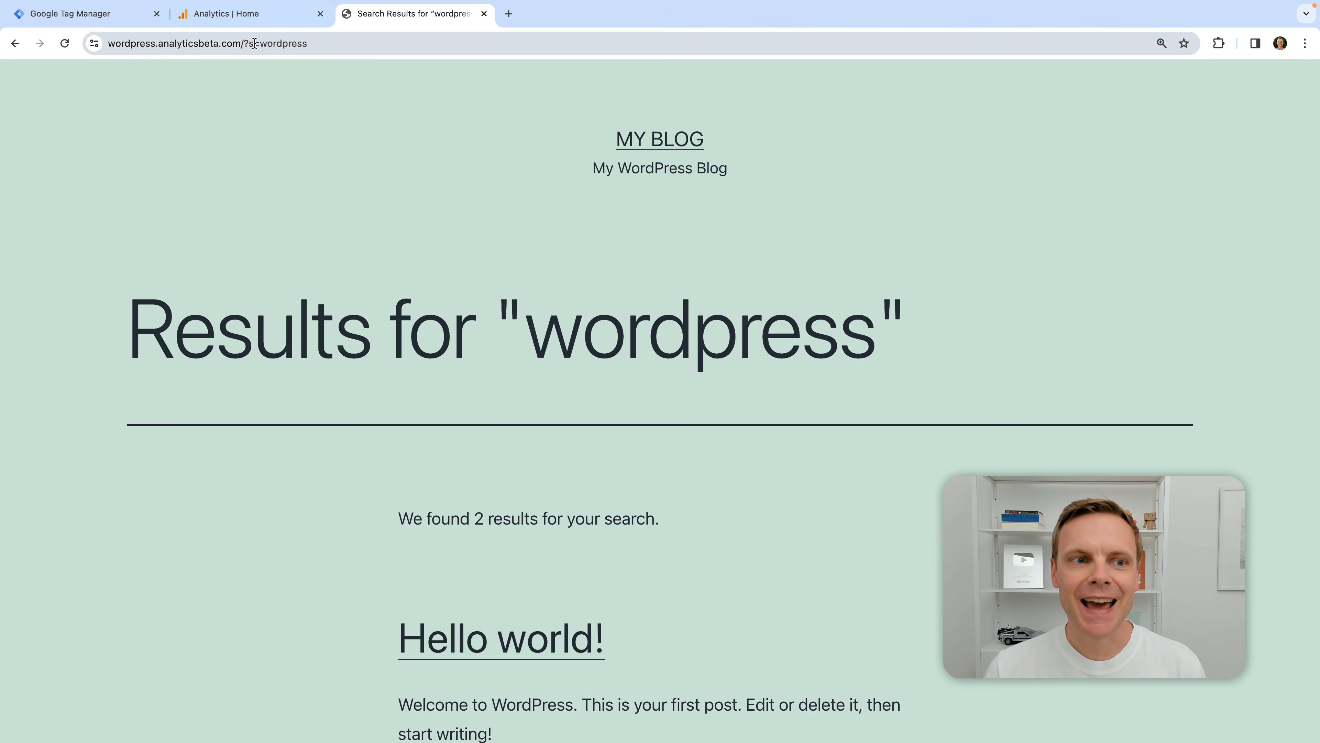
scroll(527, 228, down, 8)
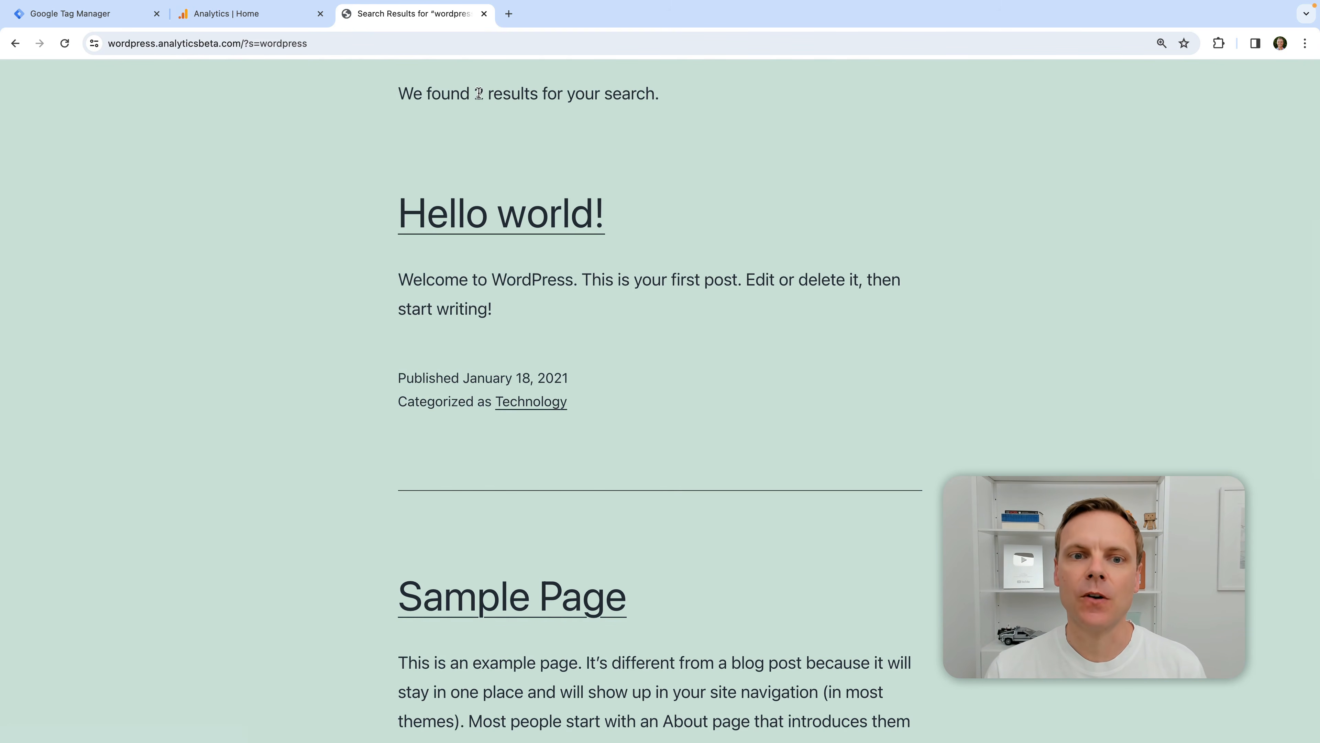
drag(476, 93, 665, 98)
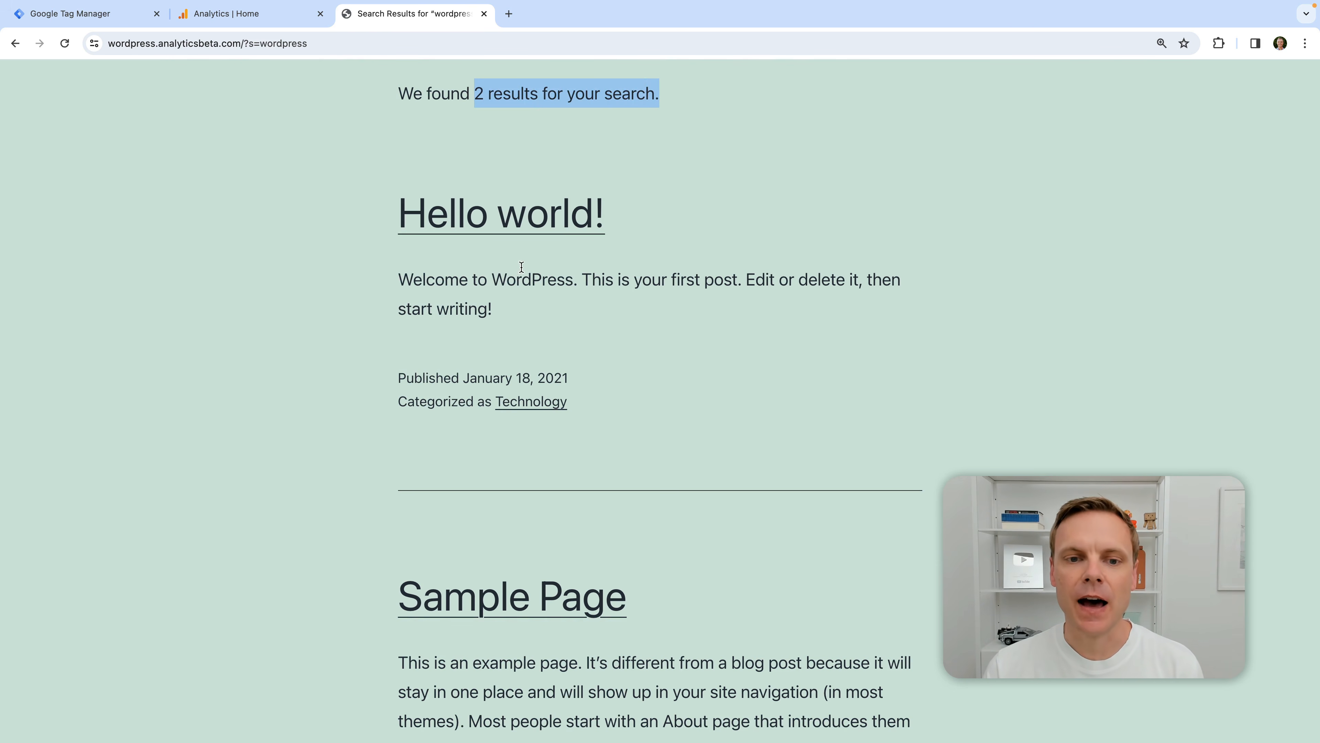
scroll(521, 267, up, 4)
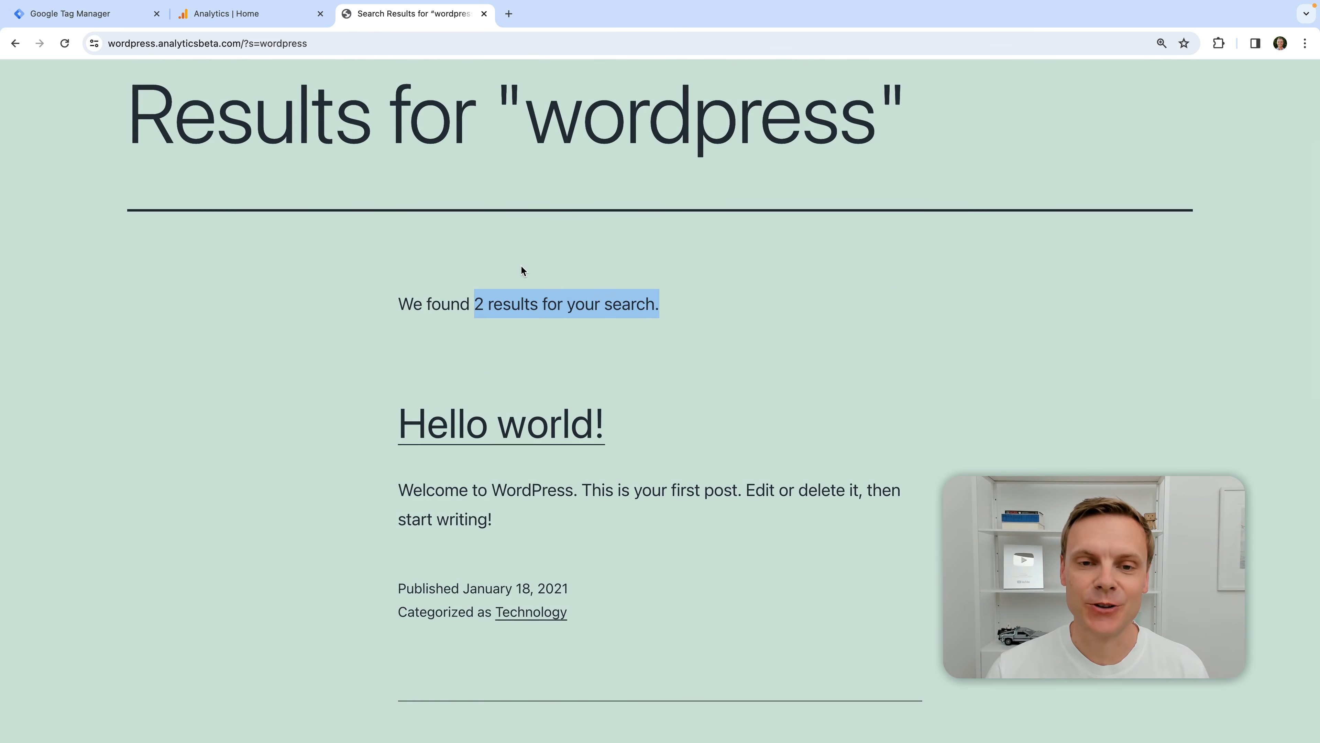
scroll(521, 266, up, 3)
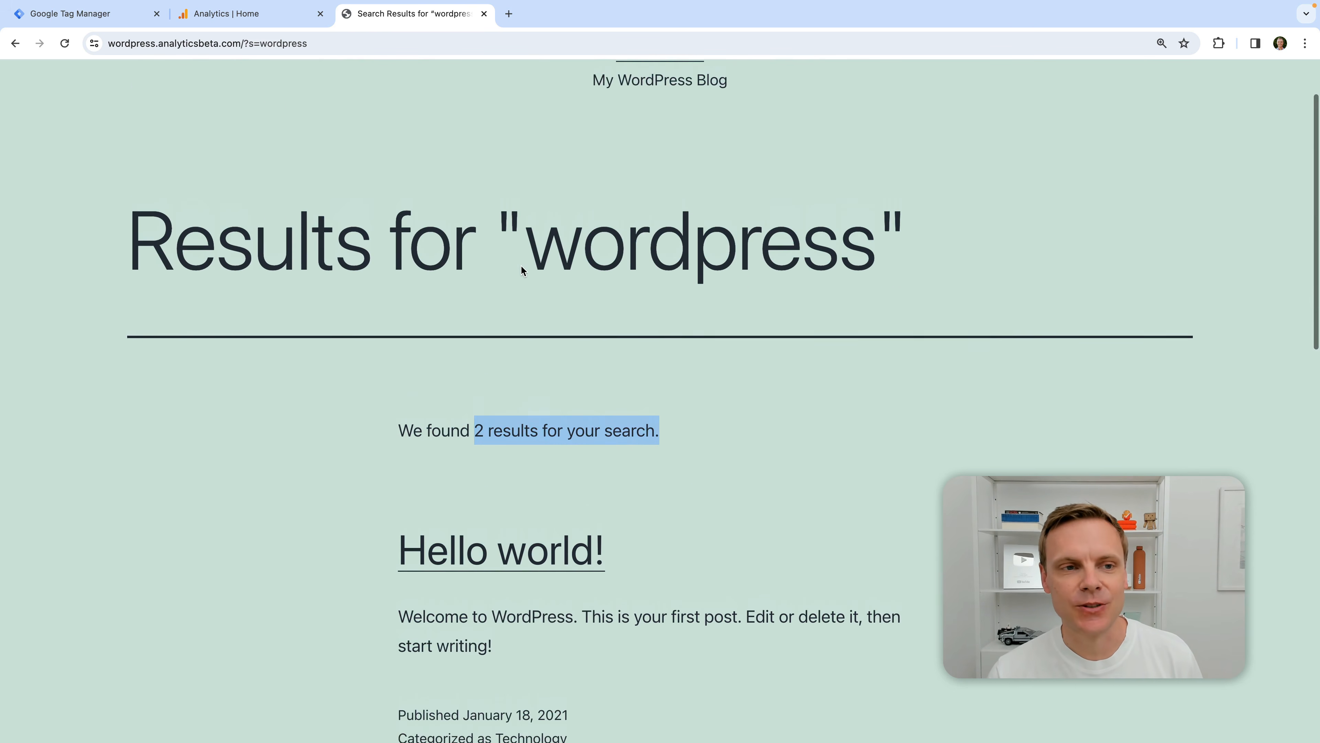
- Return to the results page for "test" and inspect the no-matches message in the page's HTML
click(15, 43)
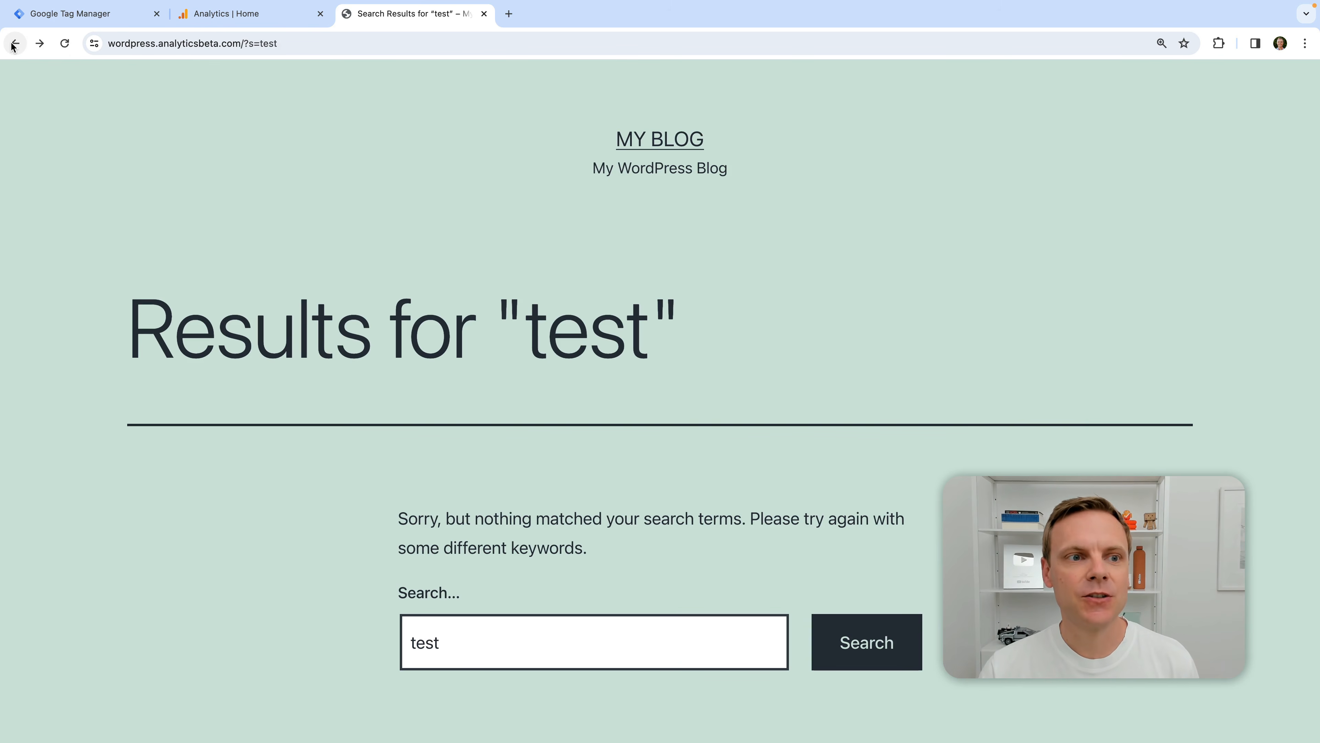
scroll(820, 265, down, 2)
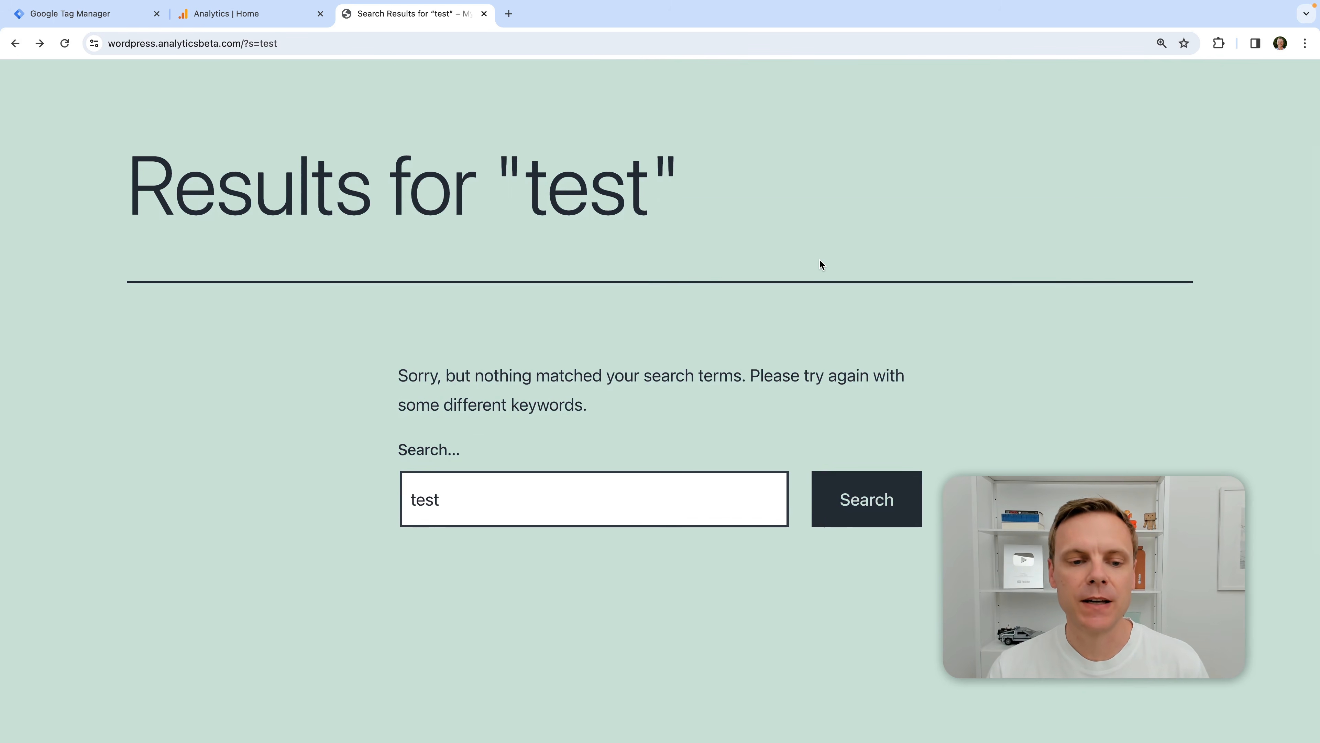
scroll(820, 265, down, 2)
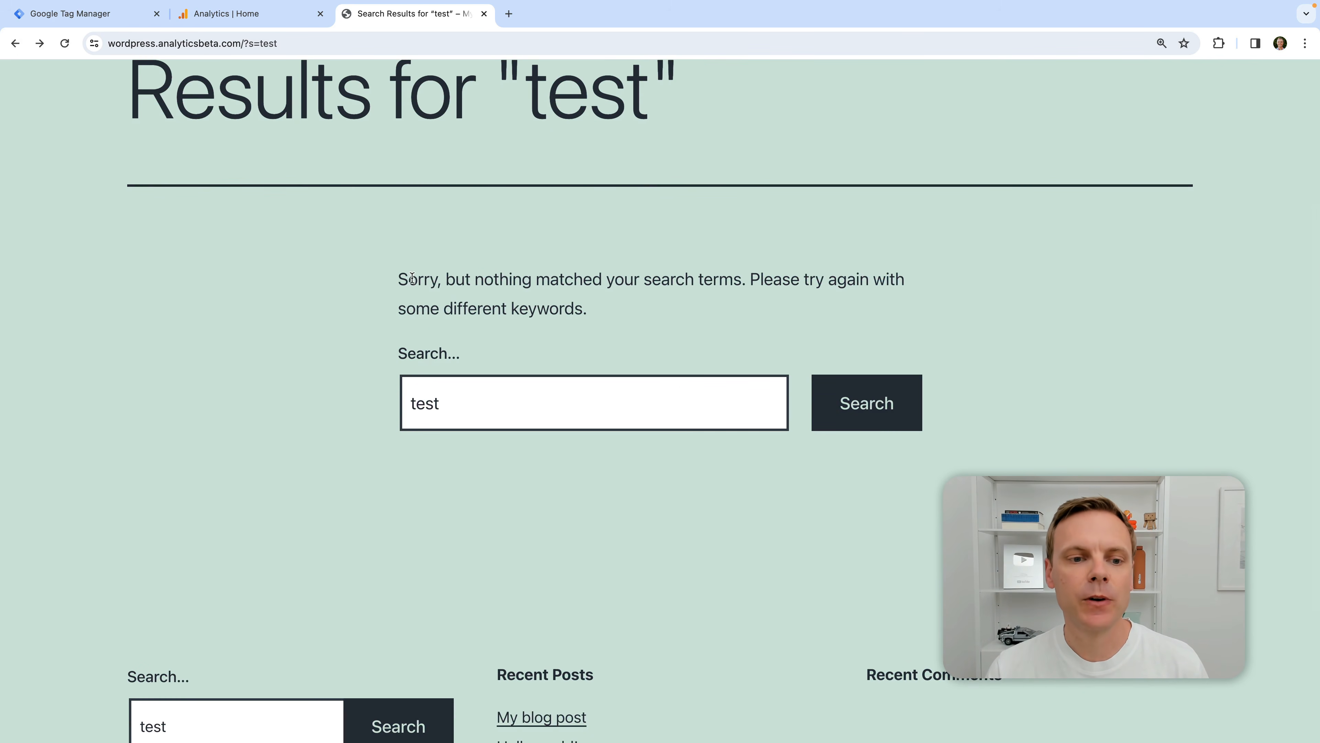
right_click(413, 280)
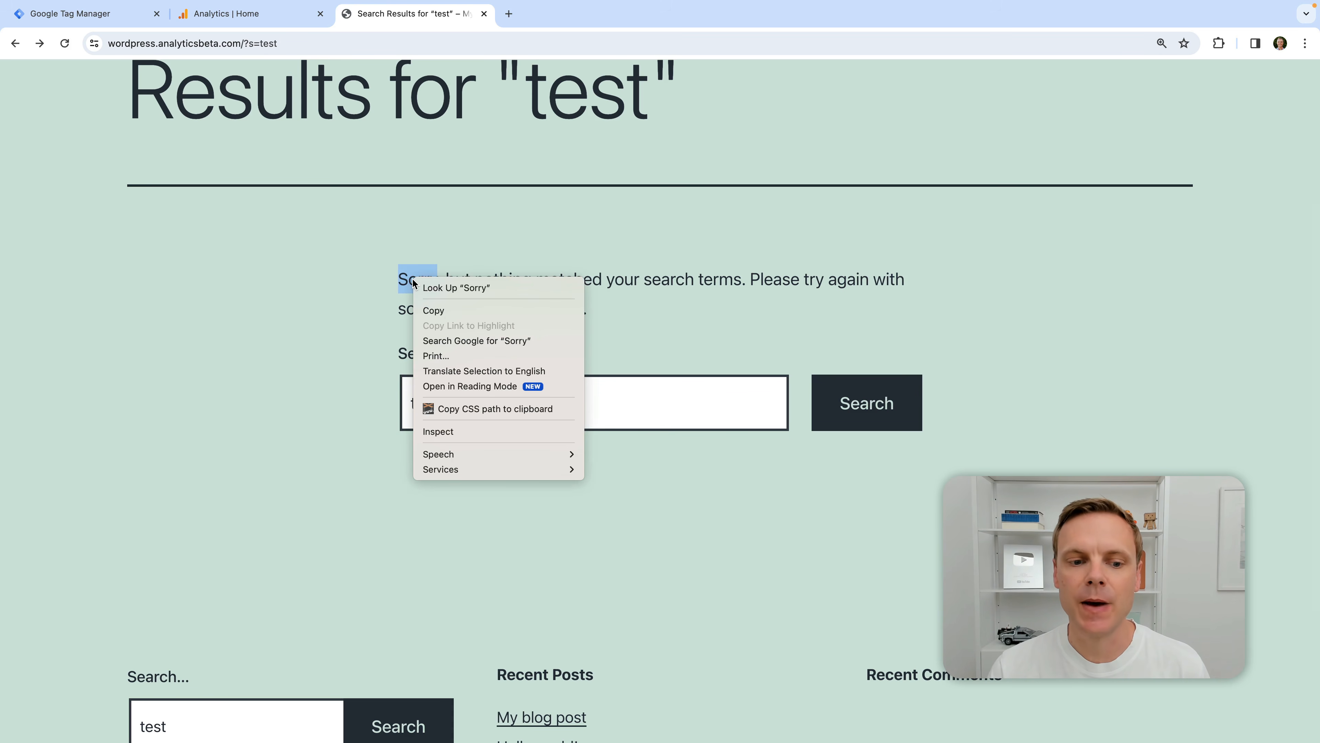
click(528, 434)
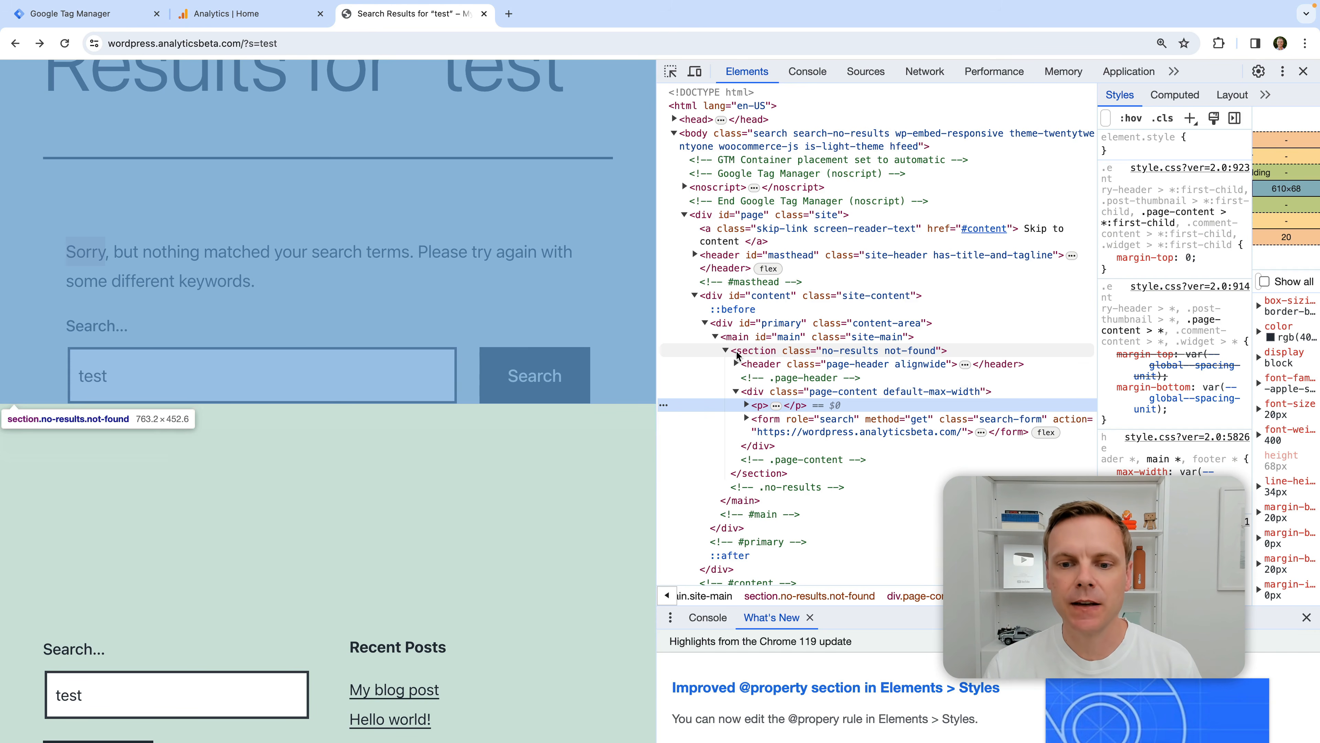
- Highlight "no-results" within the class attribute of the section element enclosing the message
double_click(826, 351)
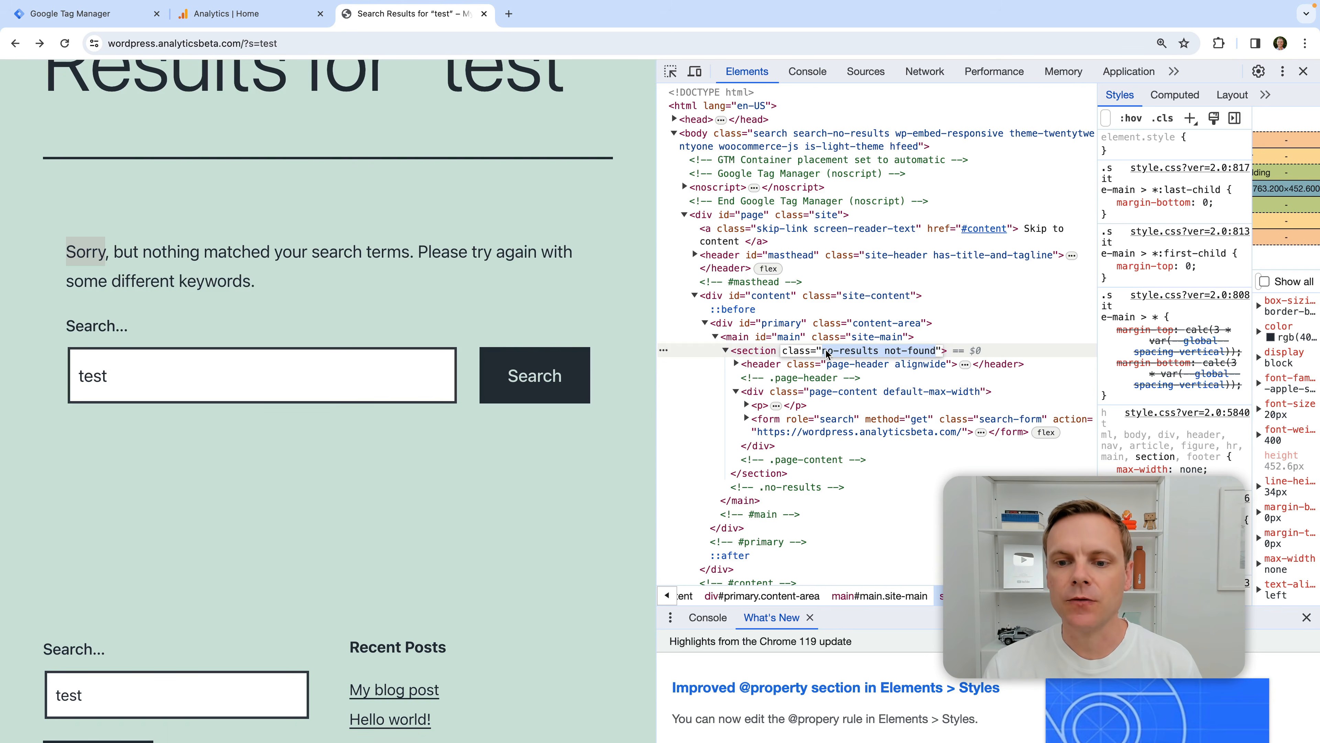
drag(827, 351, 878, 354)
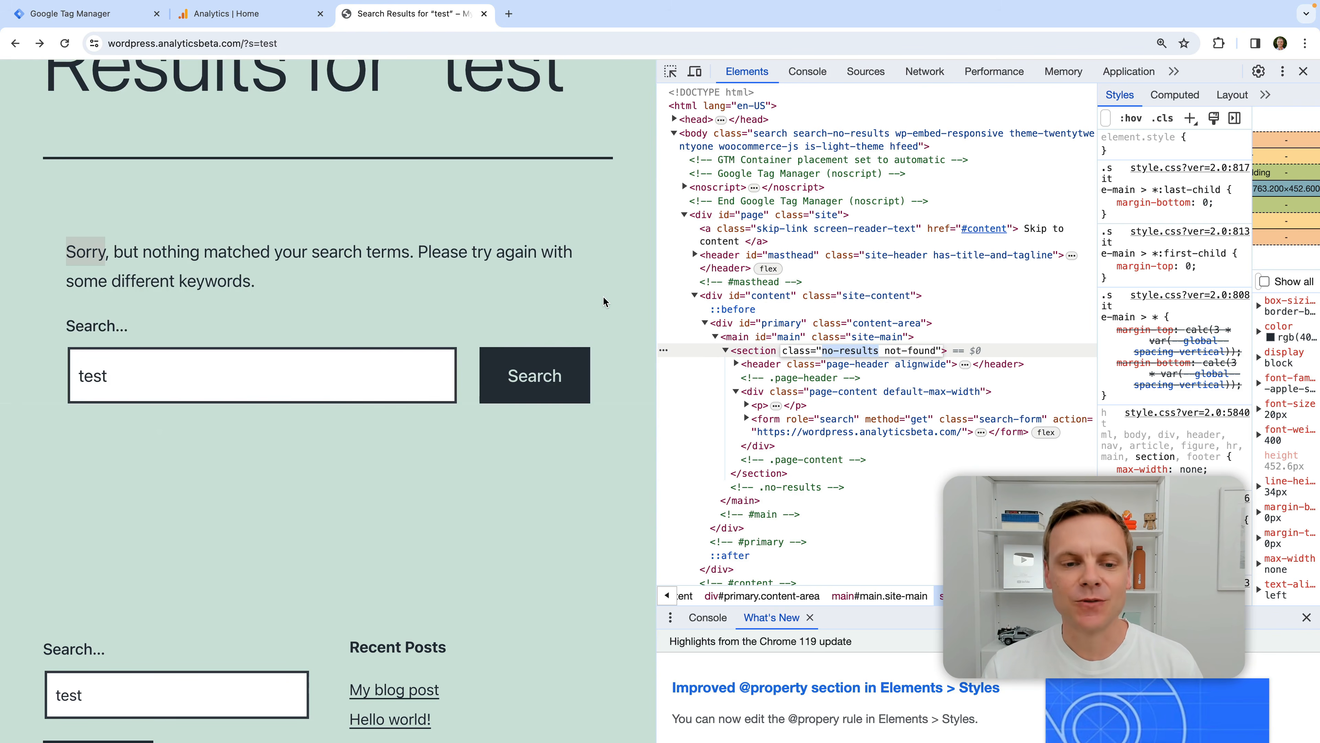
click(598, 298)
- Reload the results page for "wordpress" through its URL and inspect the HTML element of the result-count text
double_click(265, 45)
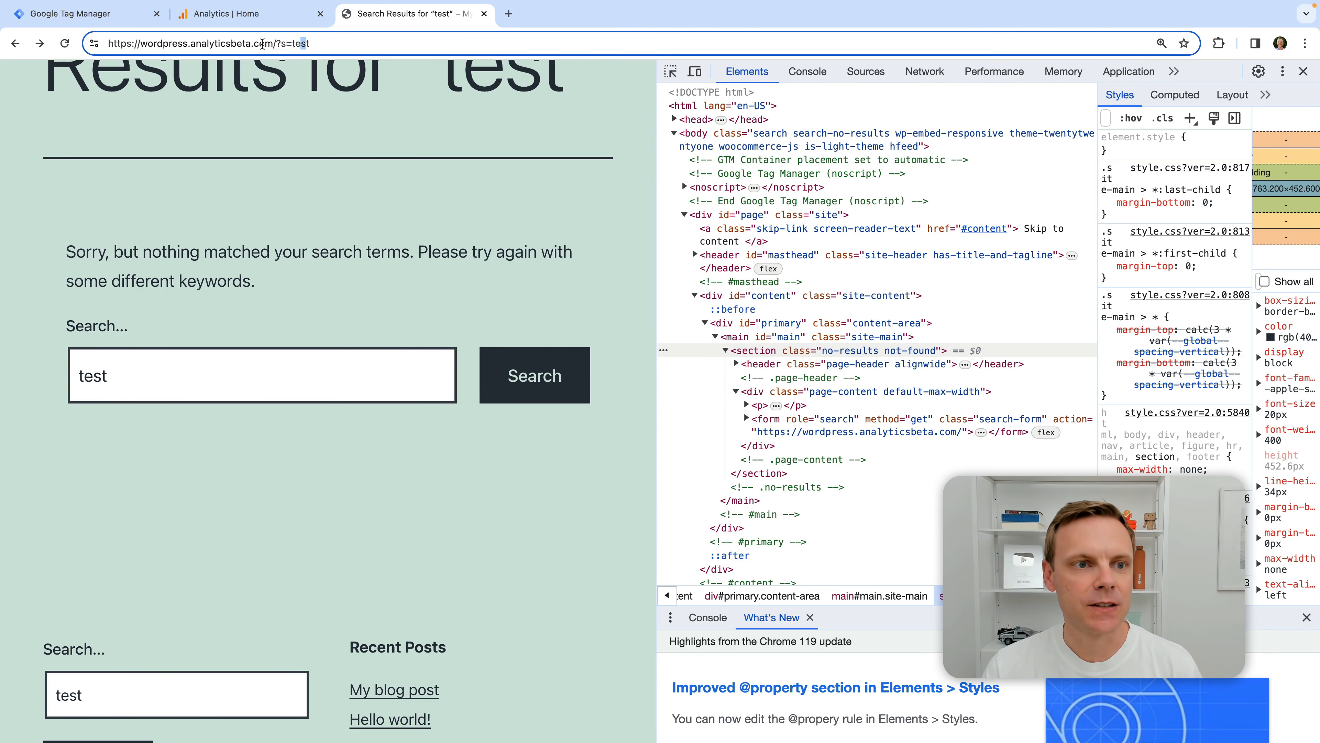
click(296, 44)
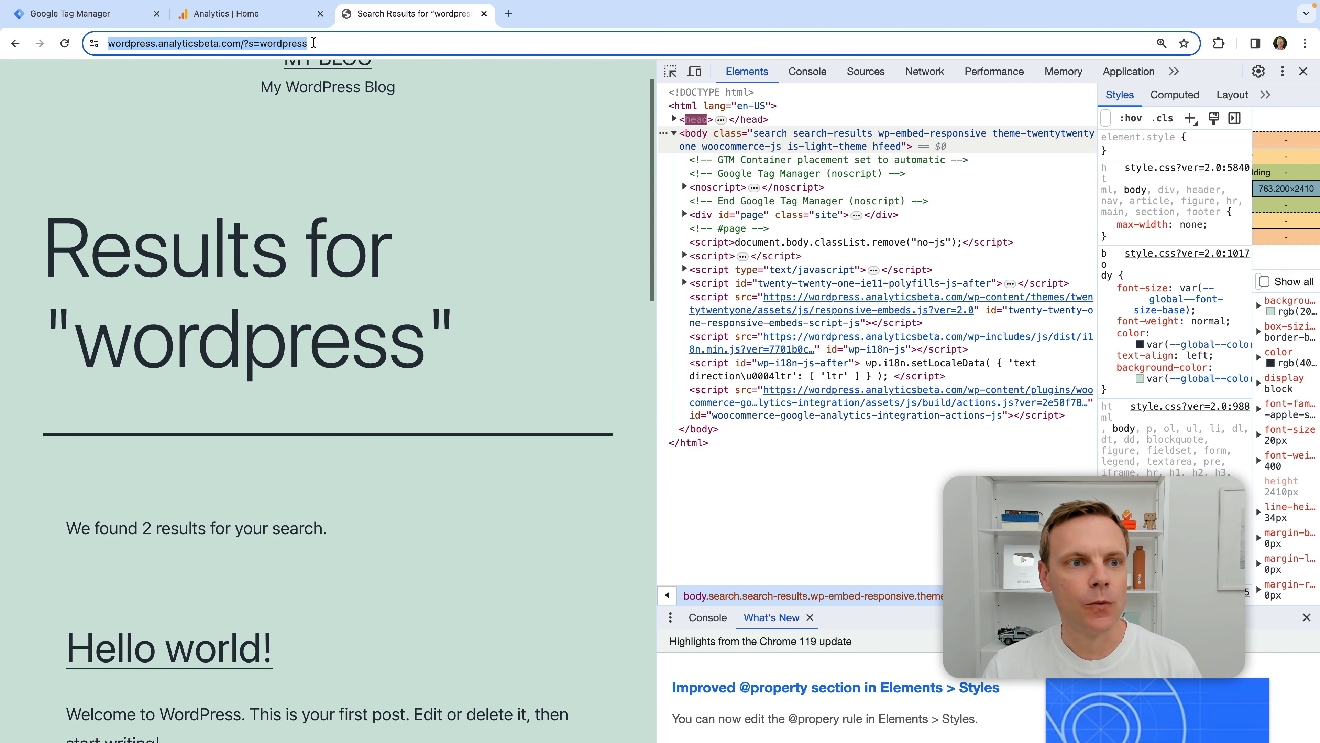
scroll(182, 429, down, 2)
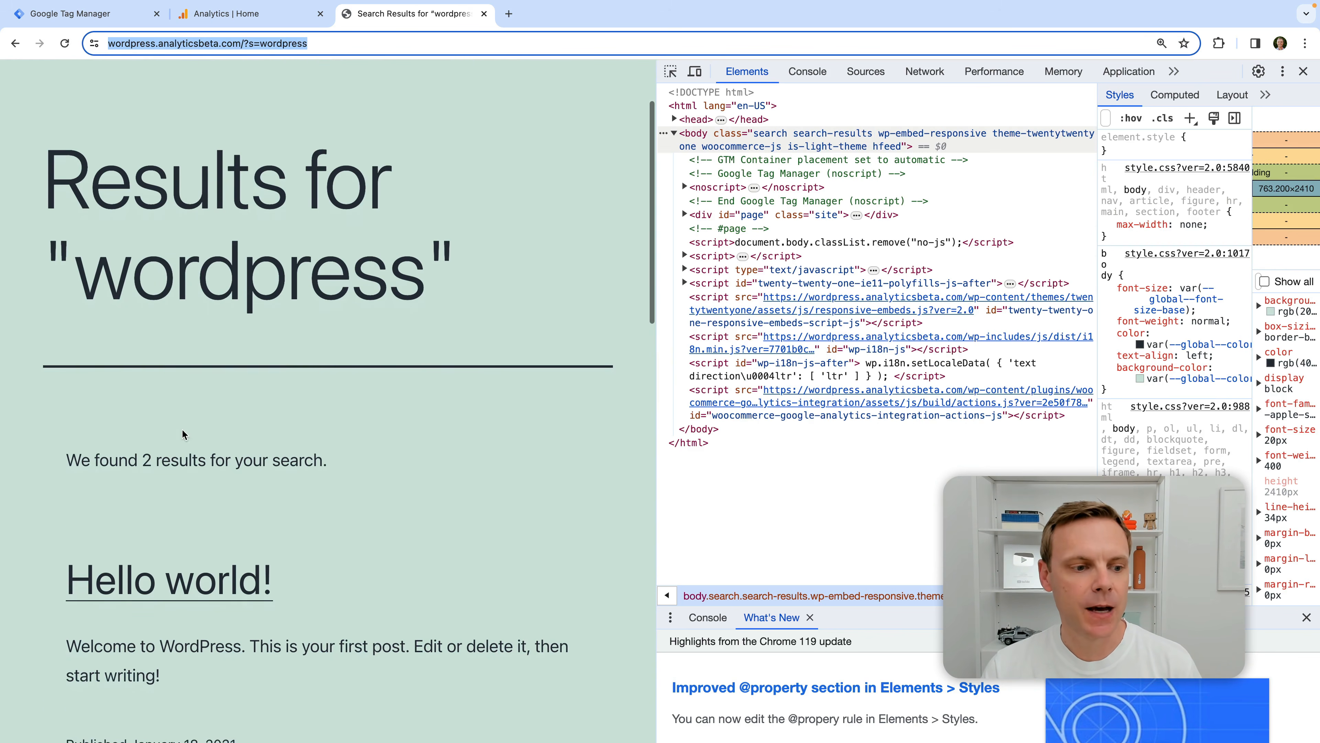
right_click(117, 461)
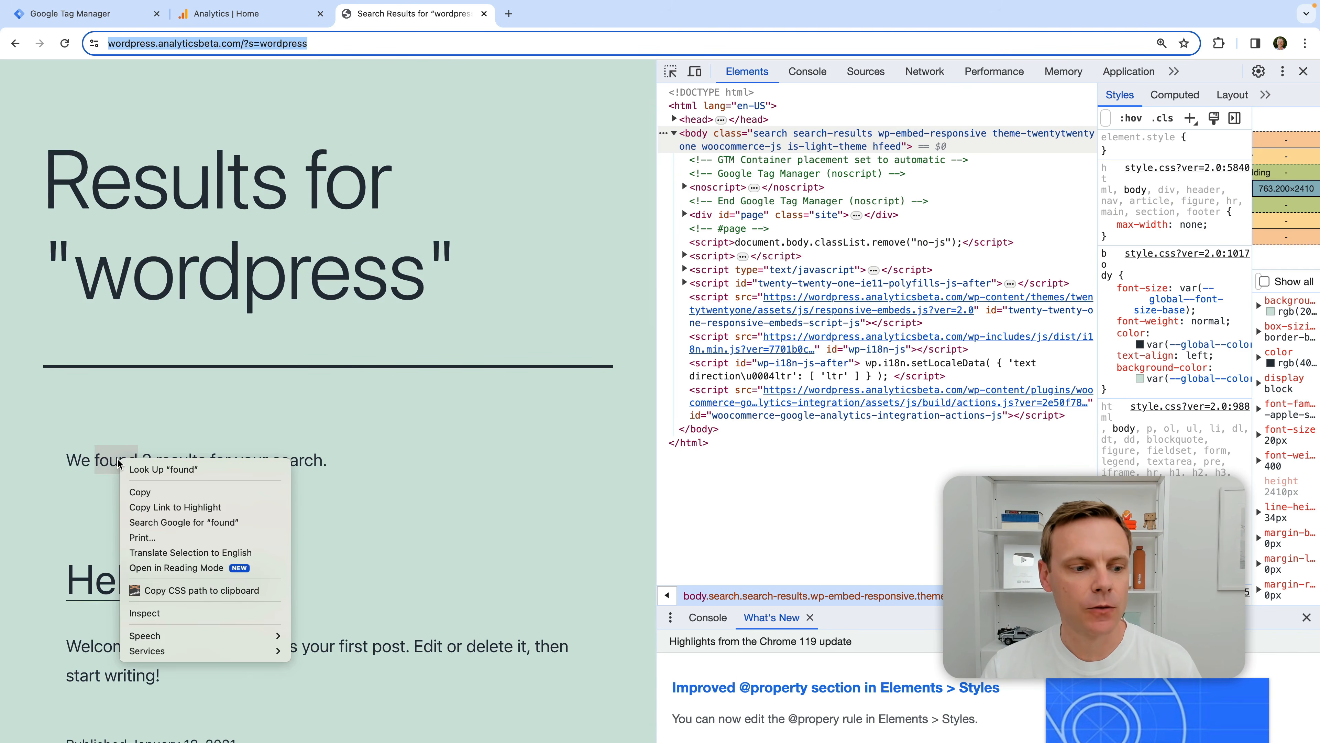
click(231, 614)
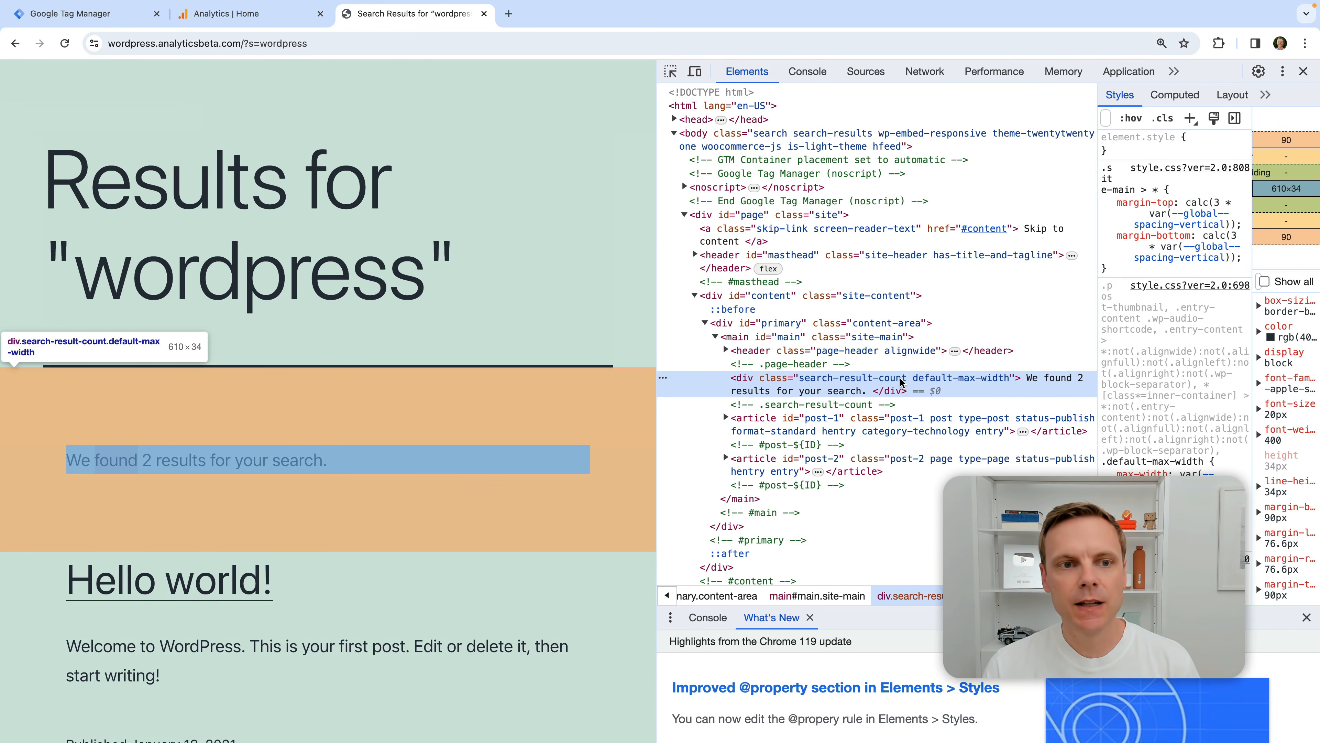
- Return to the "test" results, inspect the no-matches message again and select the enclosing section's class value "no-results not-found"
click(16, 46)
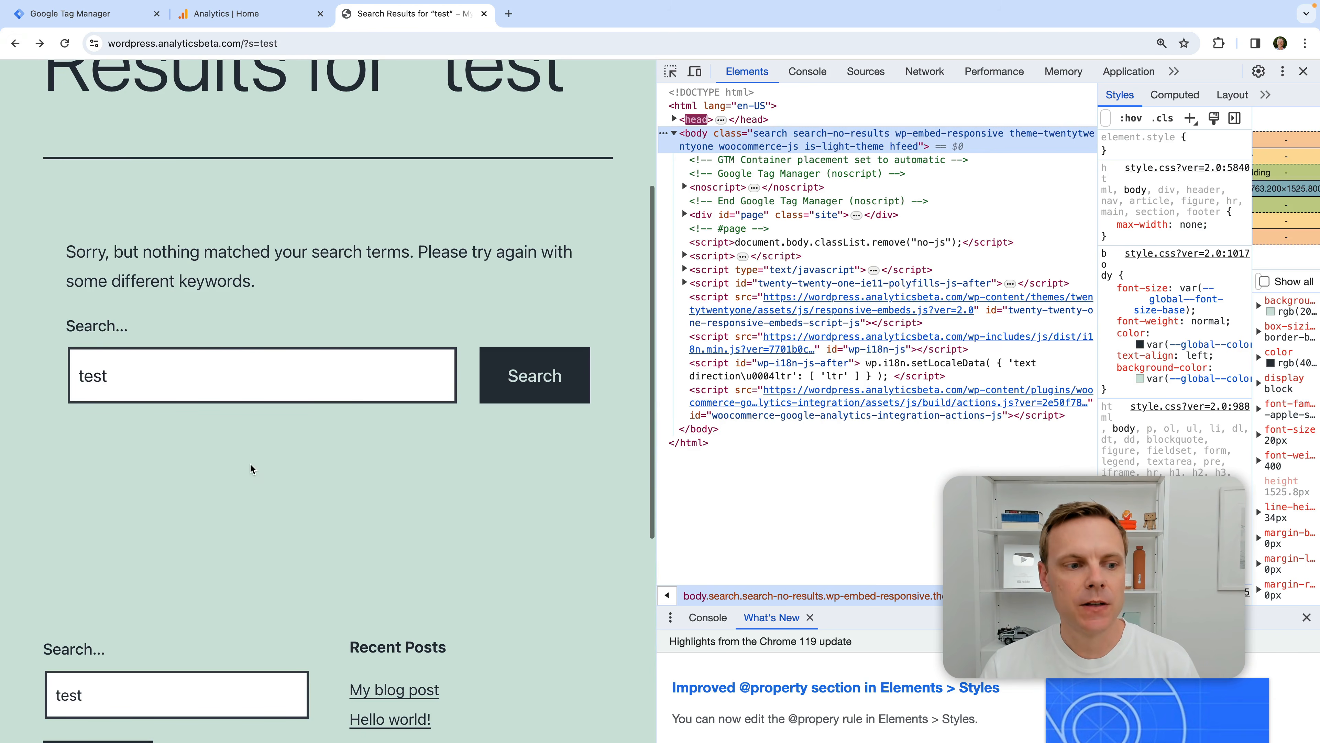
right_click(180, 257)
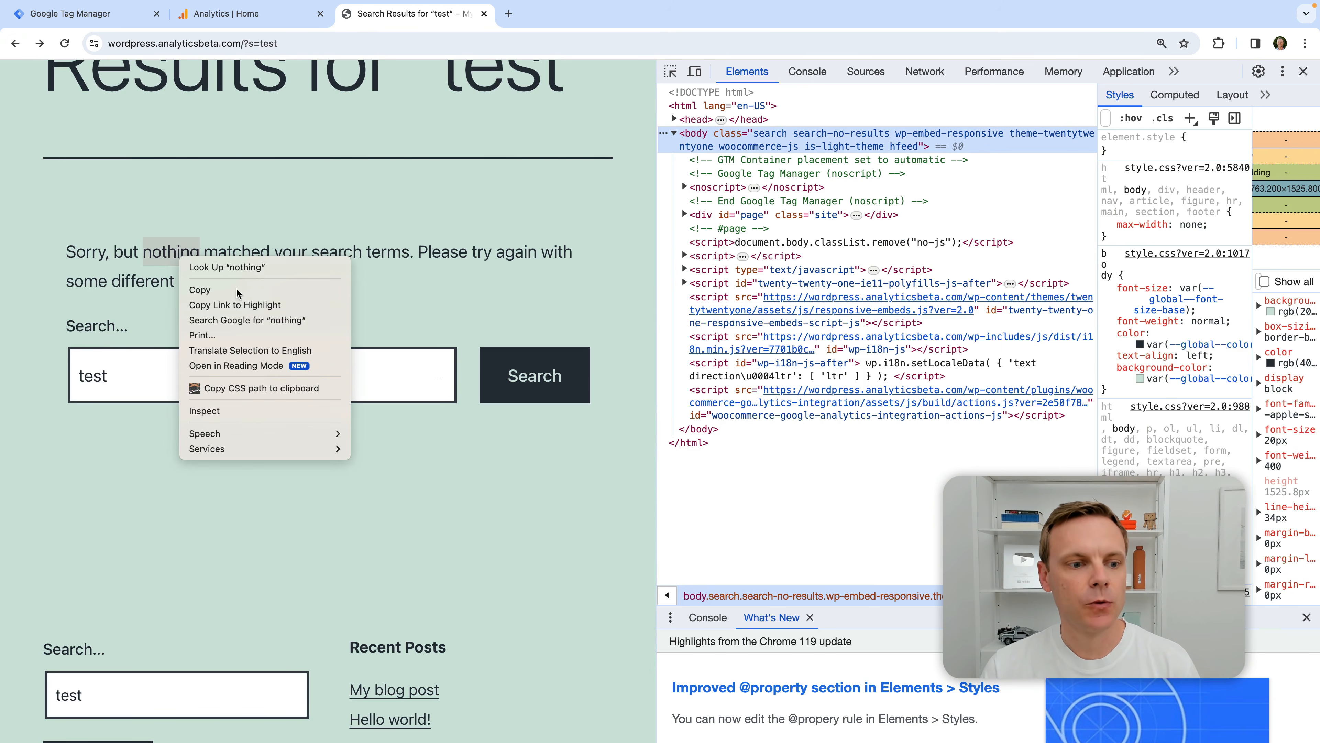
click(249, 411)
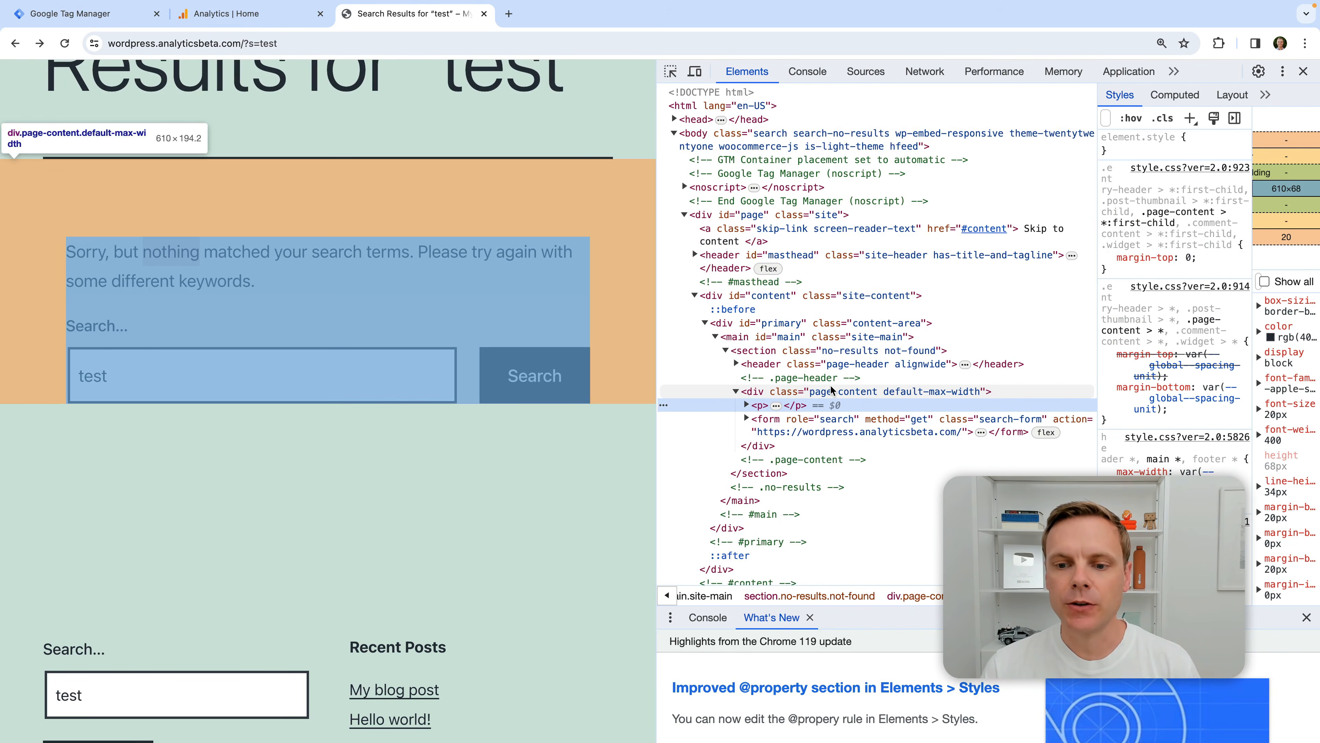
click(826, 351)
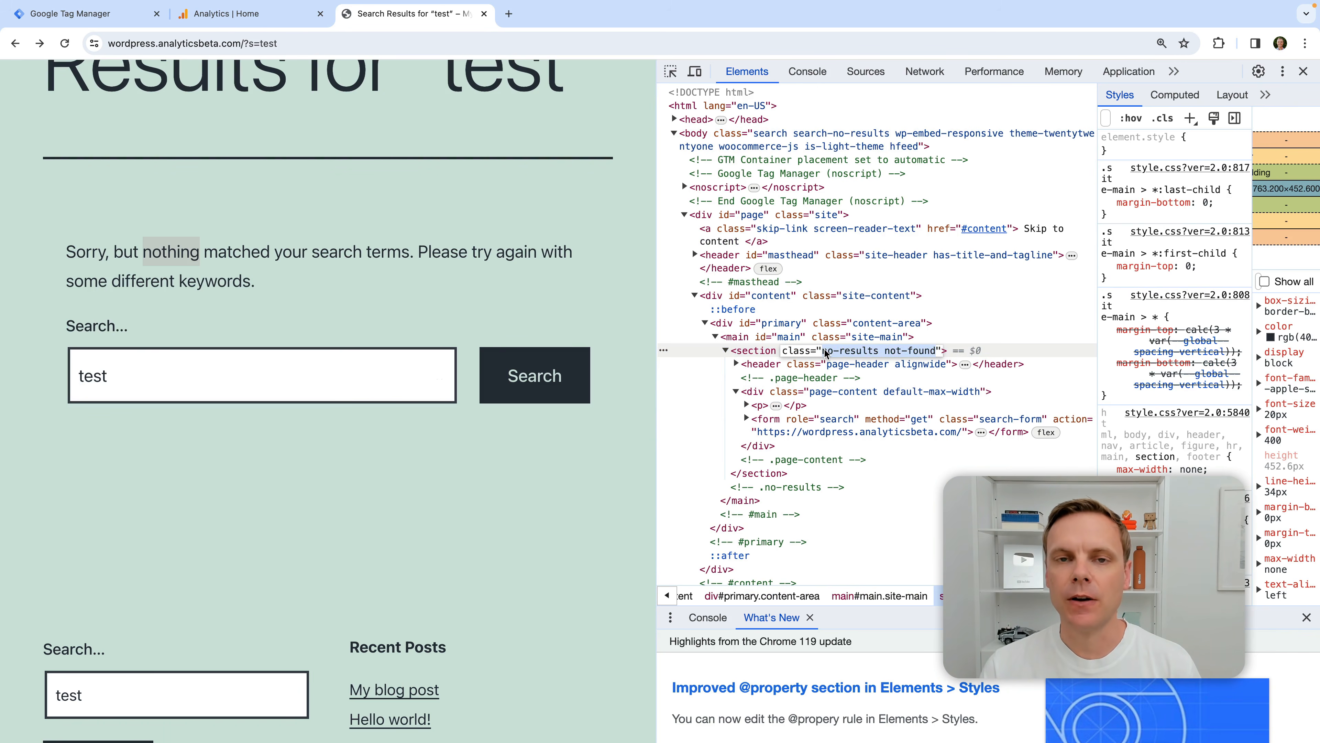
- Mark only the class name "no-results" in the section element's class attribute and clear the selection
drag(824, 351, 879, 351)
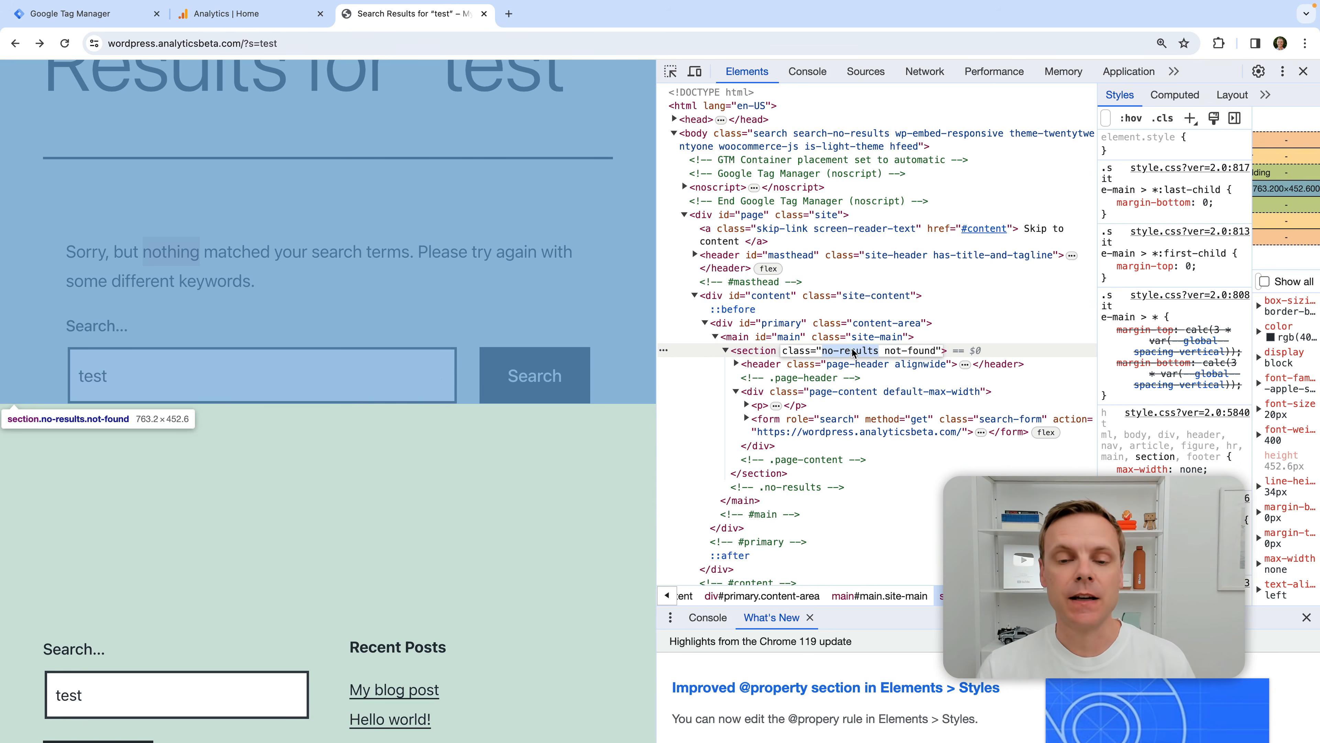
click(612, 463)
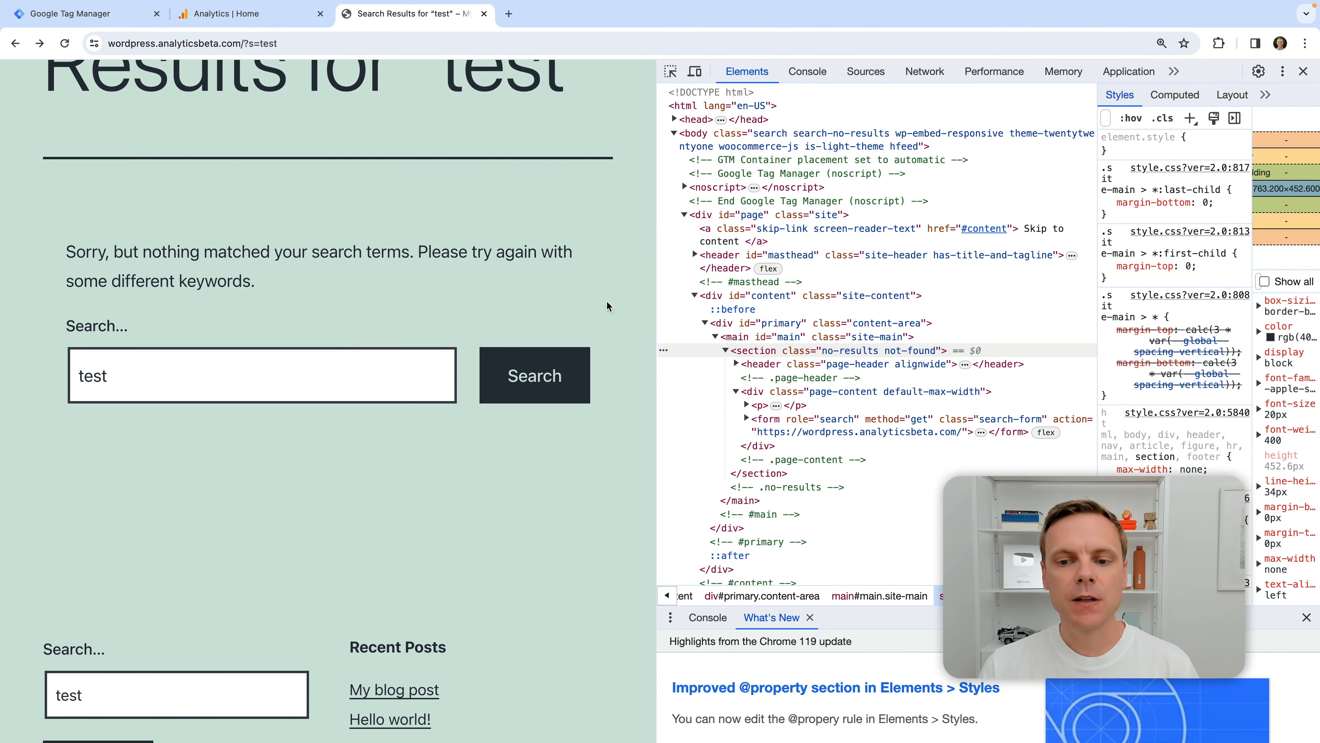
- Switch to Google Tag Manager and create a new tag named "Google Tag | GA4"
click(129, 23)
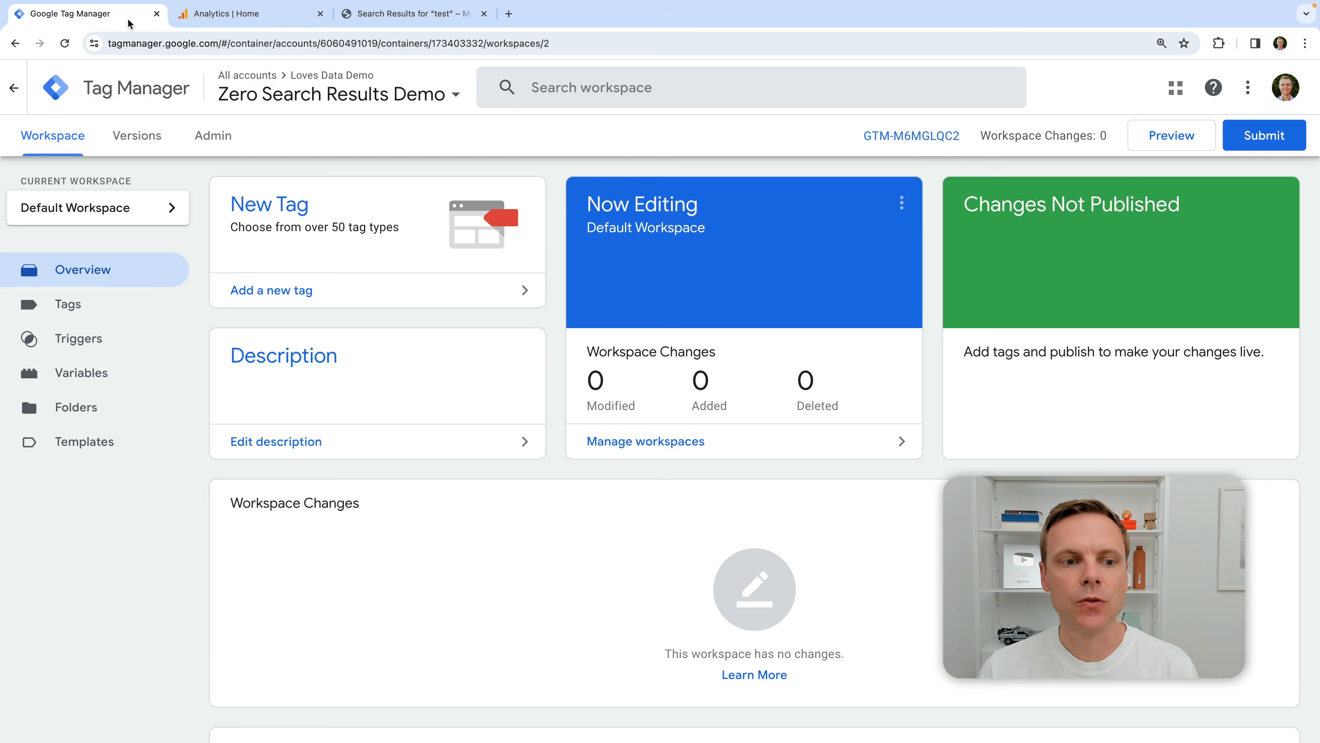
click(157, 305)
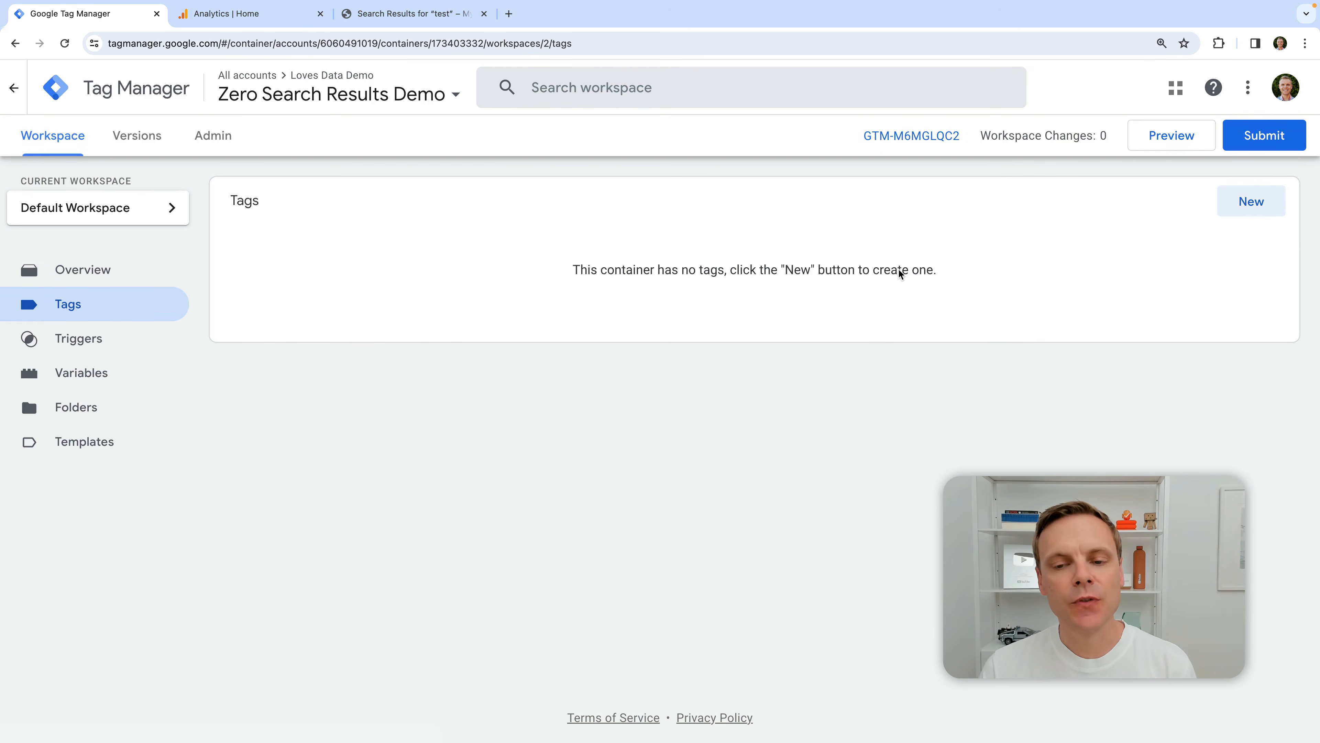
click(1250, 201)
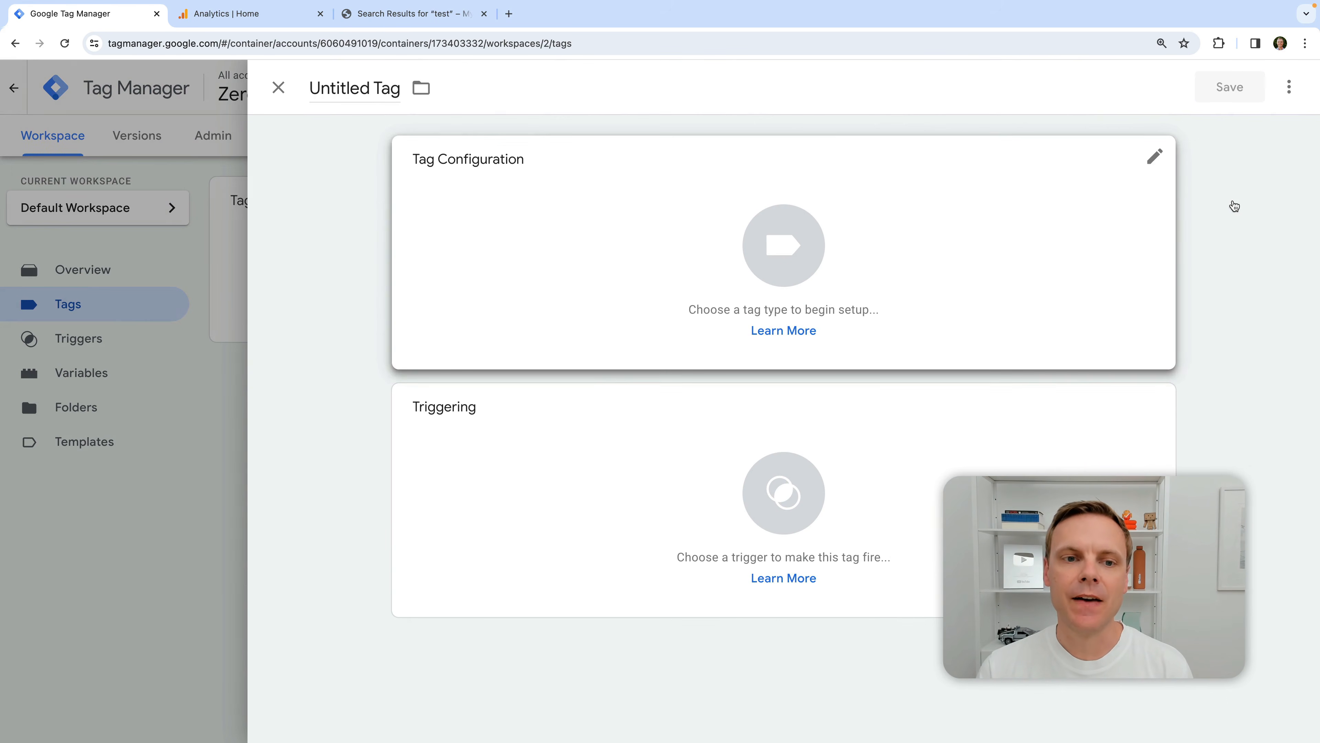
click(348, 87)
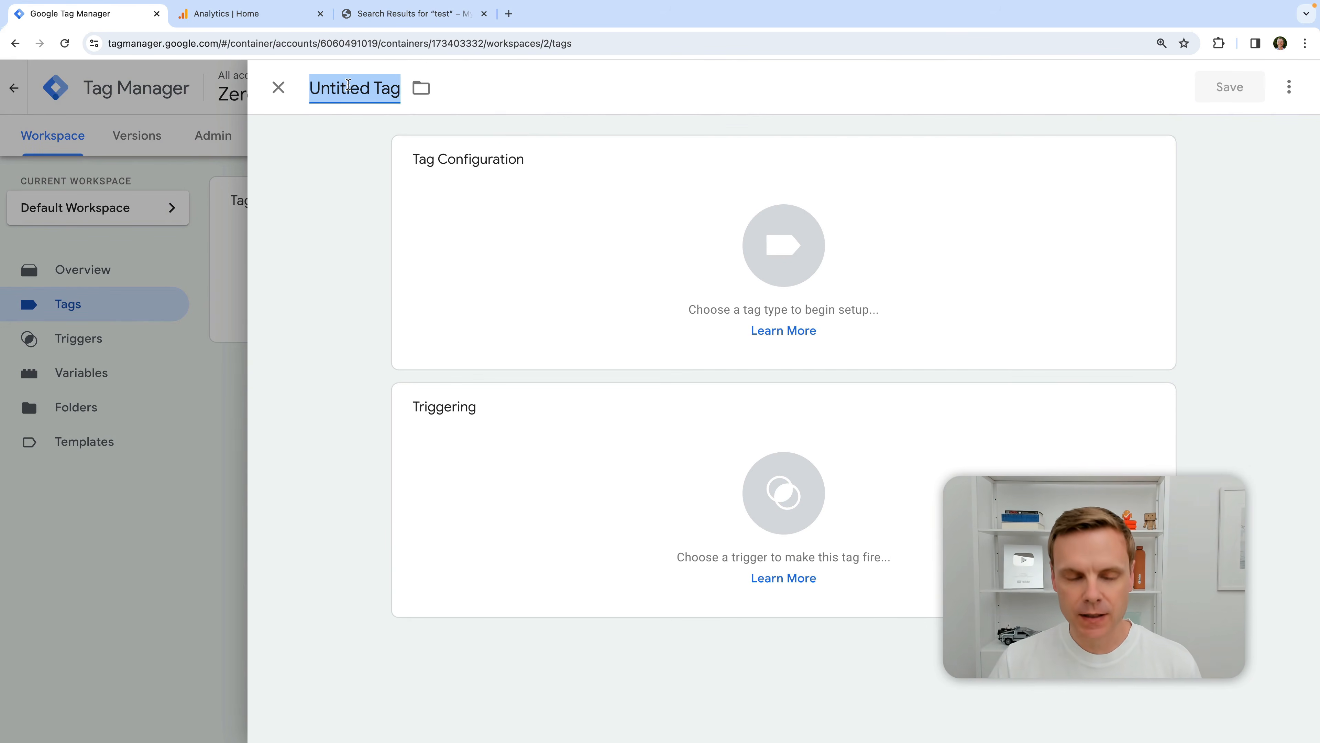
text(Gogo)
key(BackSpace)
key(BackSpace)
text(ogle )
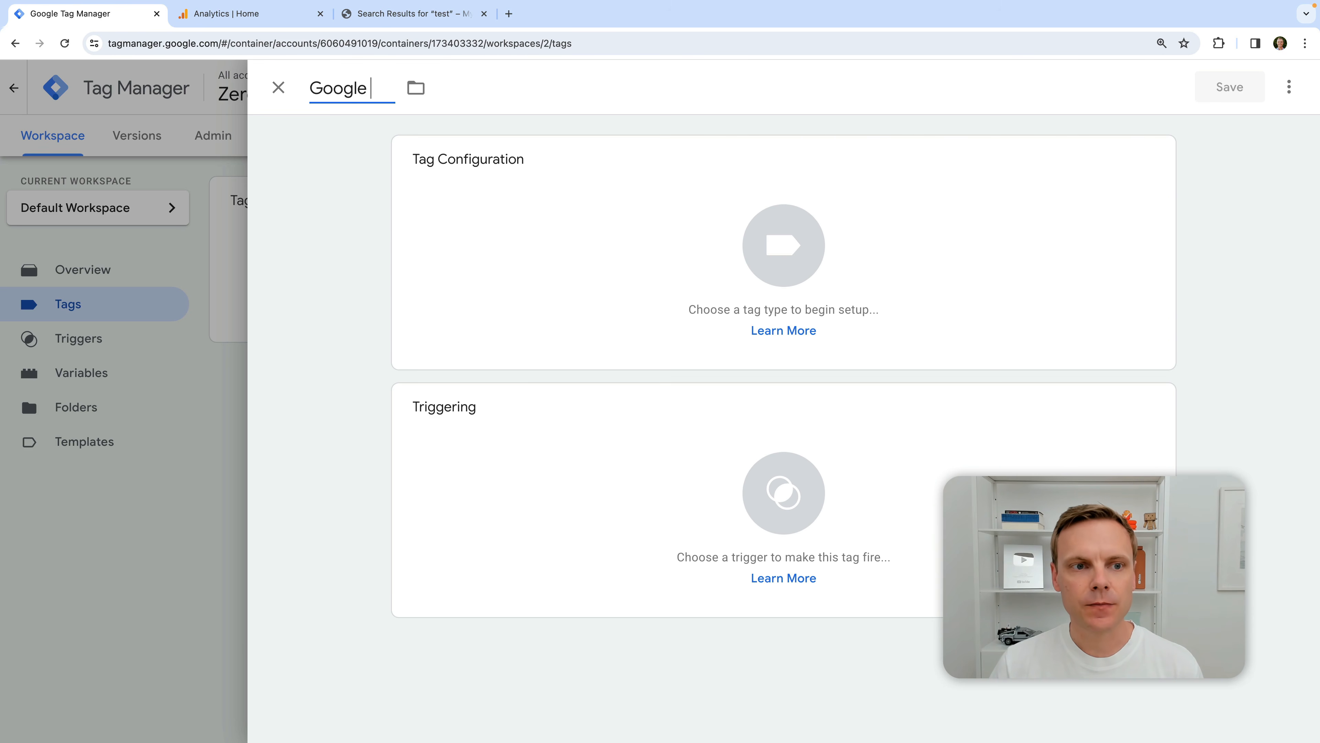
text(Tag |)
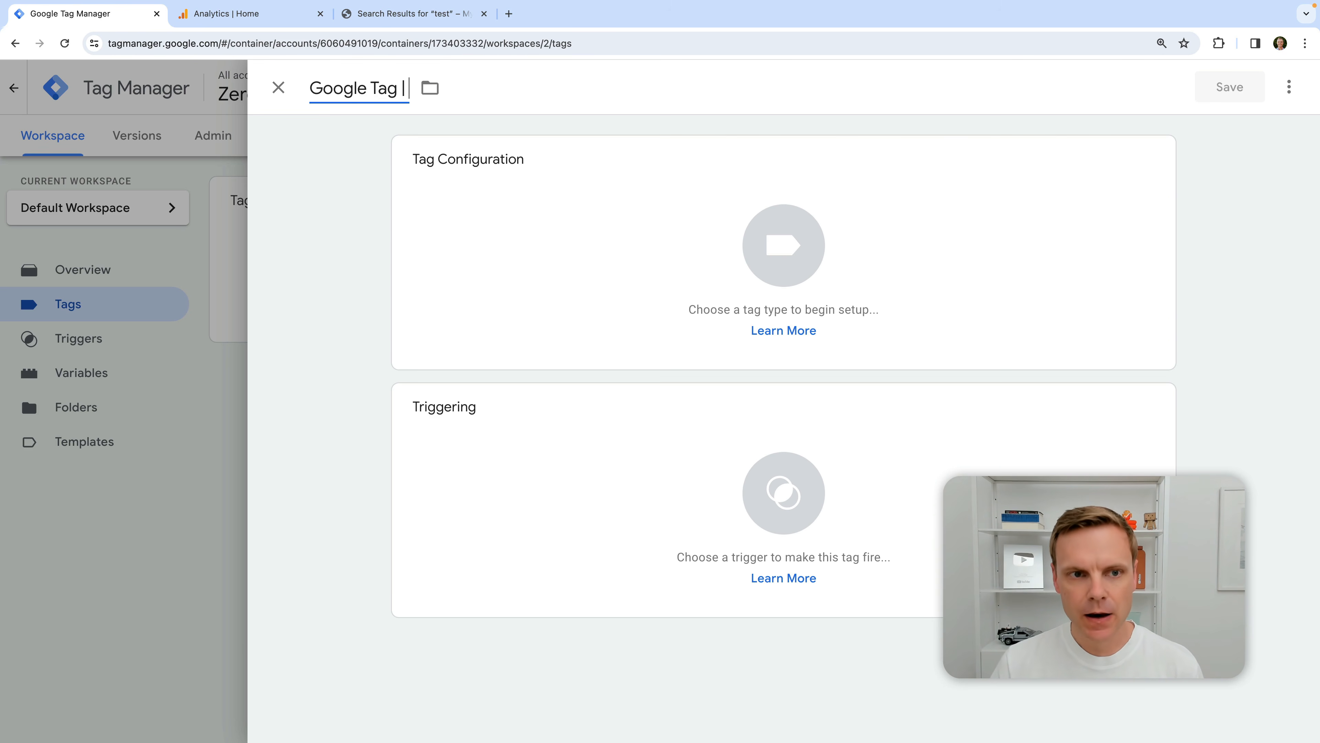
text( GA4)
- Set the new tag's type to Google Tag from the Google Analytics tag types
click(561, 252)
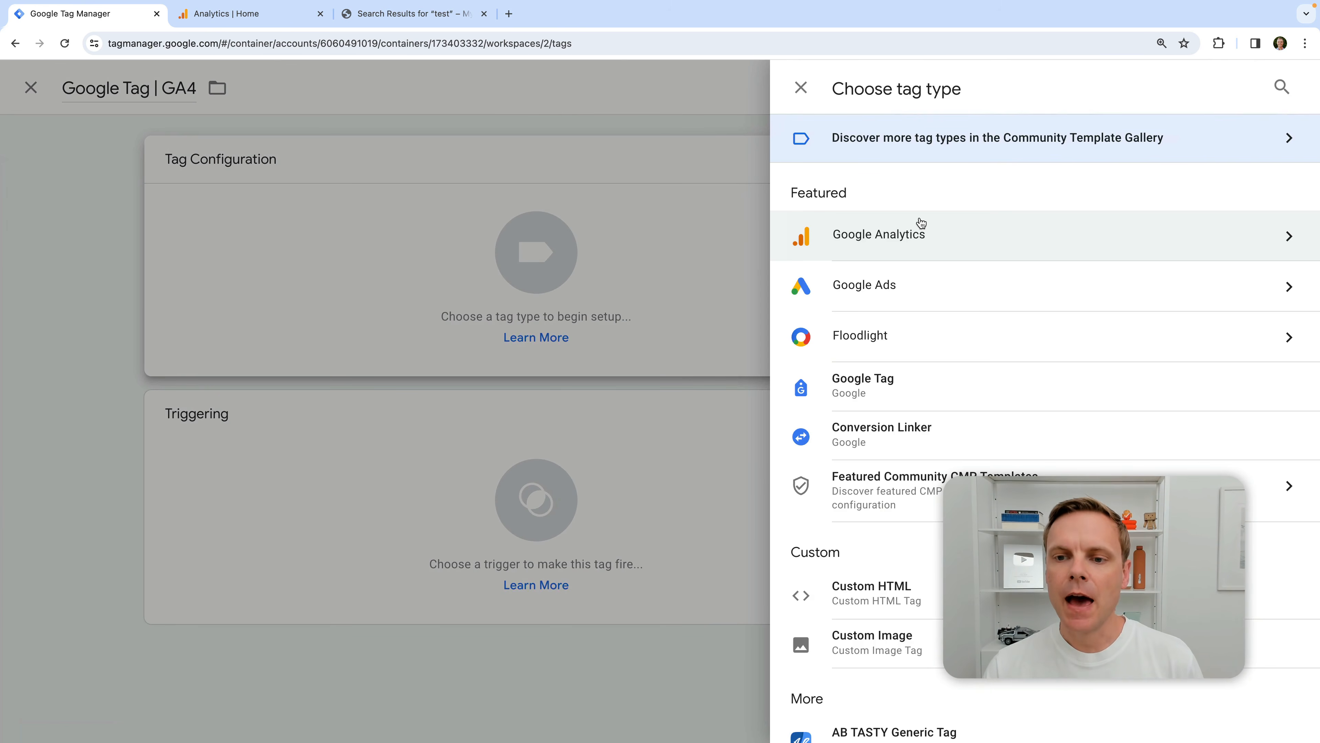
click(907, 238)
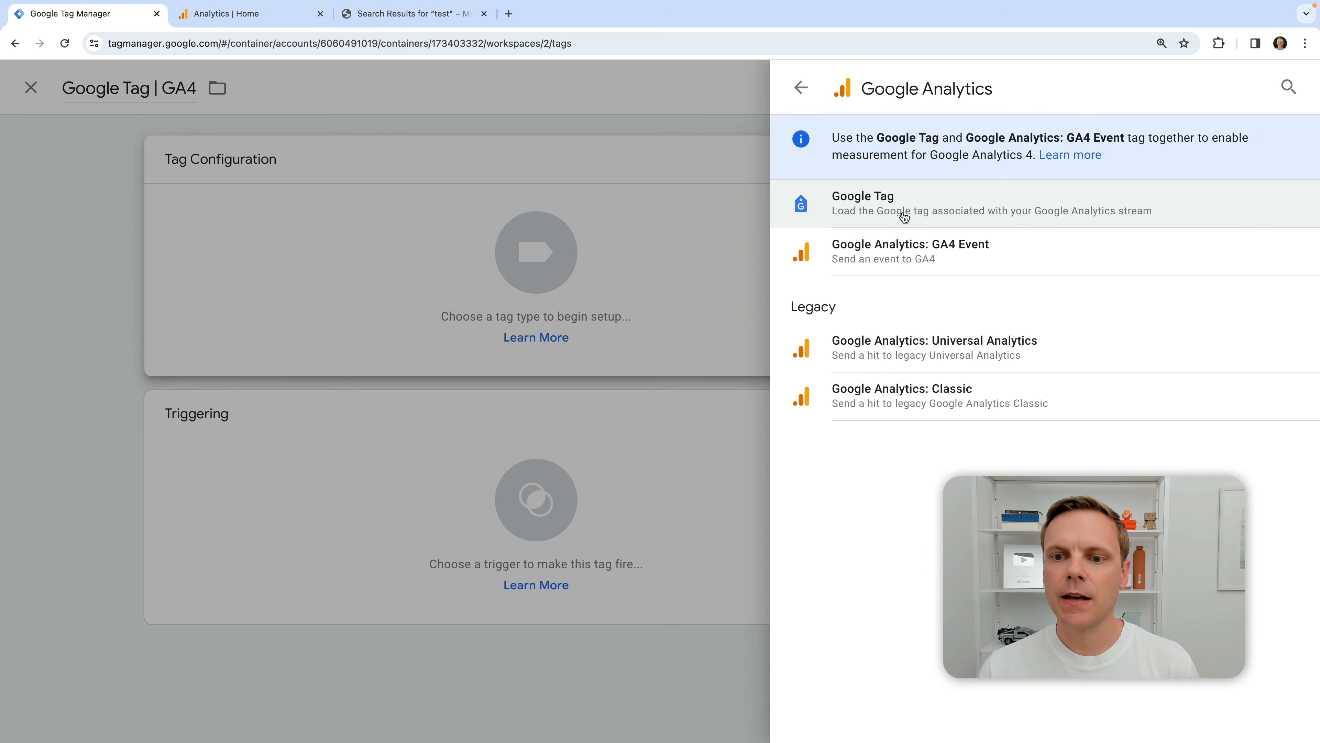
click(876, 209)
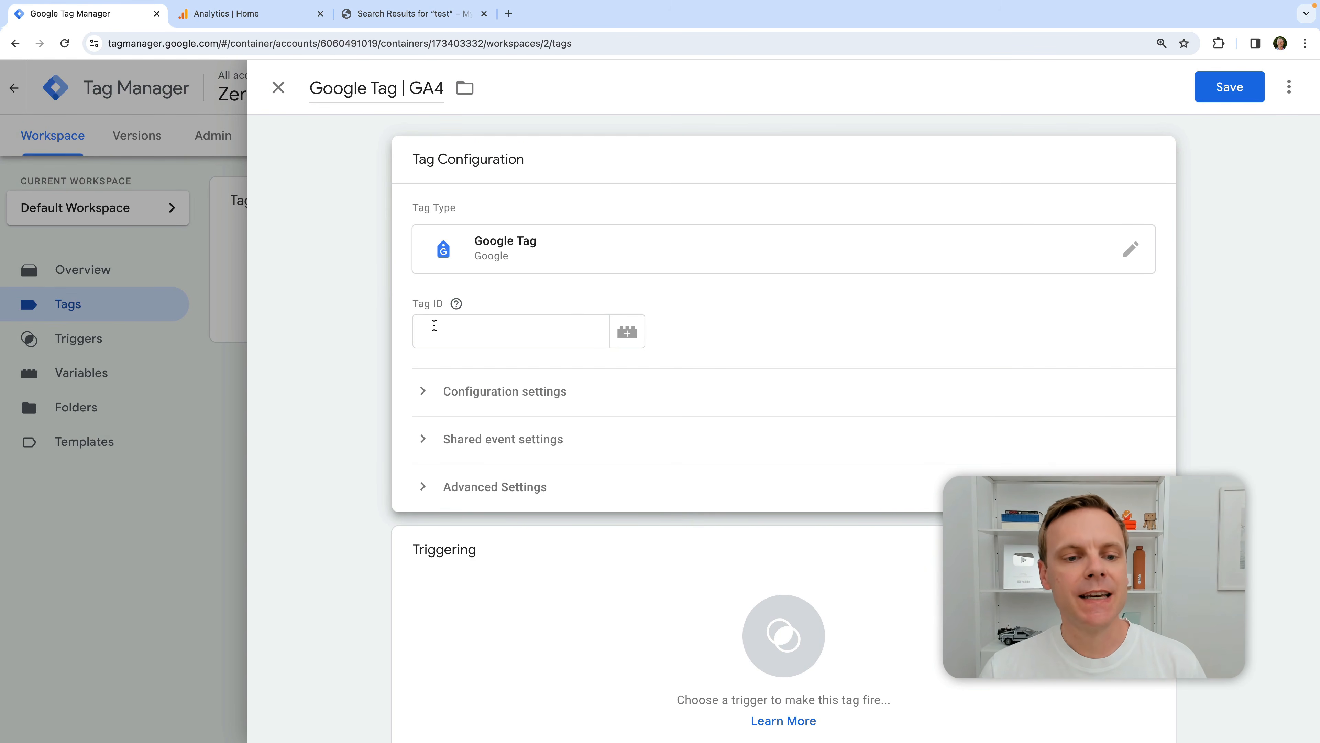
- Switch to Google Analytics, open the Loves Data Demo web stream in the property's data streams and copy its measurement ID
click(260, 21)
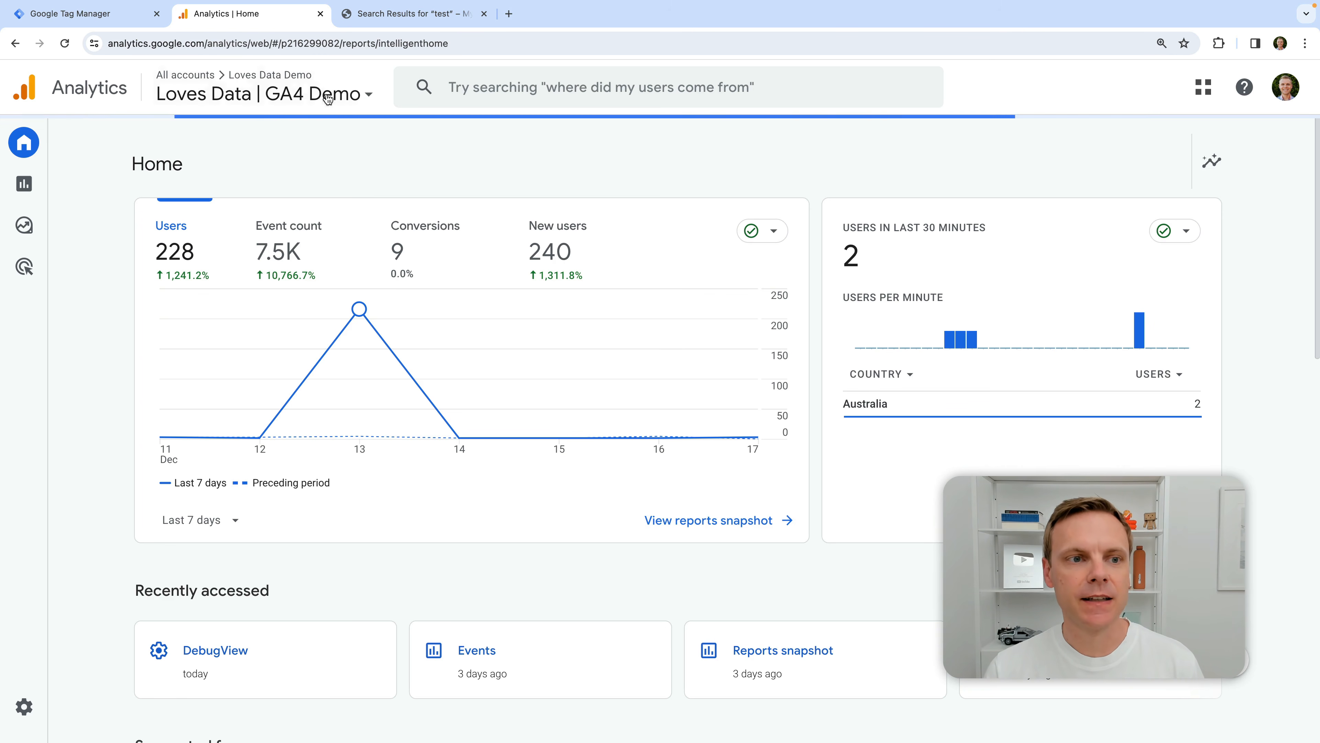
mouse_move(51, 707)
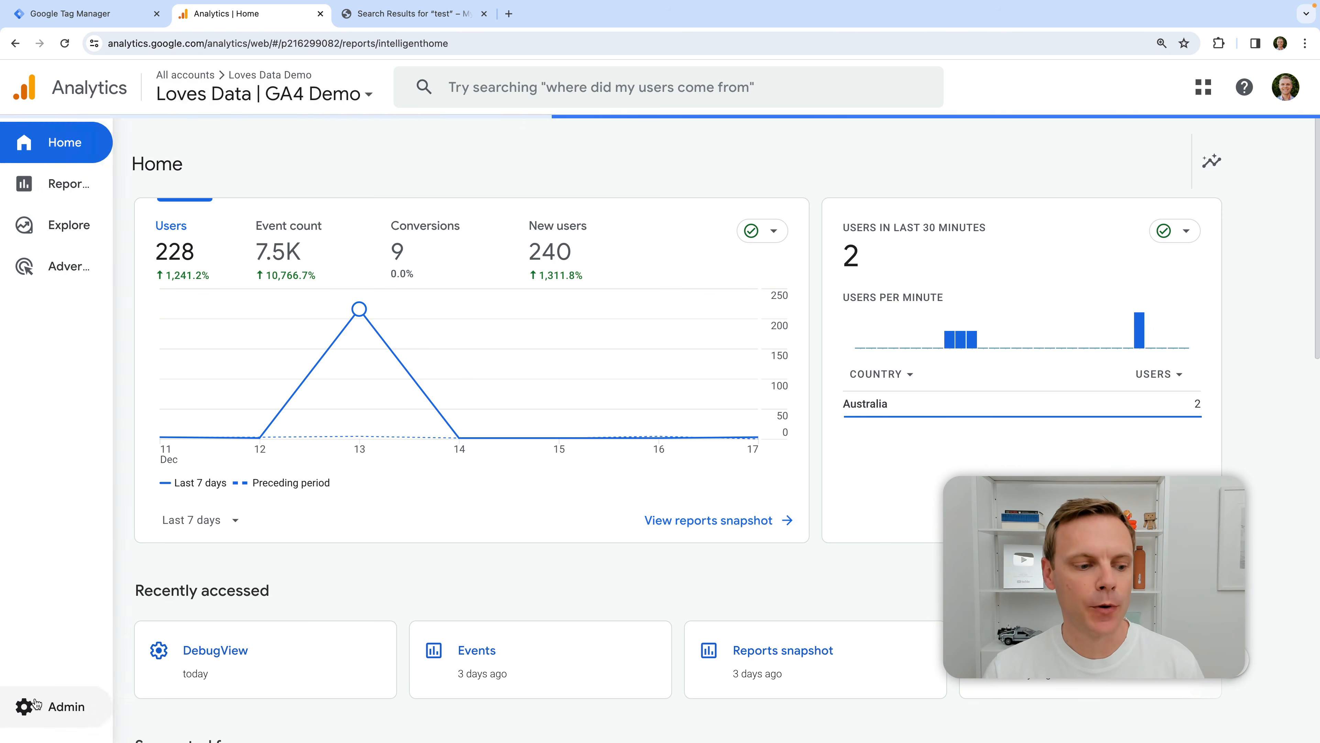
click(56, 706)
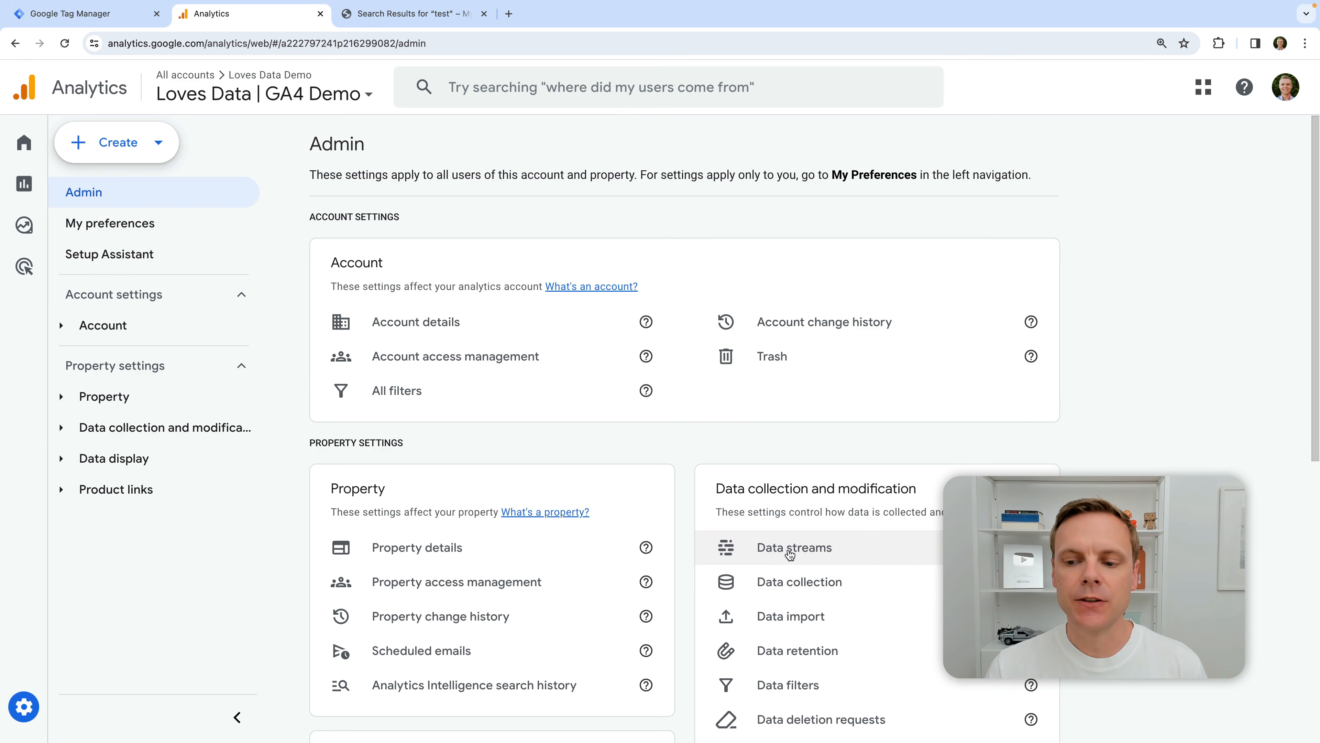
scroll(805, 552, down, 2)
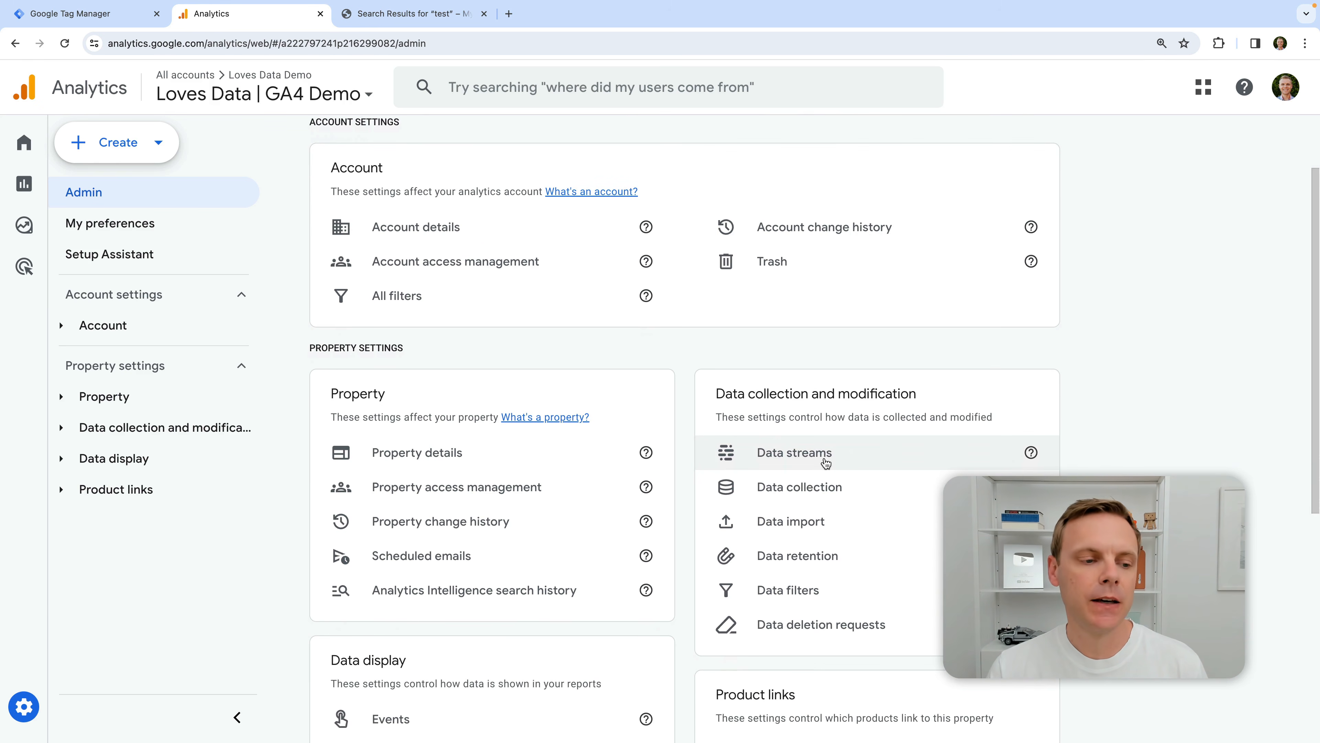
click(156, 398)
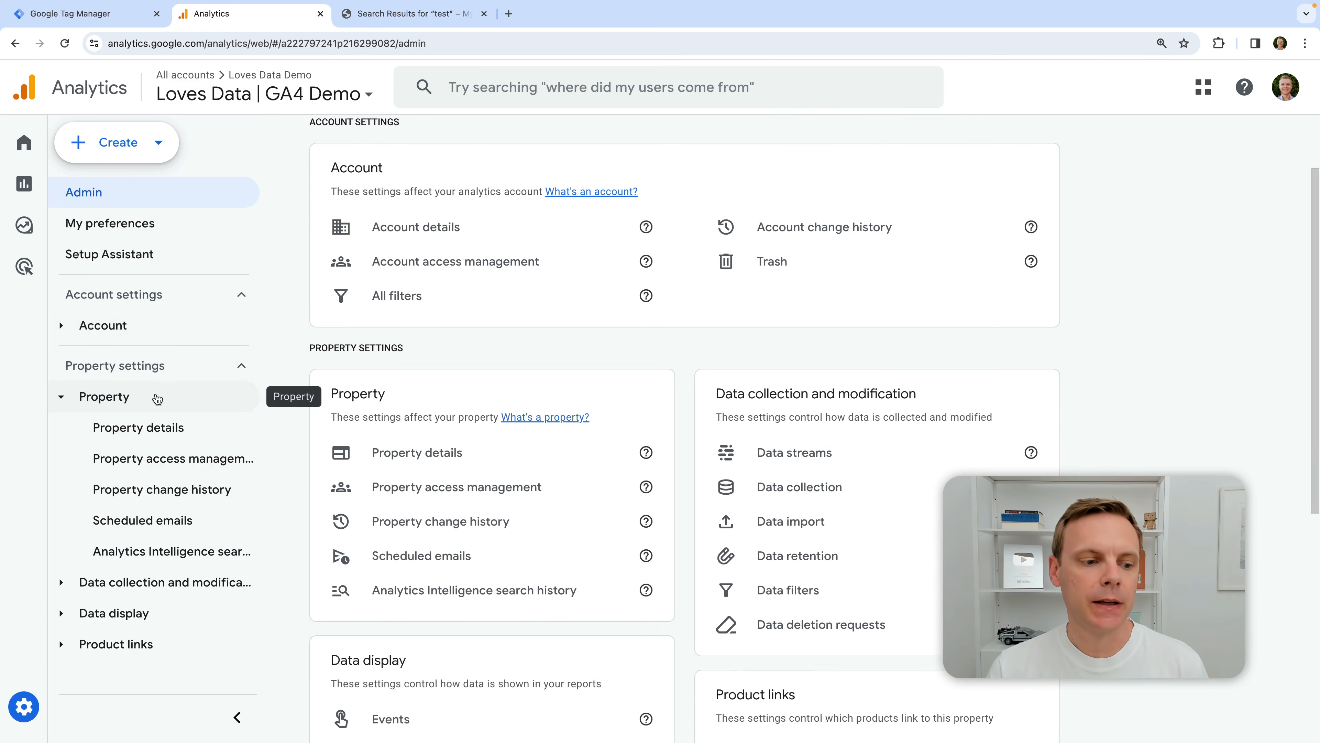
click(156, 398)
click(179, 435)
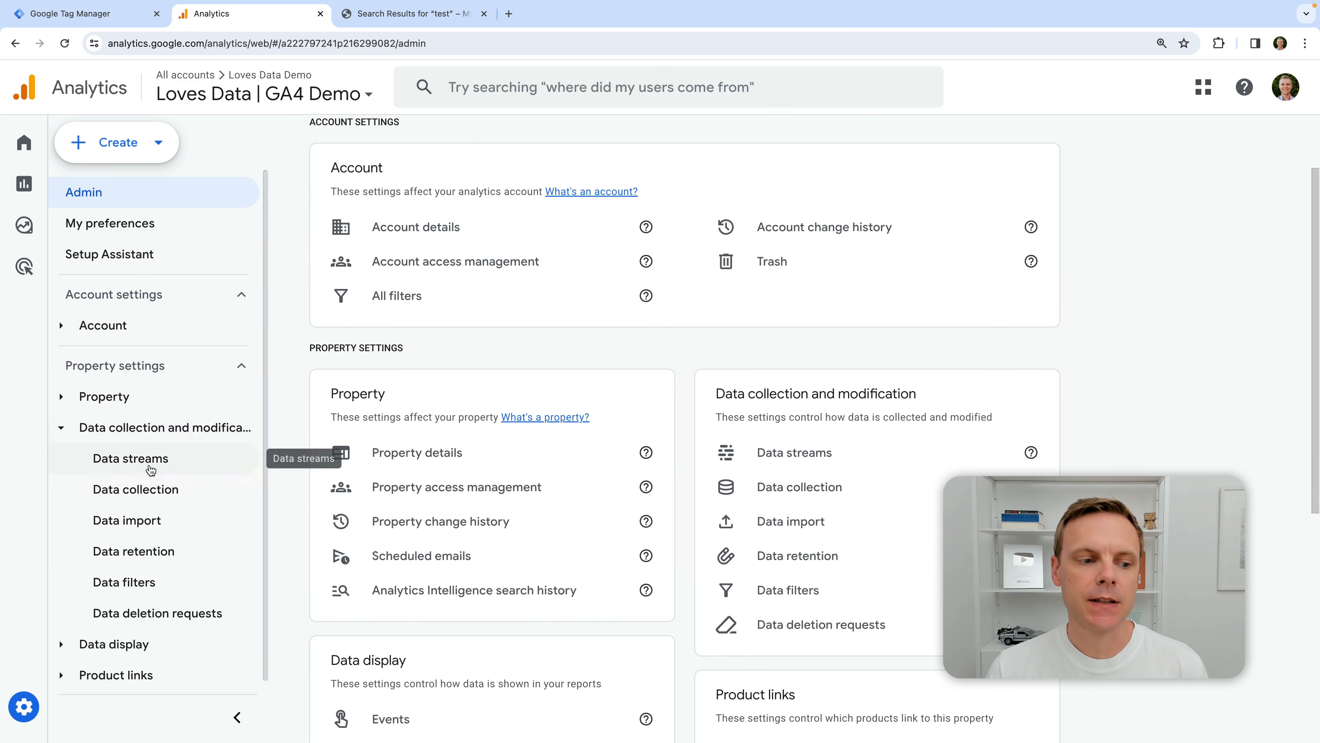
click(145, 464)
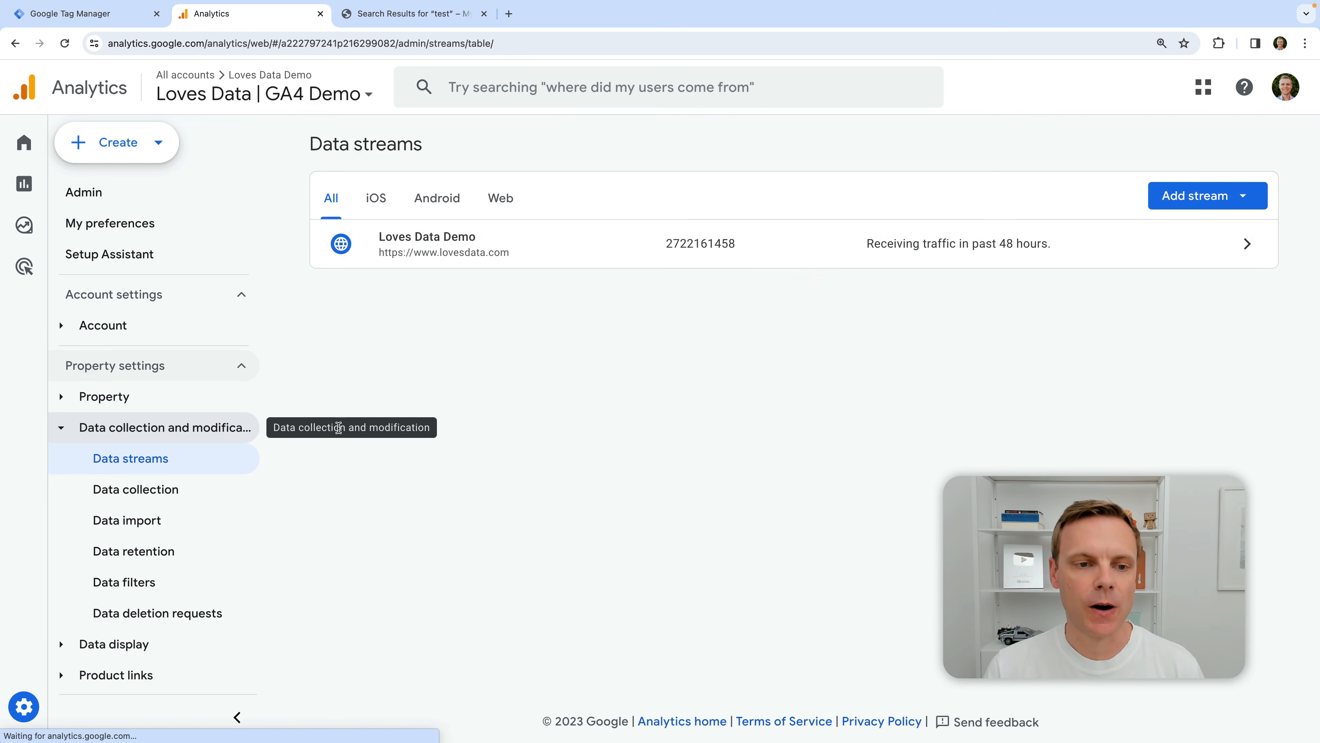
click(478, 246)
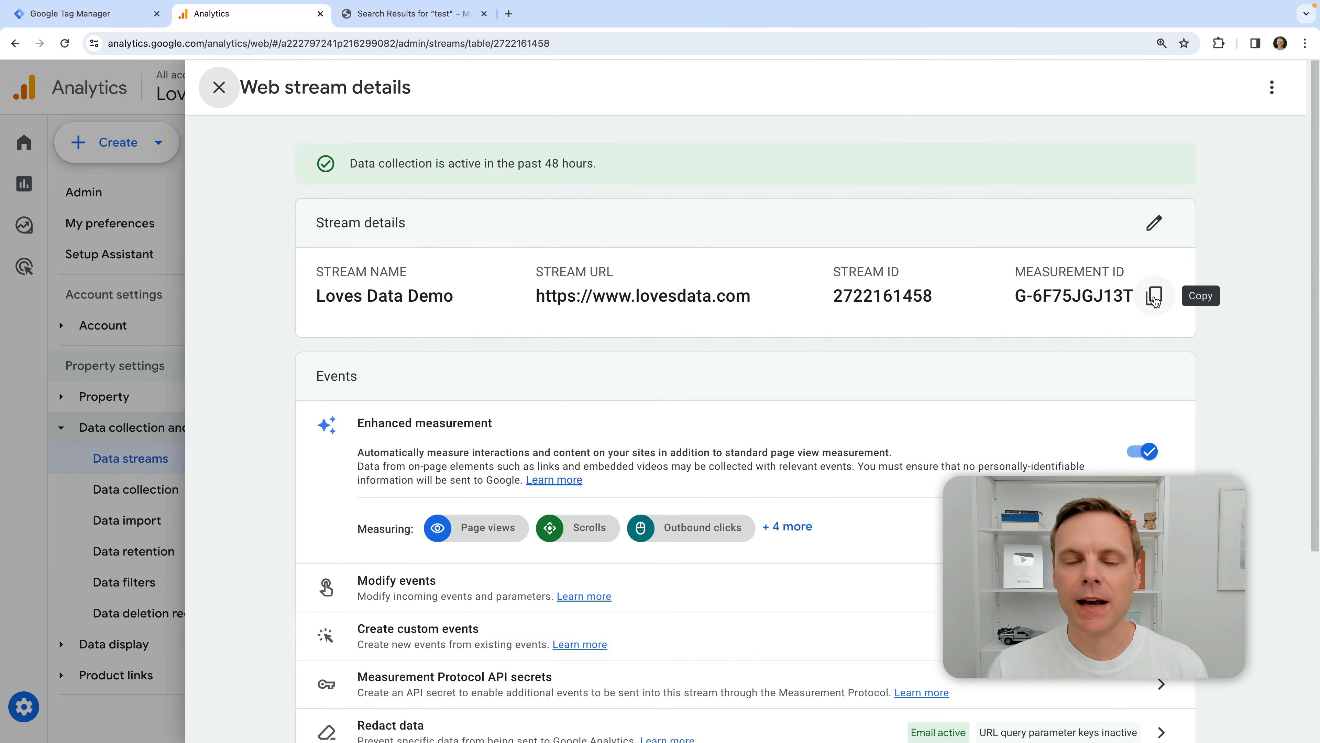
click(1144, 291)
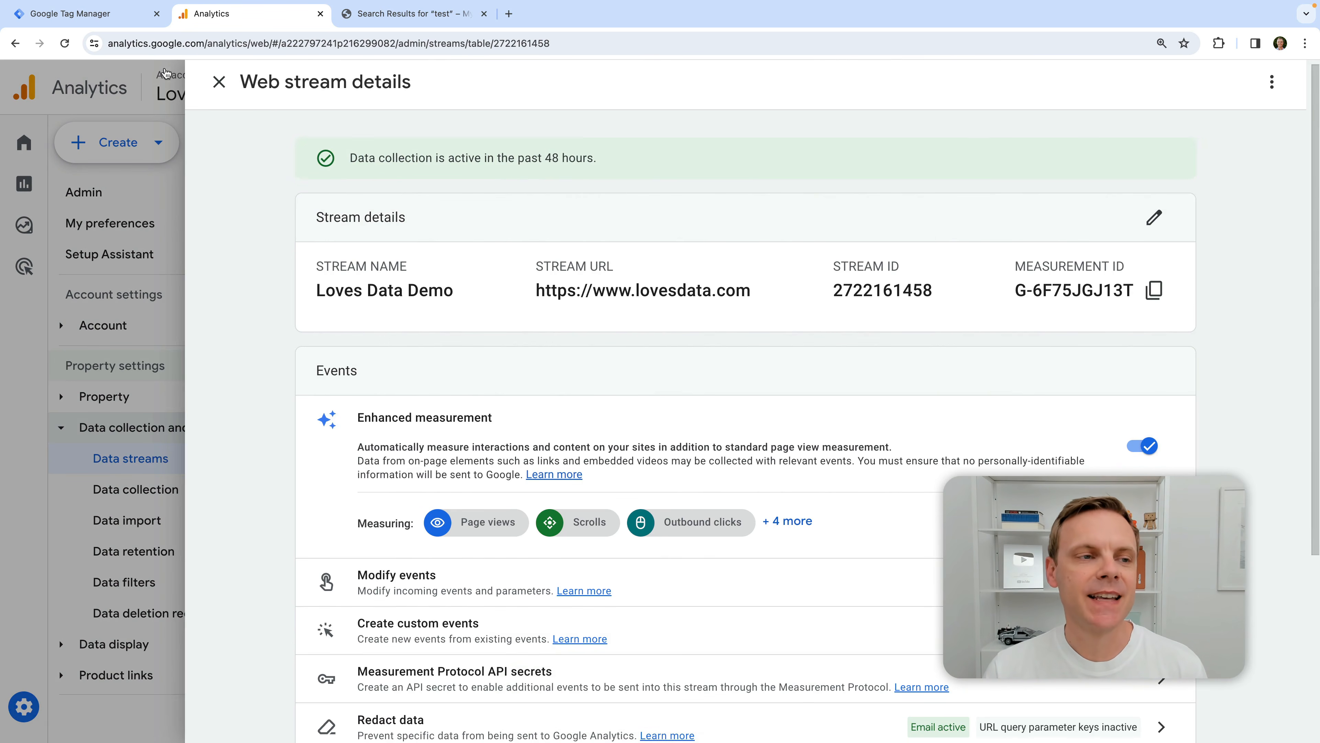
- Return to Google Tag Manager and paste the copied measurement ID as the Google tag's Tag ID
click(120, 14)
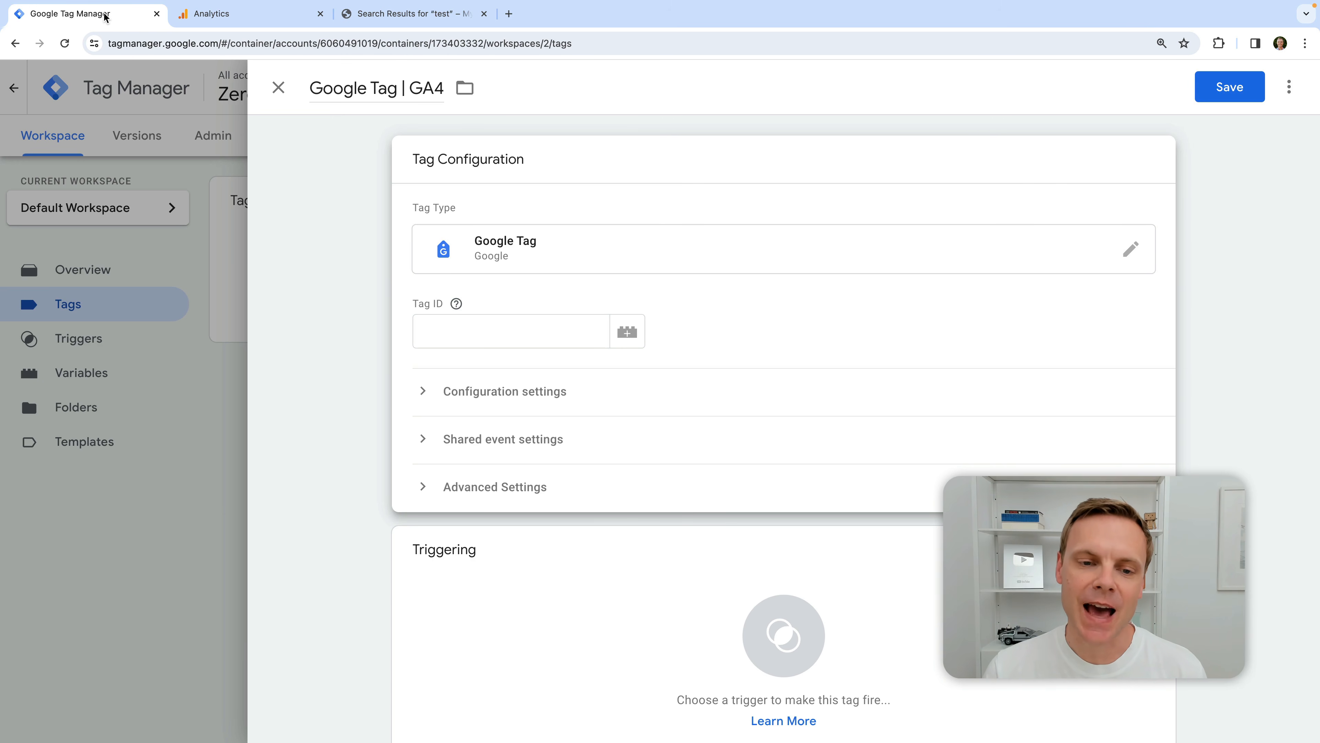
click(509, 331)
key(ctrl+v)
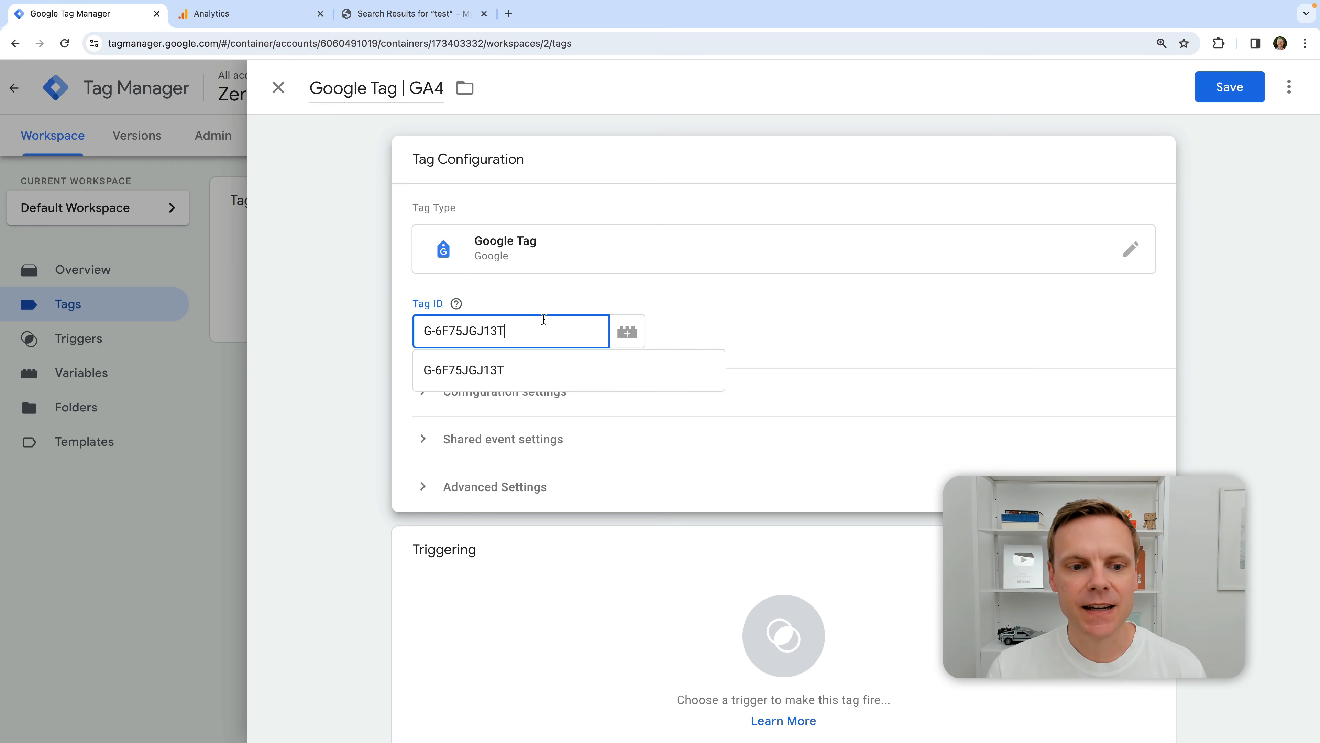
click(749, 320)
- Assign the "Initialization - All Pages" trigger to the Google tag and save the tag
scroll(755, 315, down, 1)
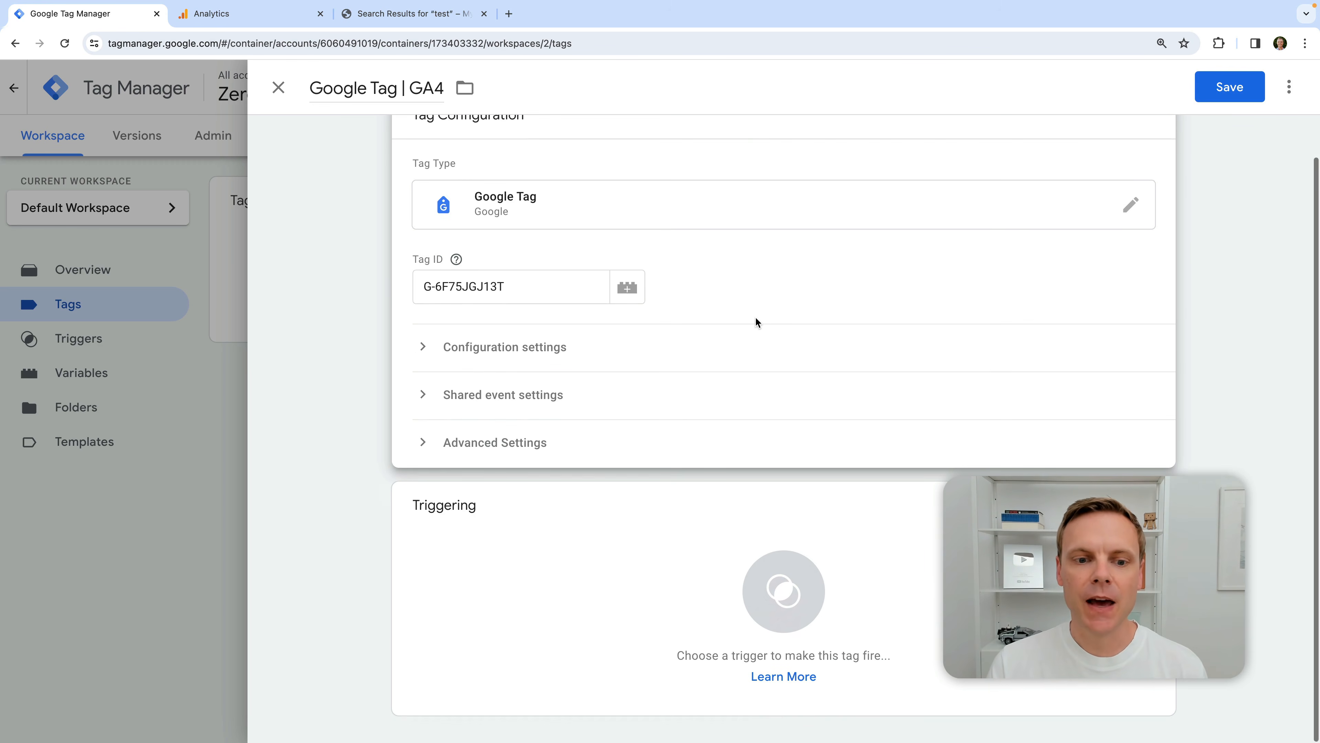
click(575, 505)
click(574, 505)
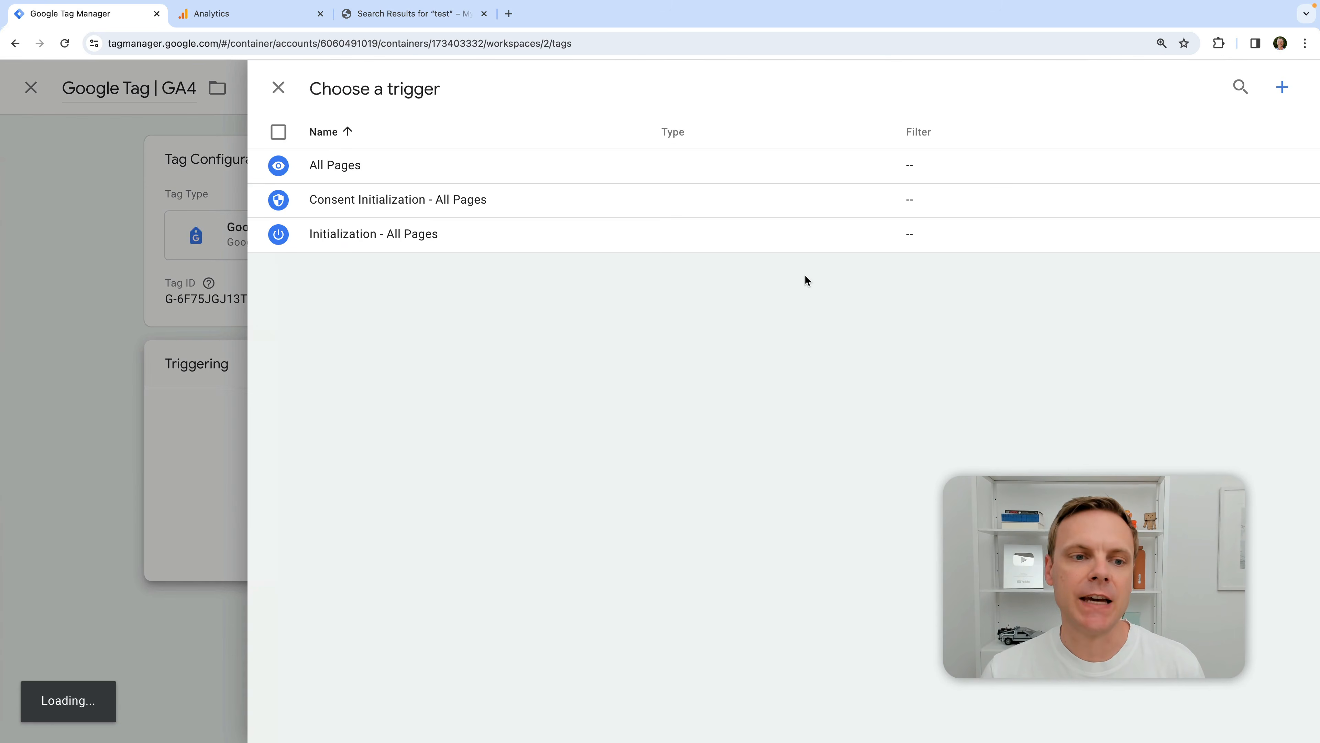
click(366, 235)
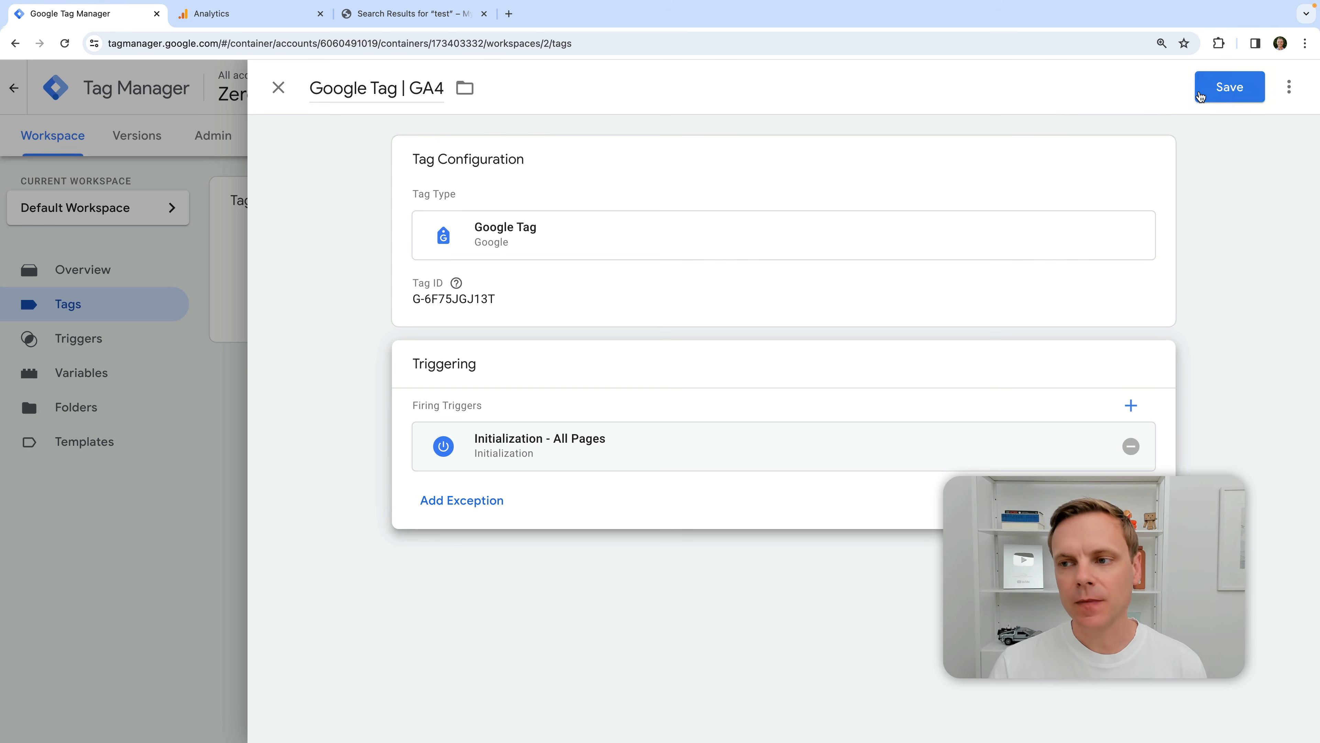
click(1216, 95)
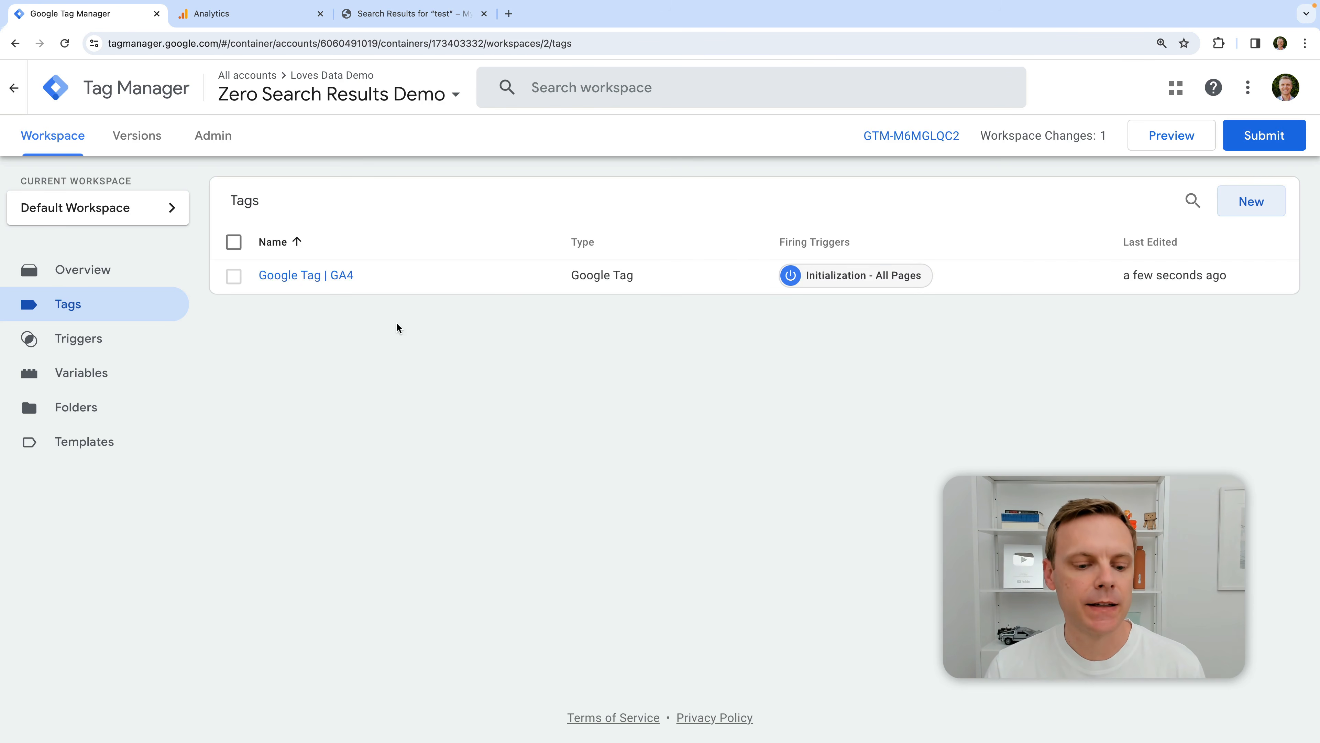
- Create a new trigger named "No Search Results v1"
click(133, 346)
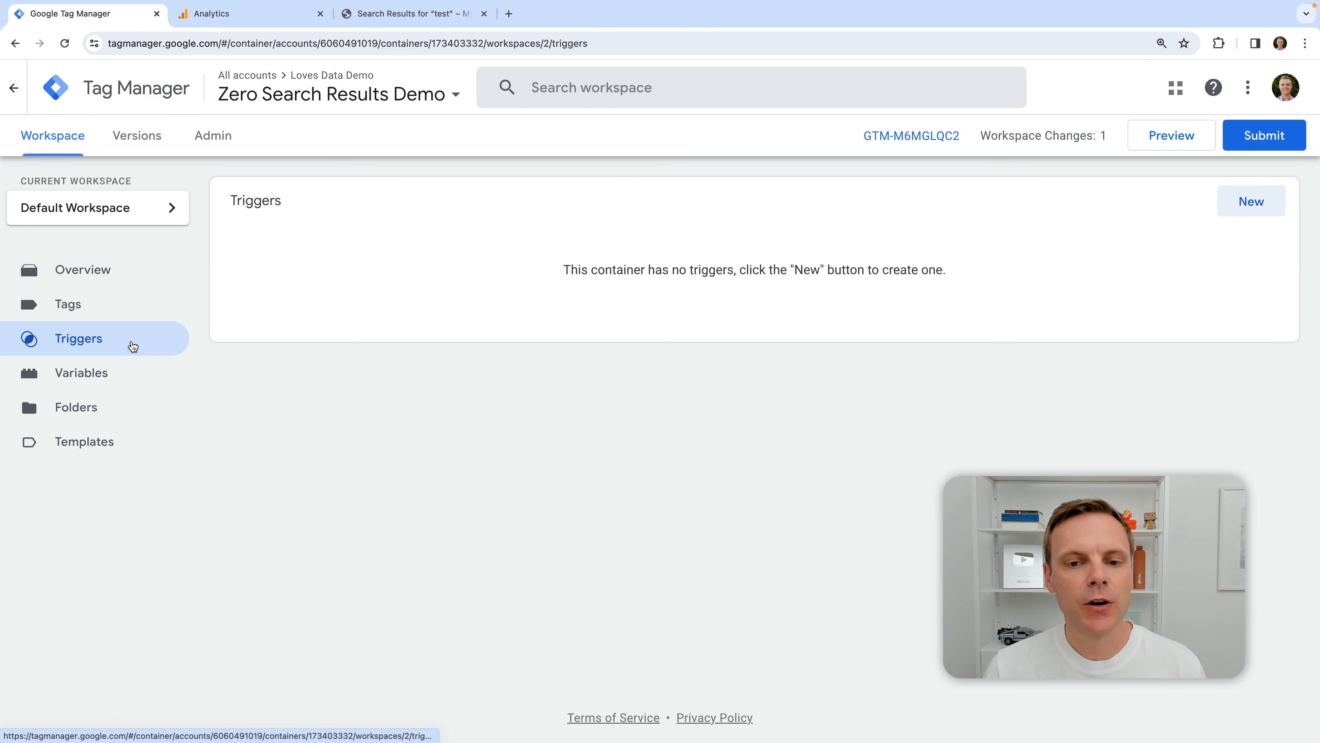
click(1239, 202)
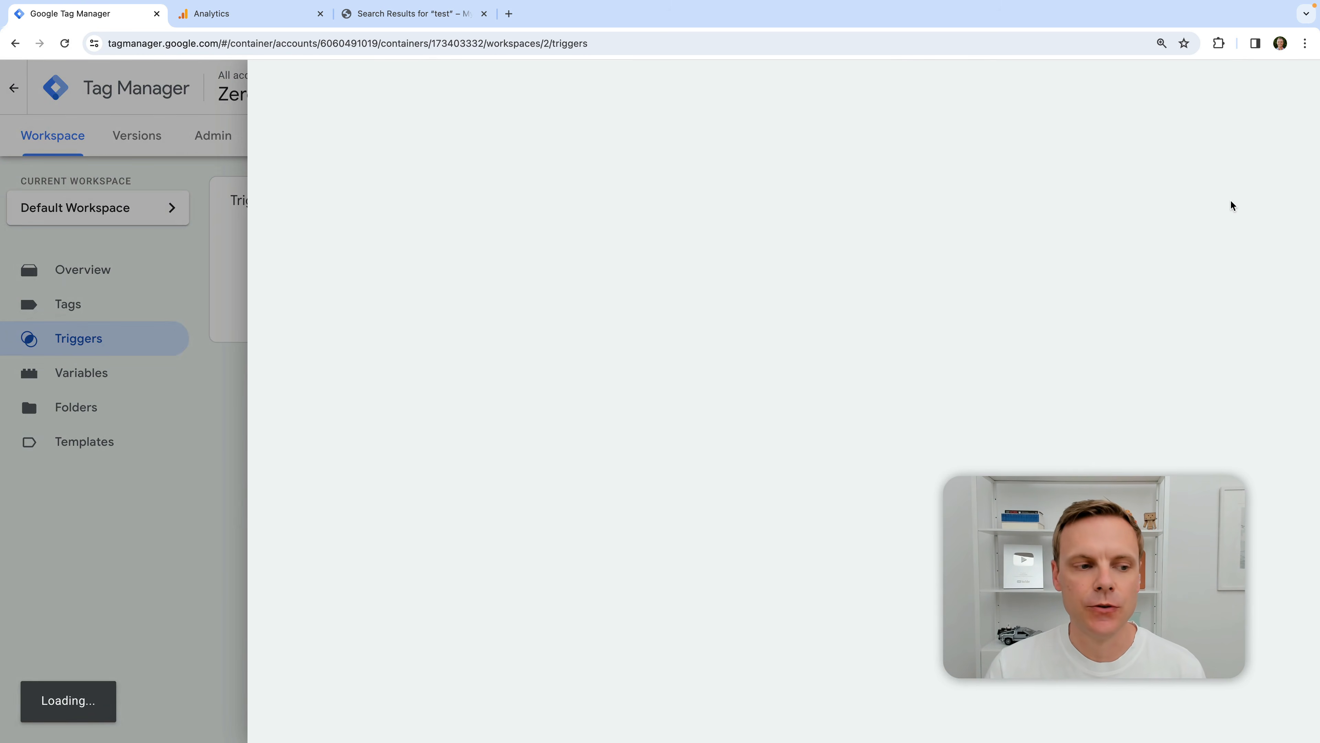
click(384, 93)
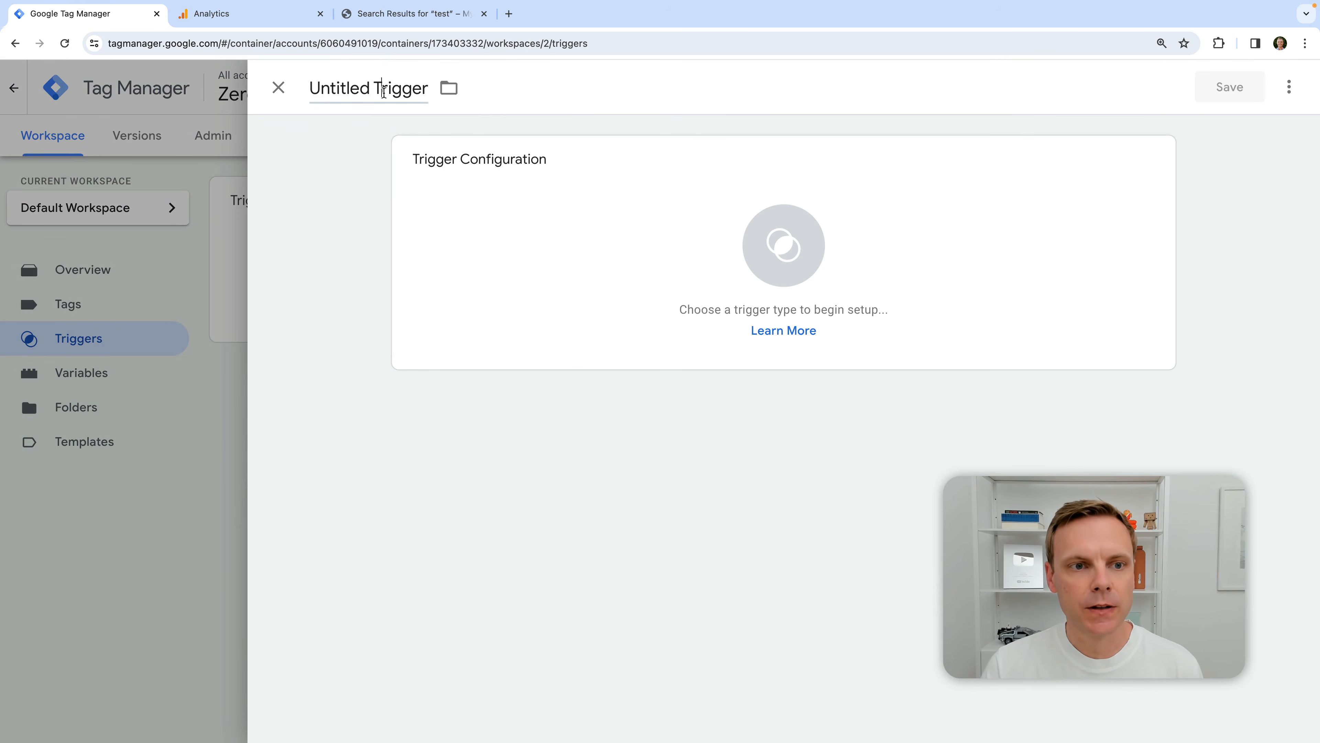
text(NO)
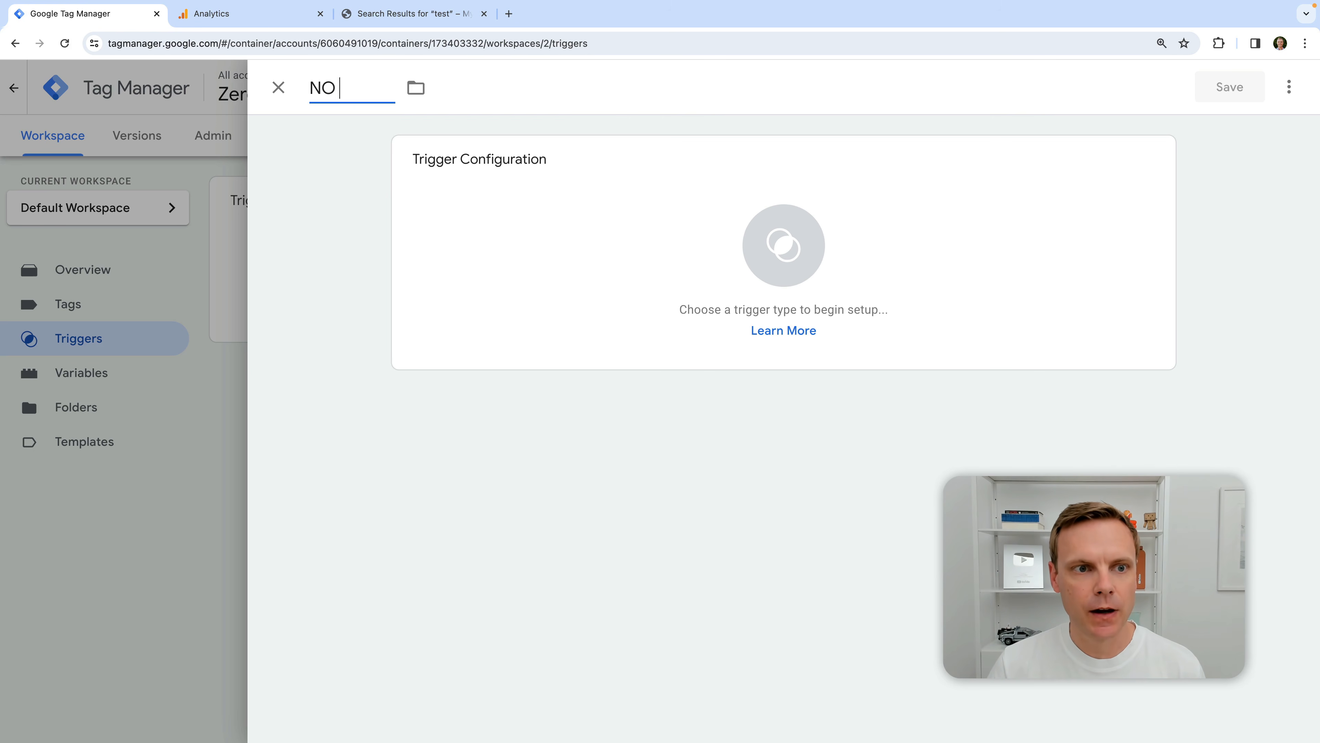
key(BackSpace)
text(o Search)
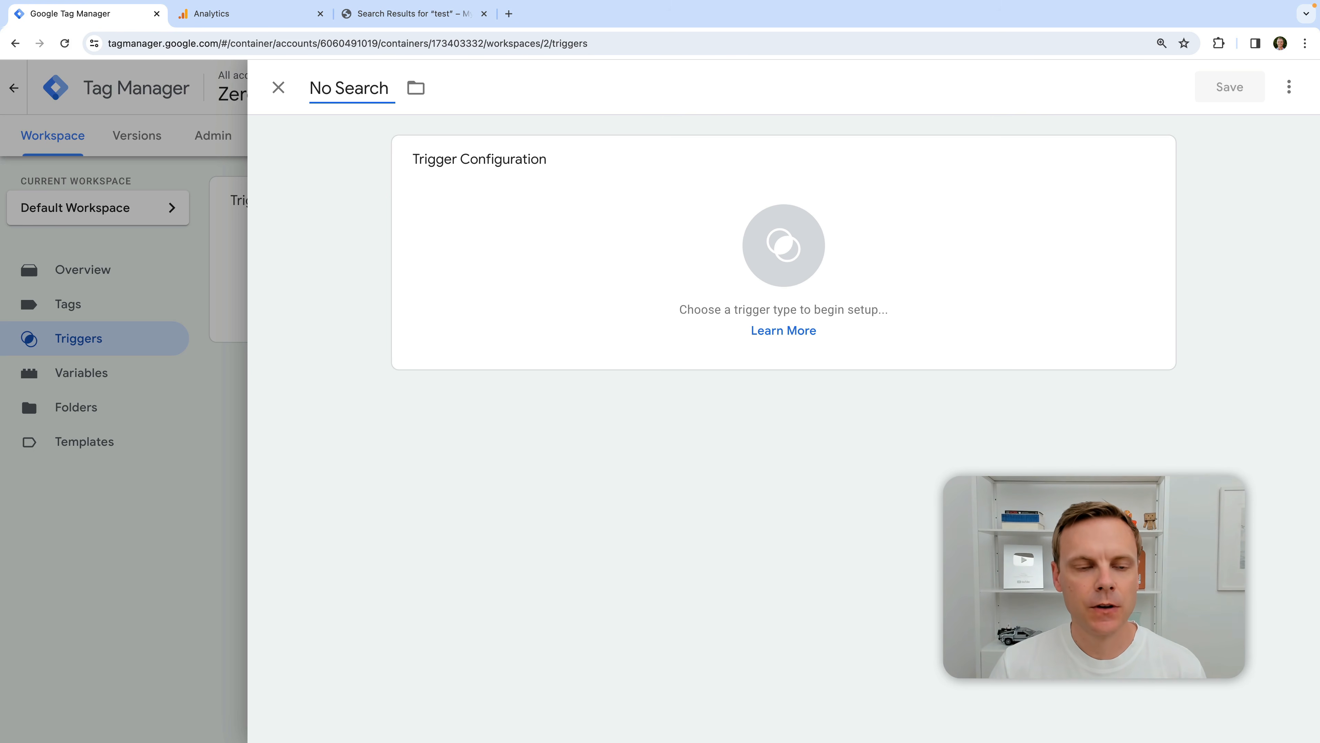
text( Results v1)
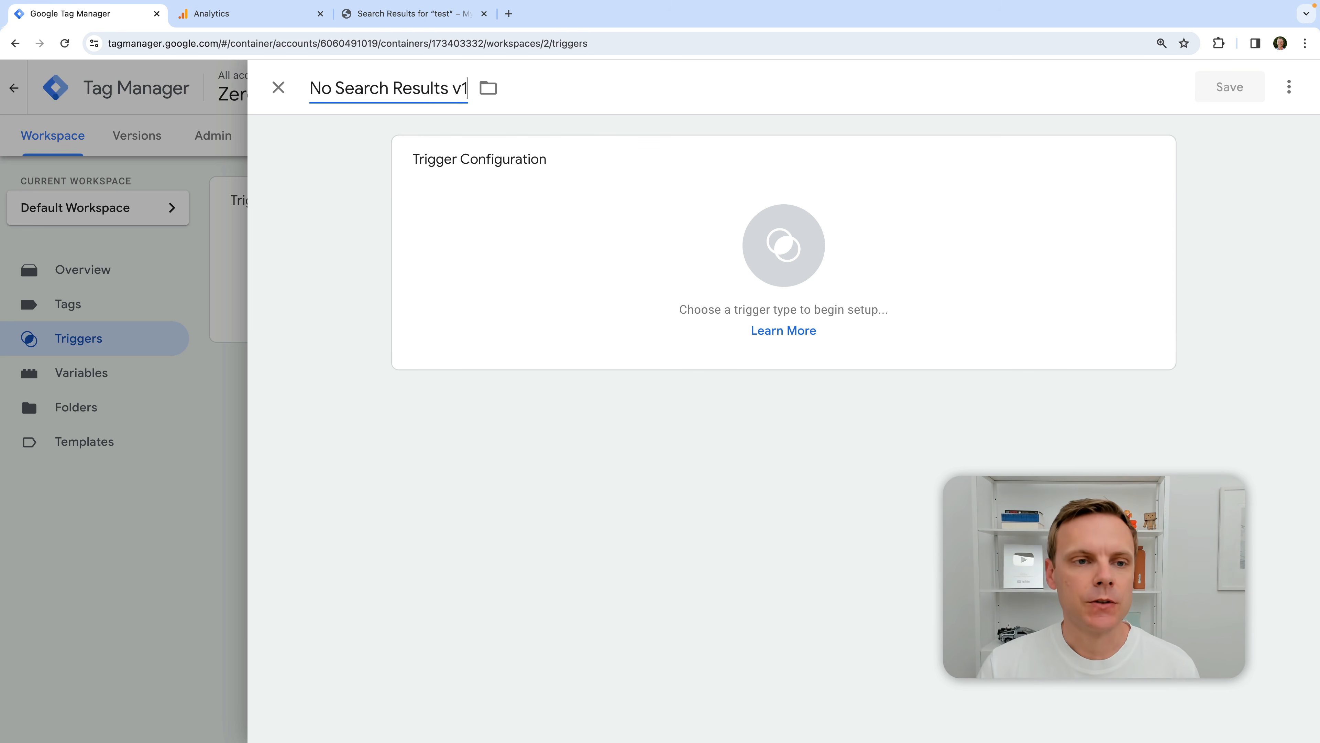
- Set the trigger's type to Element Visibility under User Engagement
click(552, 215)
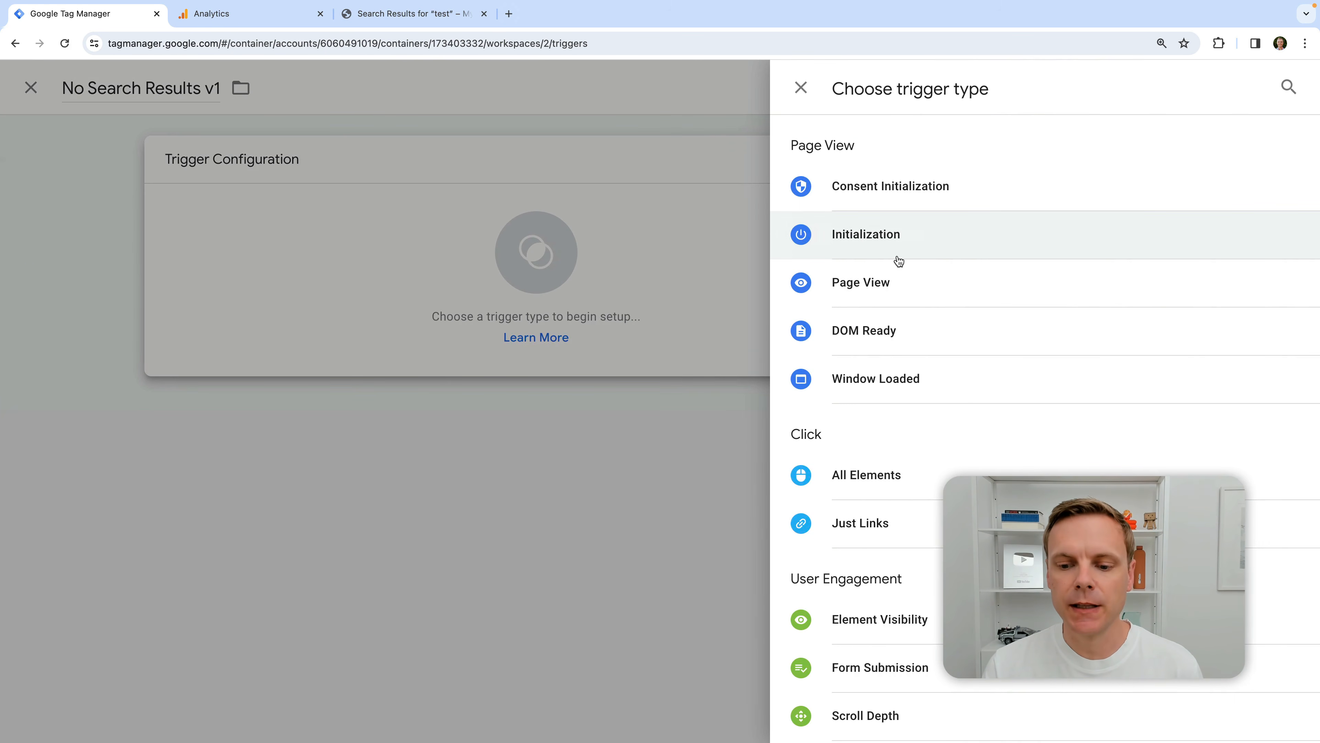
scroll(902, 265, down, 3)
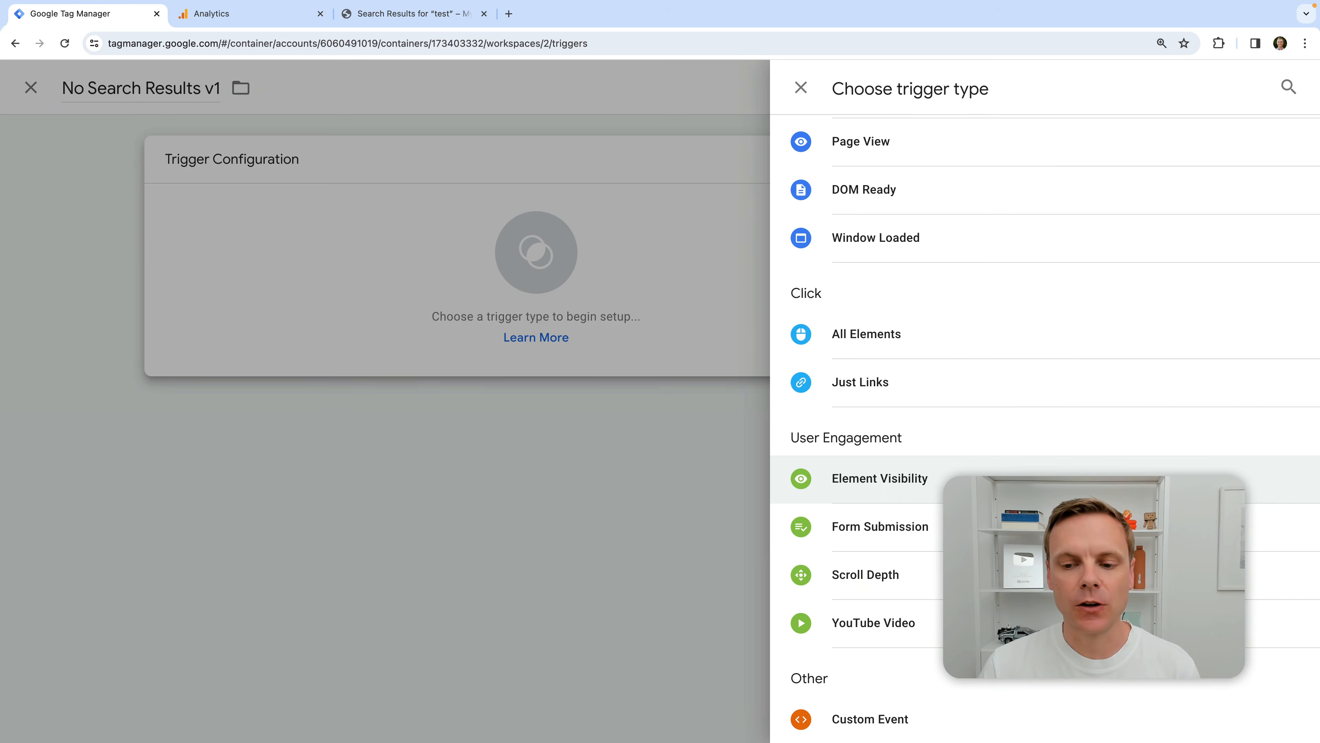
click(889, 481)
- Set the trigger's selection method to CSS Selector and enter ".no-results" as the element selector
click(564, 305)
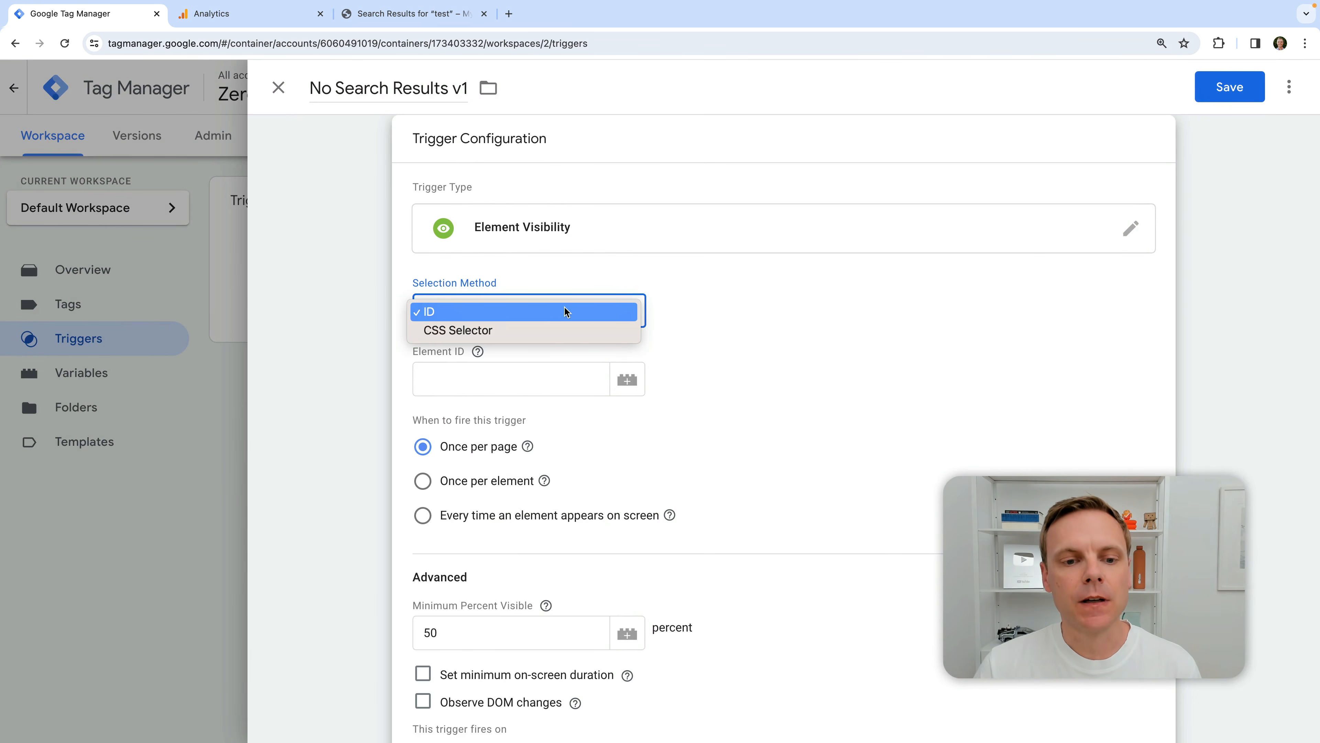
click(476, 332)
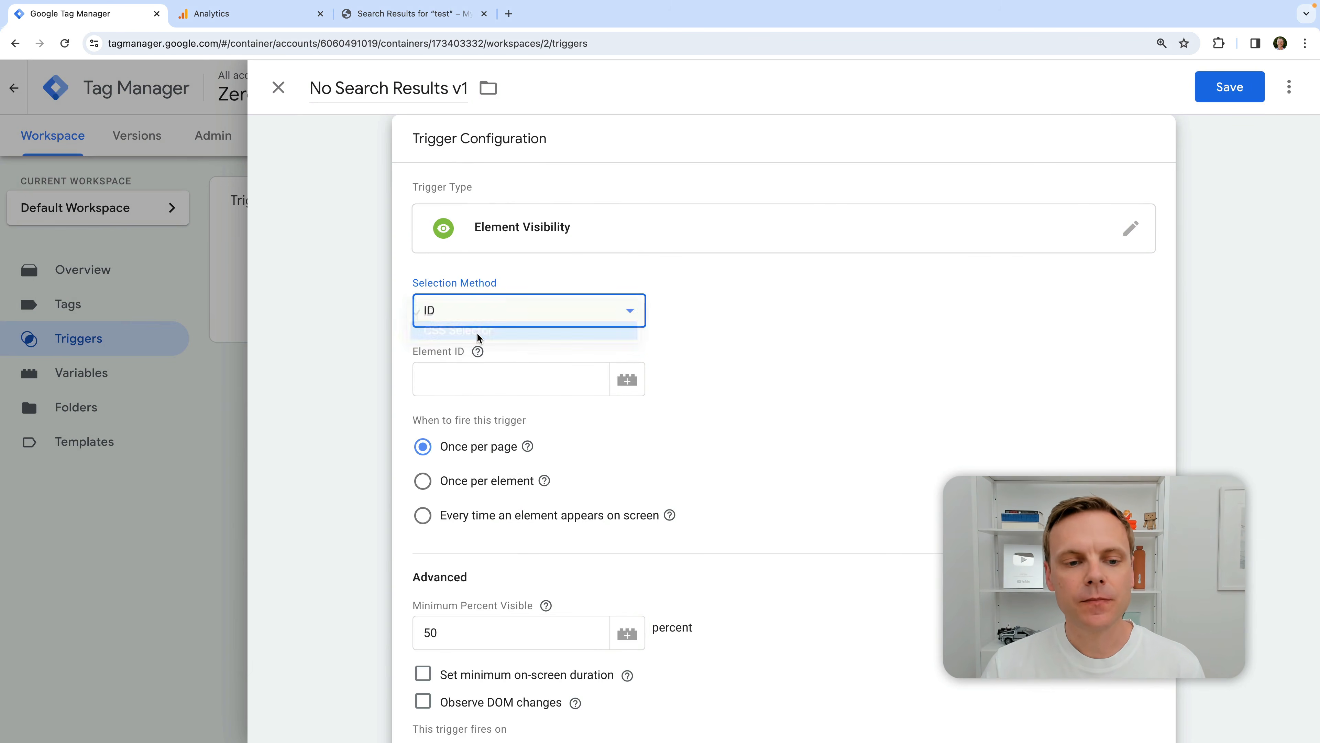
click(519, 383)
text(.)
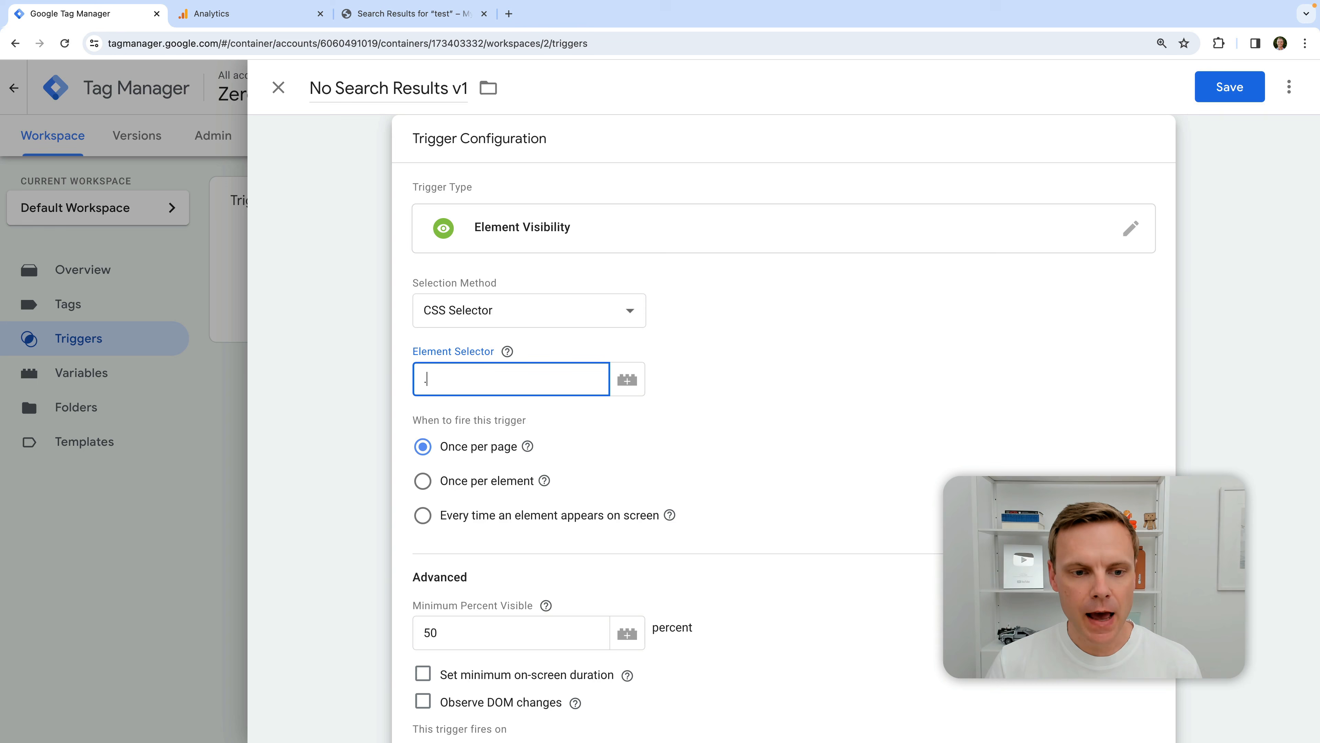
text(no)
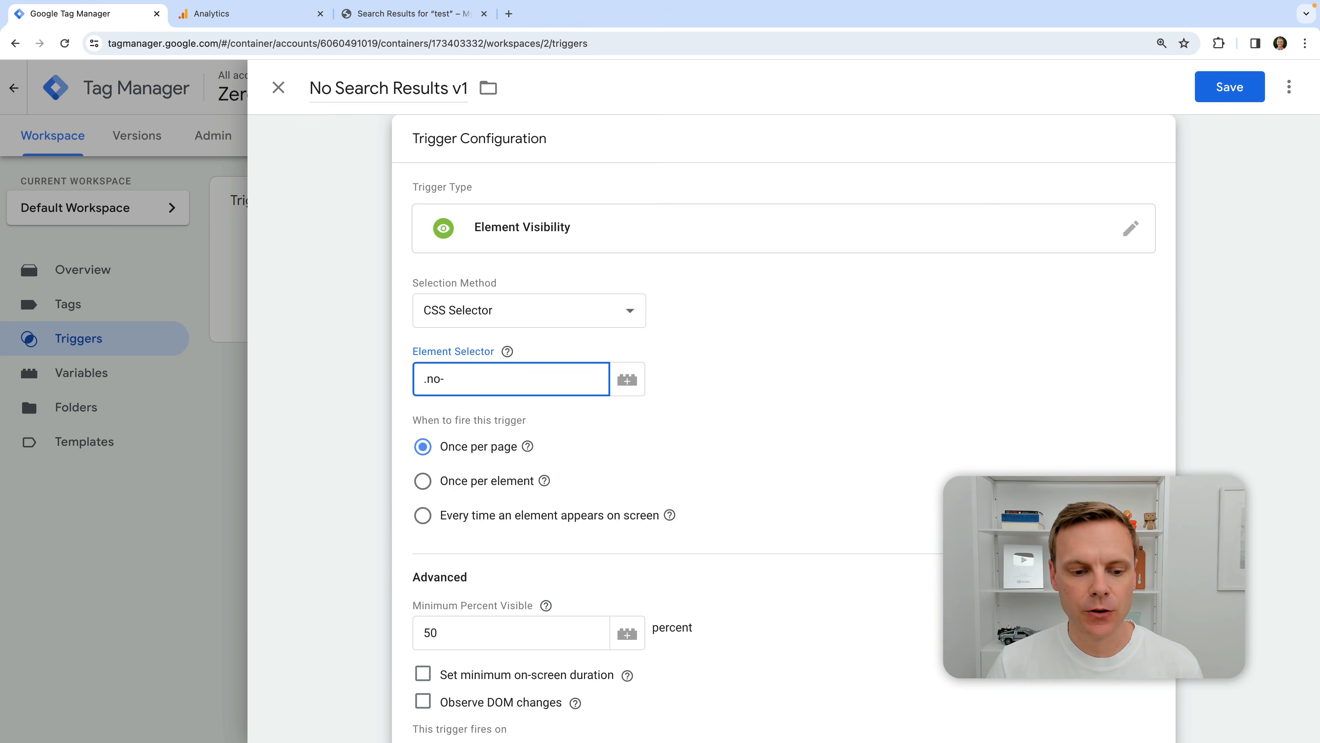
text(-results)
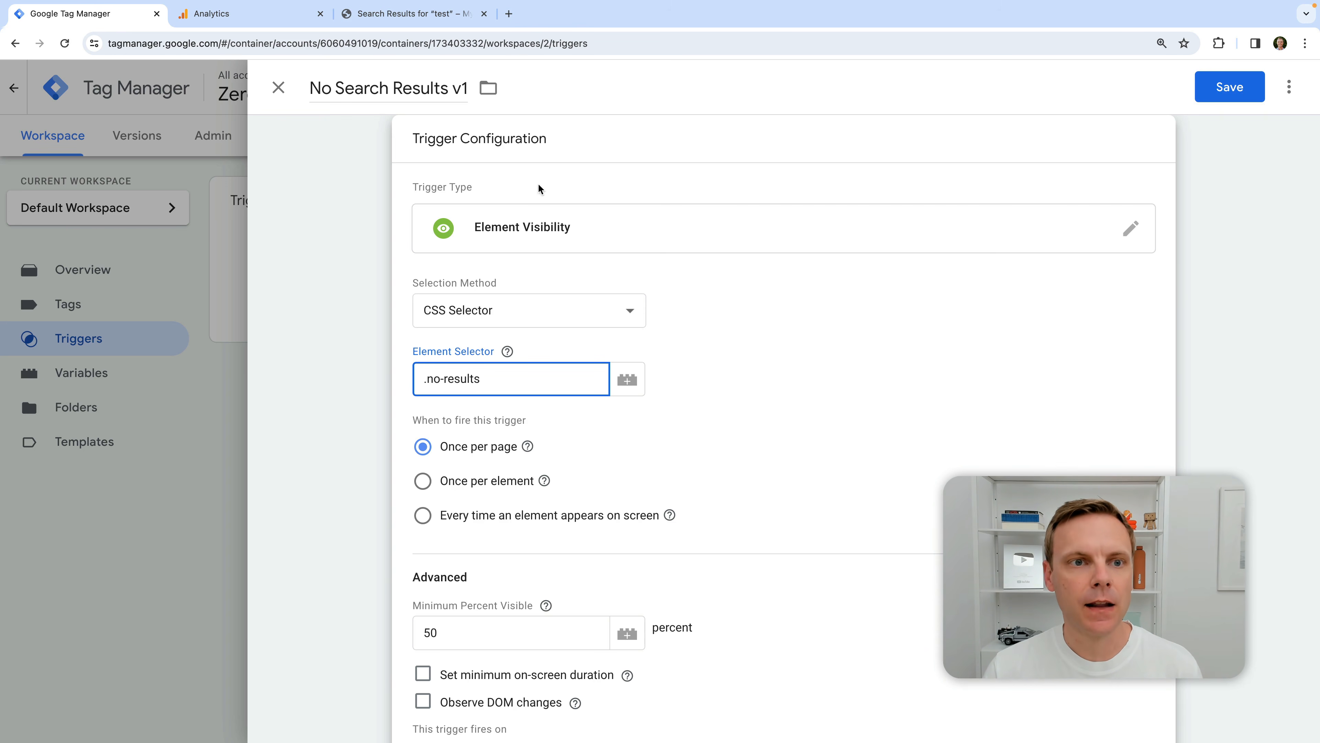
- Check the "no-results" class on the search results page's section element in the inspected HTML and return to Tag Manager
click(447, 16)
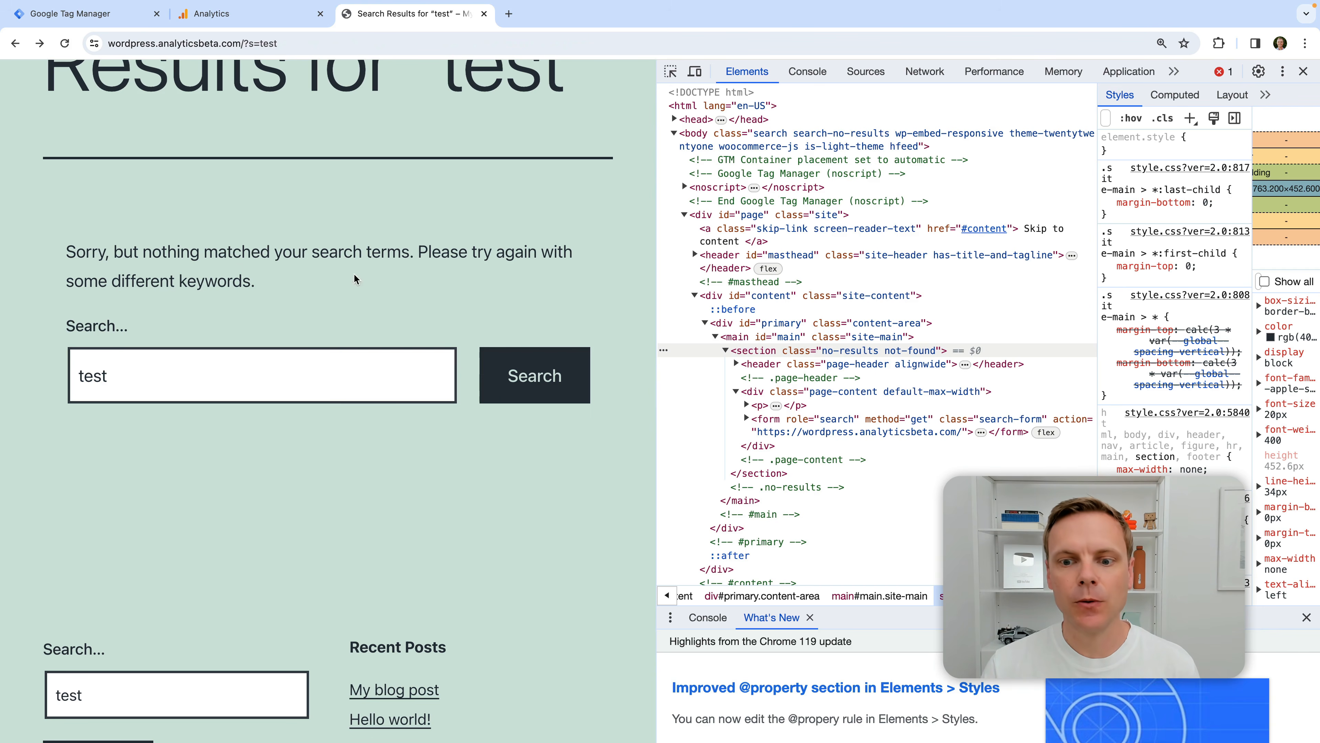
double_click(831, 352)
drag(823, 352, 880, 353)
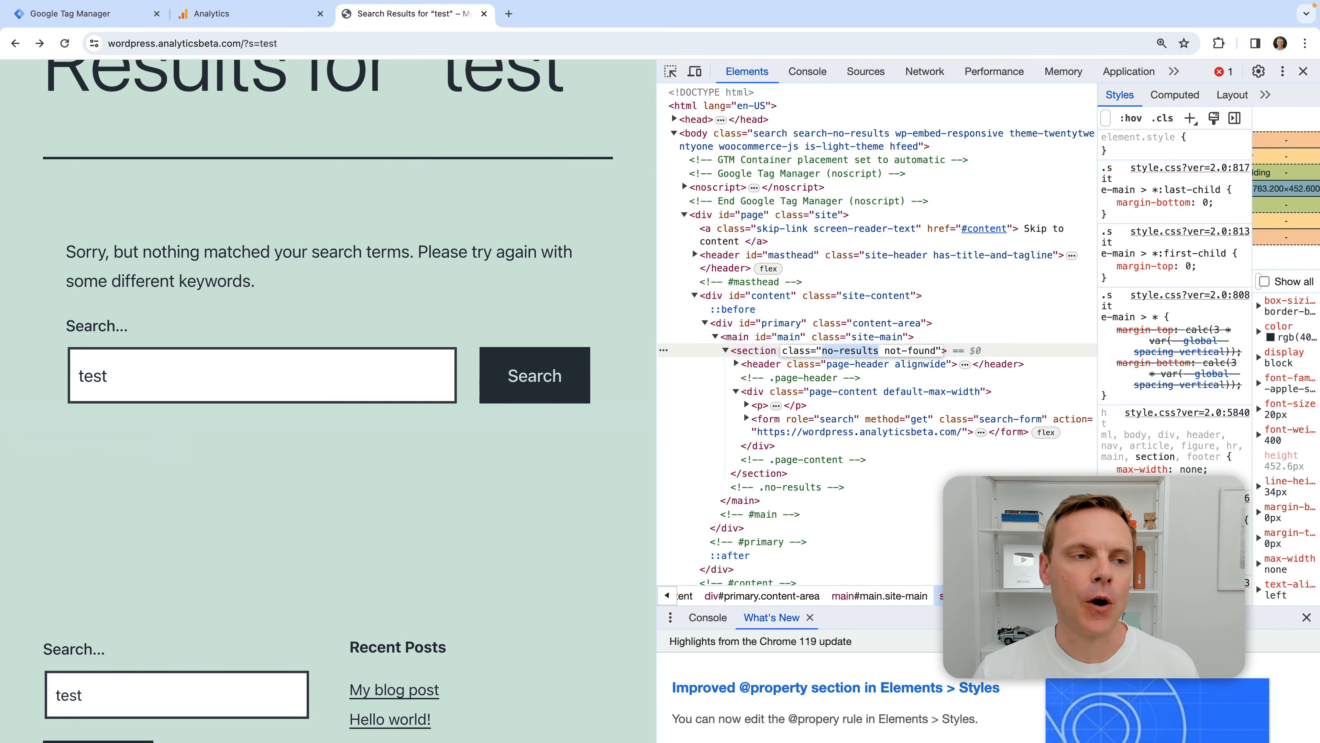
click(130, 15)
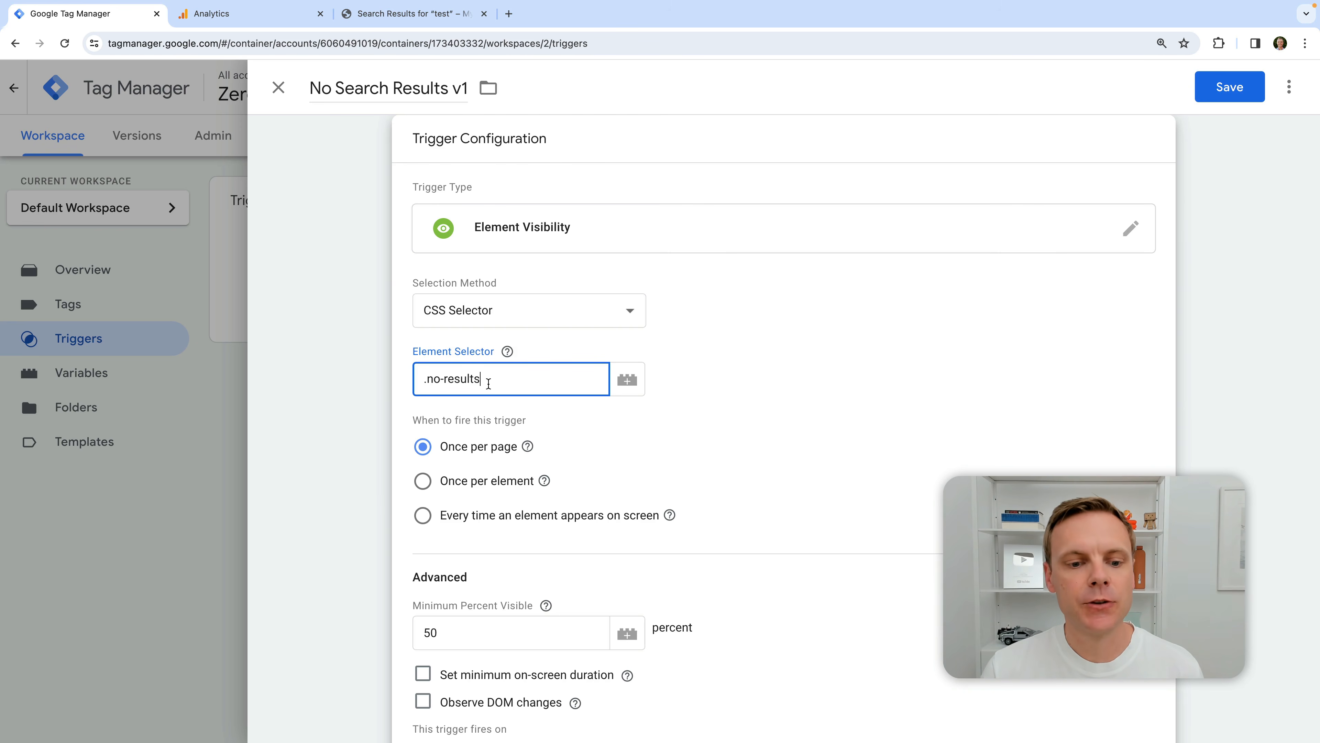
- Have the trigger fire once per page on Some Visibility Events, with a Page URL condition using "matches RegEx (ignore case)"
scroll(807, 436, down, 2)
click(527, 368)
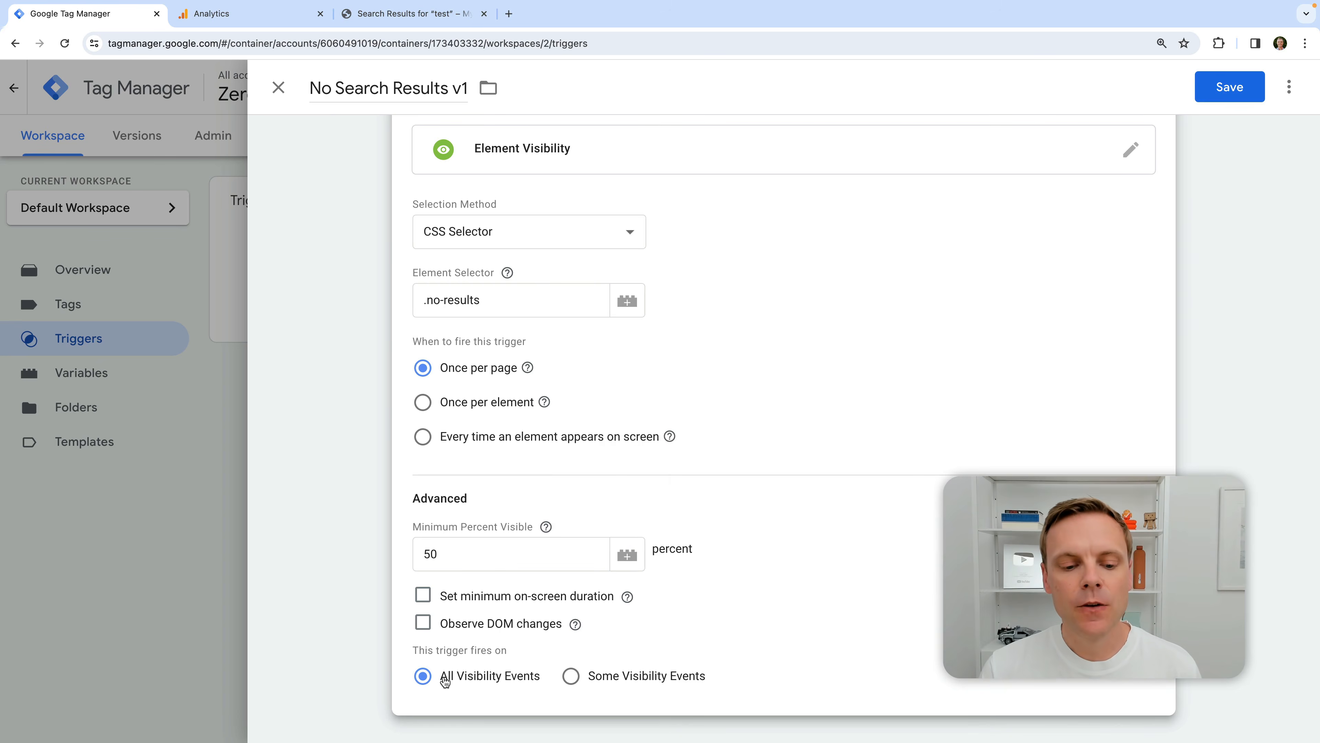
click(571, 675)
scroll(680, 614, down, 1)
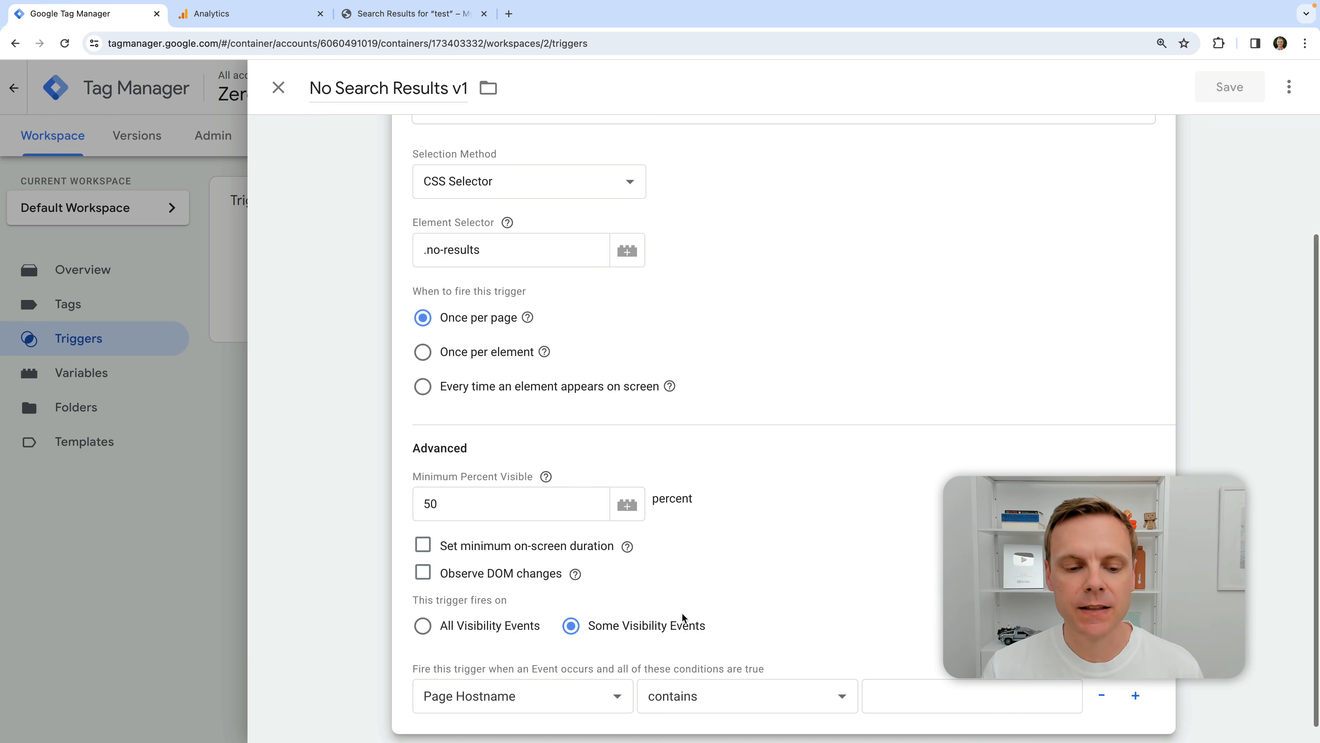
click(576, 689)
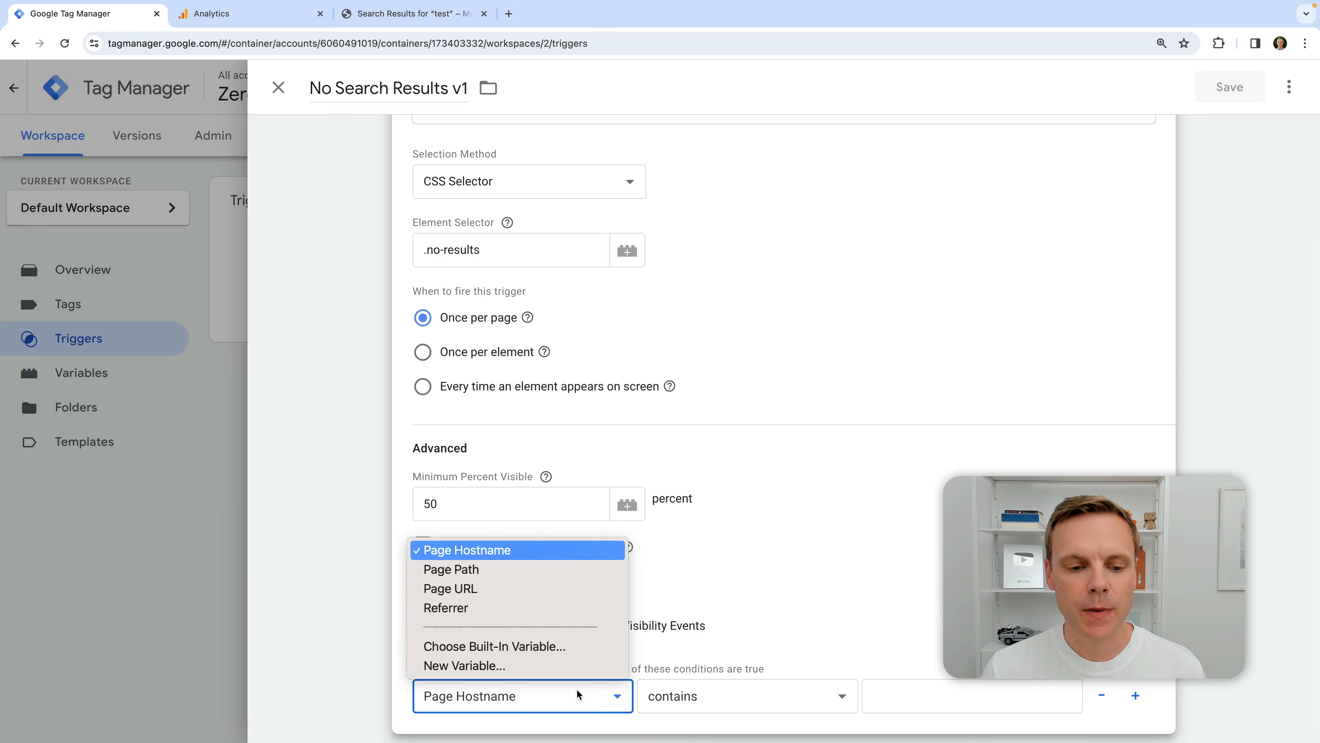
click(539, 588)
click(778, 695)
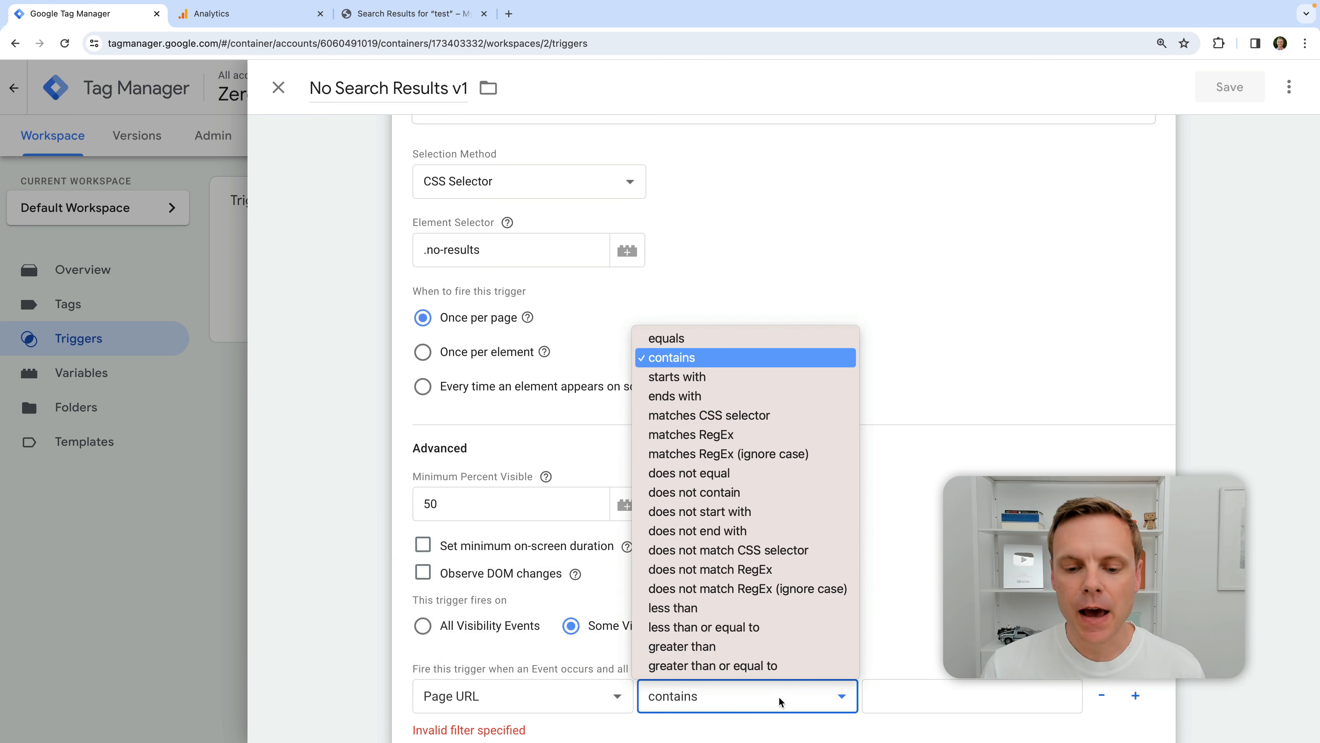
click(790, 454)
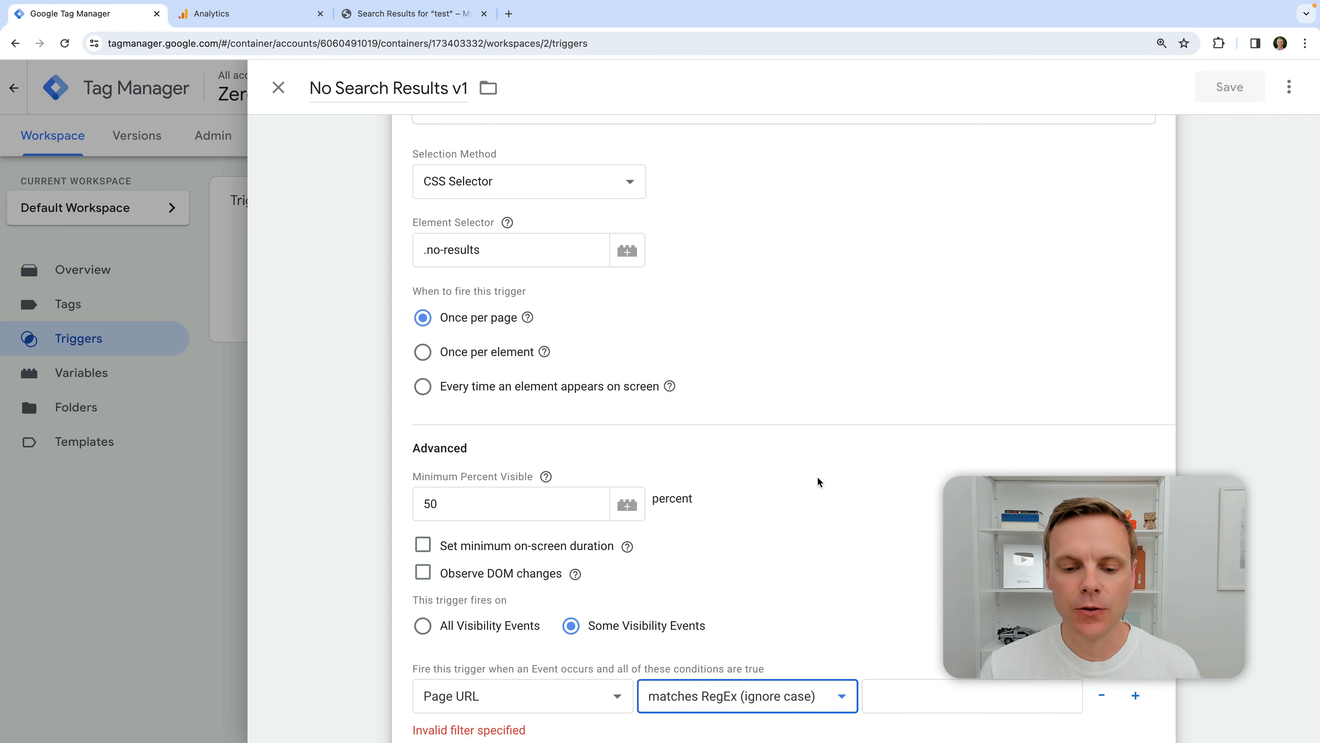
- Copy "/?s=test" from the WordPress search results page's URL and paste it as the value of the trigger's Page URL condition
click(912, 688)
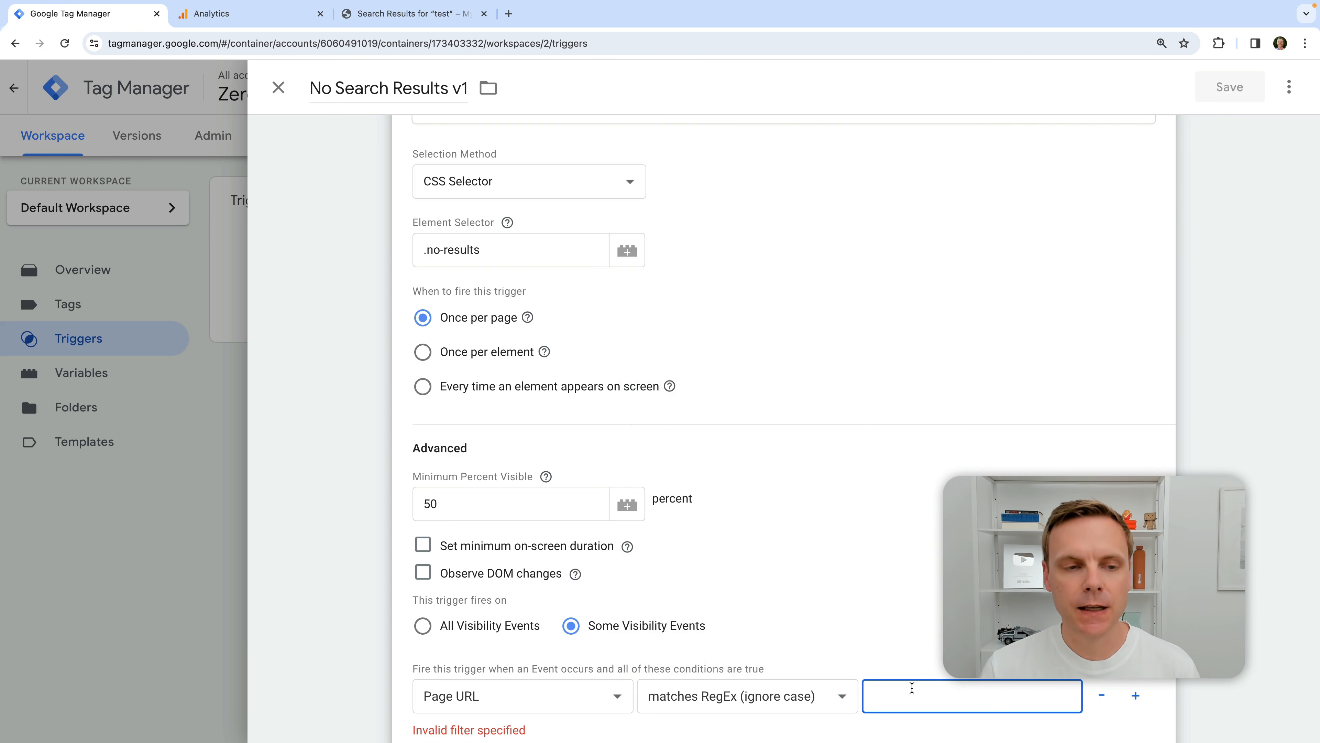
click(380, 14)
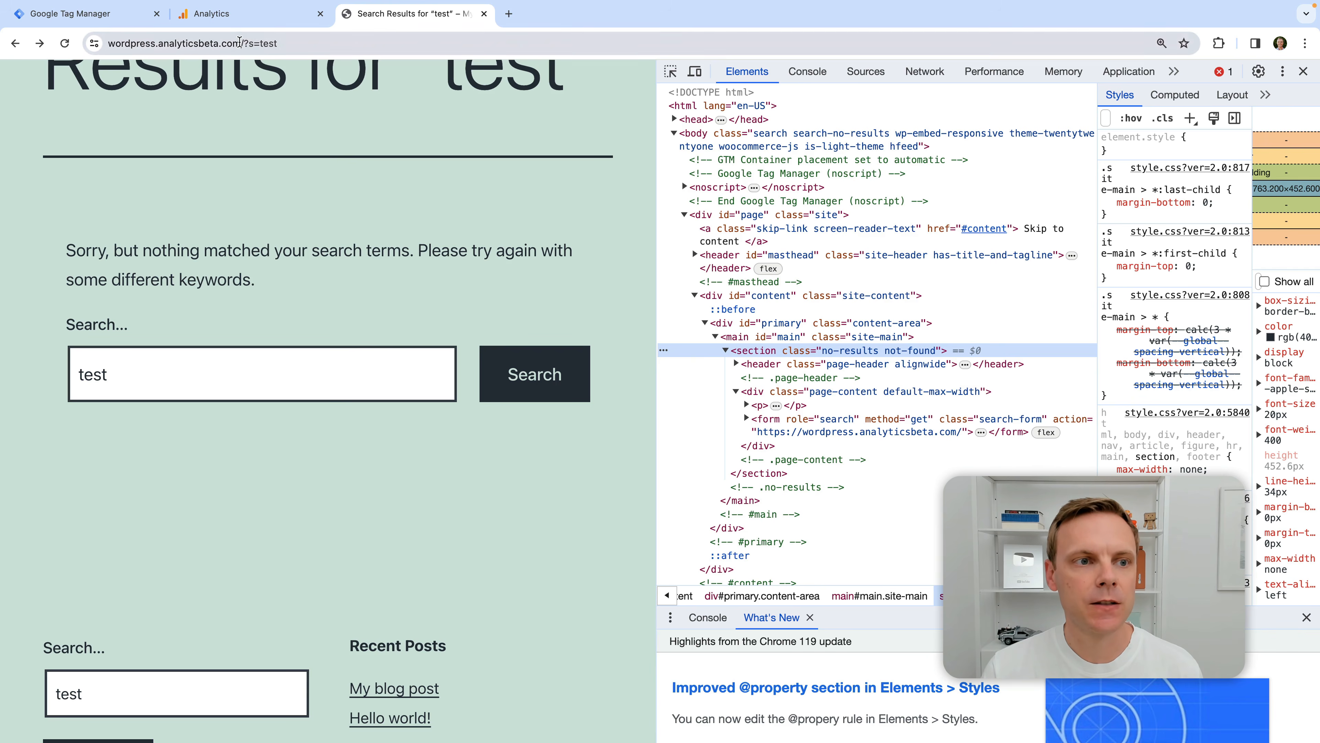
click(245, 43)
click(244, 43)
drag(274, 43, 383, 45)
key(super+c)
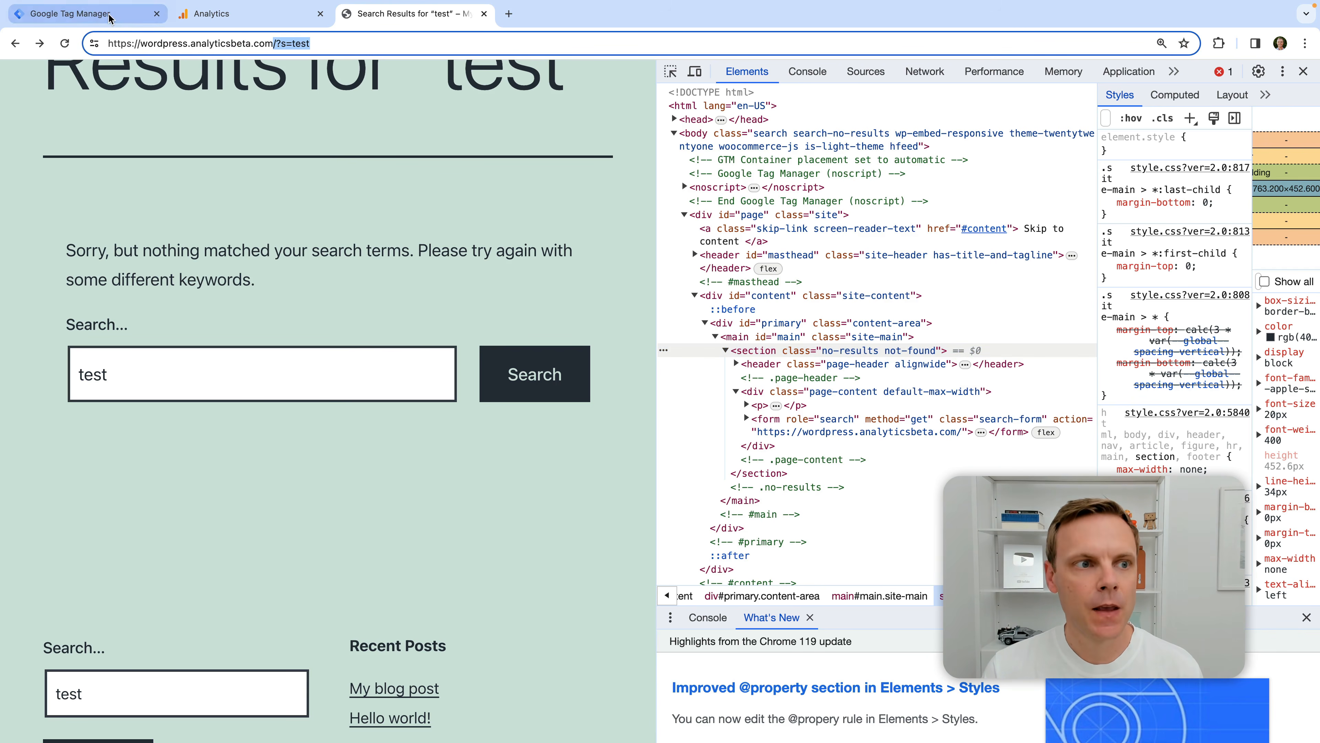
click(83, 13)
key(super+v)
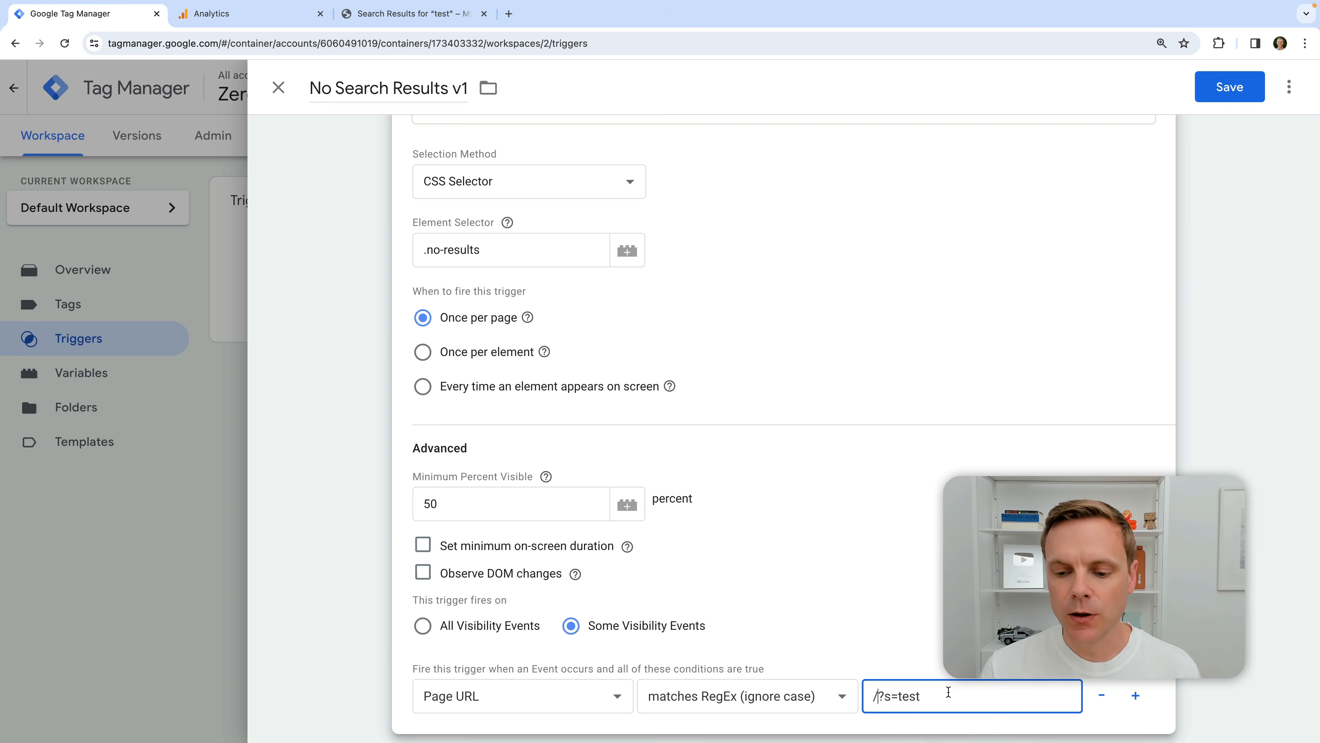
- Escape the question mark and replace the search word with a wildcard so the condition's pattern reads "/\?s=.+"
click(880, 696)
text(\)
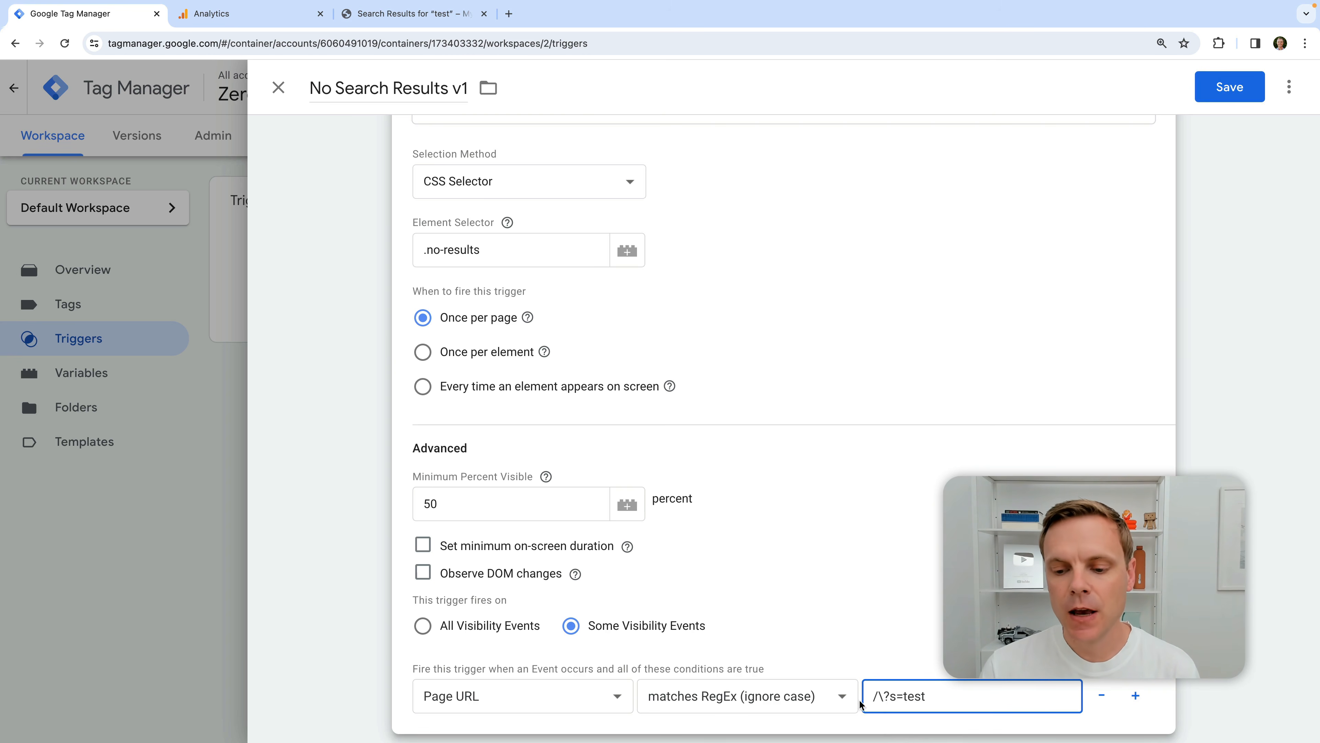
double_click(907, 696)
key(BackSpace)
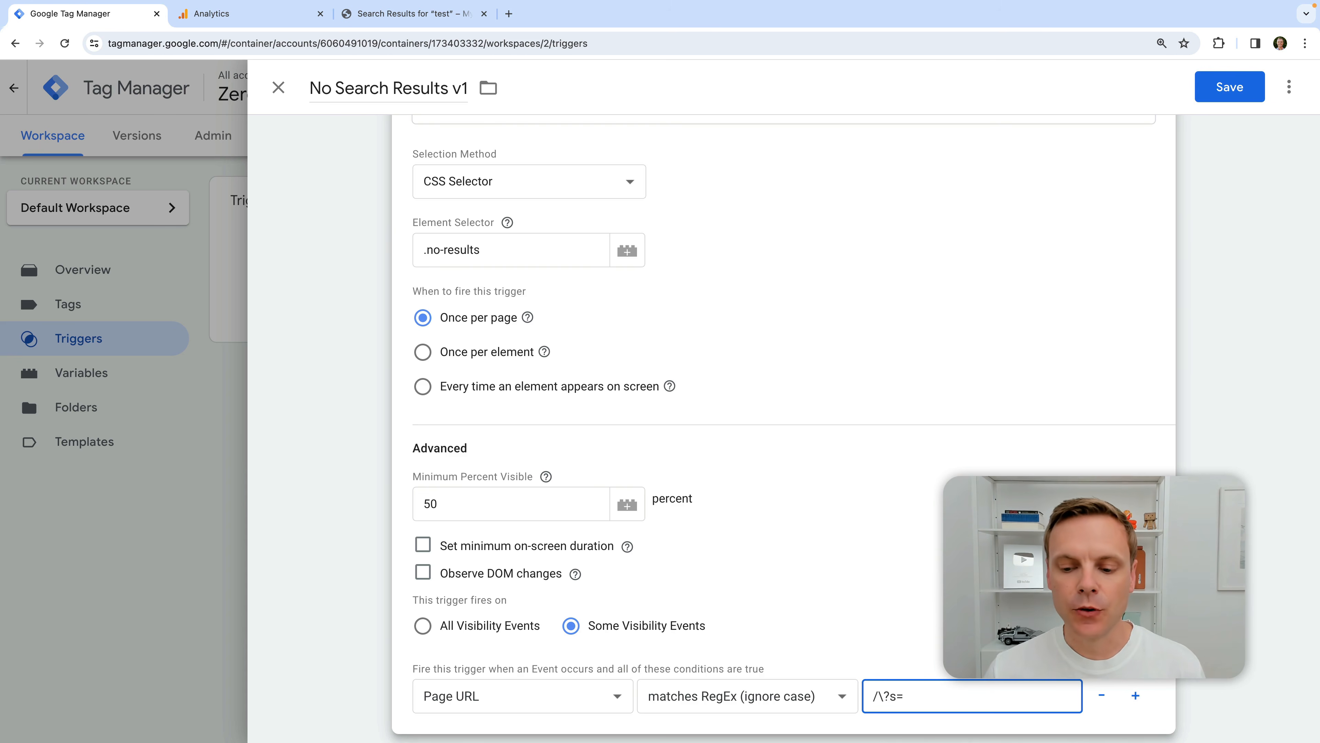
text(.+)
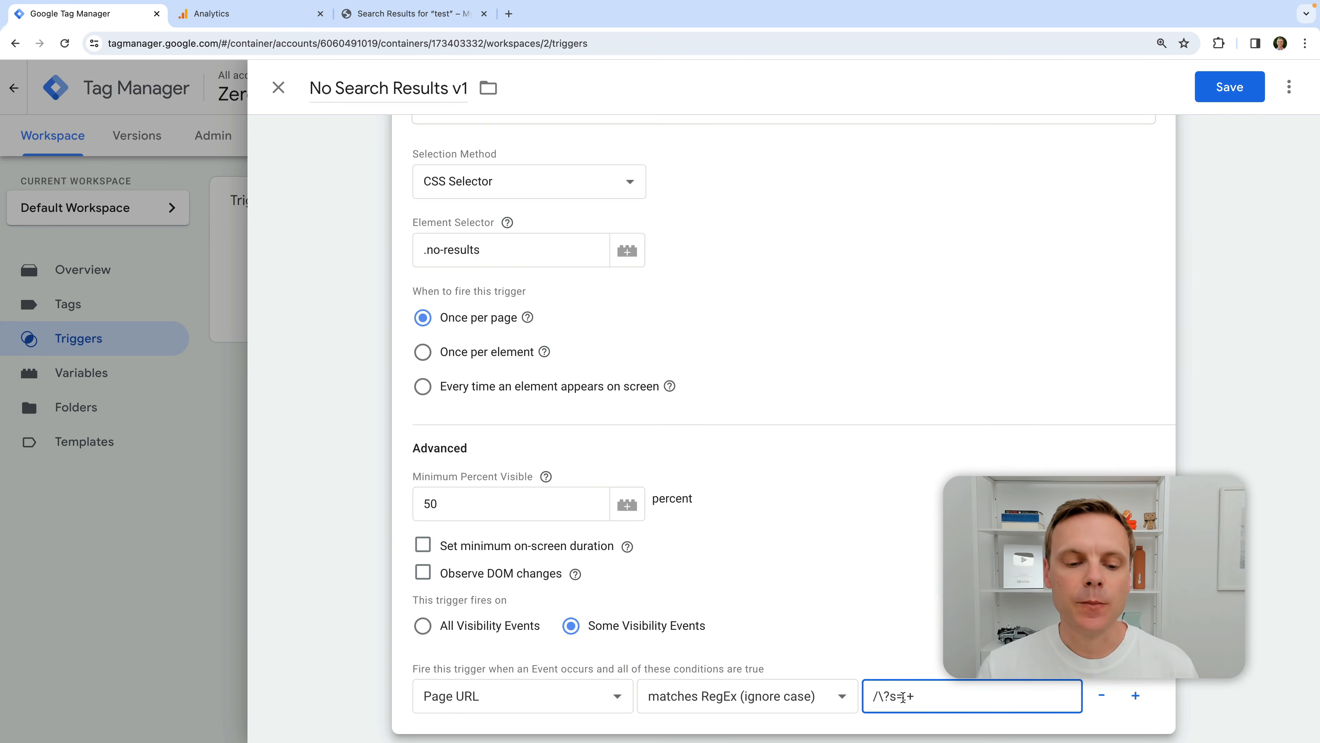
- Review the trigger's element selector and URL pattern, and save the trigger
scroll(701, 437, down, 1)
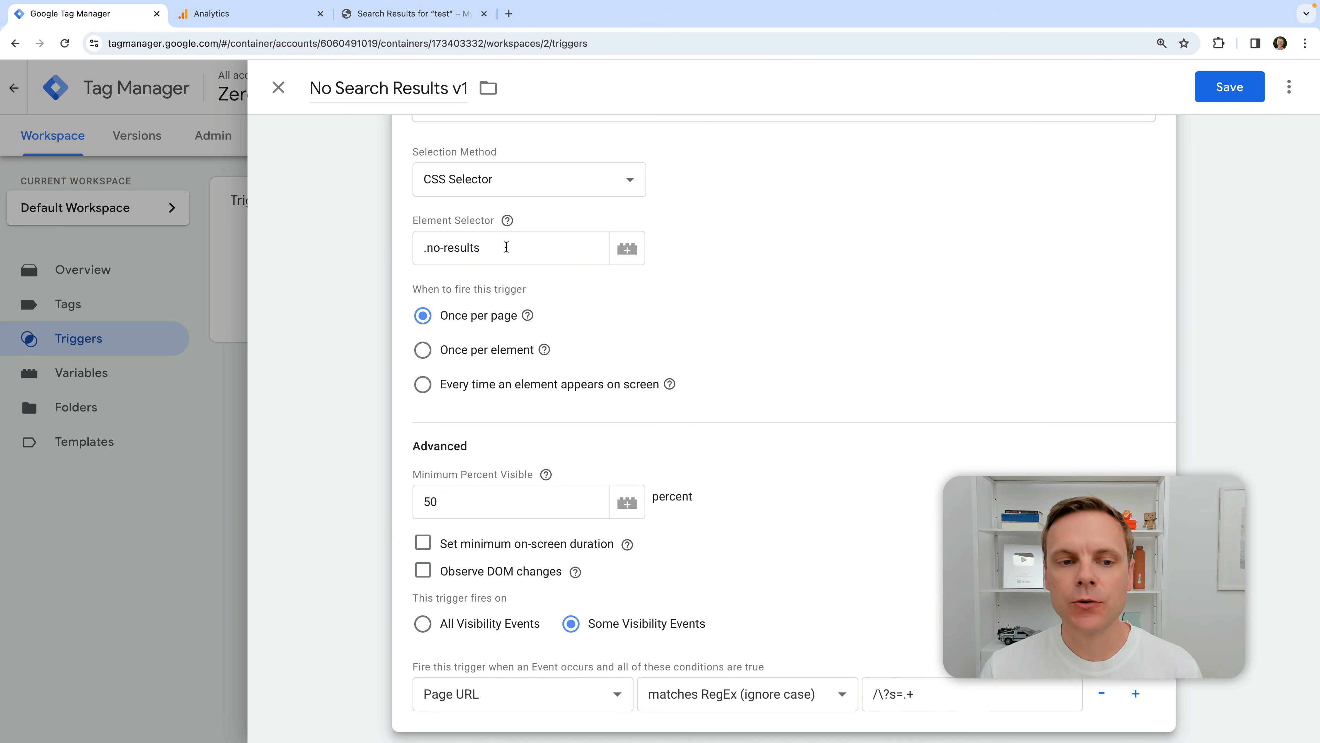
drag(507, 248, 423, 243)
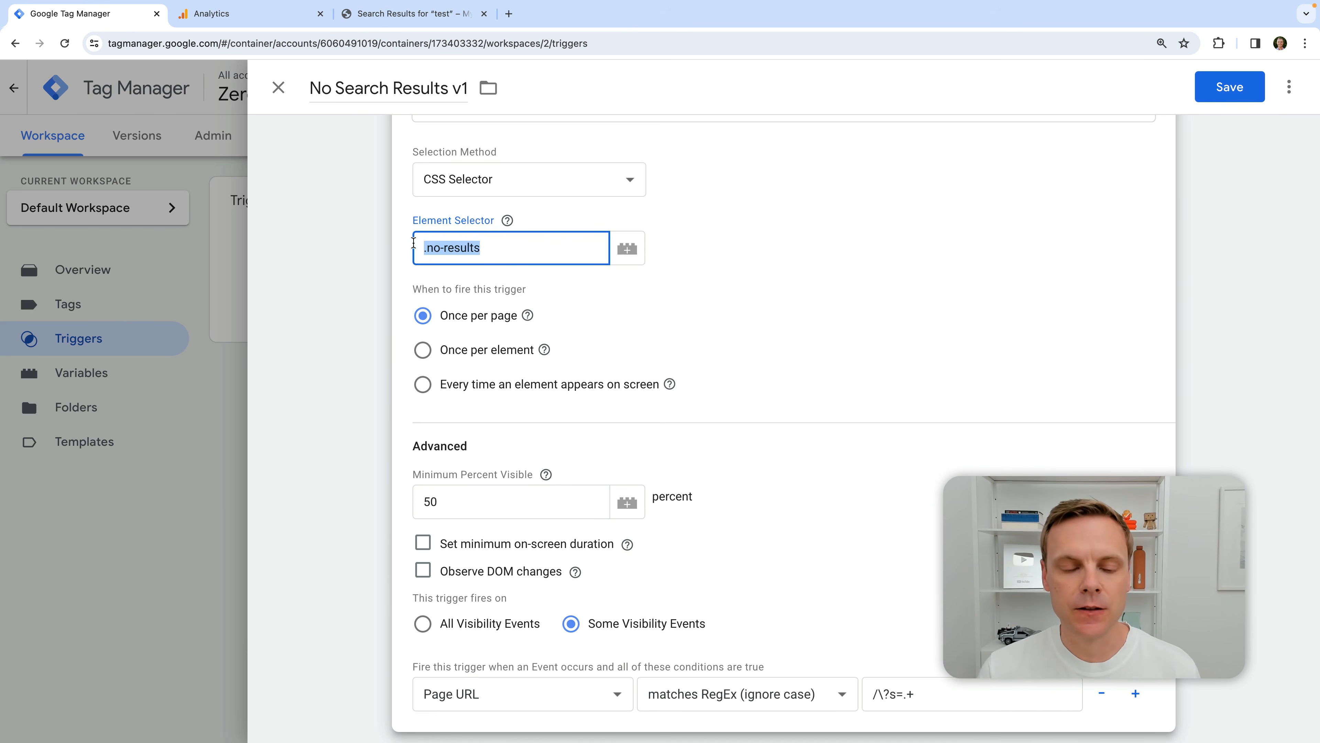
click(812, 593)
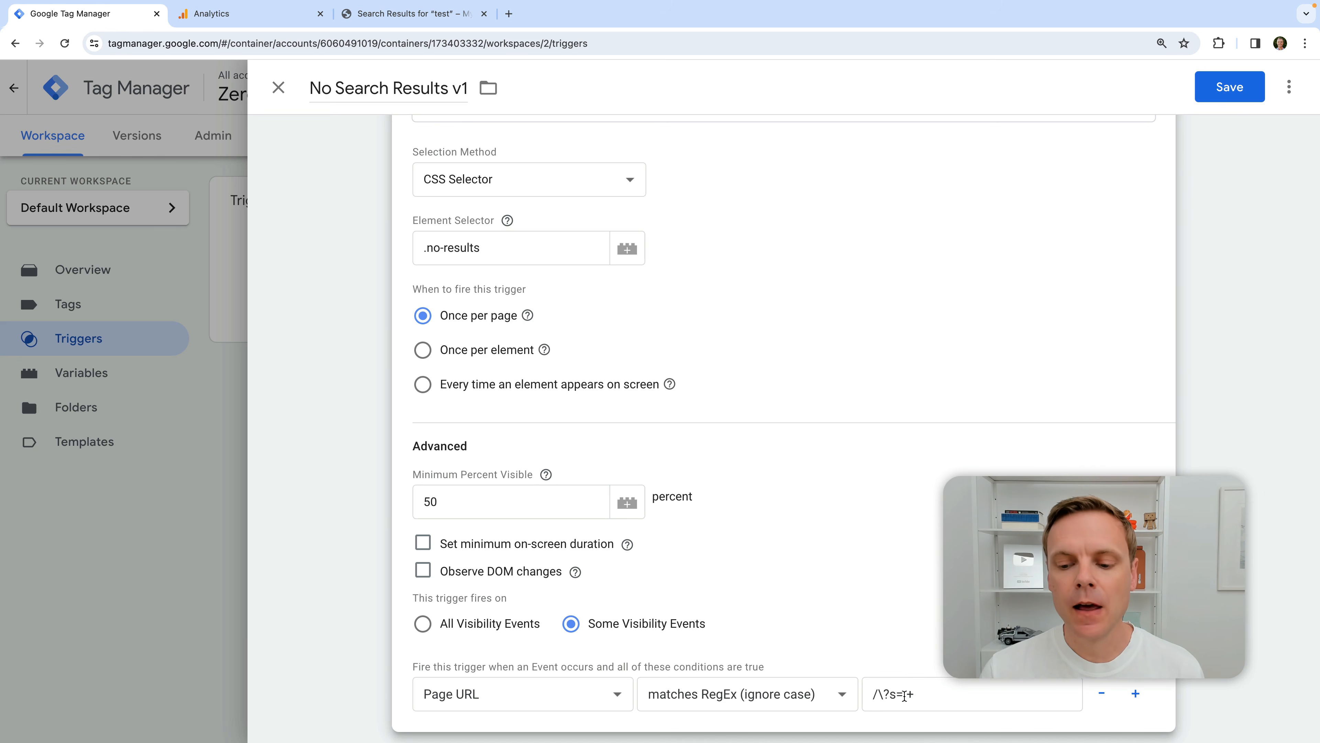
drag(905, 695, 924, 695)
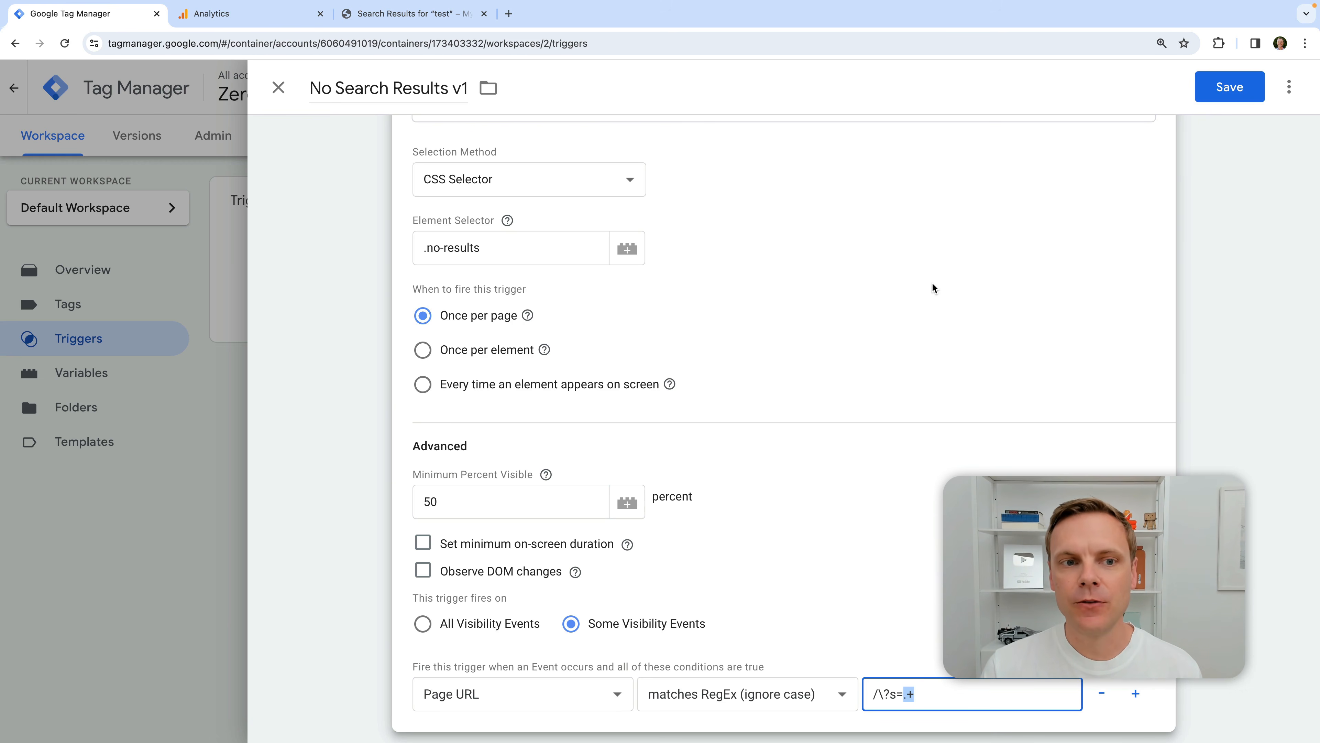
click(1226, 88)
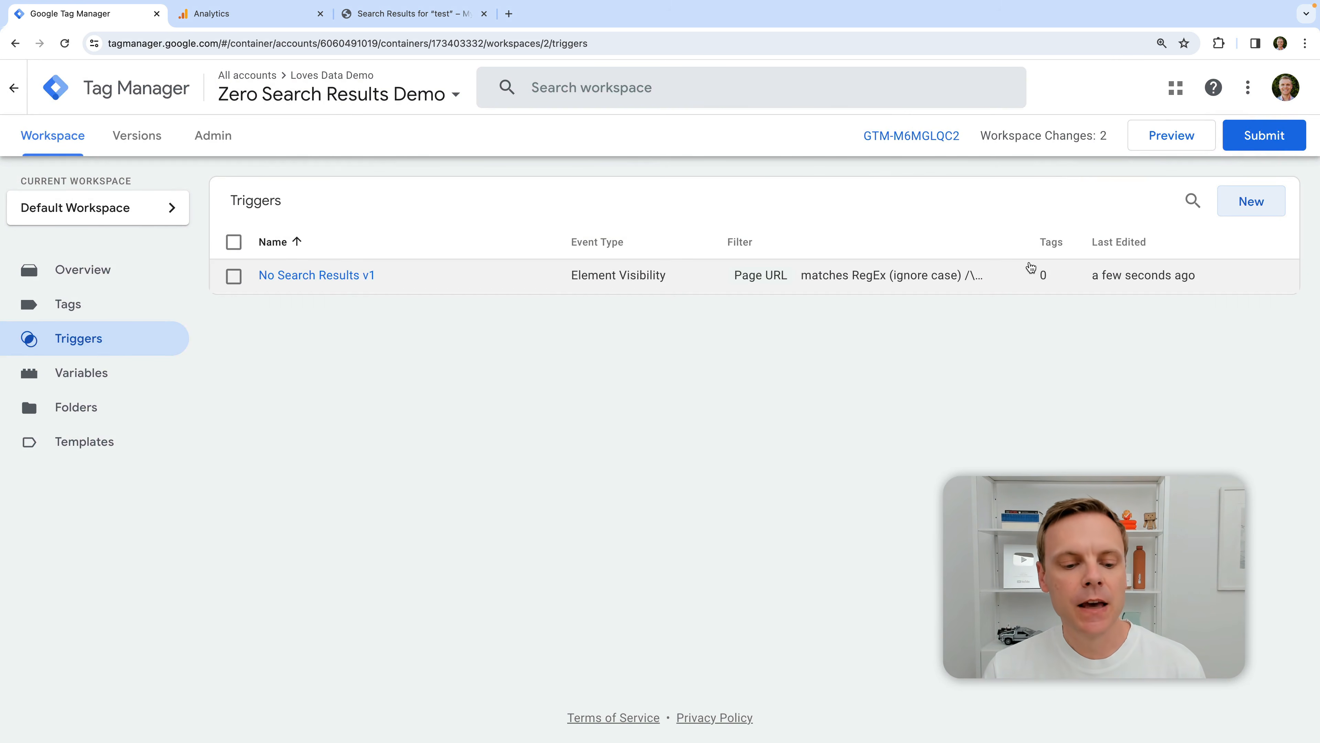
- Create a new user-defined variable named "WordPress Search Term" with the variable type URL
click(148, 378)
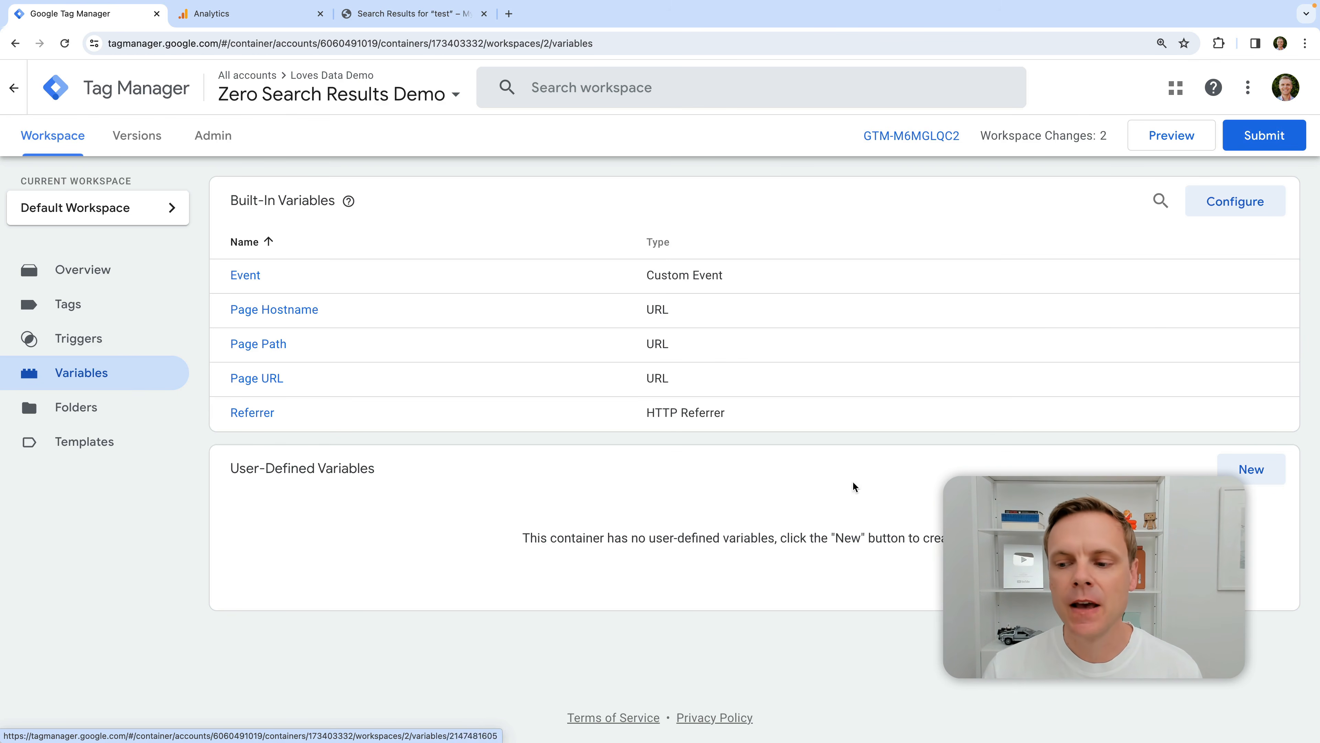
click(1251, 470)
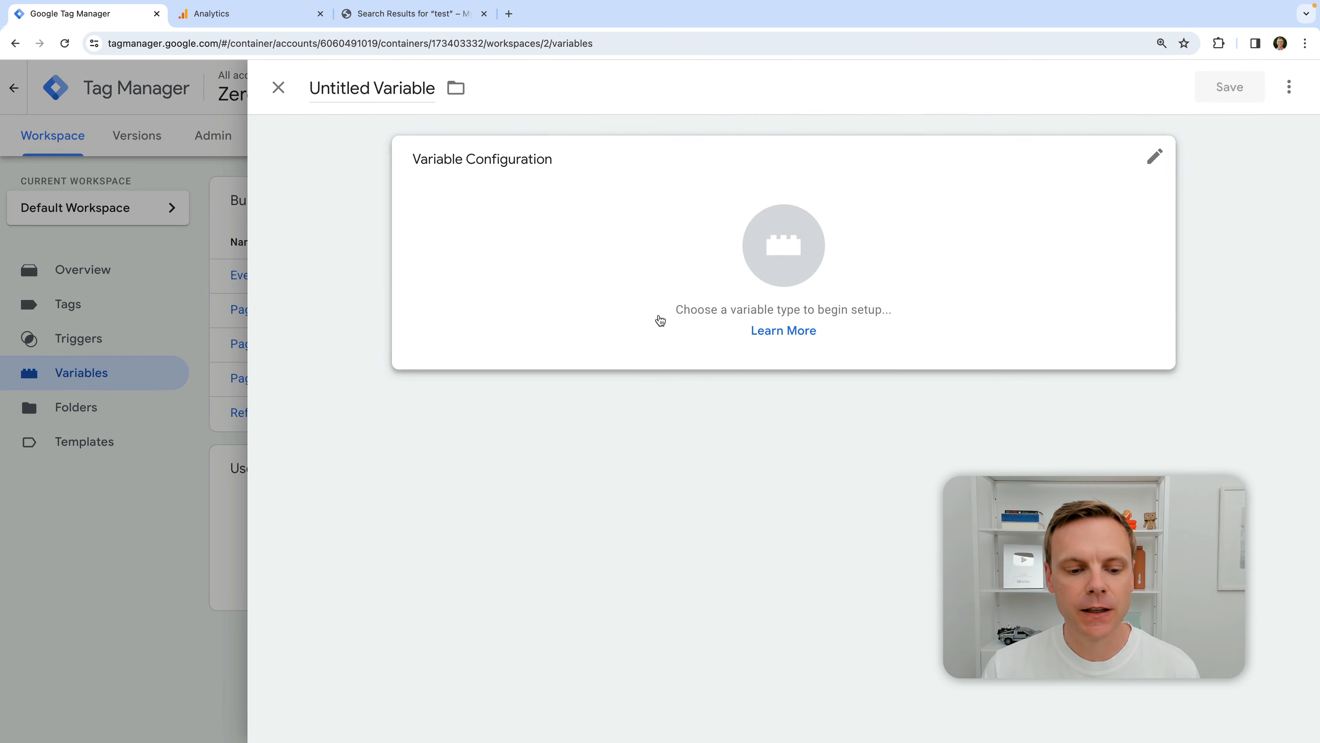
click(357, 84)
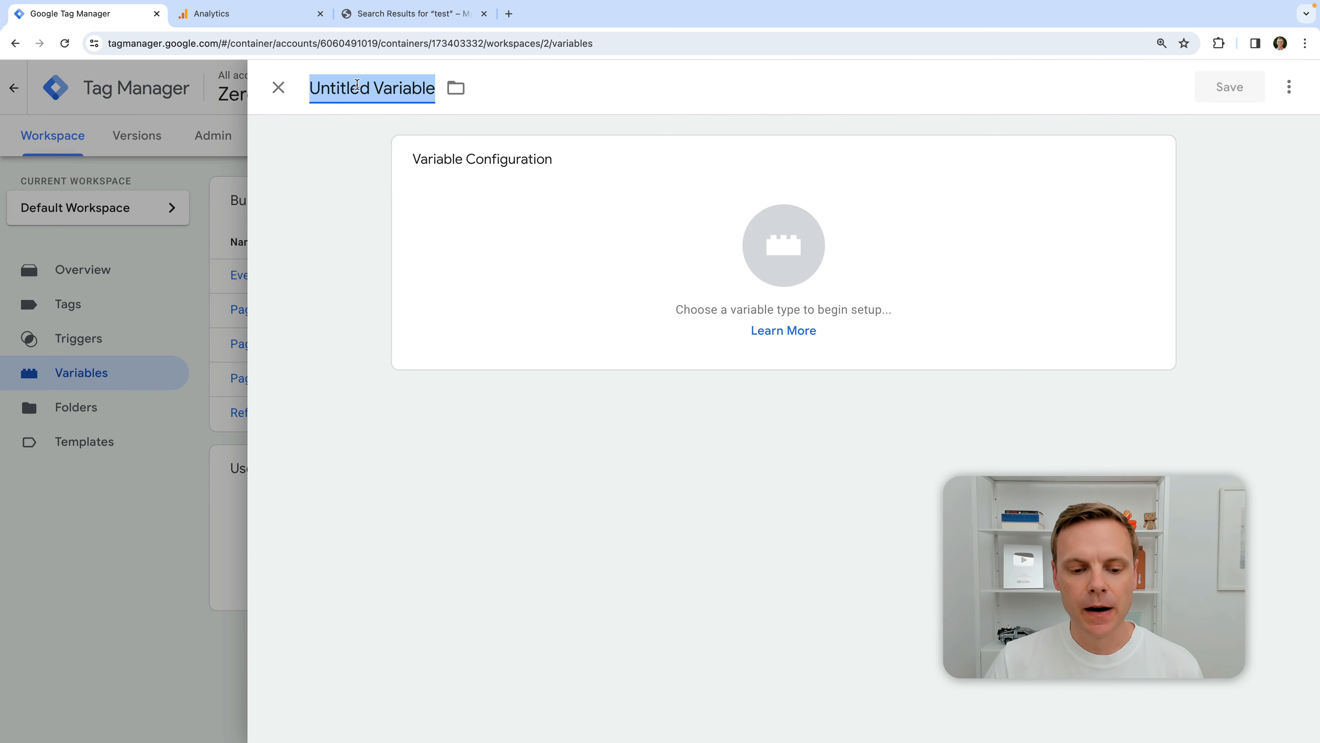
text(Wor)
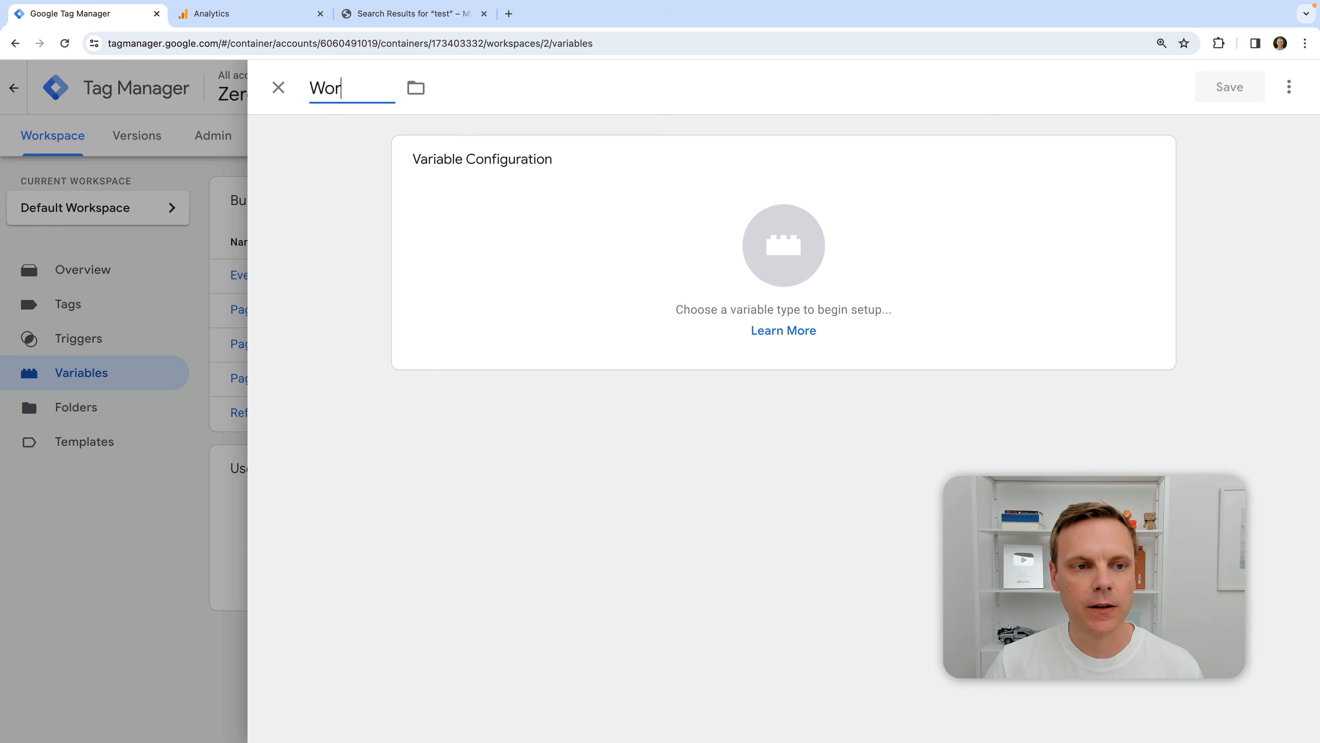
text(dPres)
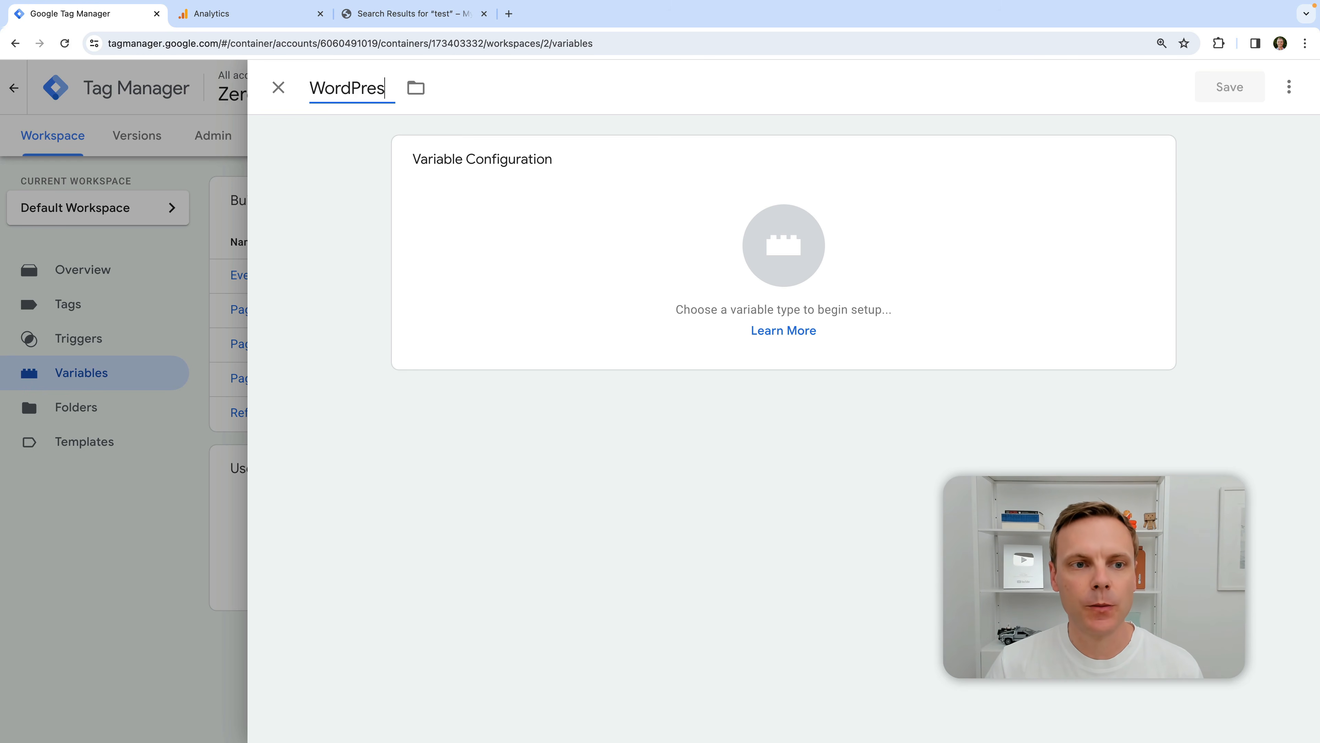
text(s Search Term)
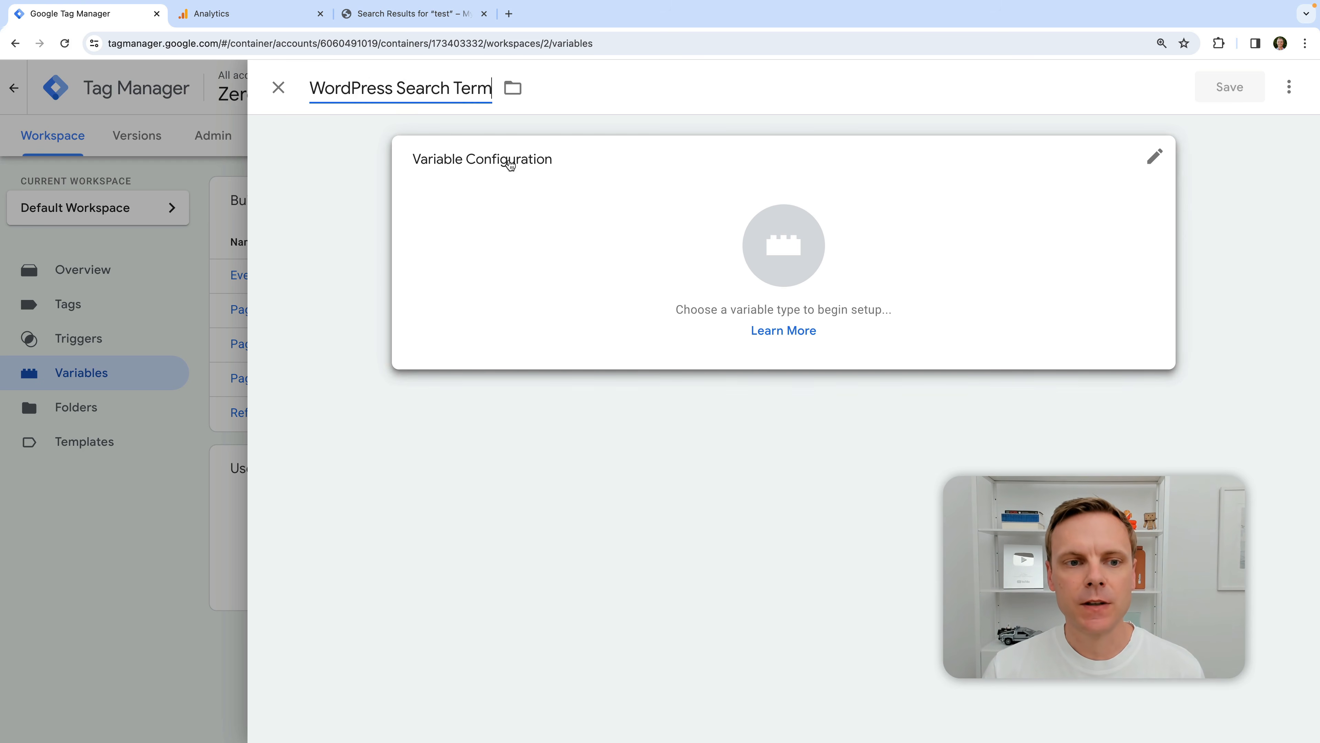
click(552, 214)
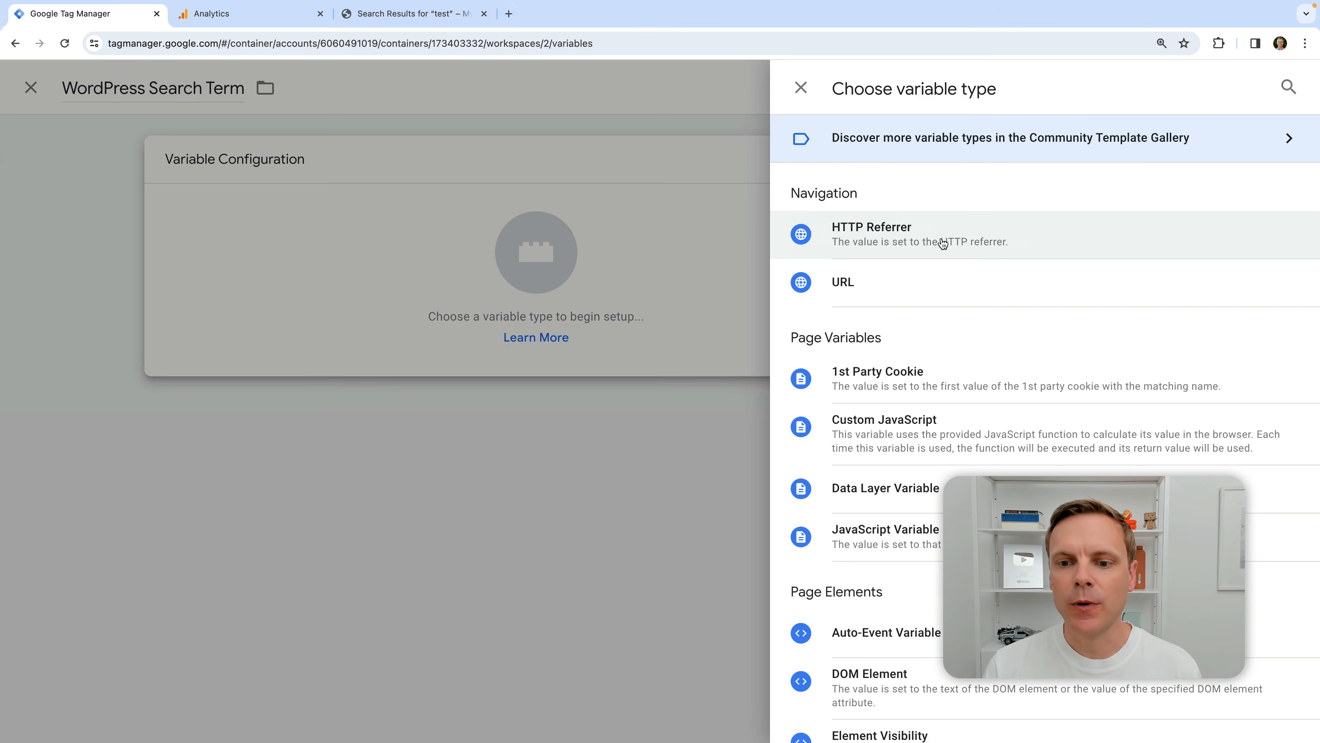
click(845, 292)
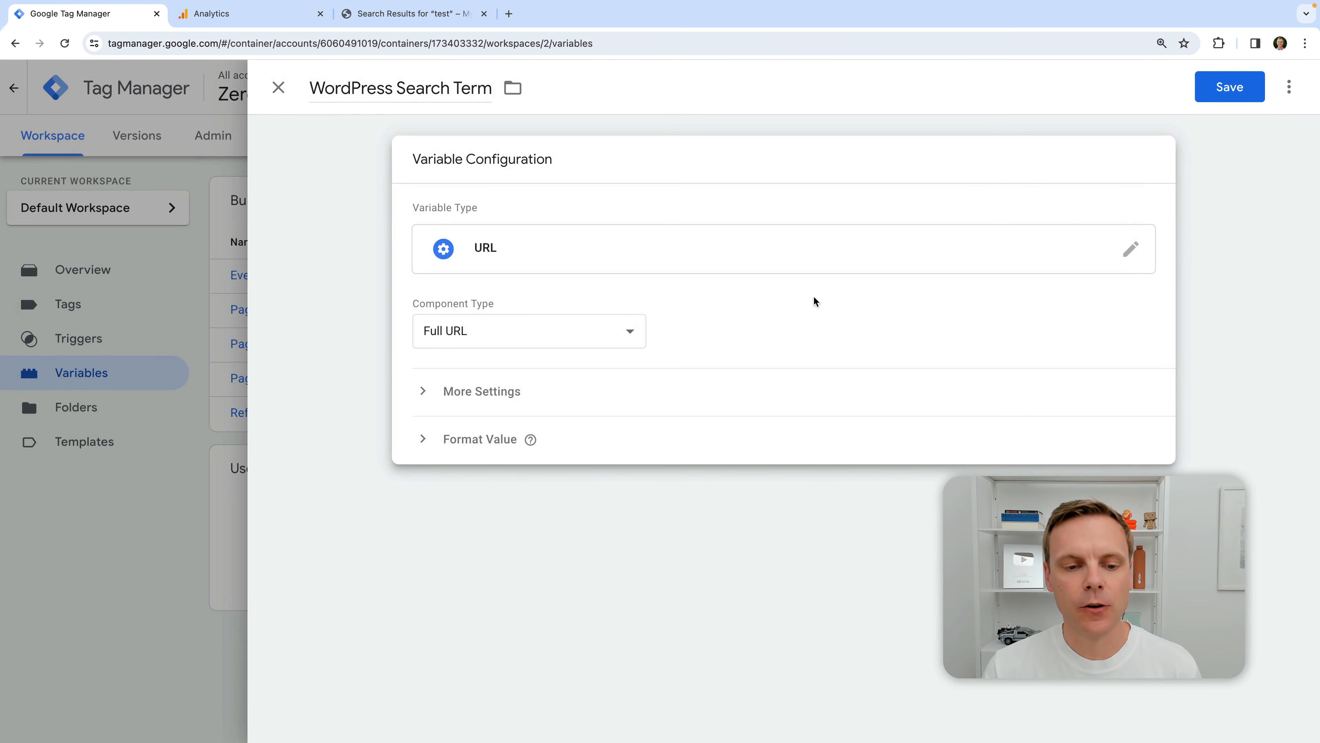
- Set the URL variable's component type to Query and its query key to "s"
click(535, 333)
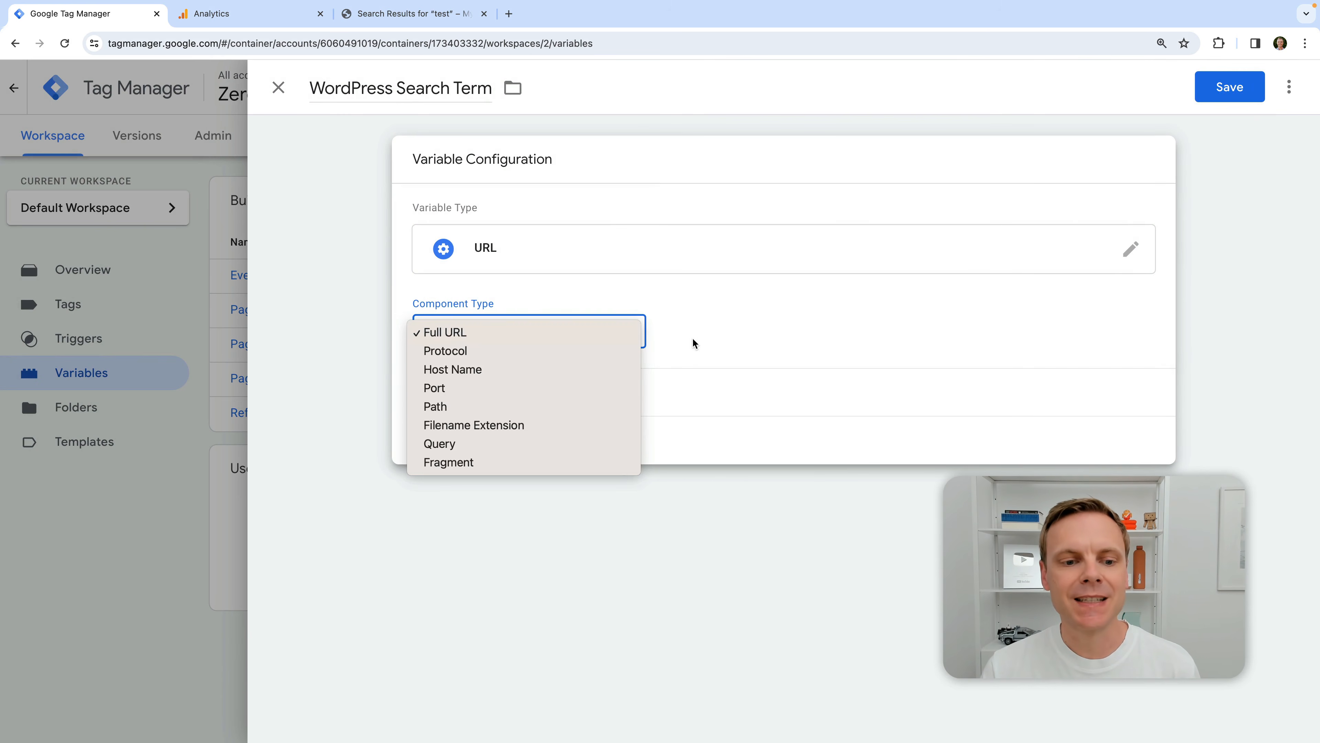
click(556, 443)
click(490, 397)
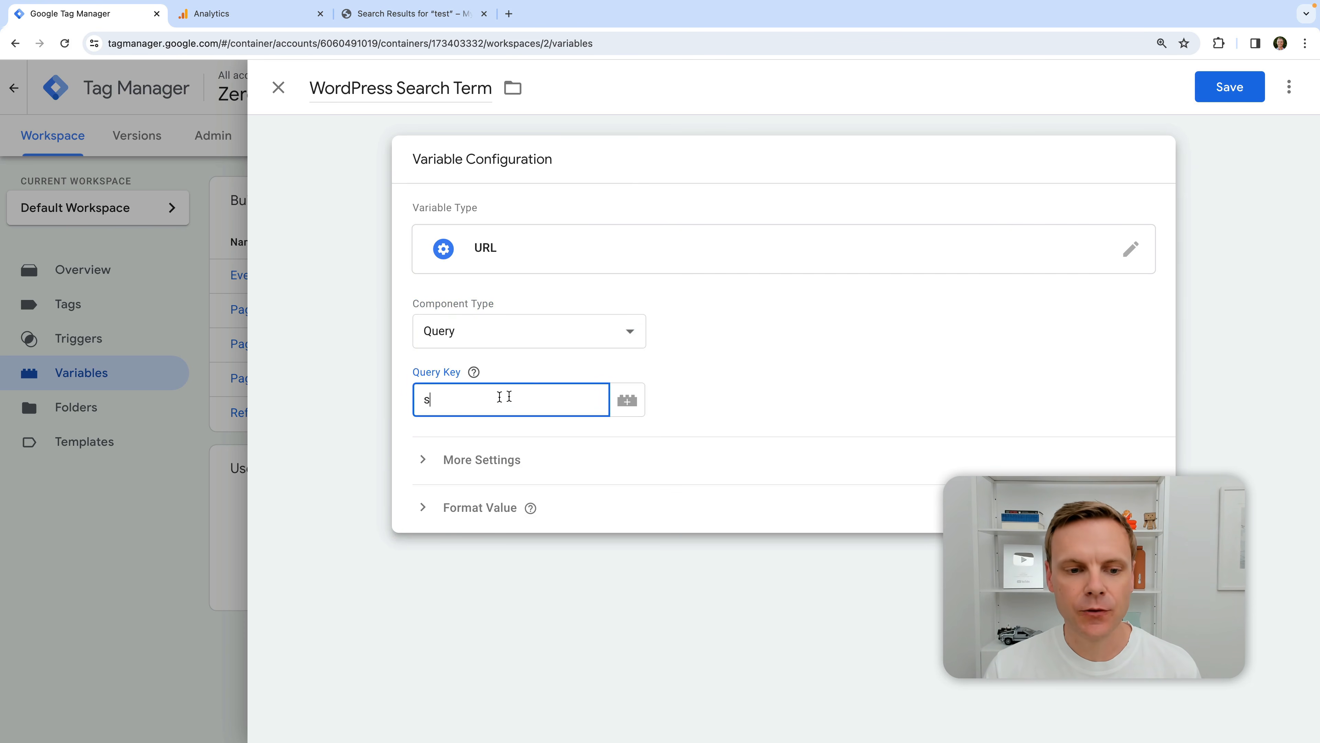
click(797, 356)
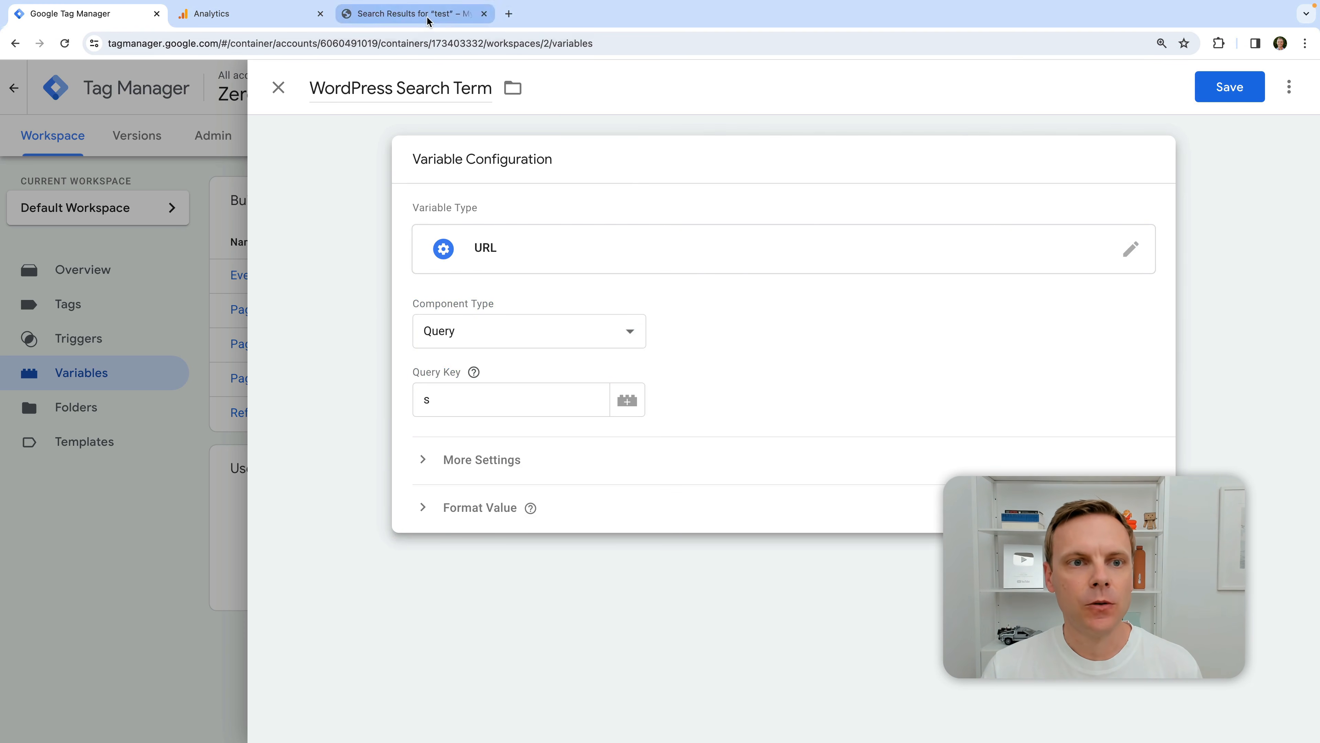
- Check the query key against the WordPress search results page's URL, and save the variable
click(428, 21)
key(Right)
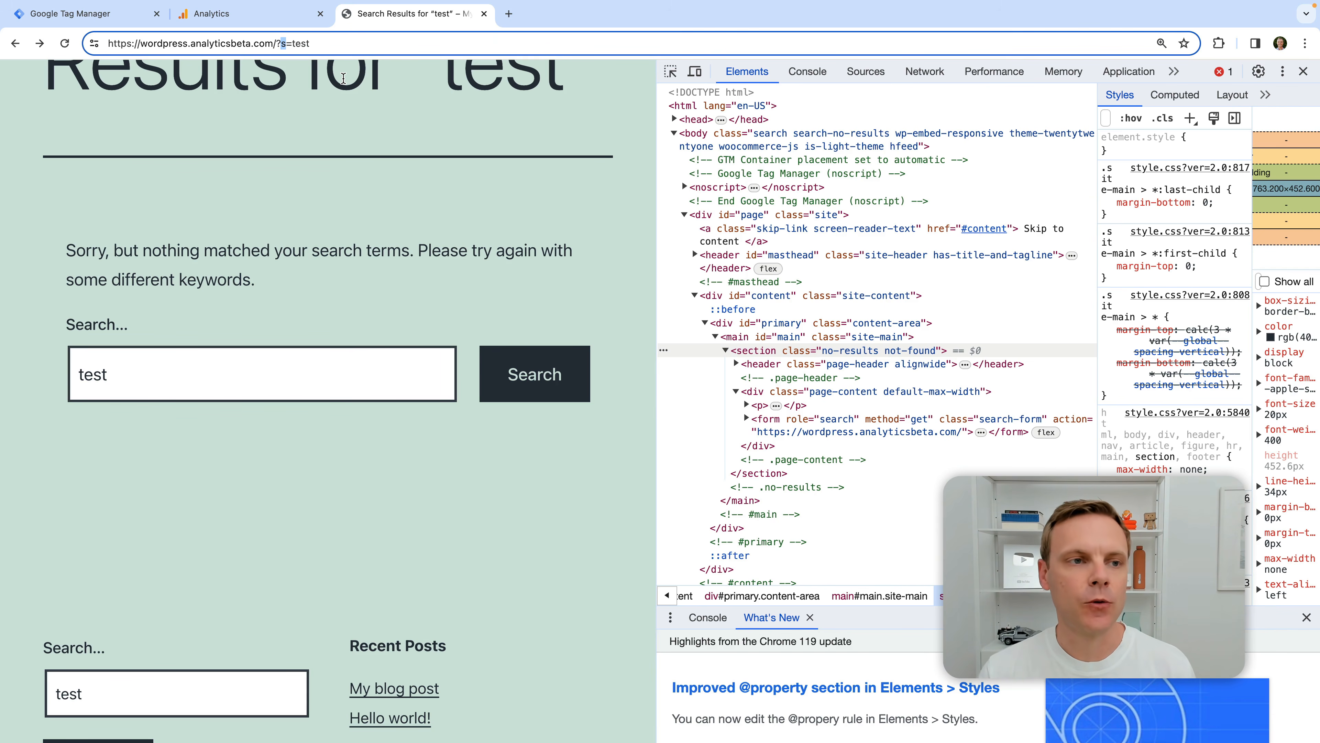
click(109, 16)
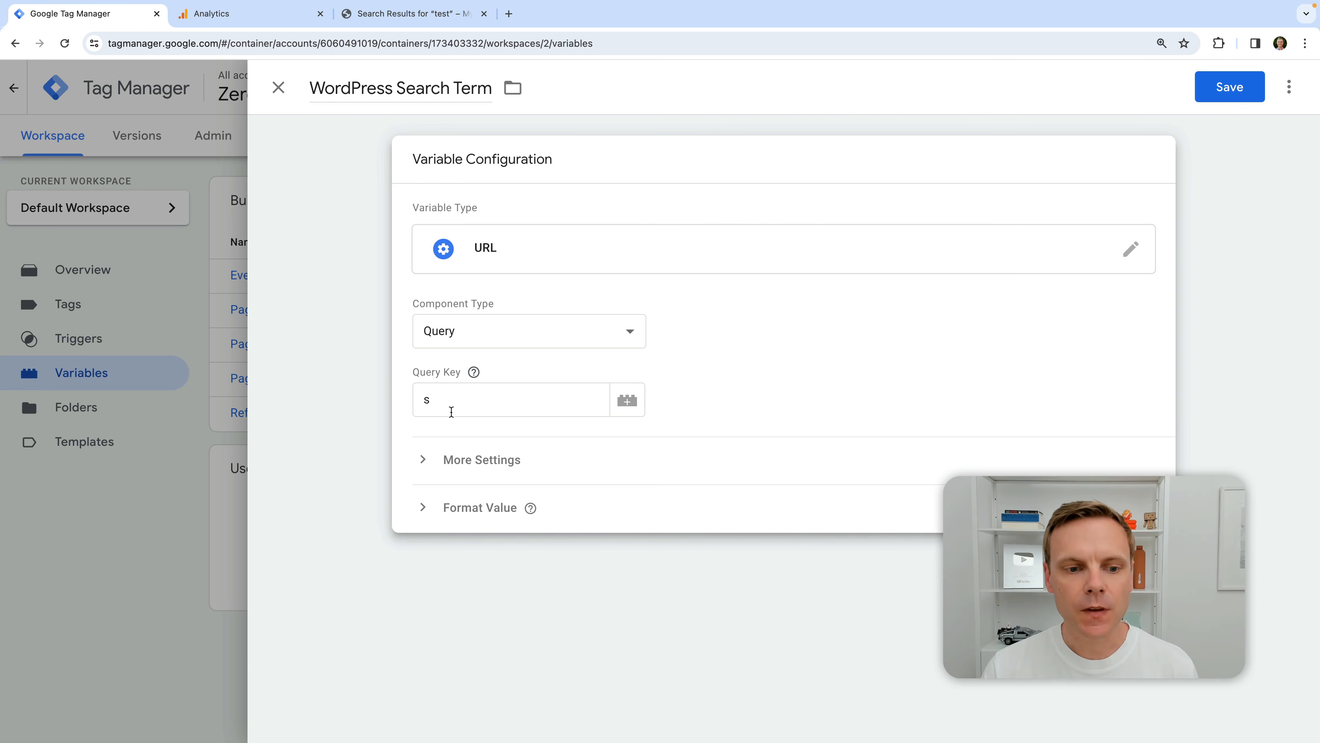
click(1245, 87)
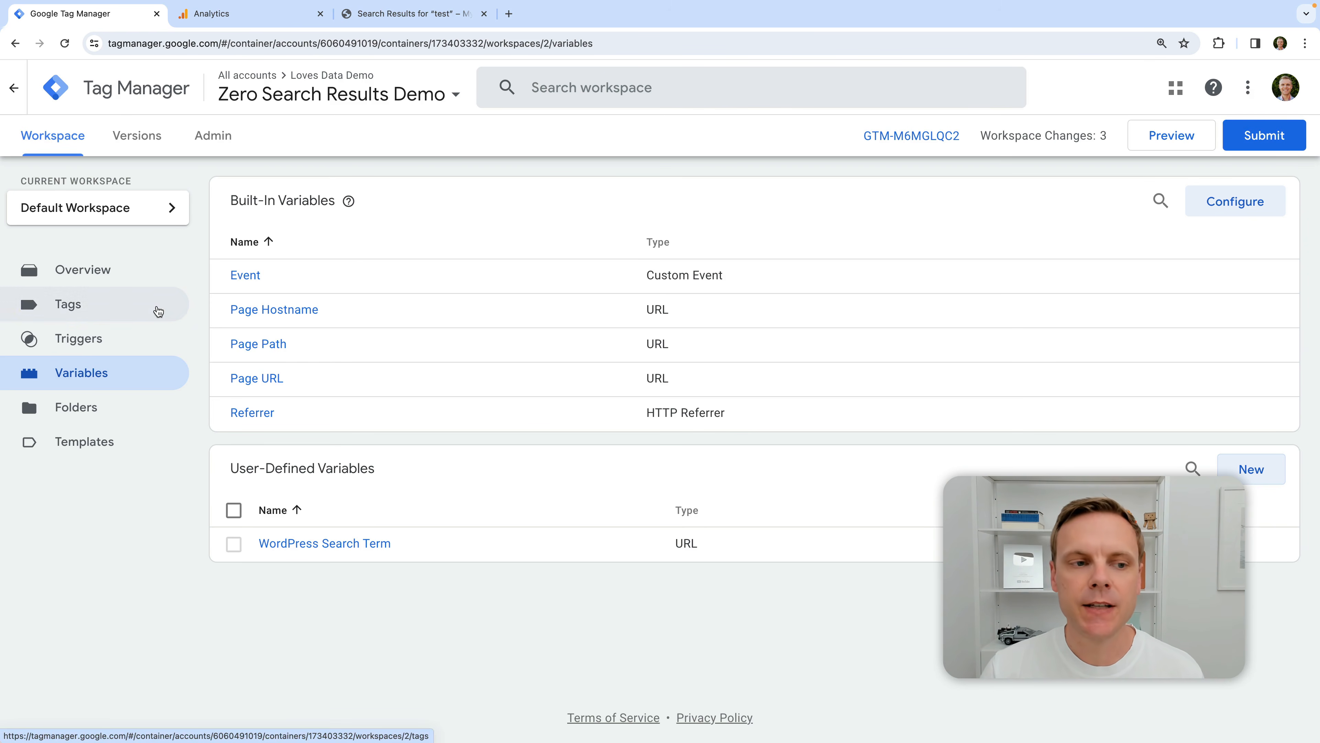
- Create a new tag named "No Search Results"
click(158, 311)
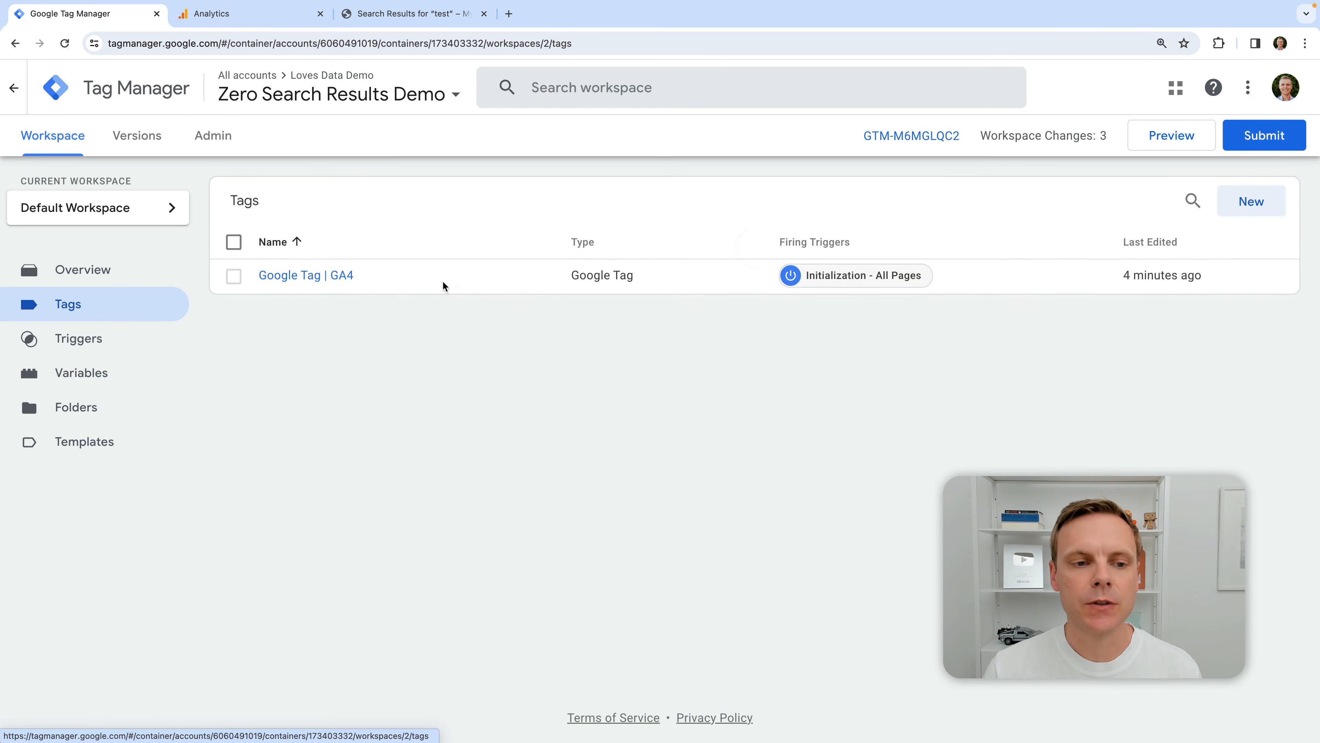
click(1272, 203)
click(368, 91)
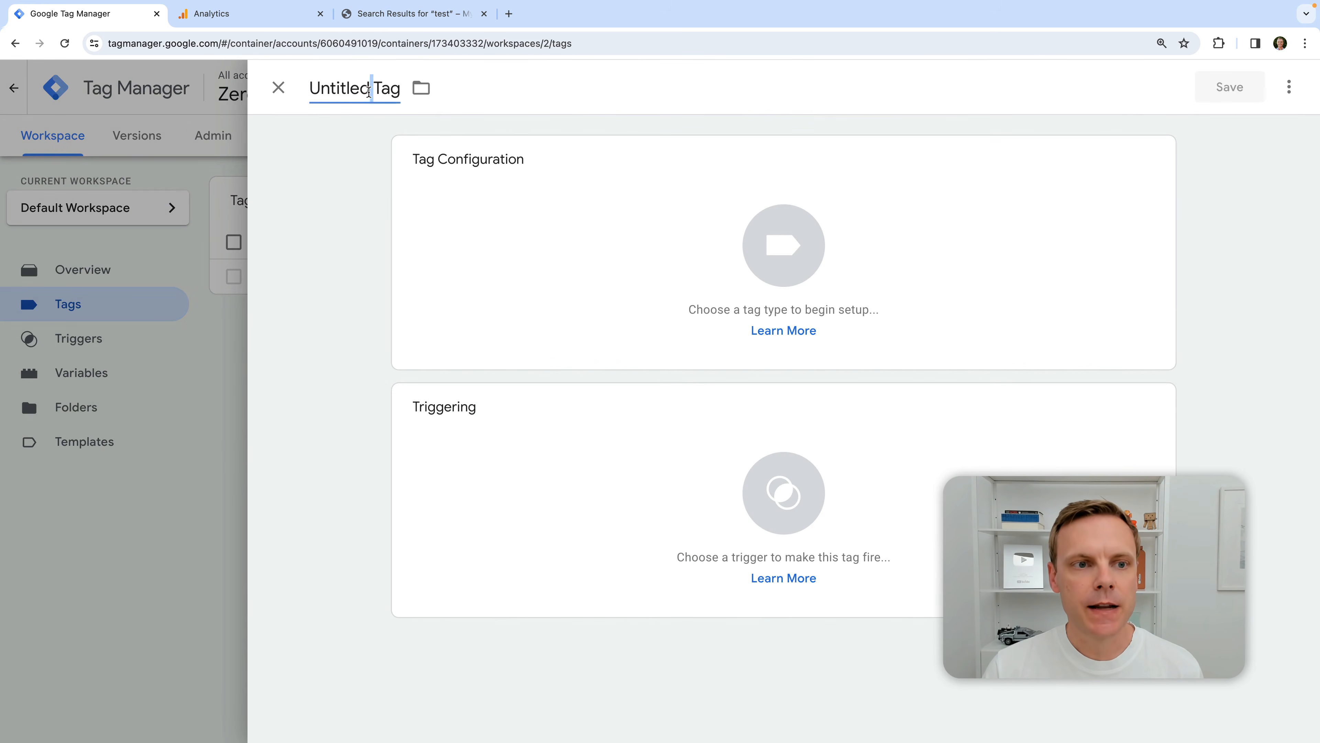
triple_click(369, 91)
text(NO)
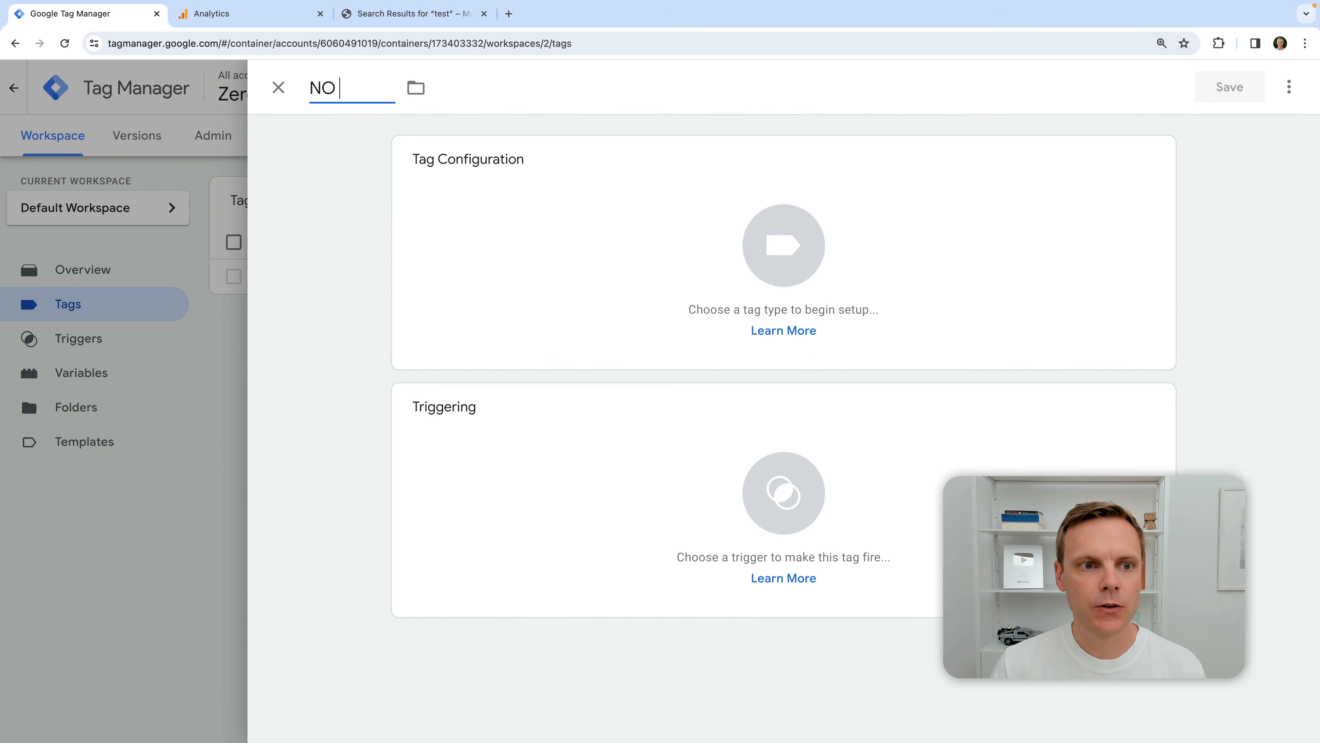
key(BackSpace)
text(o Search re)
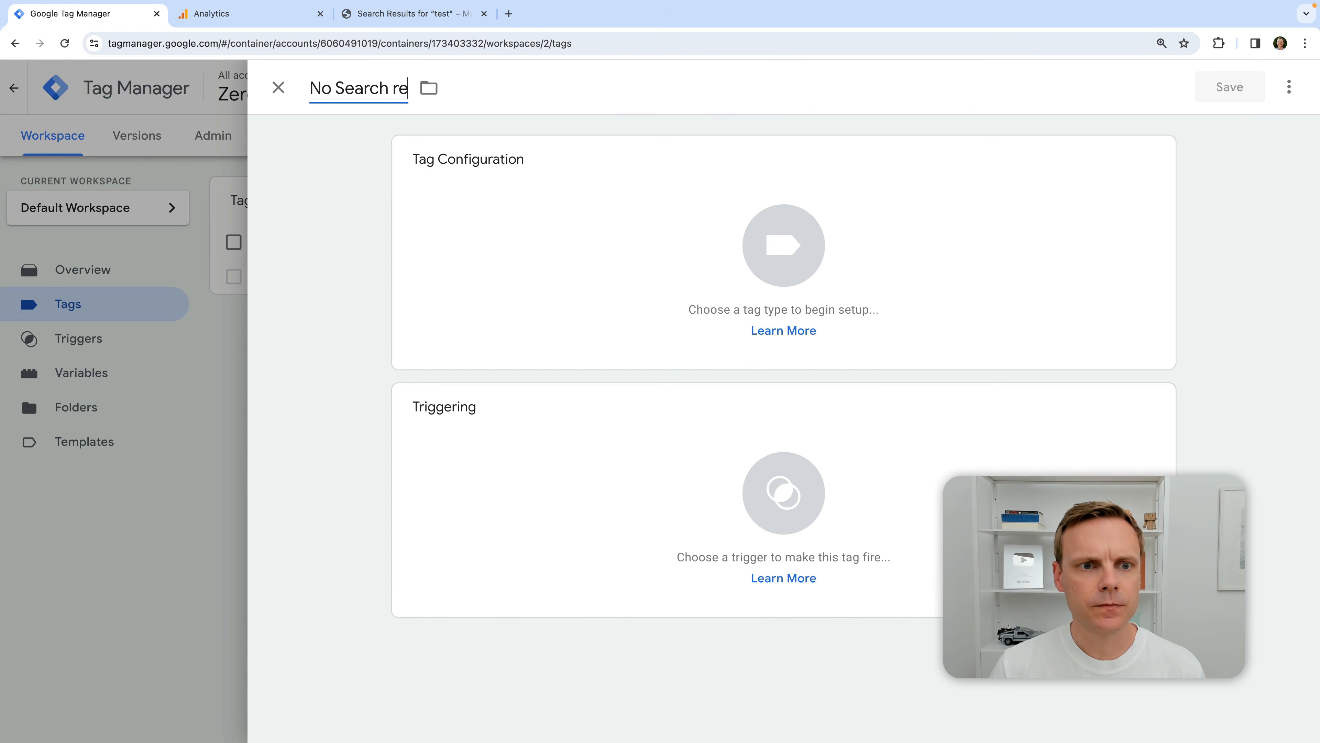
key(BackSpace)
key(BackSpace)
text(Resuts)
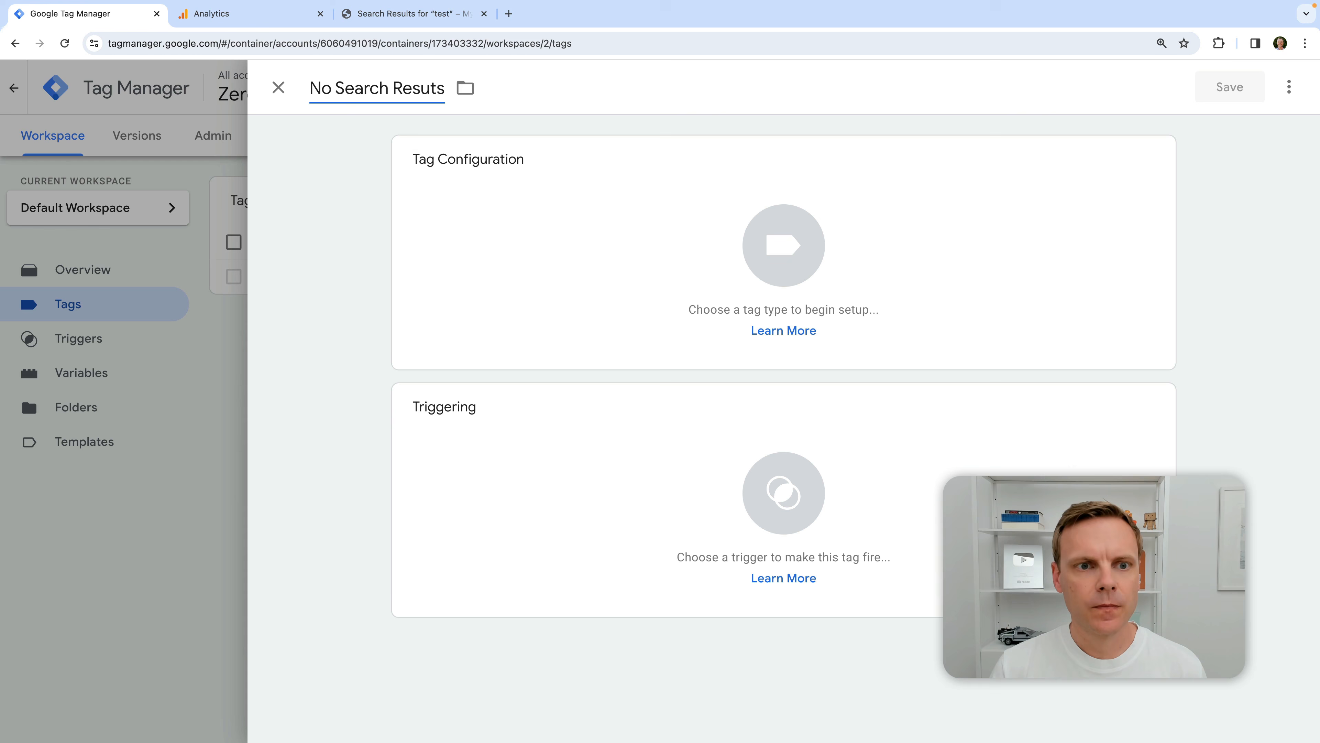
key(BackSpace)
key(BackSpace)
text(lts)
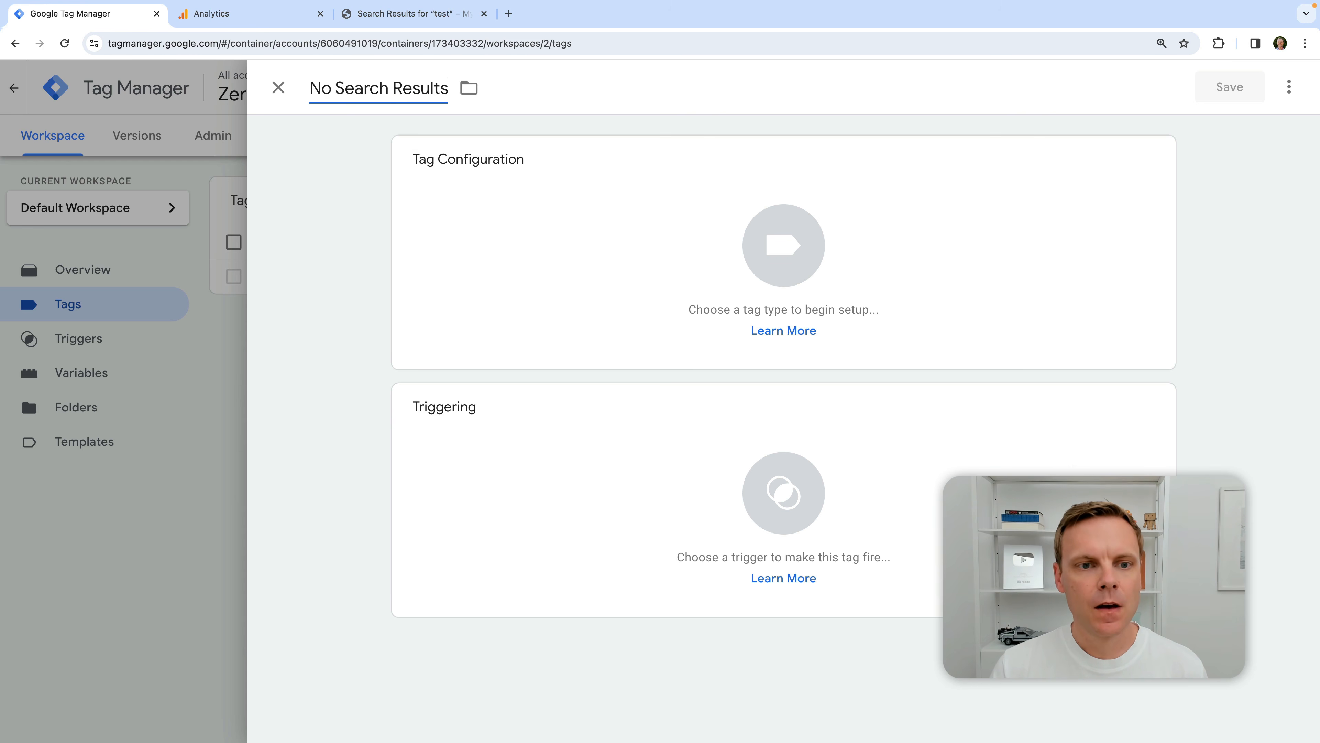
- Choose Google Analytics: GA4 Event as the tag type
click(564, 225)
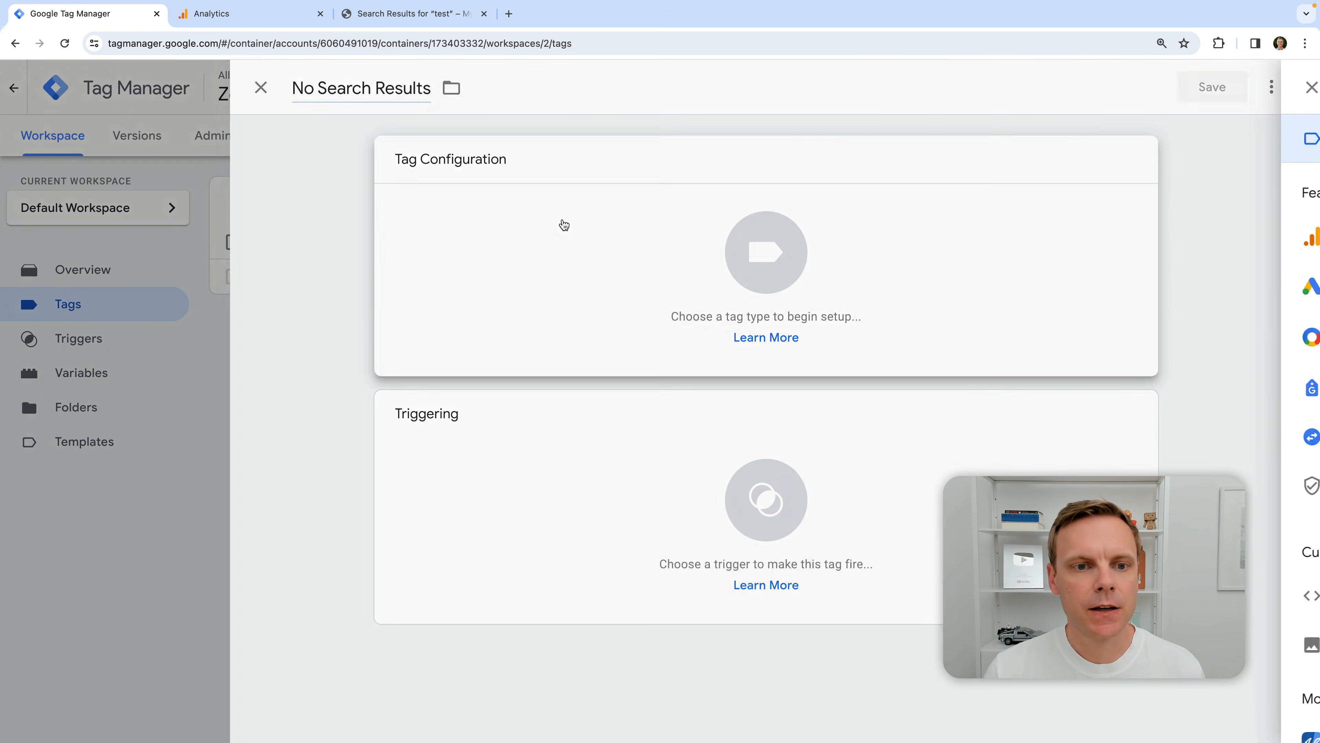
click(944, 238)
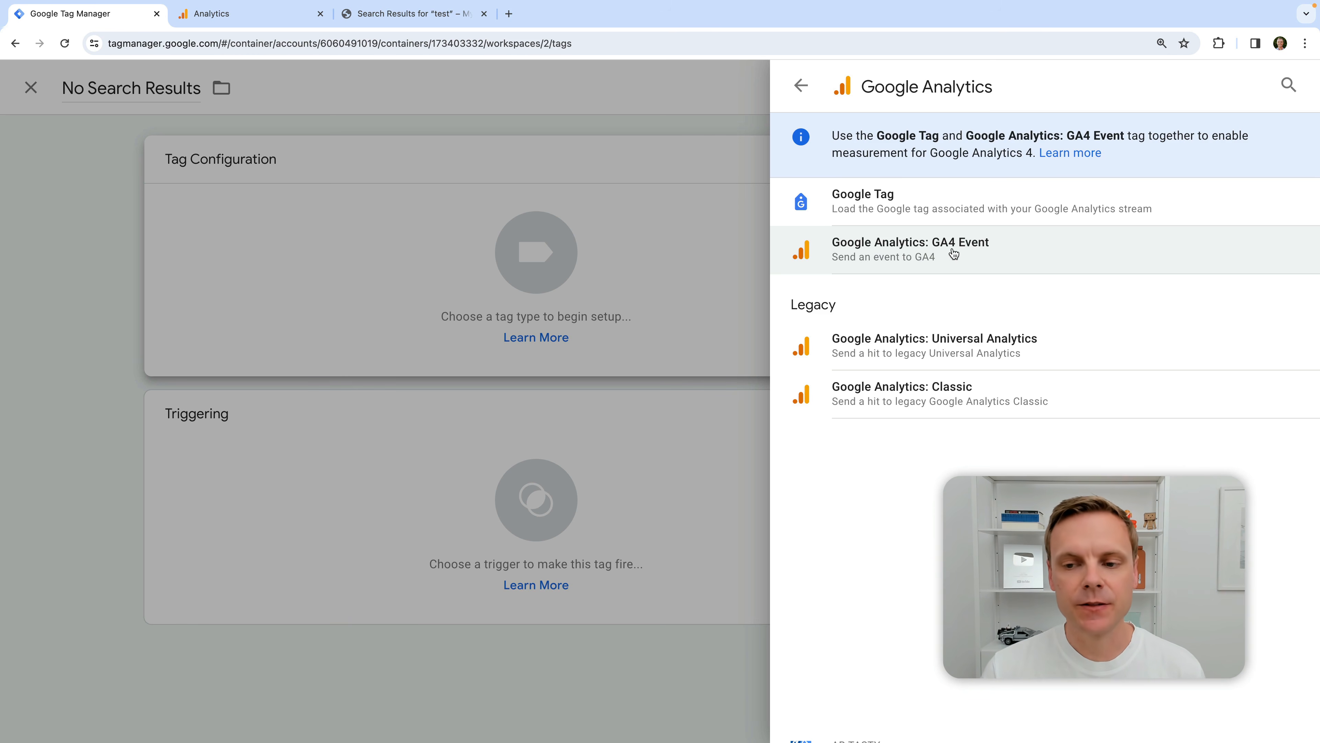
click(954, 253)
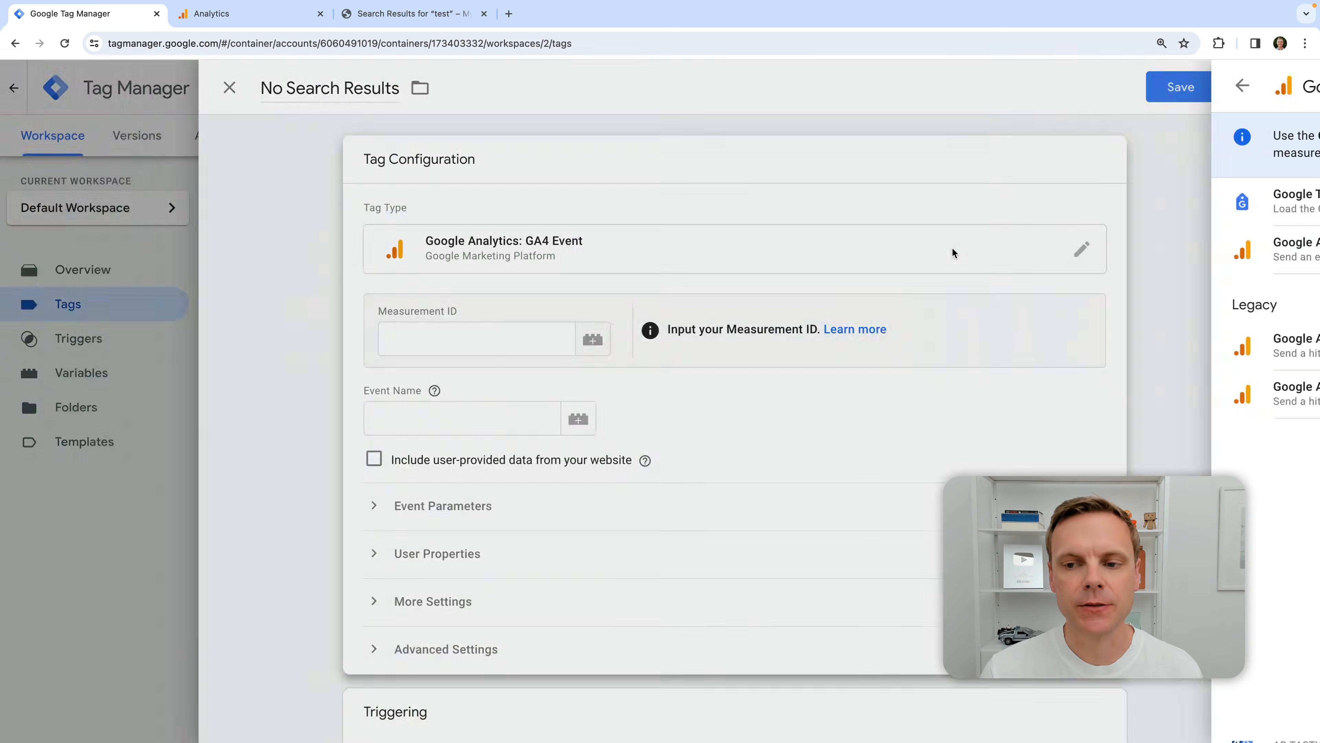
- Copy the measurement ID from the Google Analytics web stream details and paste it into the tag's Measurement ID field
click(489, 345)
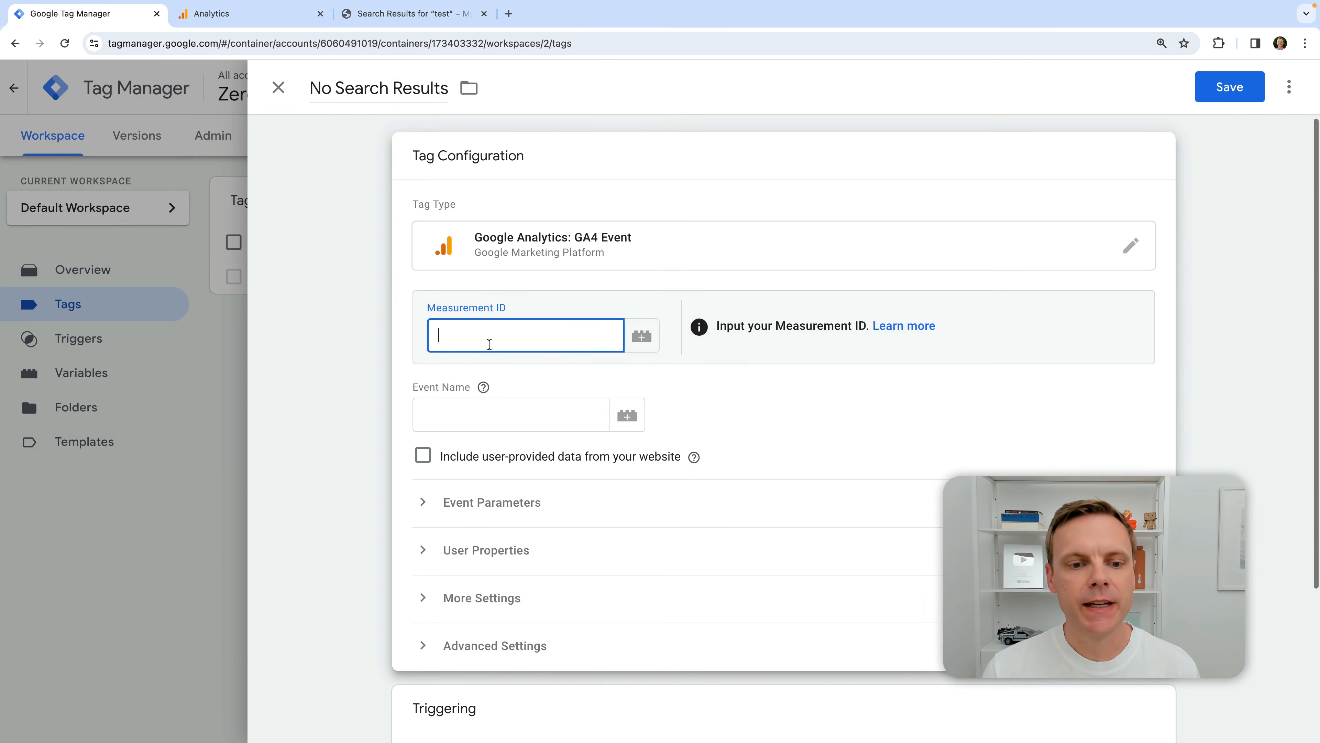
text(/?s=test)
key(super+z)
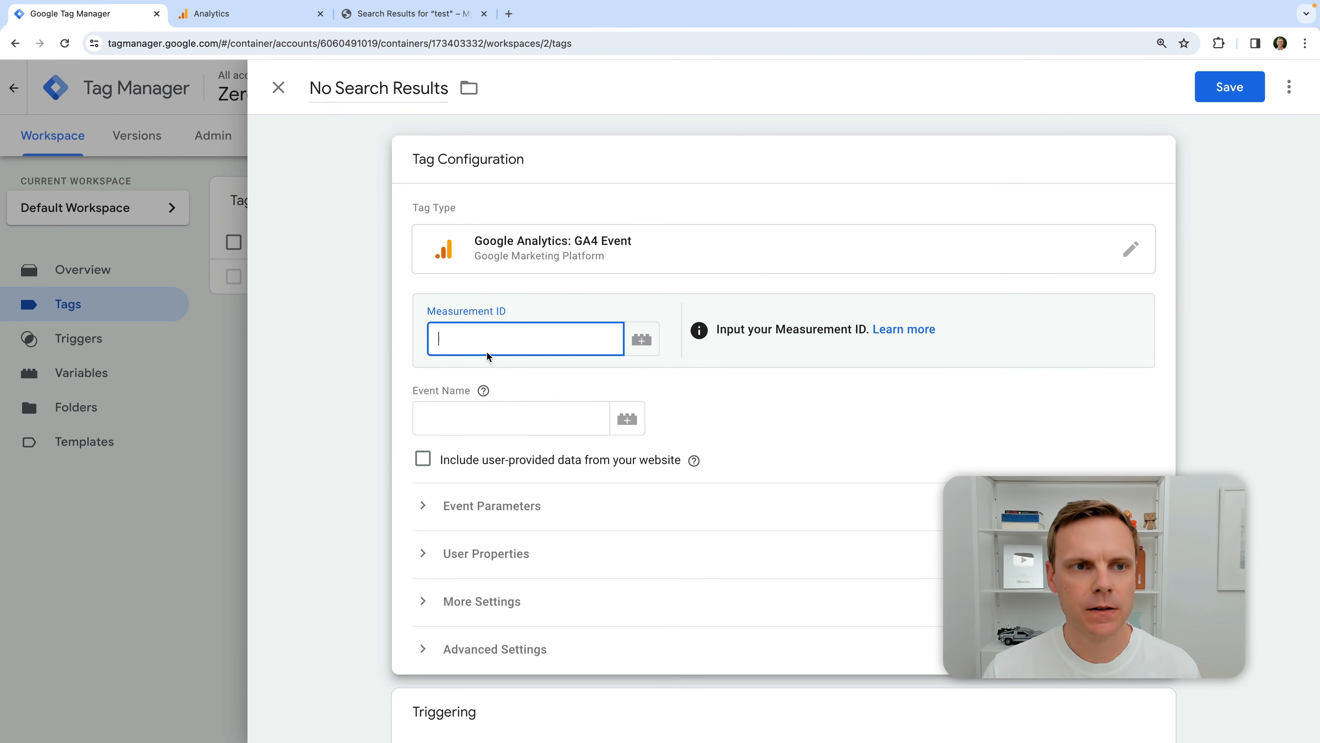
click(291, 15)
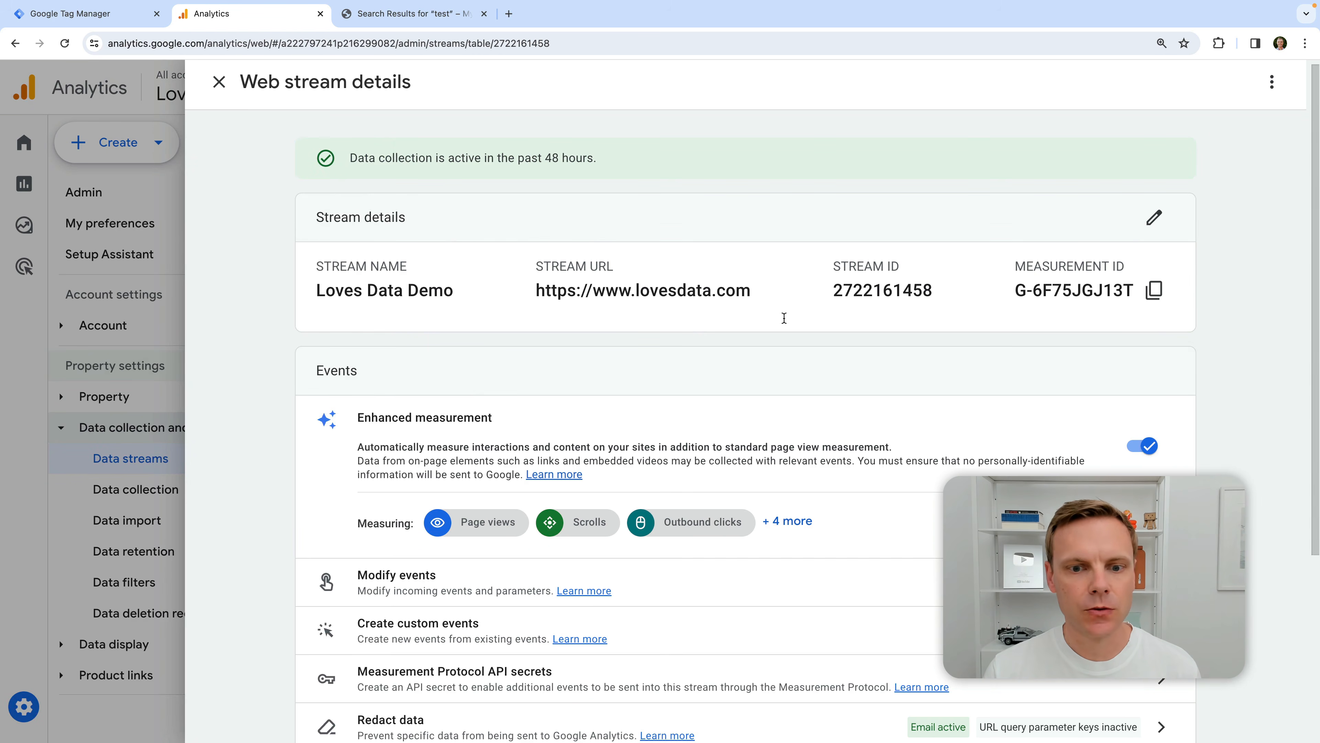
click(1154, 290)
click(85, 13)
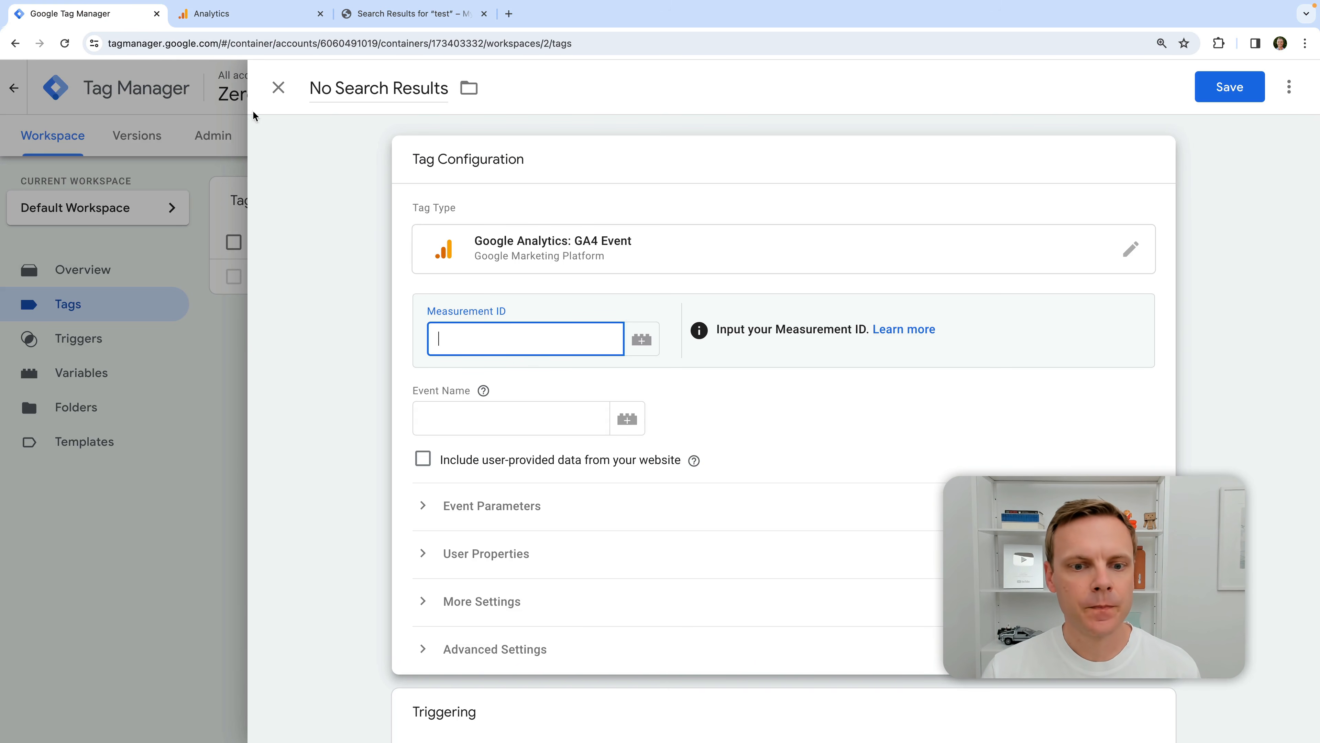
key(ctrl+v)
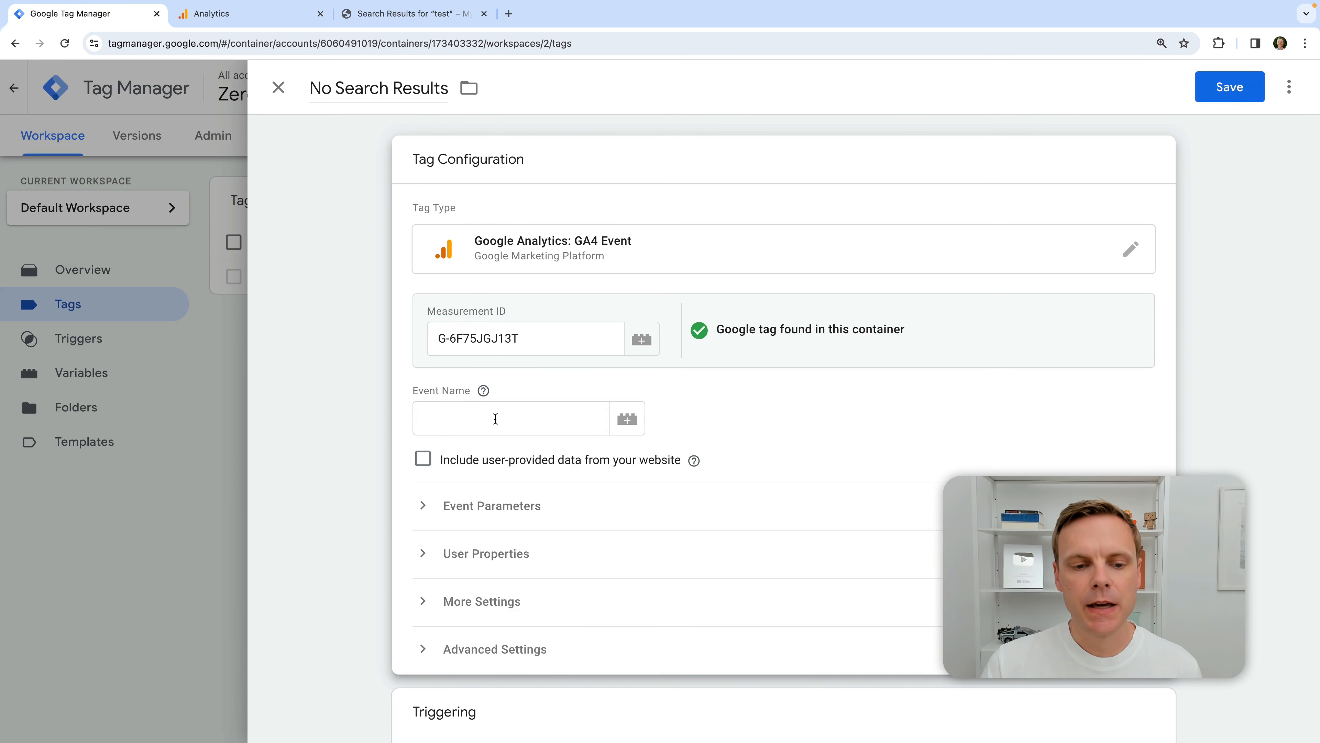
- Name the tag's event "no_search_results"
click(500, 414)
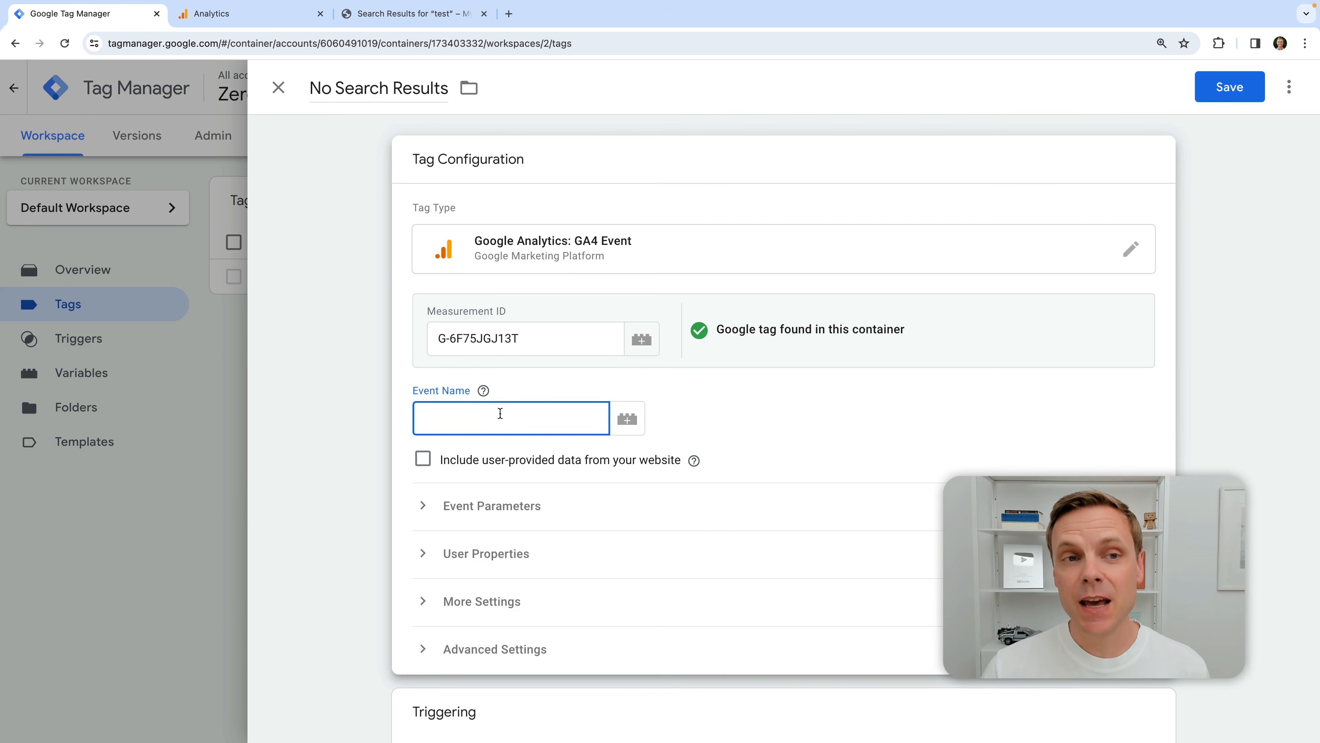
text(no_se)
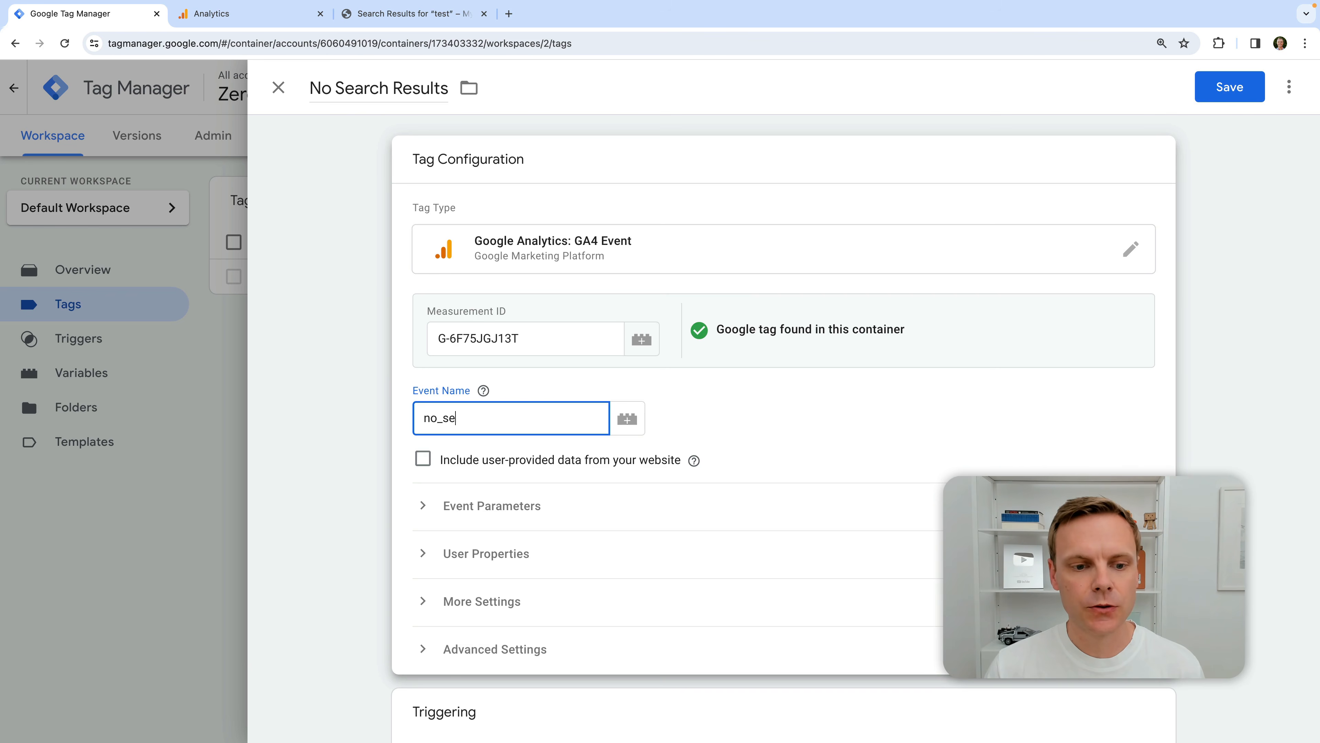
text(arch_results)
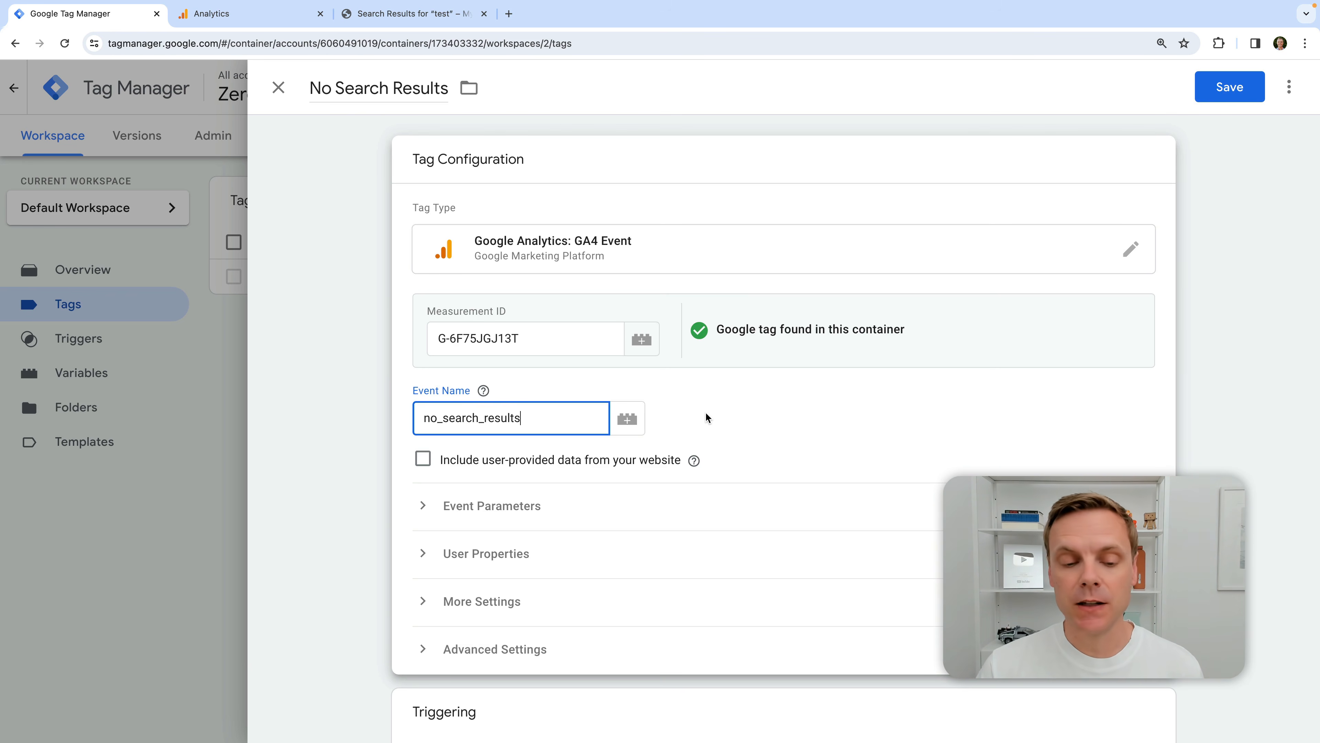
scroll(711, 408, down, 1)
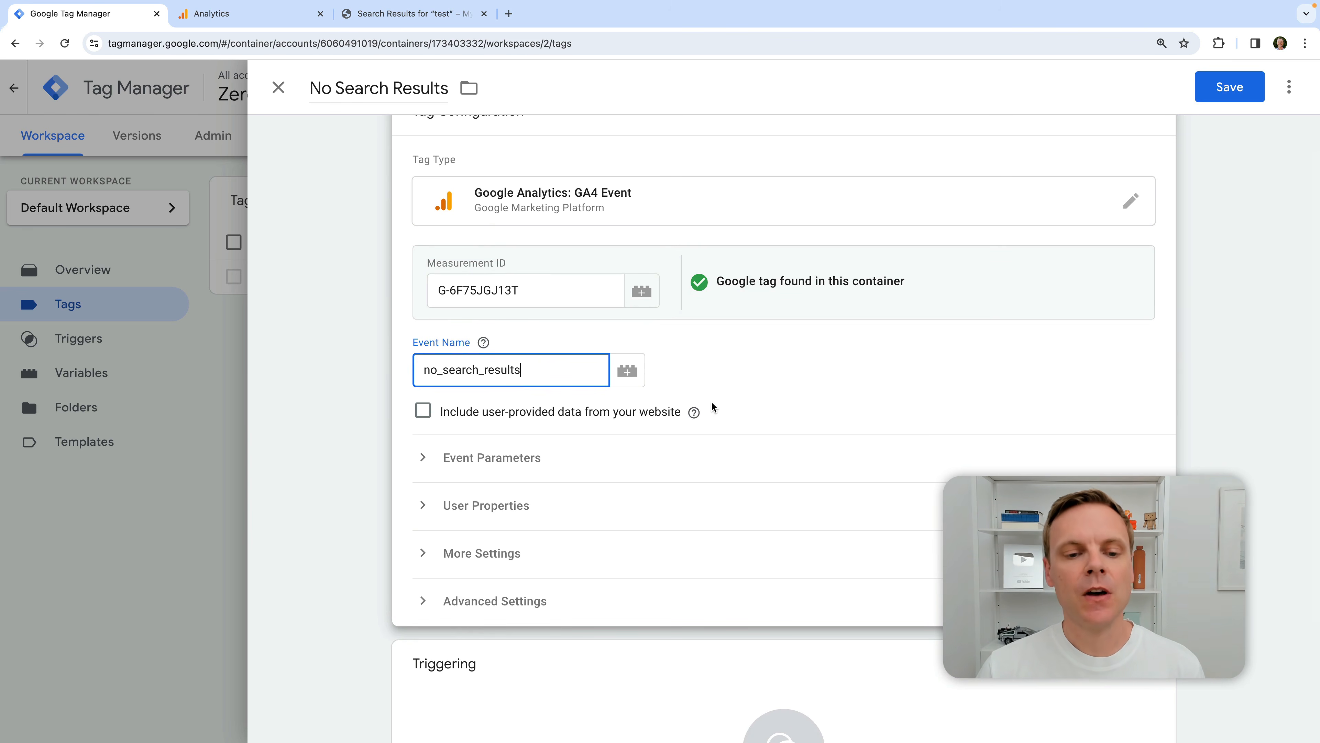
click(703, 402)
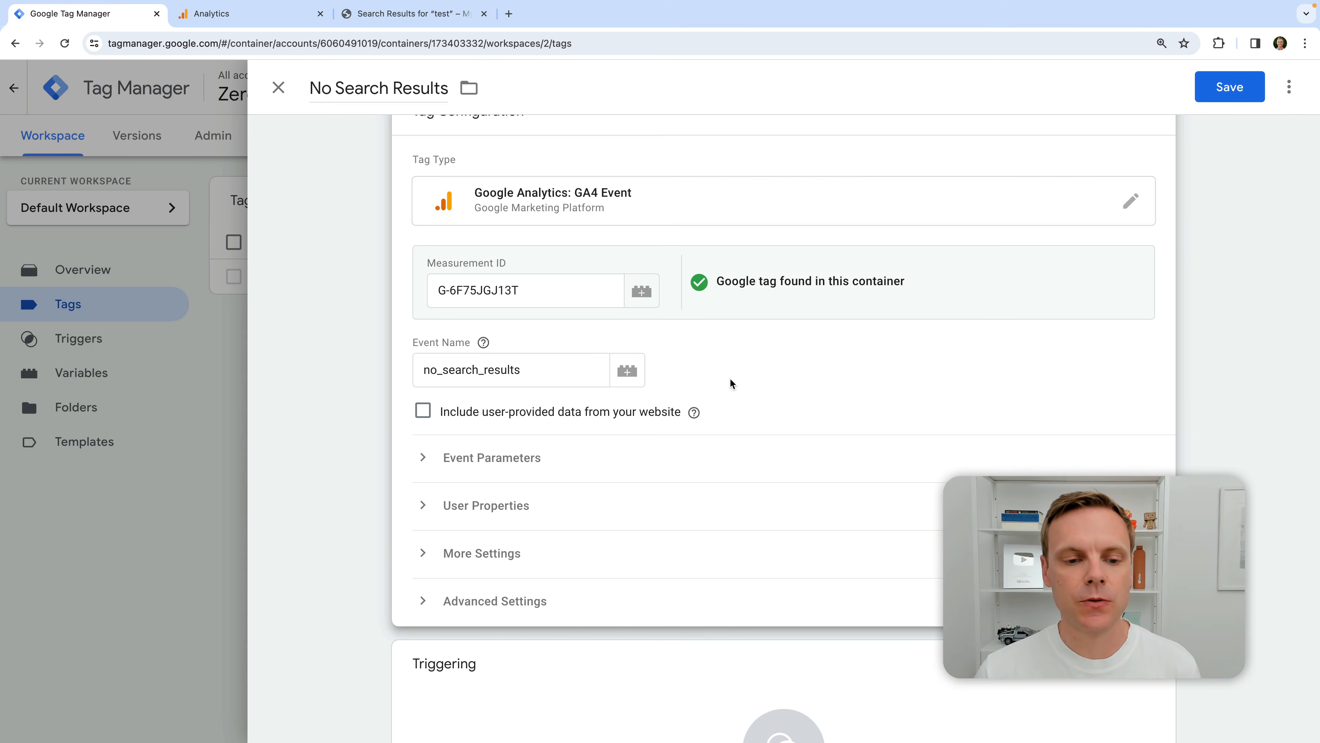
- Add an event parameter named "no_search_results_term" with the variable {{WordPress Search Term}} as its value
click(511, 458)
scroll(751, 384, down, 2)
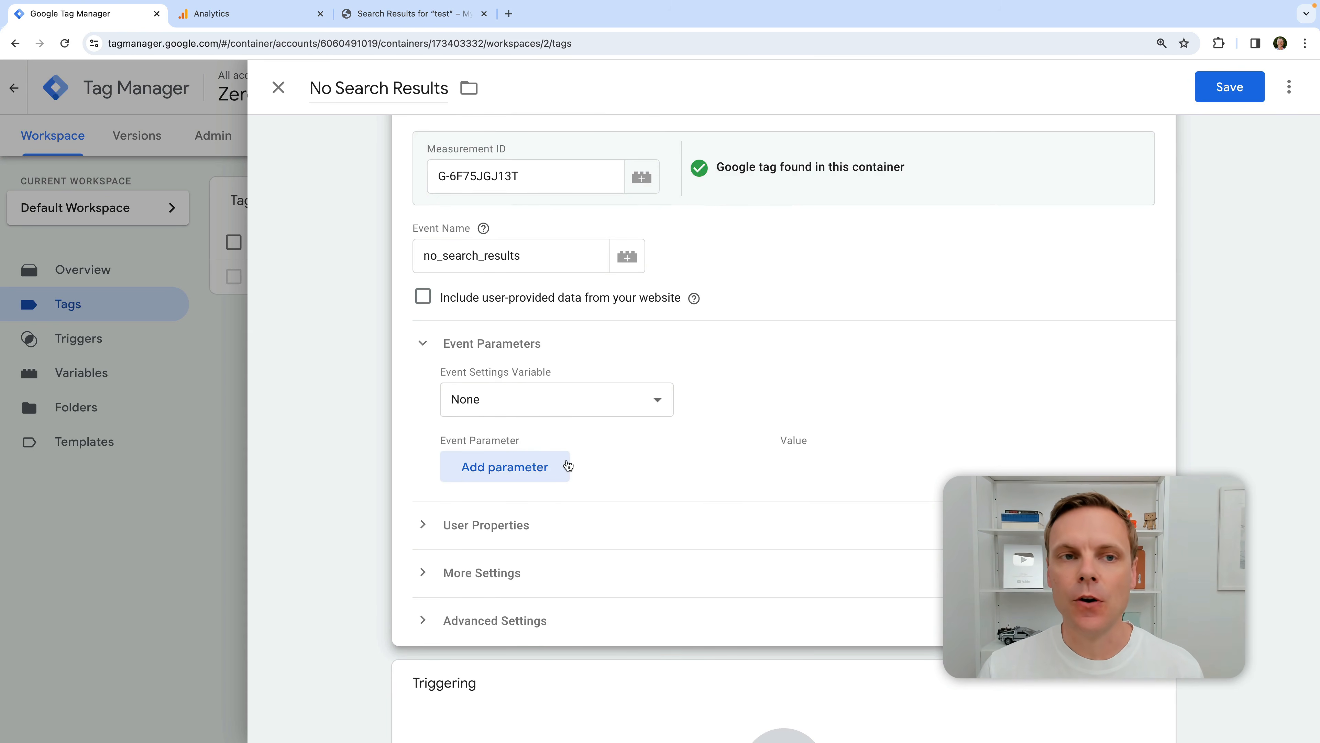
click(538, 467)
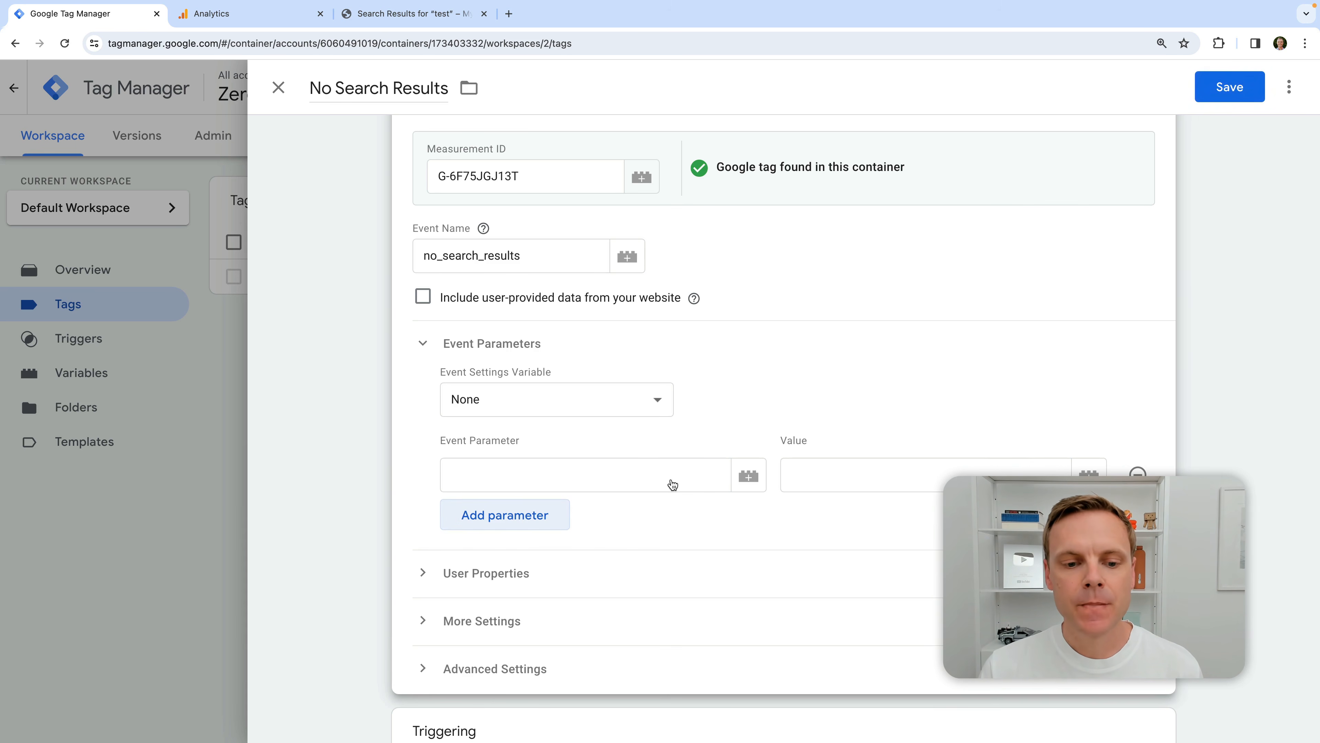
click(579, 472)
text(no_search)
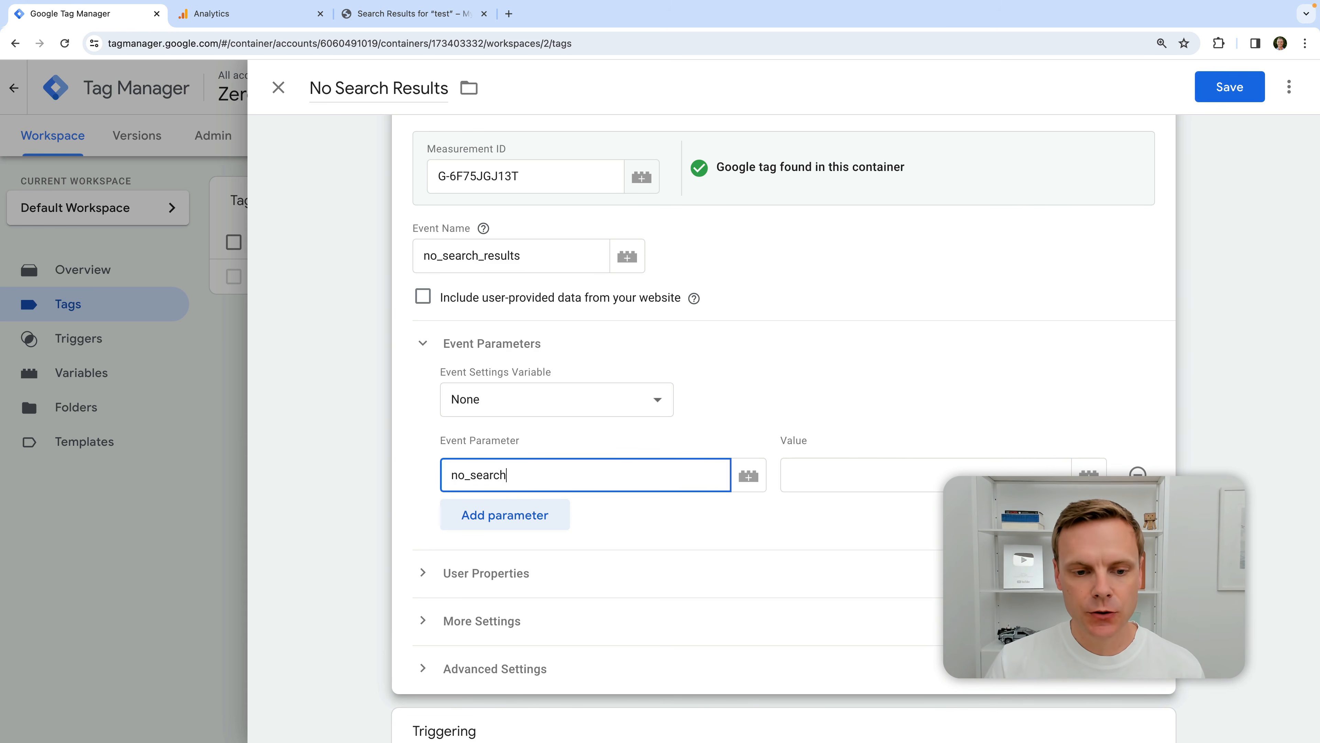
text(_results_term)
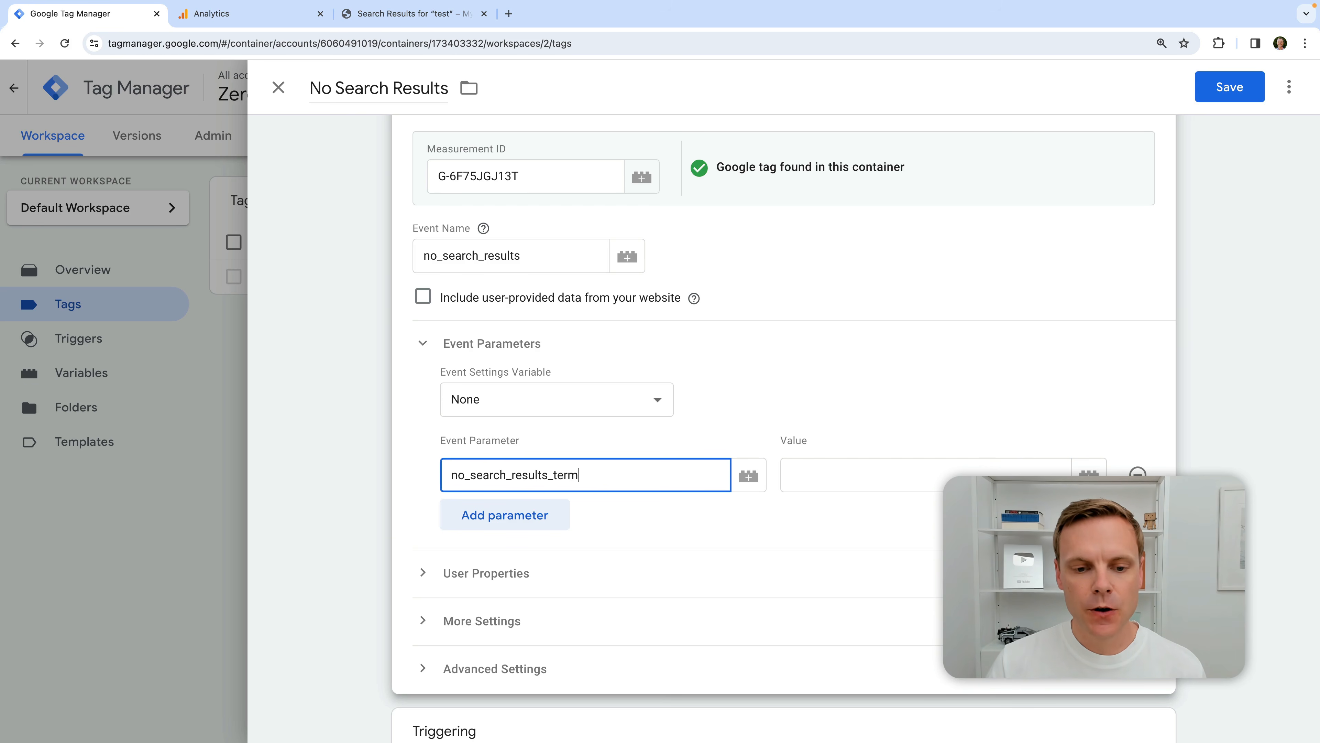
click(837, 476)
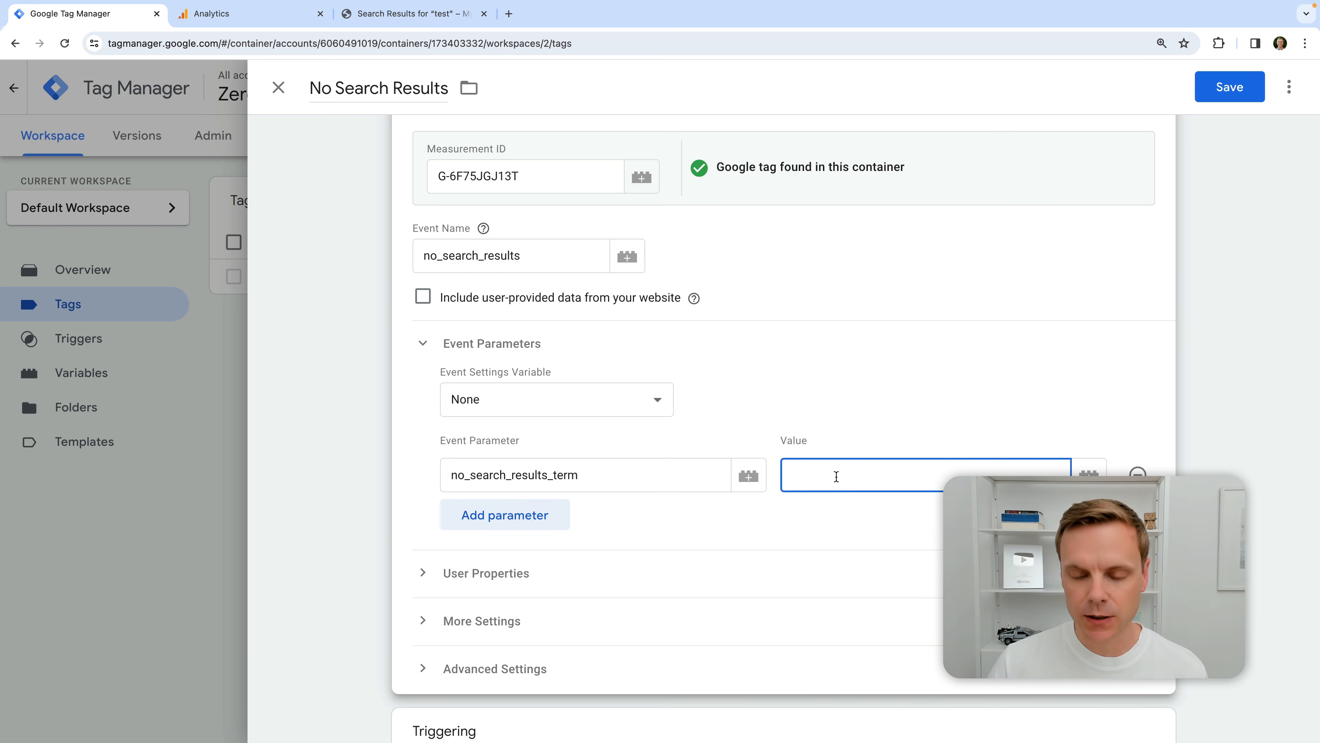
text({{)
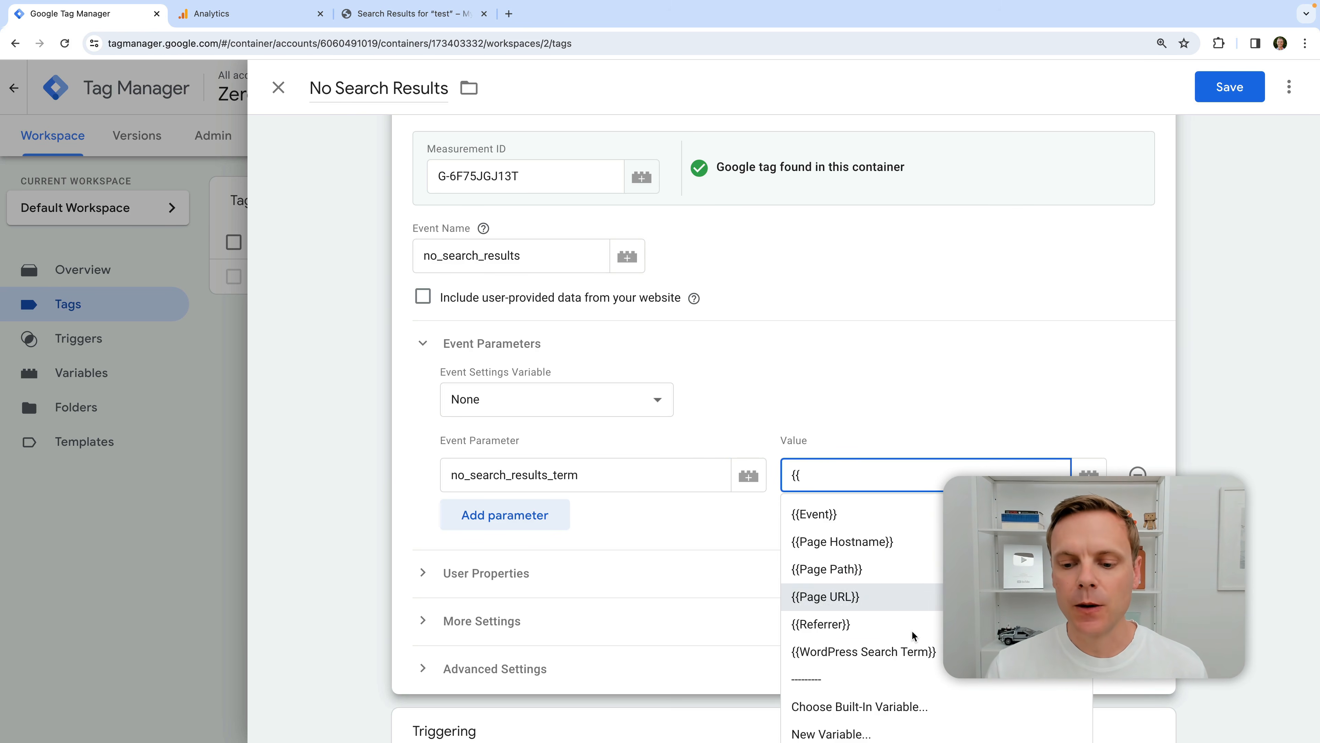
click(890, 648)
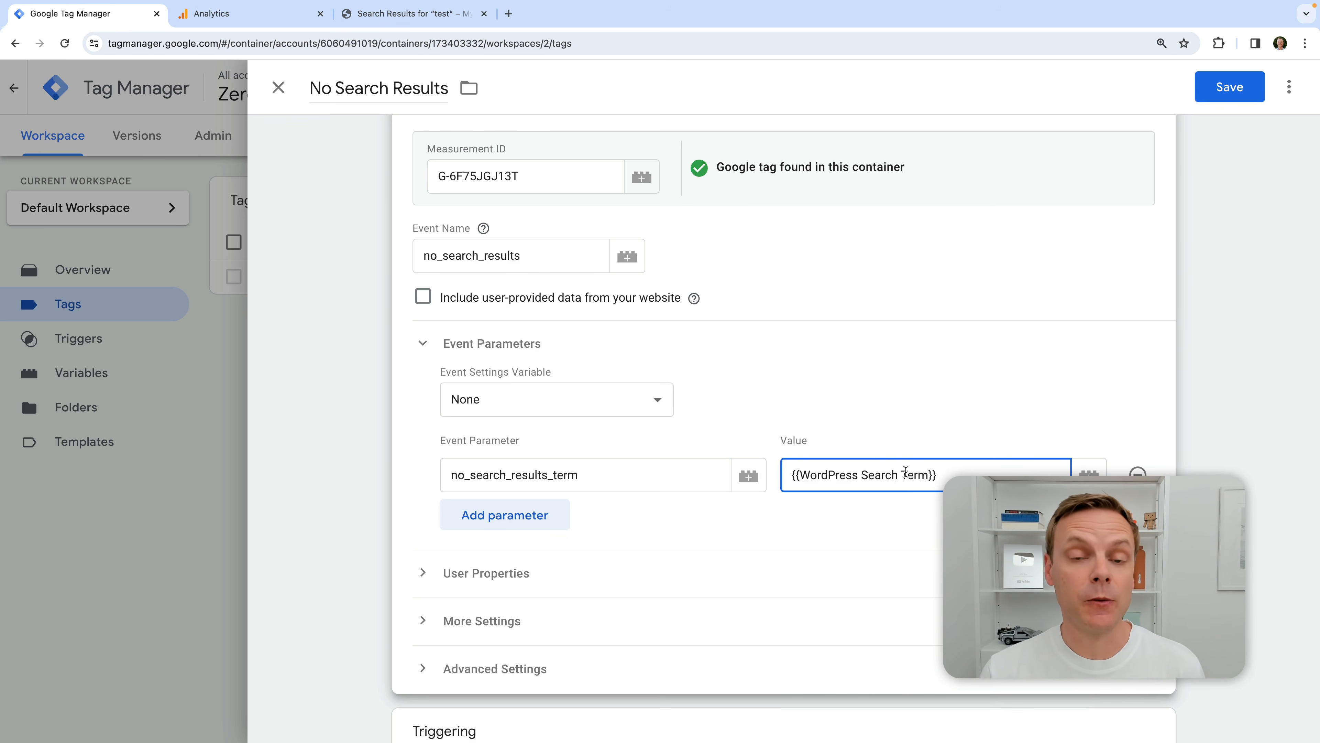
- Assign the "No Search Results v1" element visibility trigger as the tag's firing trigger
scroll(883, 473, down, 5)
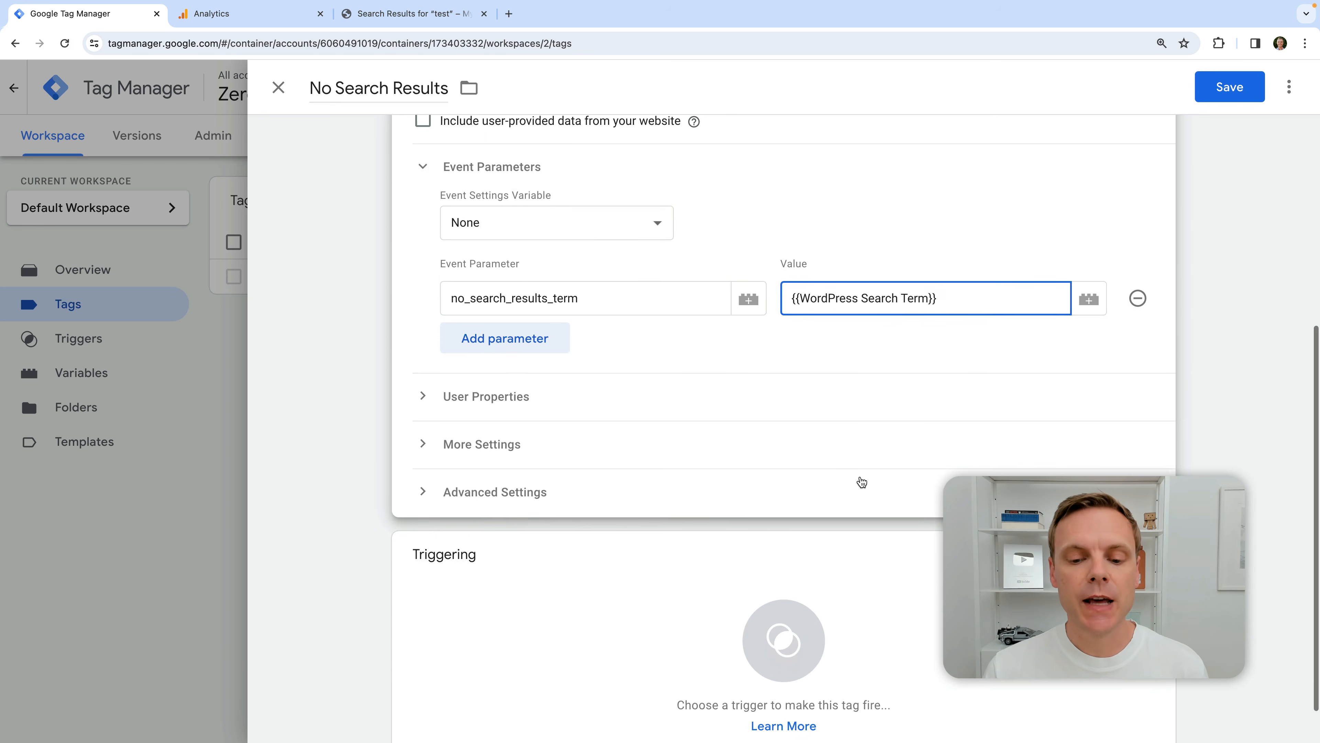
click(609, 541)
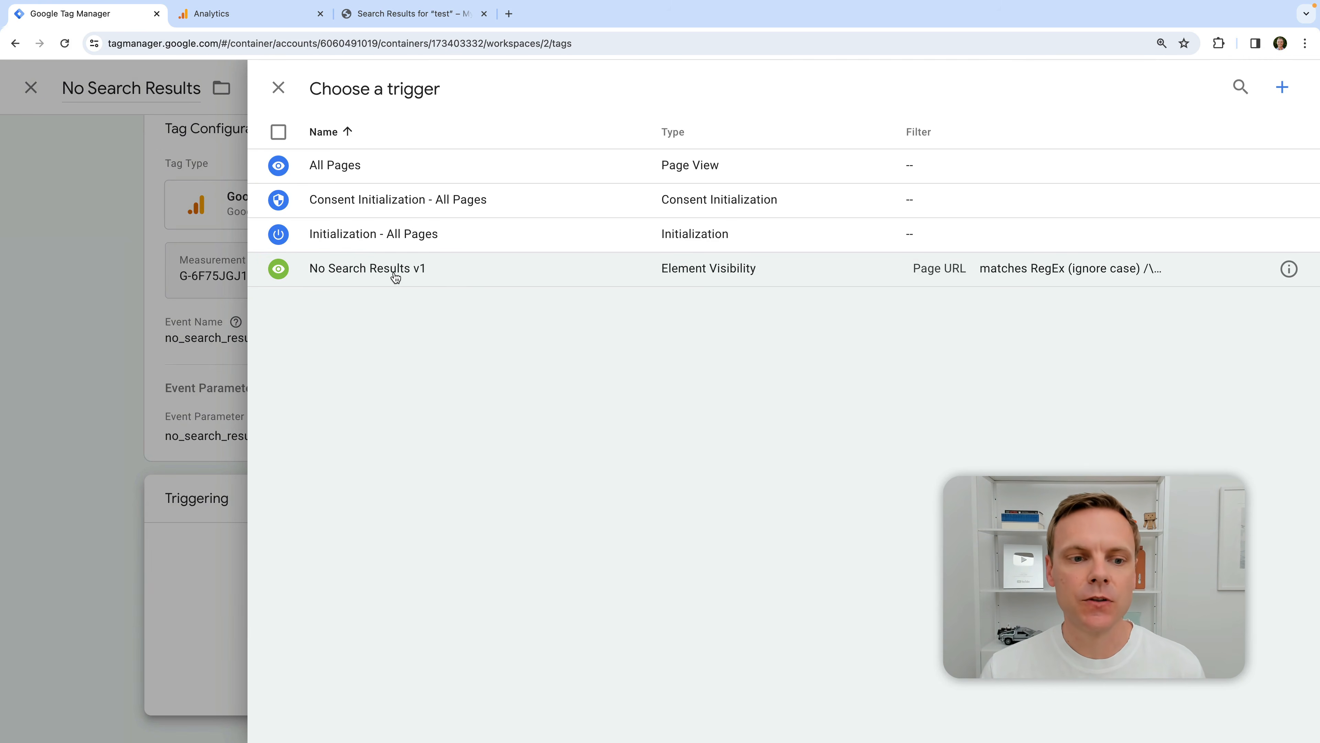
click(399, 269)
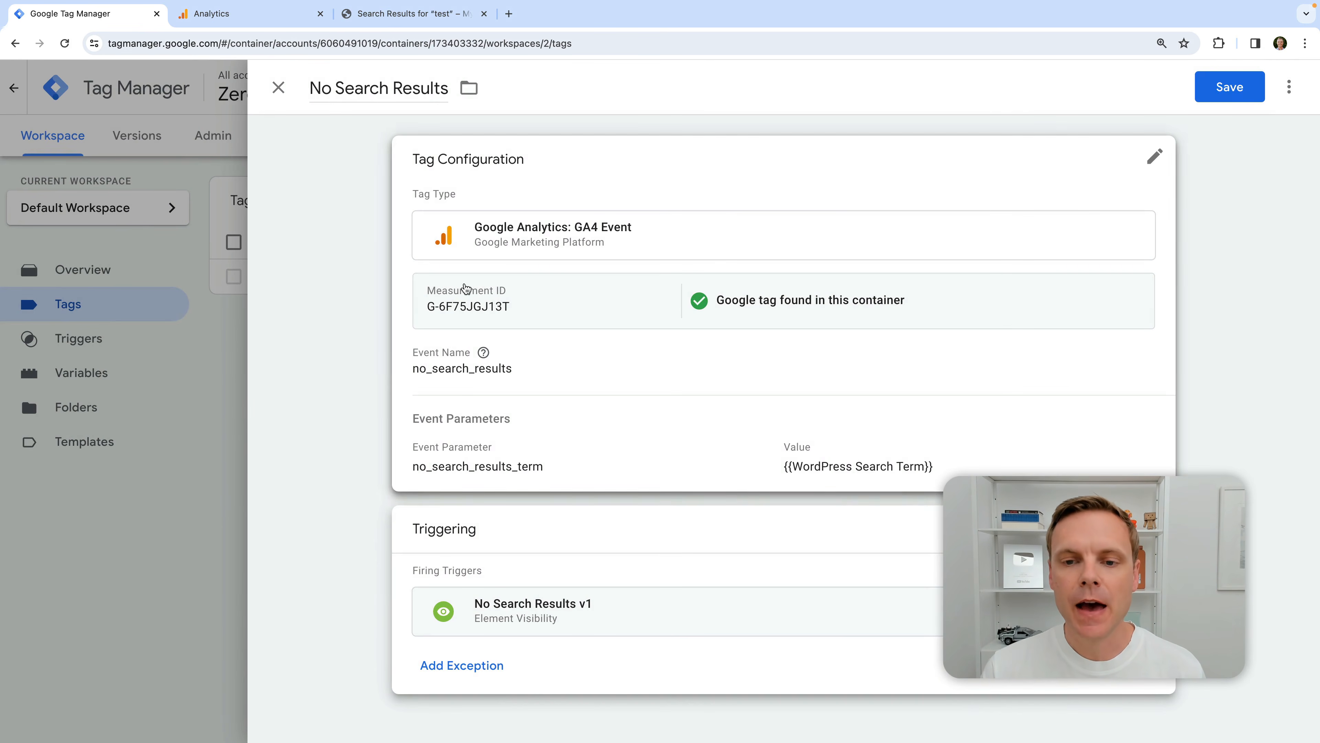
click(1242, 88)
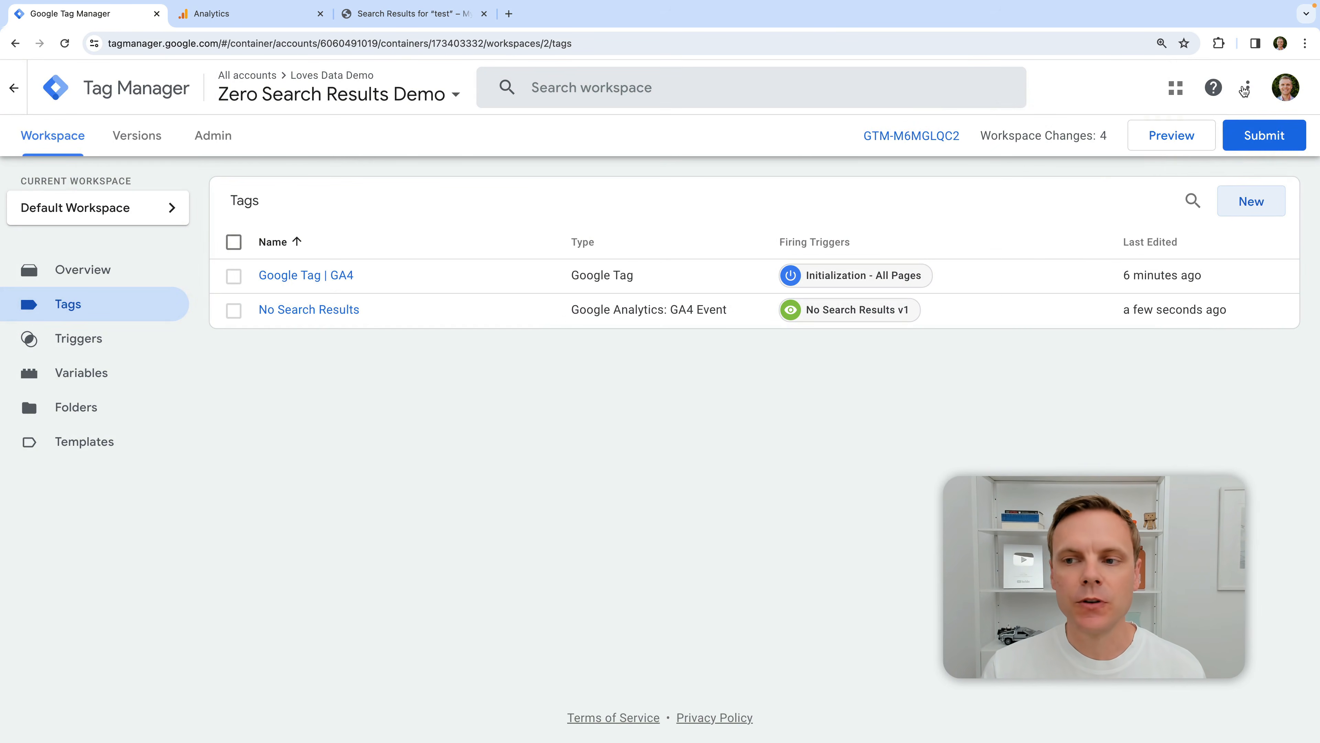
click(1155, 141)
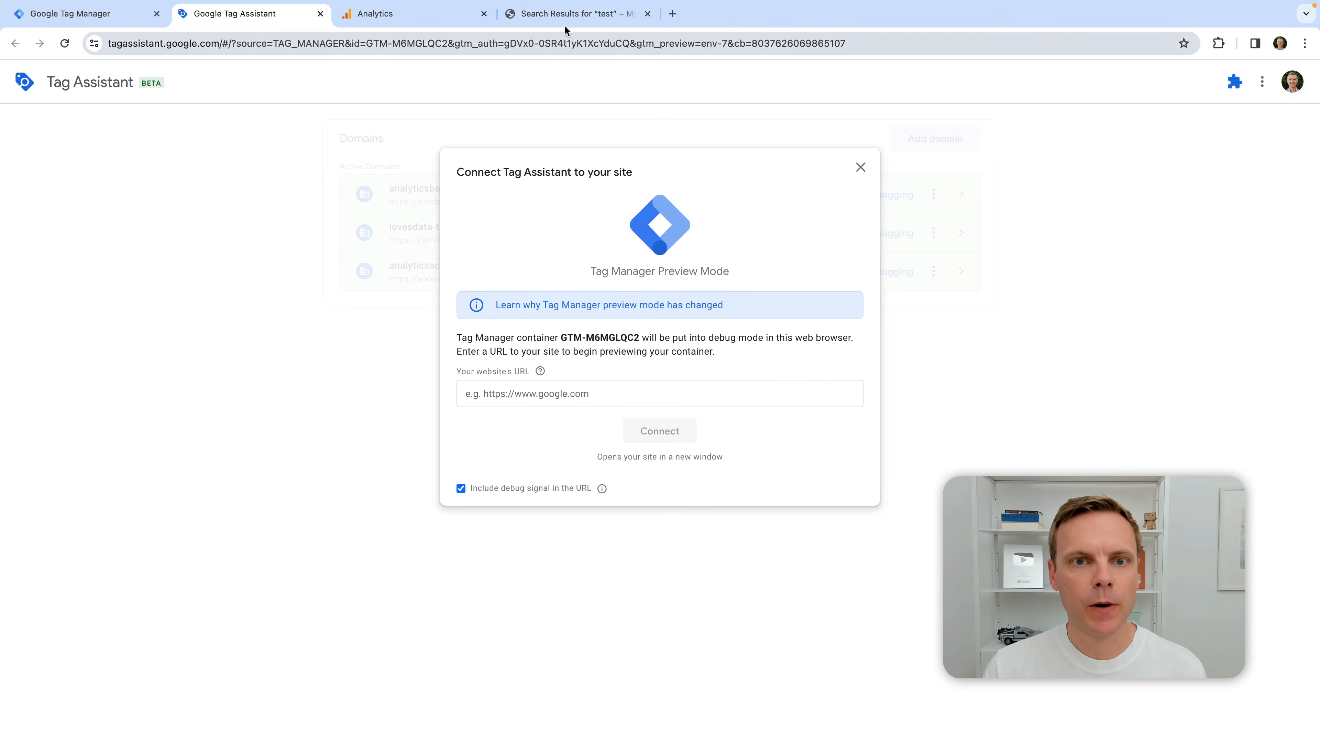
click(568, 14)
click(301, 43)
key(ctrl+c)
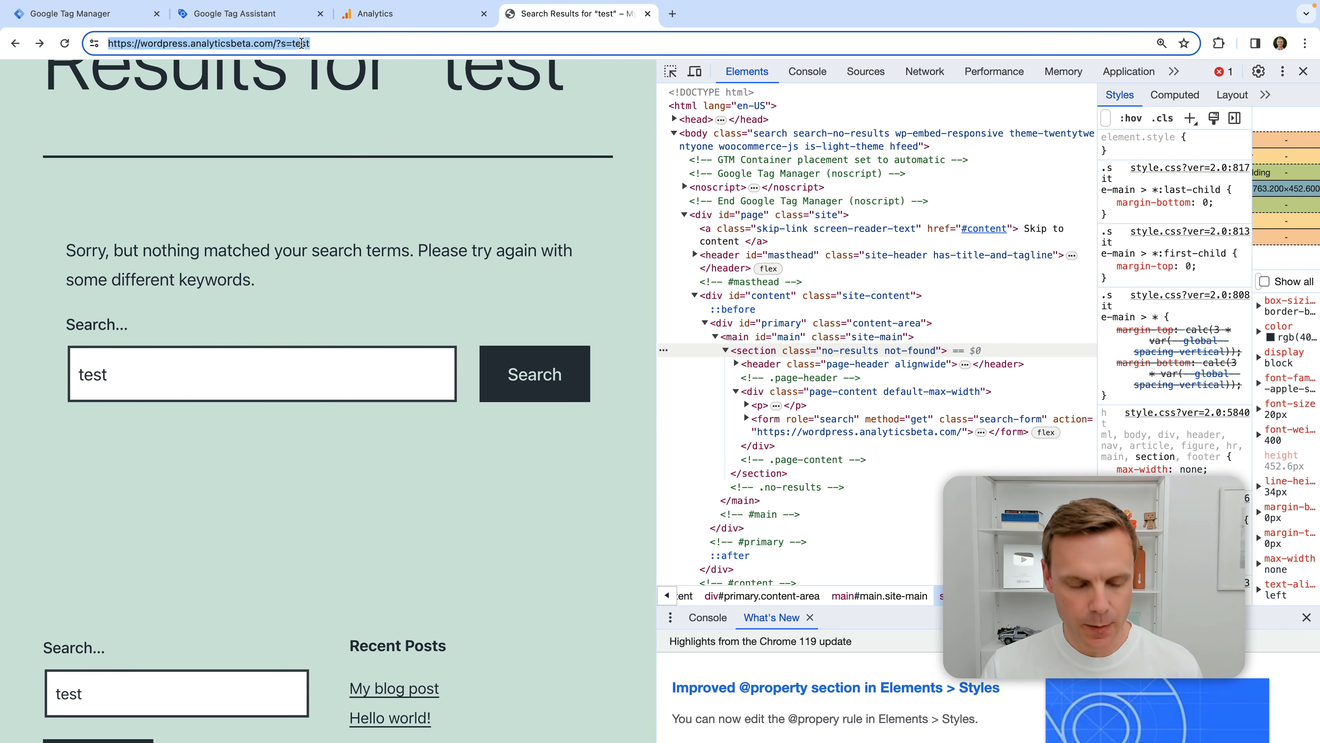
click(249, 14)
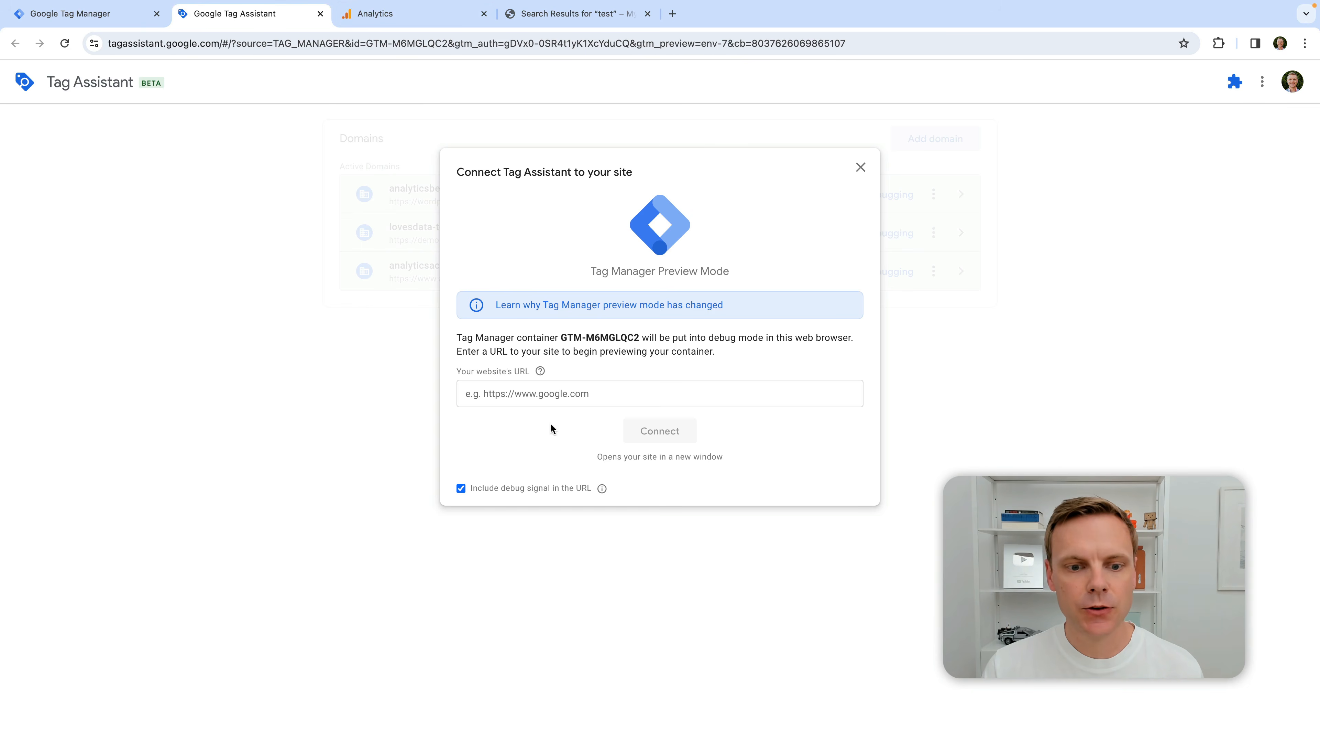
click(561, 398)
key(ctrl+v)
click(678, 430)
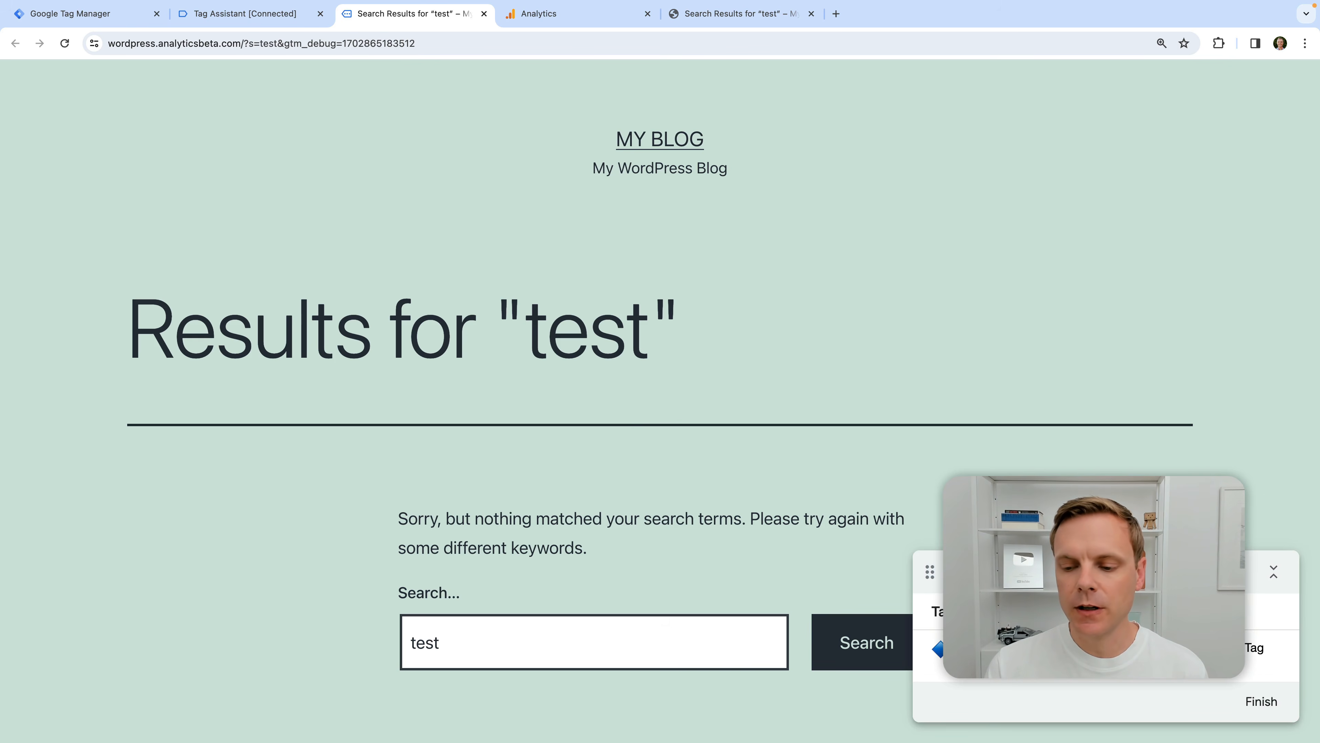
- Check the no-match message on the connected test page and review the No Search Results tag's details in the Tag Assistant summary
scroll(507, 553, down, 3)
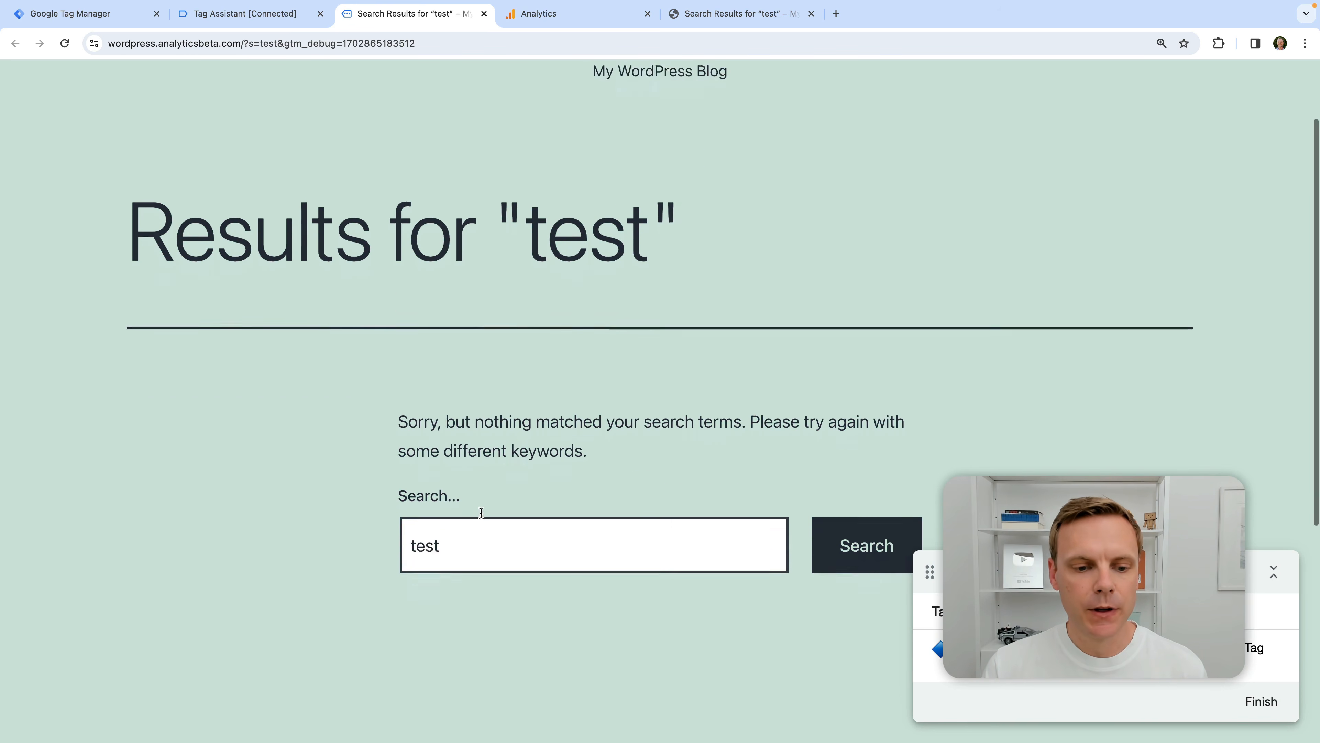
drag(403, 347, 618, 378)
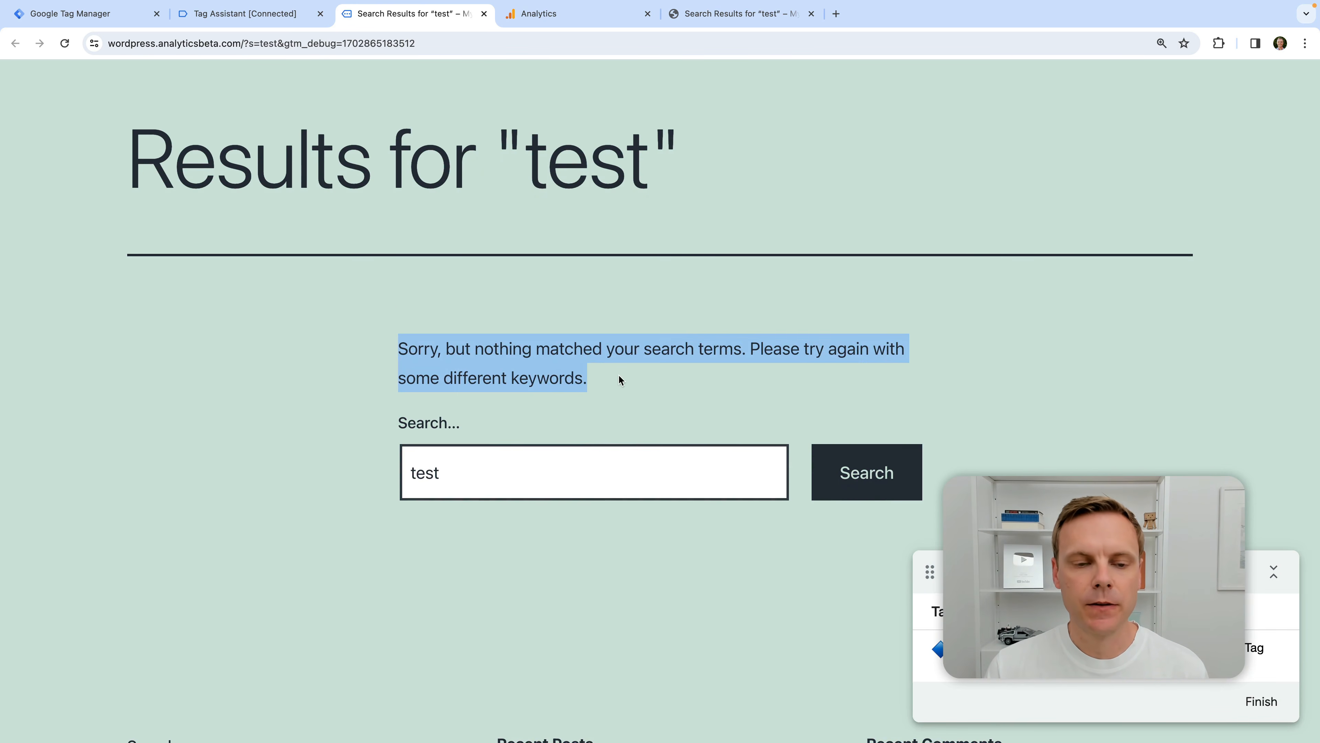
click(275, 16)
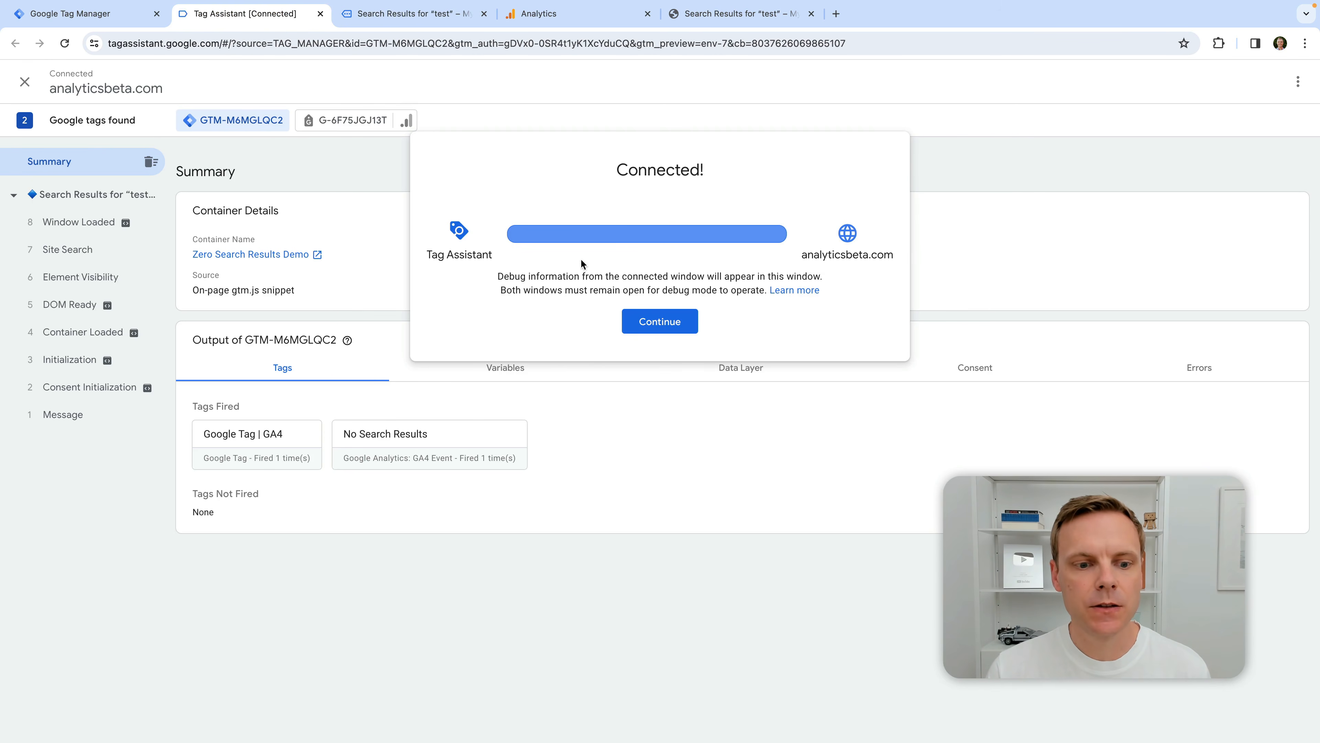
click(625, 307)
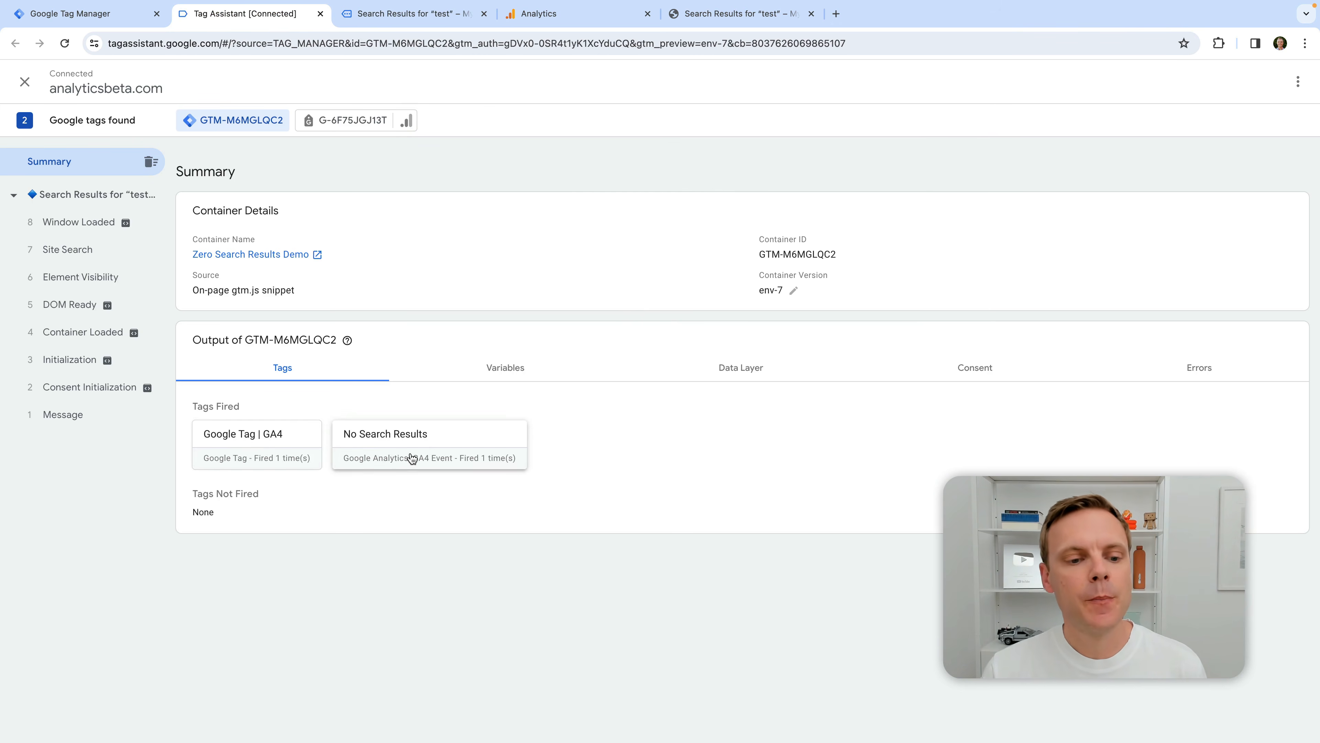
click(445, 449)
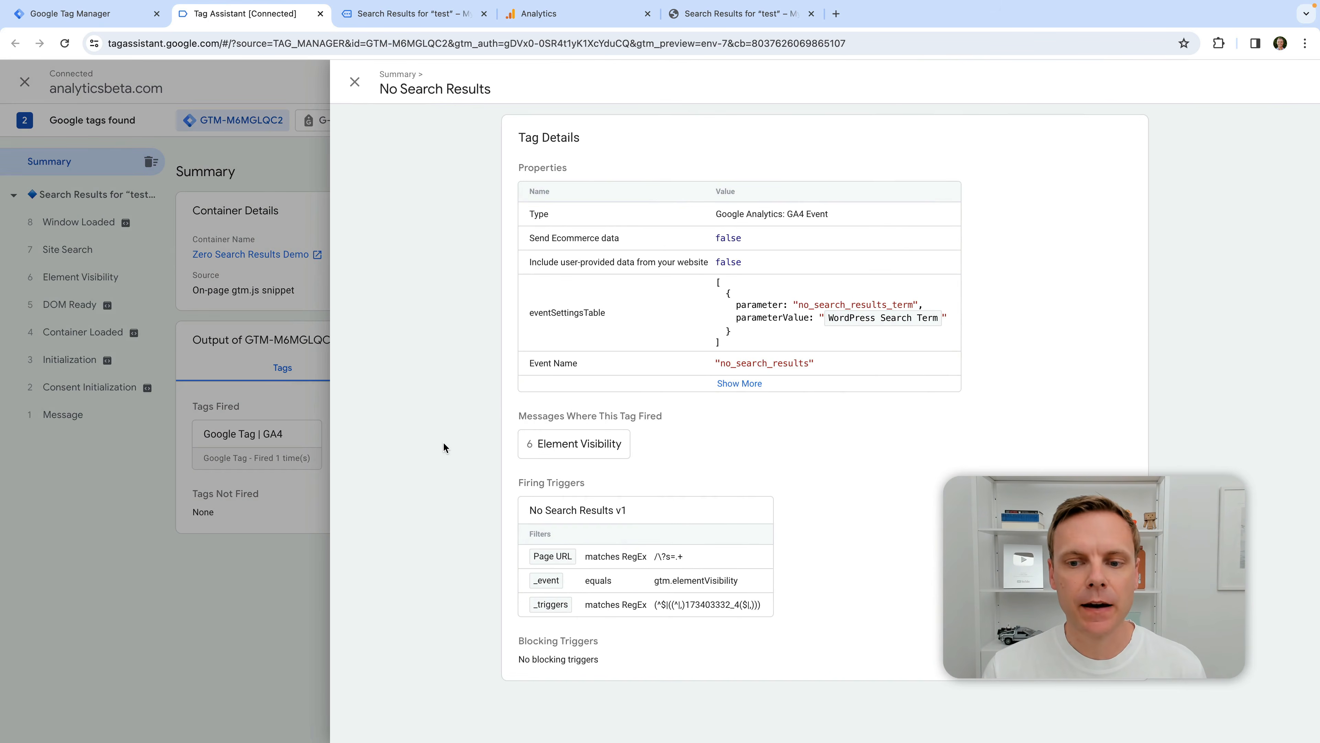
click(283, 406)
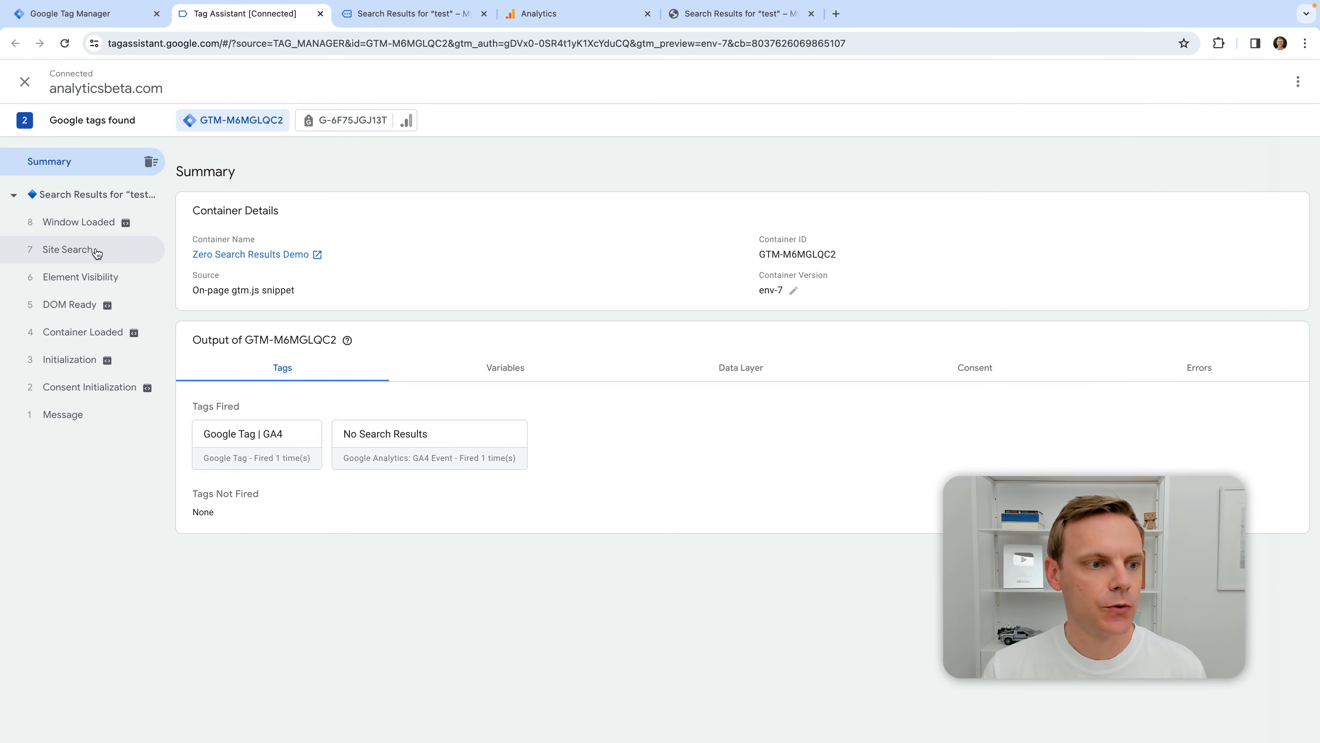
- Inspect the No Search Results tag under the Element Visibility event, checking the no_search_results_term parameter's value
click(98, 281)
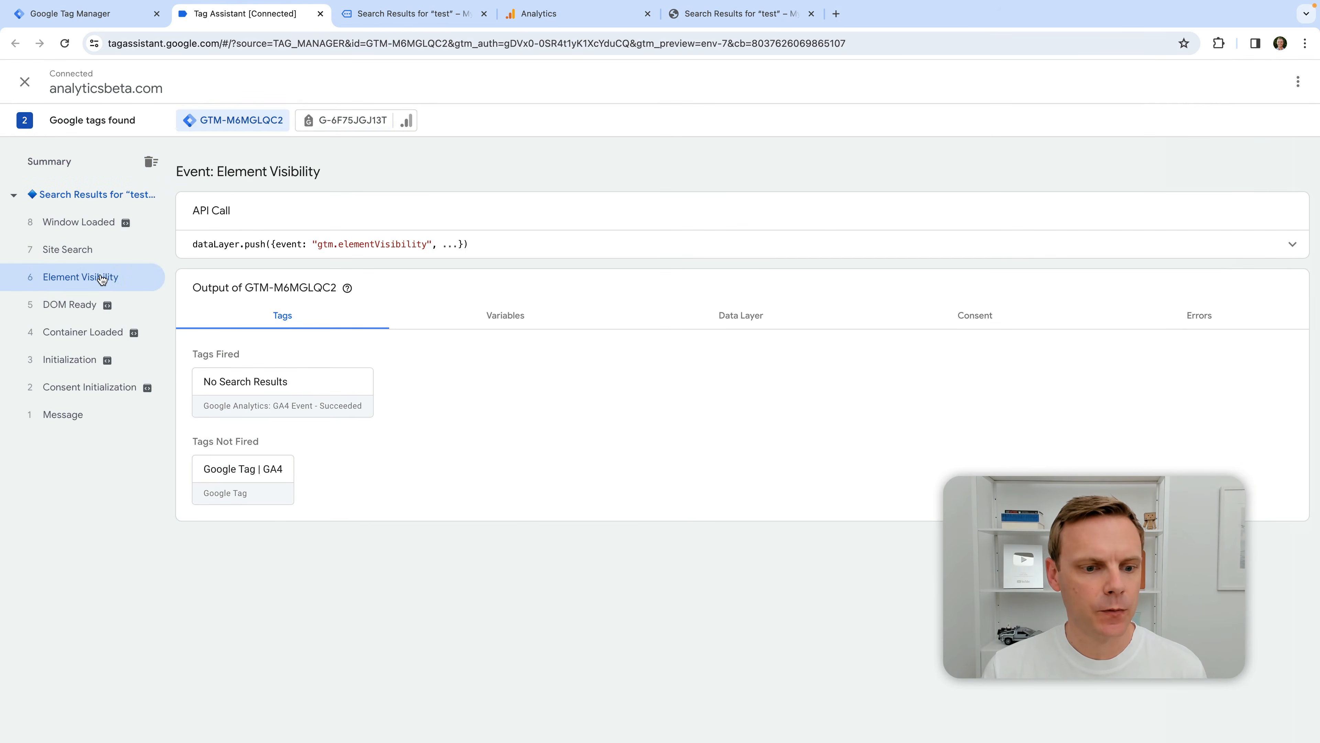
click(274, 389)
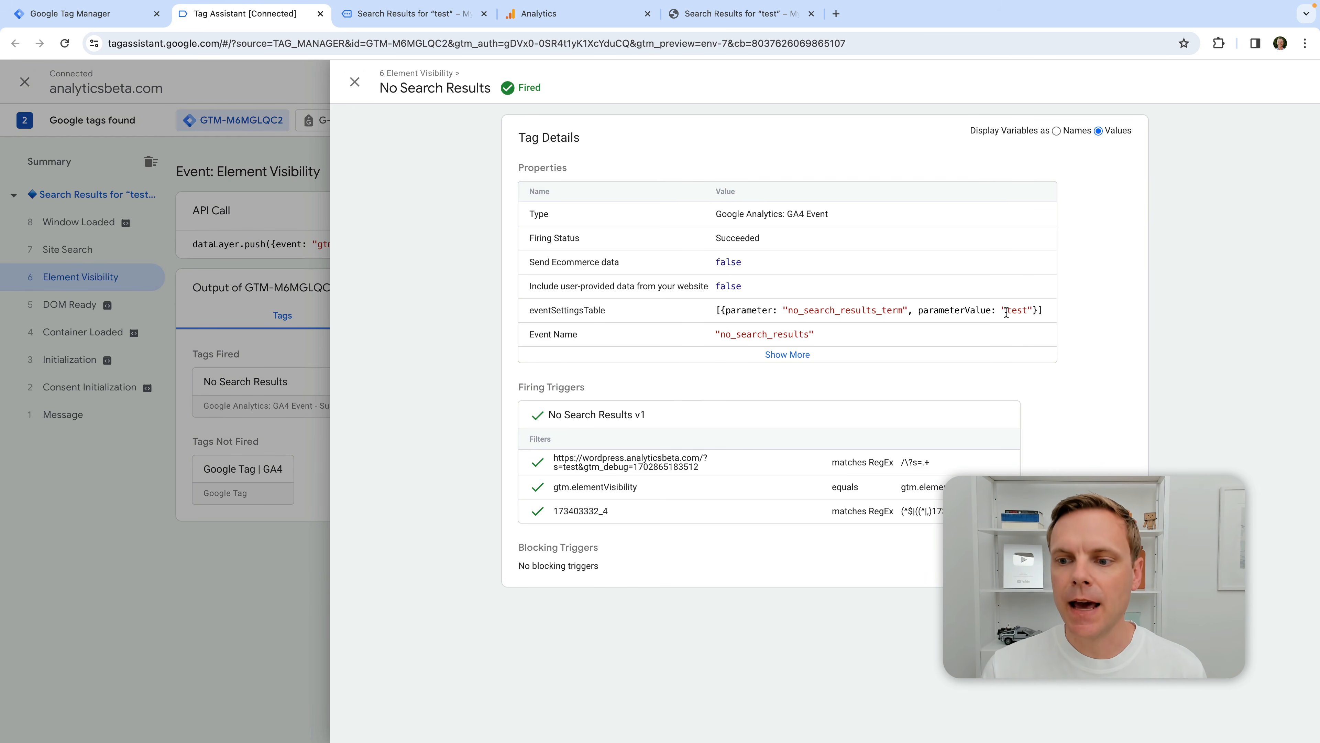
drag(1006, 312, 1027, 307)
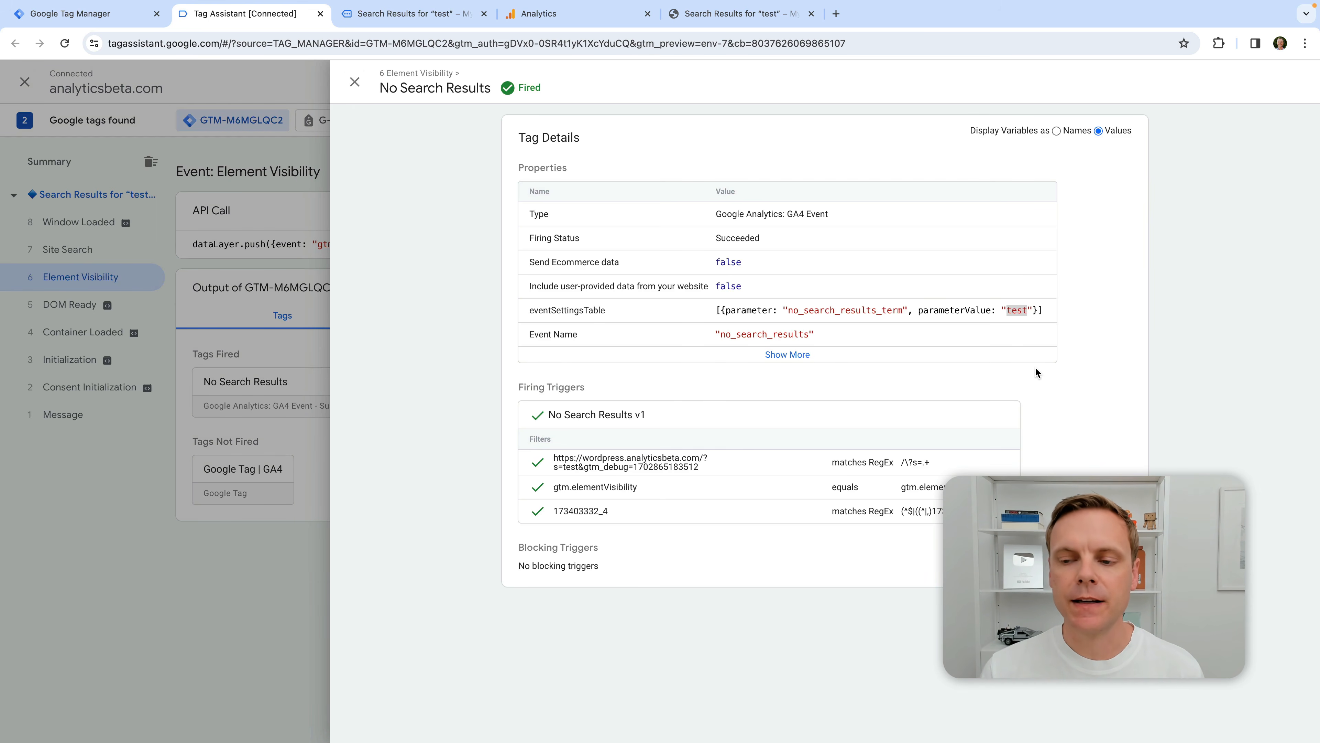
click(355, 85)
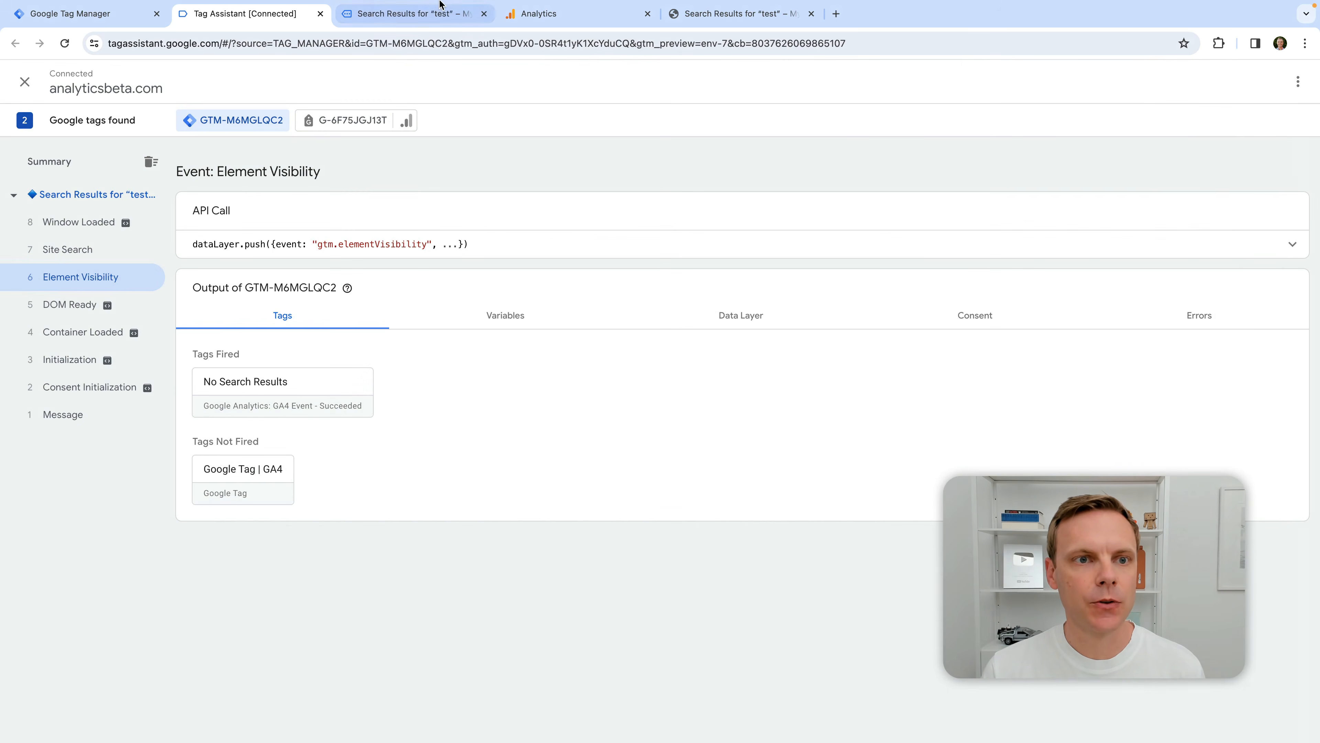
- Search the connected blog for "wordpress"
click(443, 19)
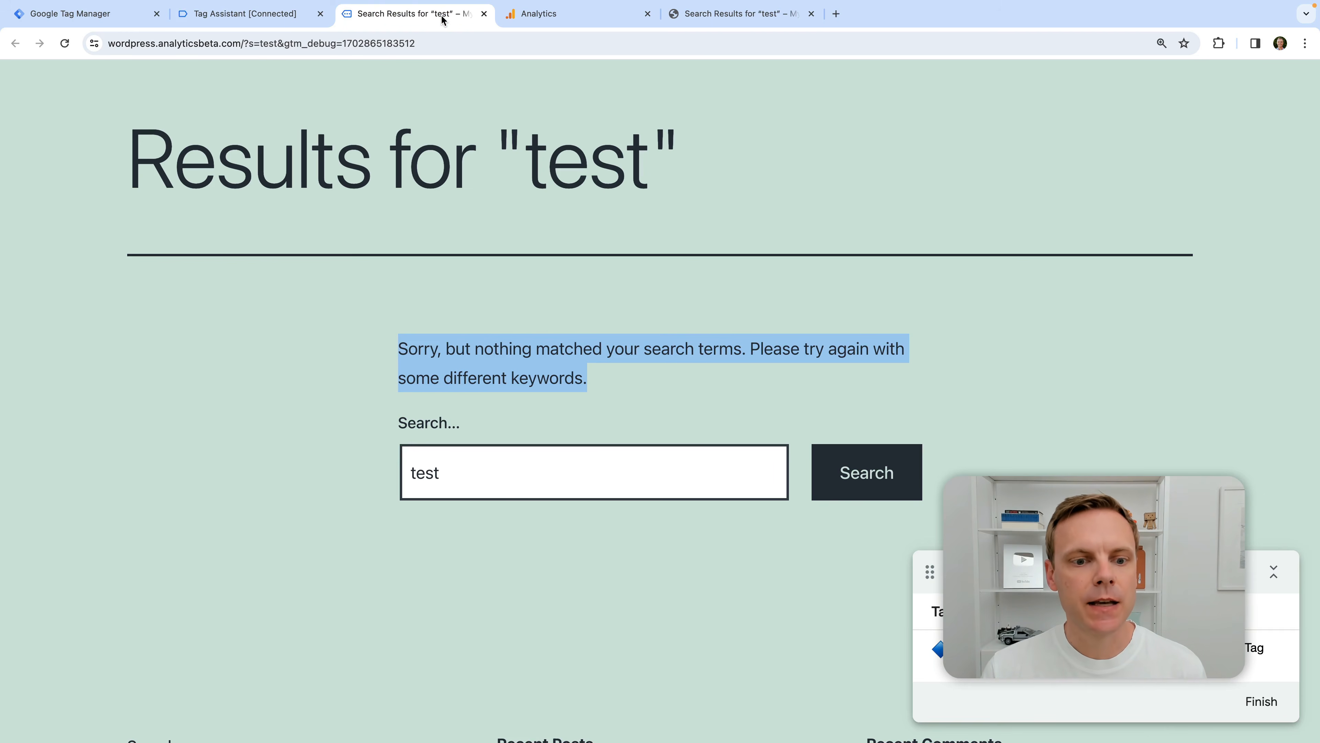
scroll(483, 427, up, 3)
scroll(472, 492, down, 3)
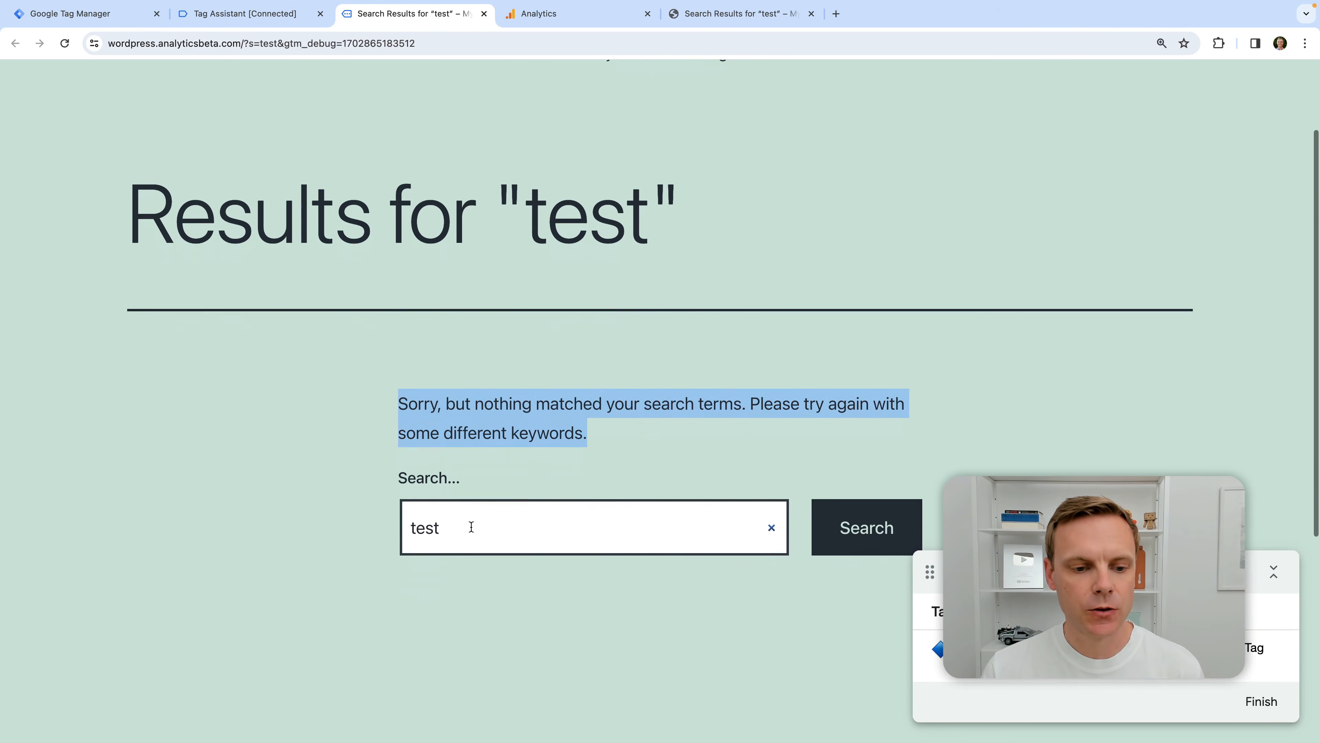
drag(468, 527, 383, 524)
text(w)
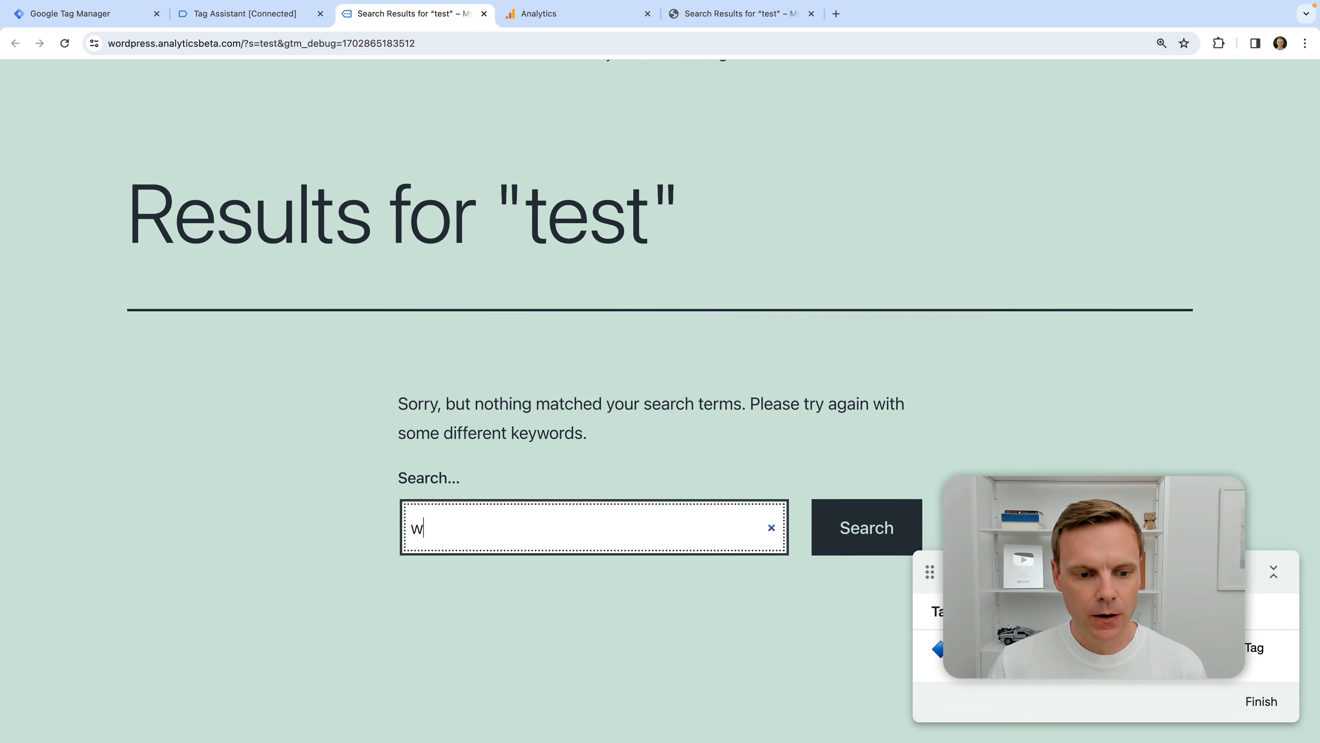
text(ordpress)
key(Return)
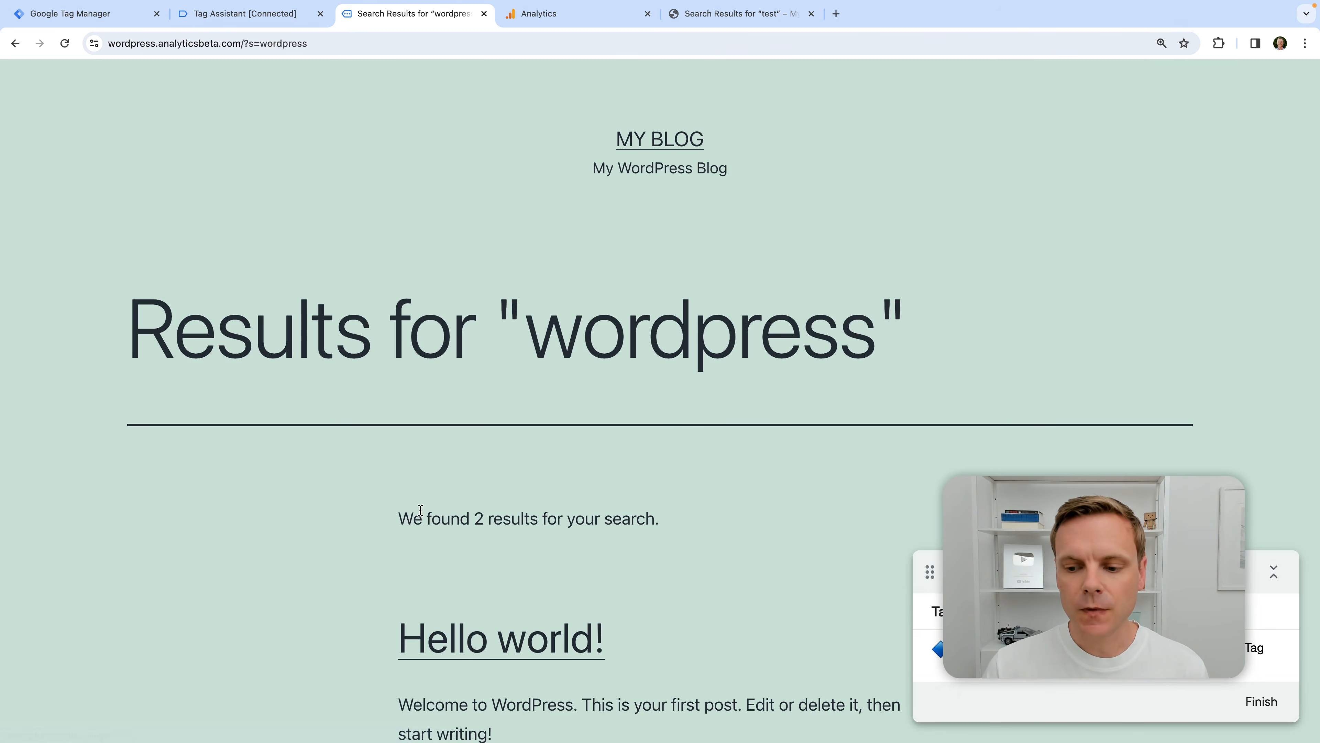
- Check in Tag Assistant which tags fired for the "wordpress" search results page
scroll(616, 519, down, 2)
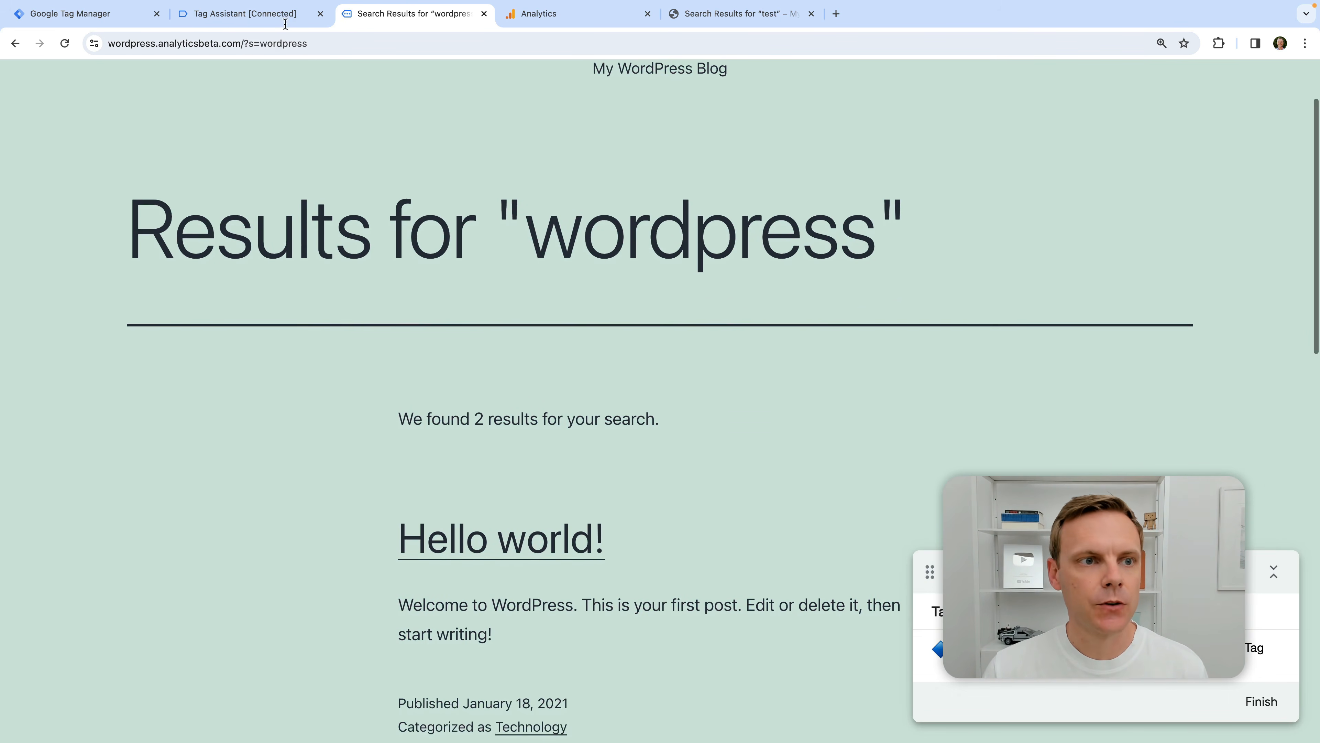
click(280, 15)
click(97, 196)
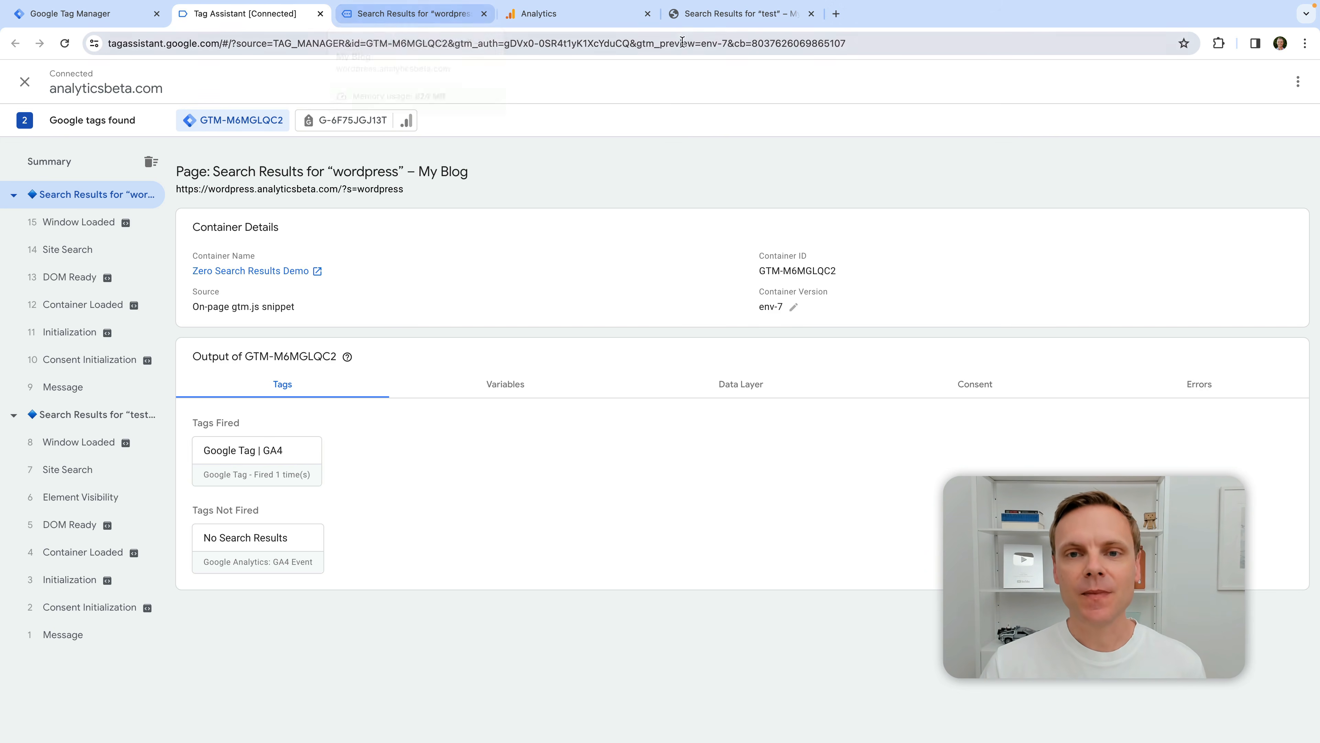
- Examine the section element's no-results class and the no-match message text on the inspected "test" search page
click(720, 21)
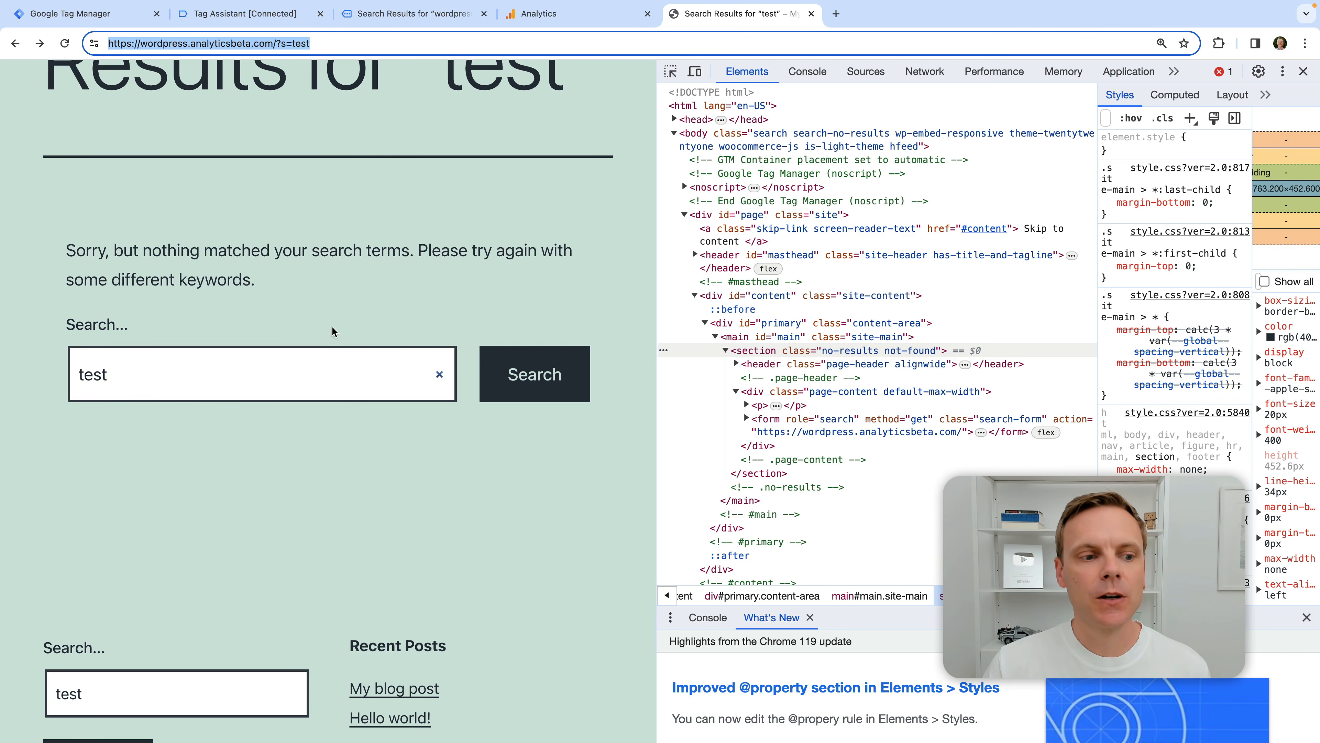
double_click(823, 351)
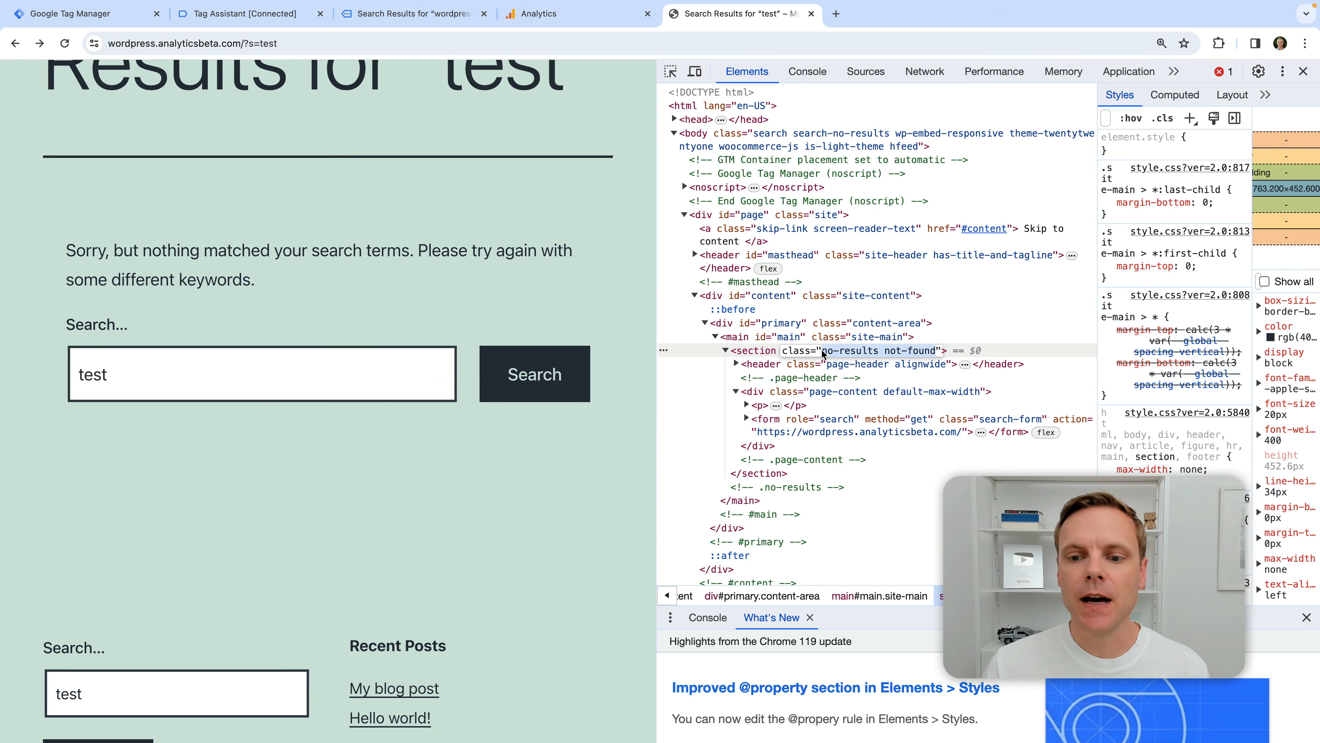
drag(824, 351, 881, 356)
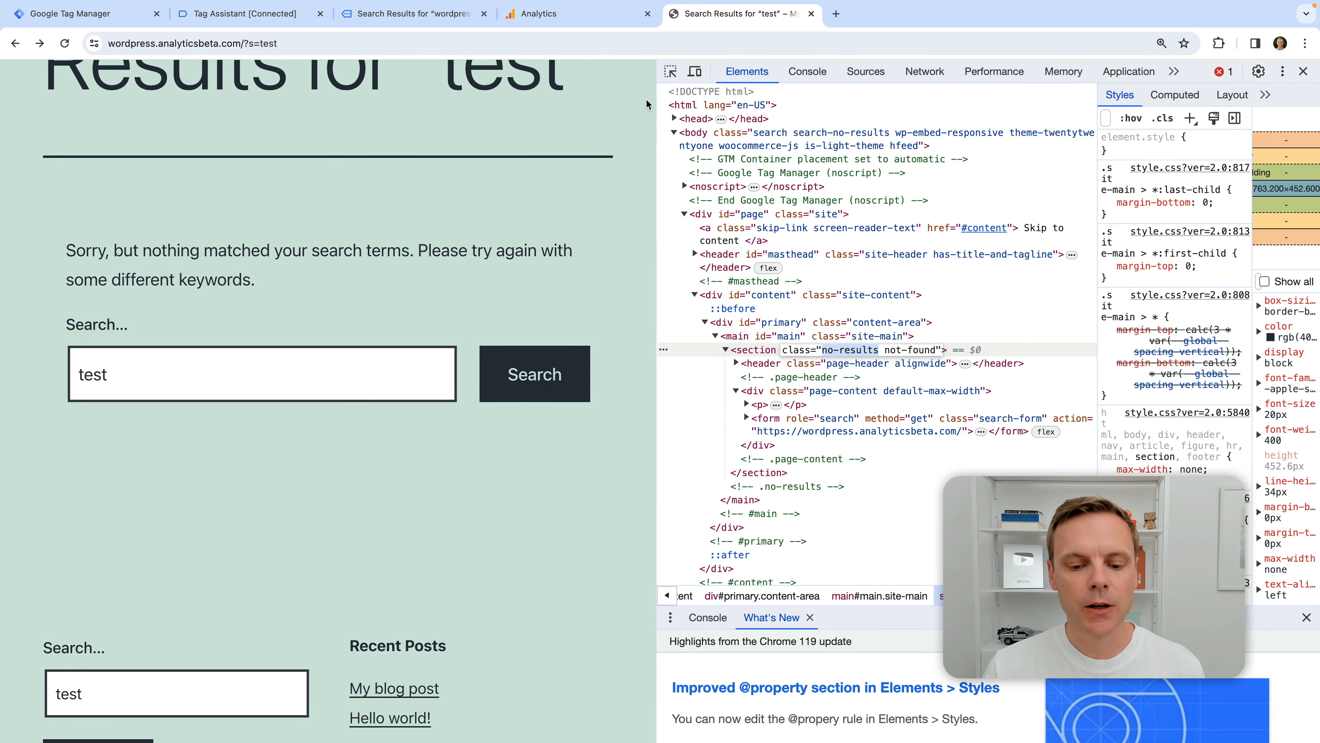
drag(67, 251, 410, 248)
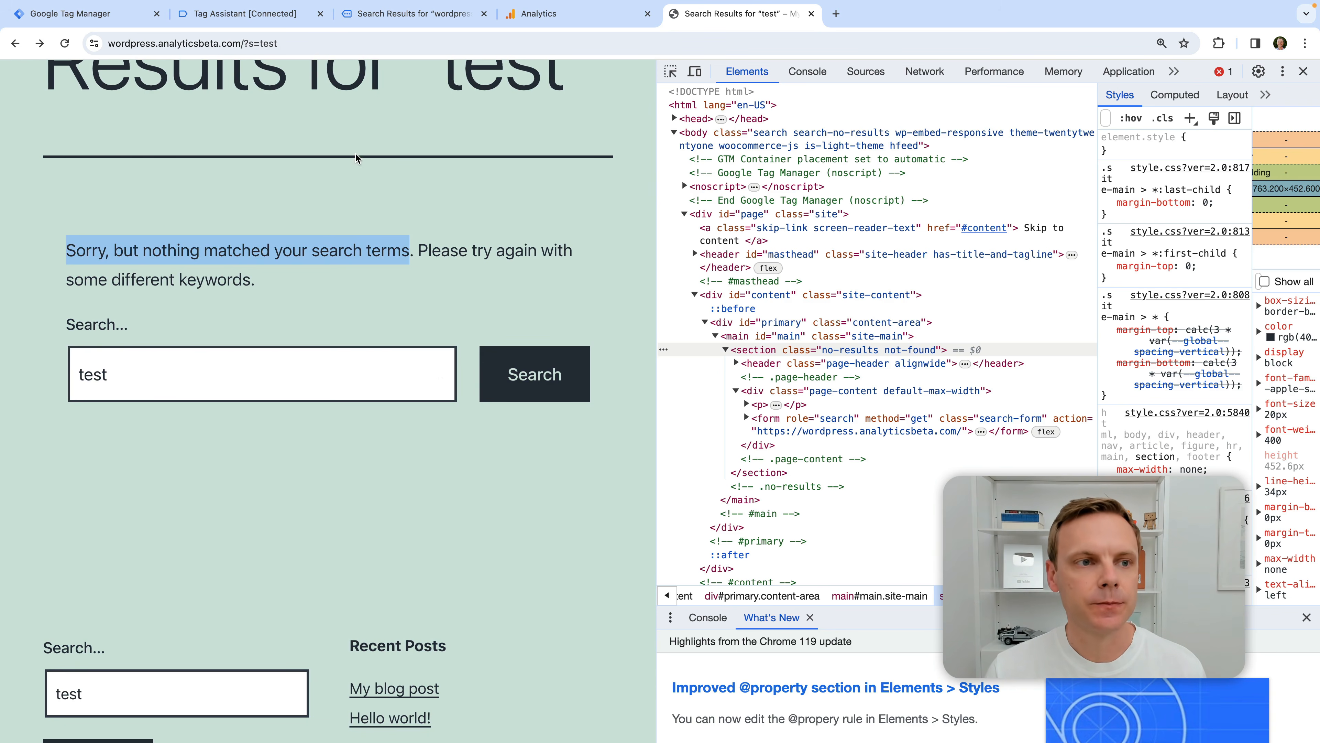
- Start a new user-defined variable in Google Tag Manager and name it "DOM Element"
click(125, 16)
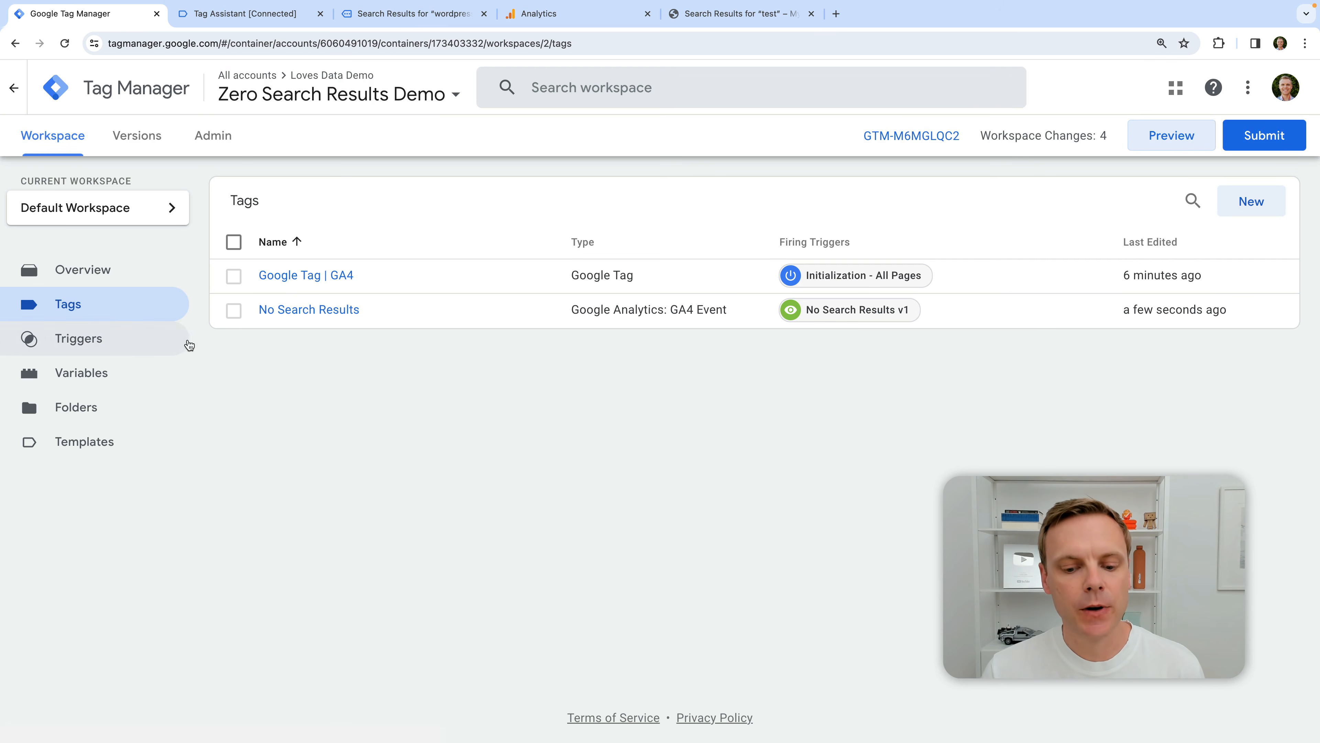
click(124, 342)
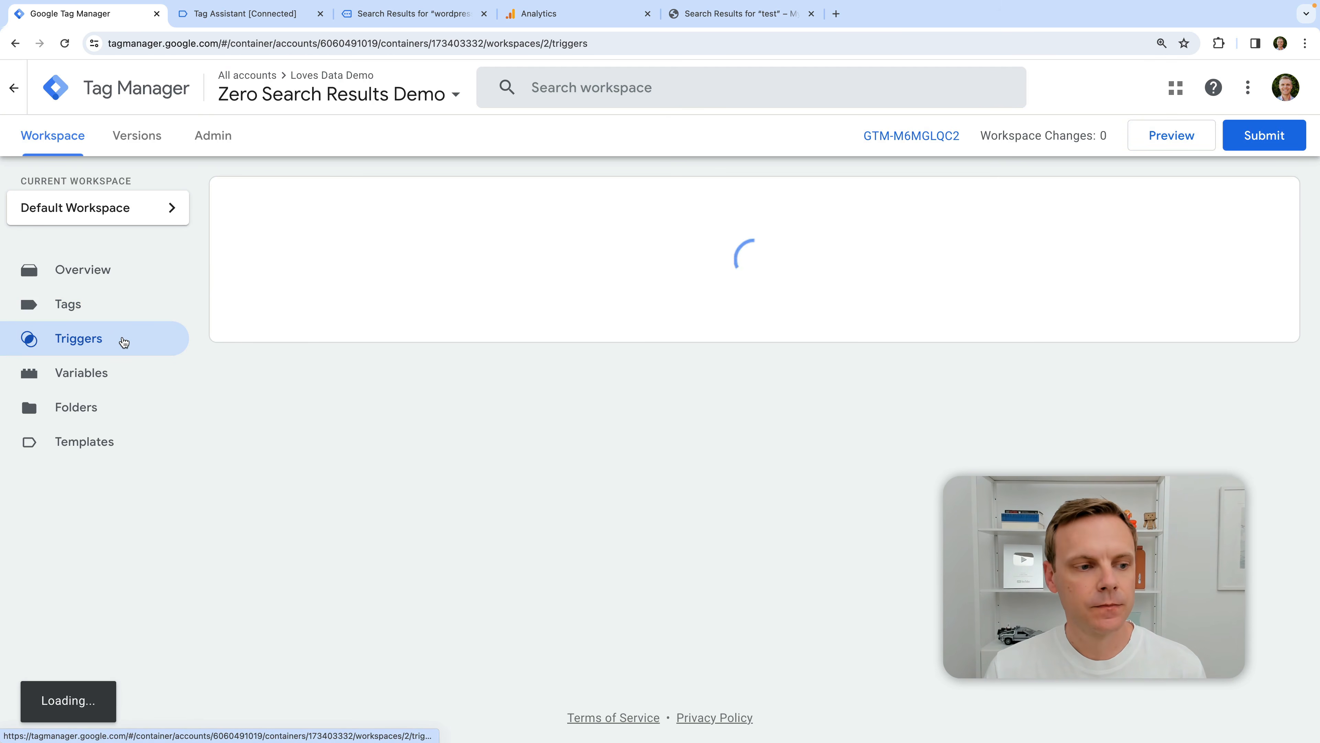
click(116, 374)
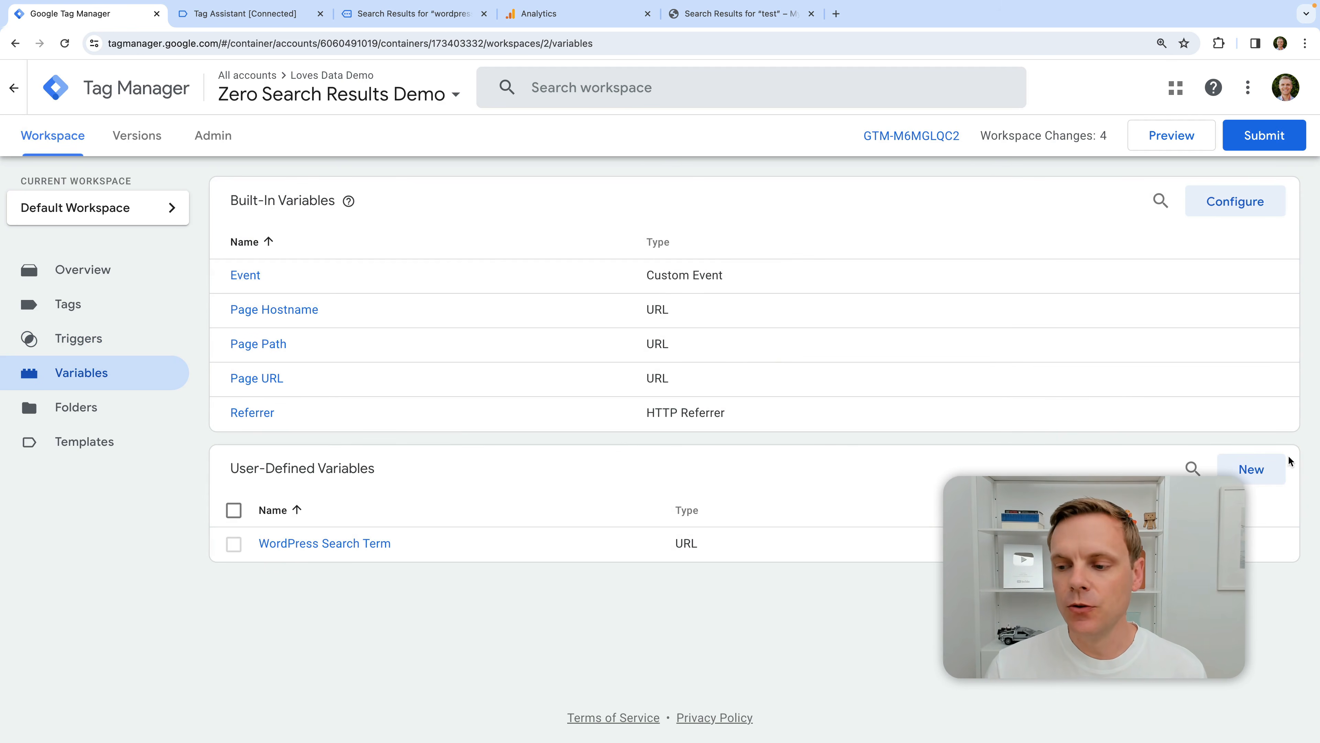
click(1251, 469)
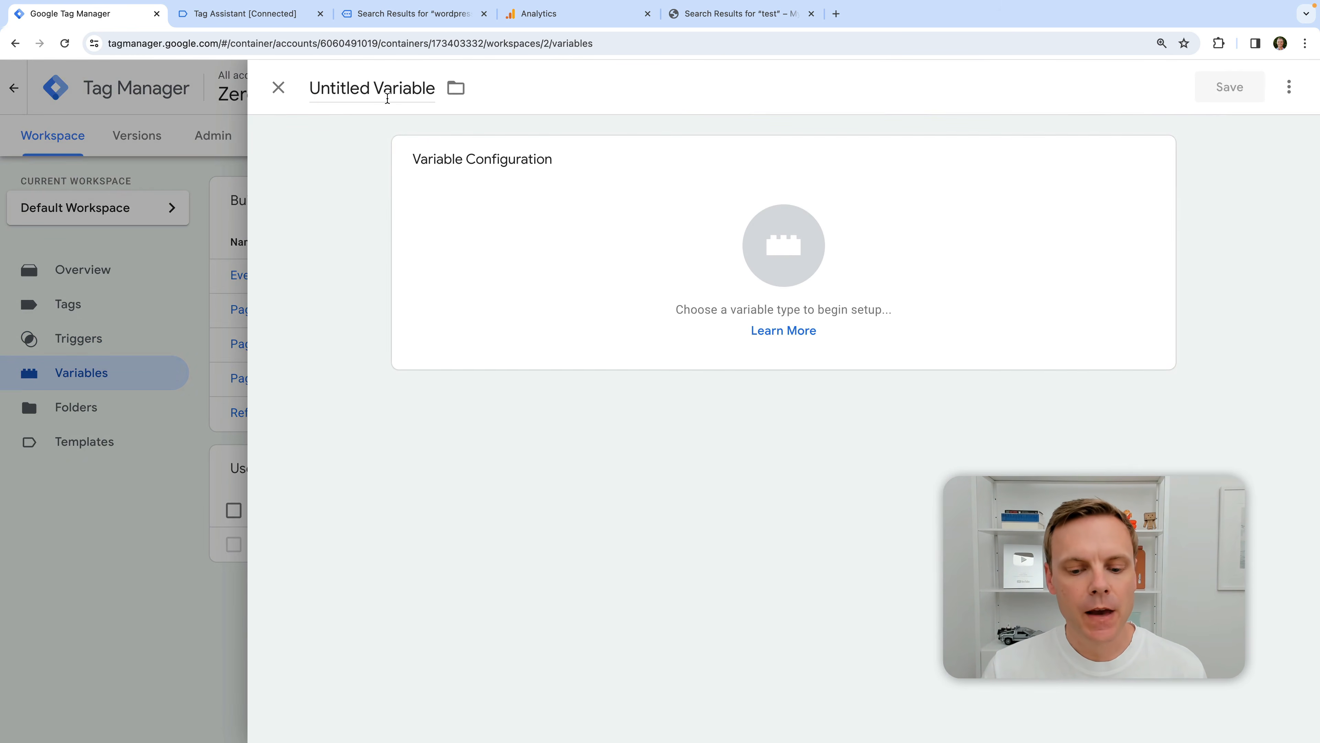
click(388, 95)
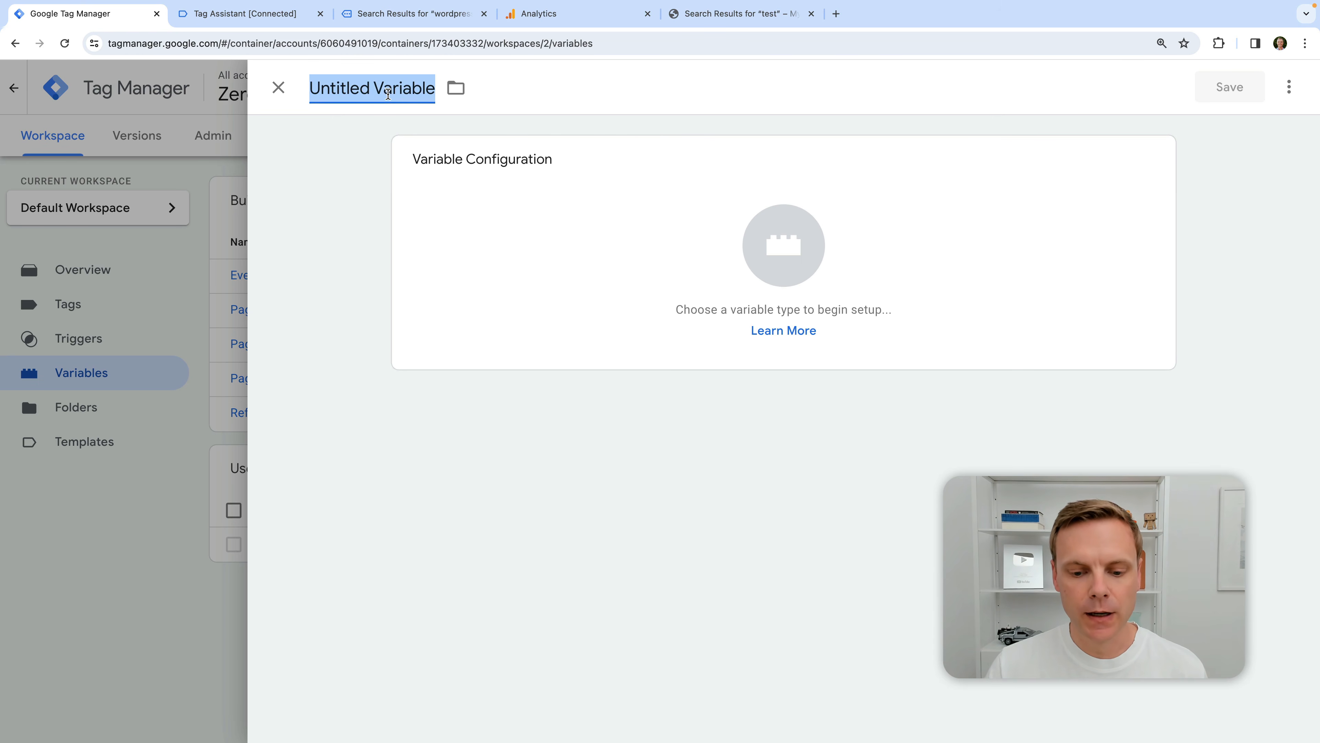
text(DOM E)
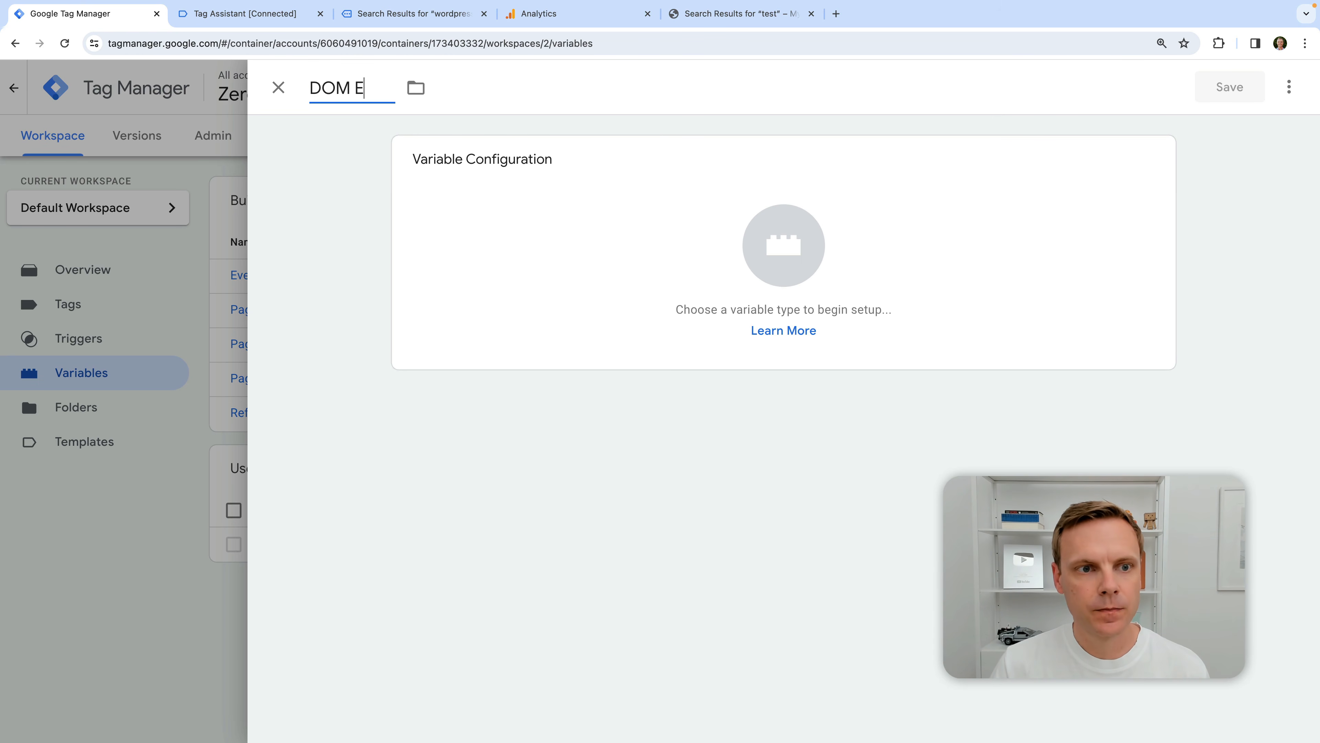
text(lement)
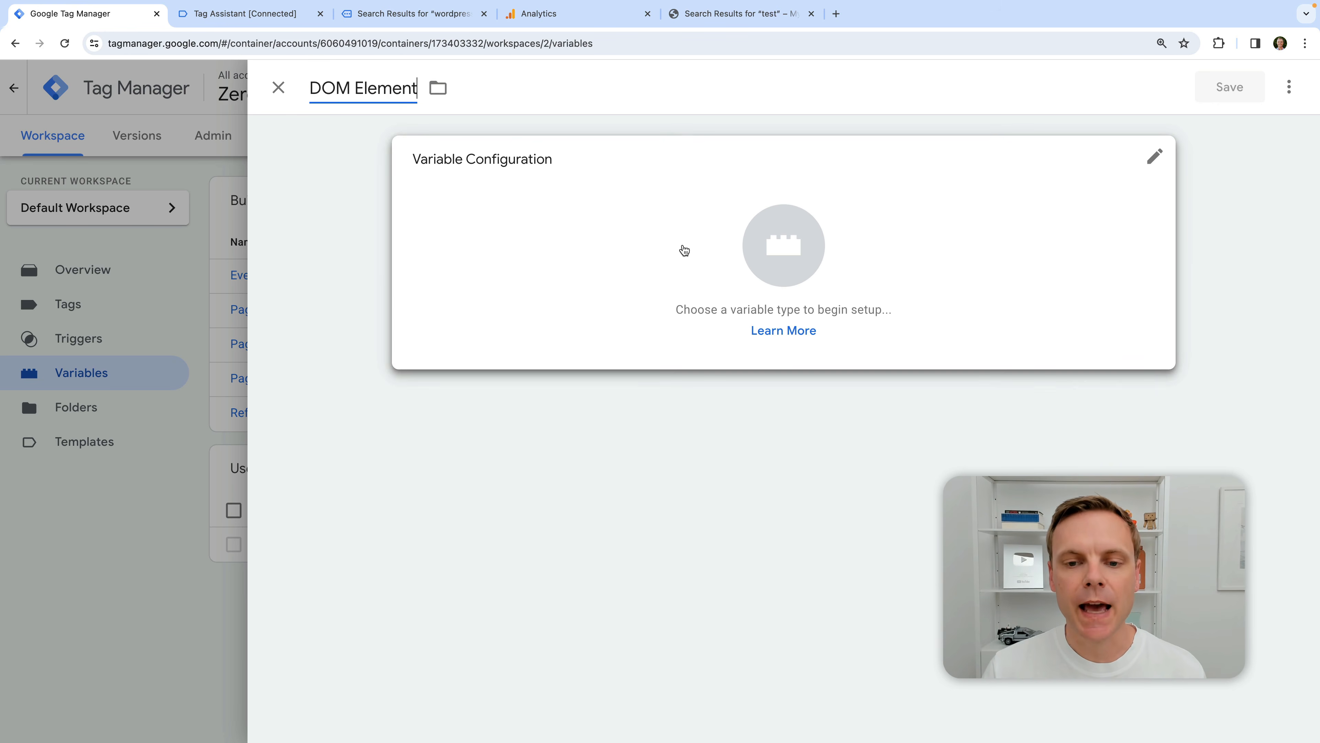
- Set the new variable's type to DOM Element
click(684, 248)
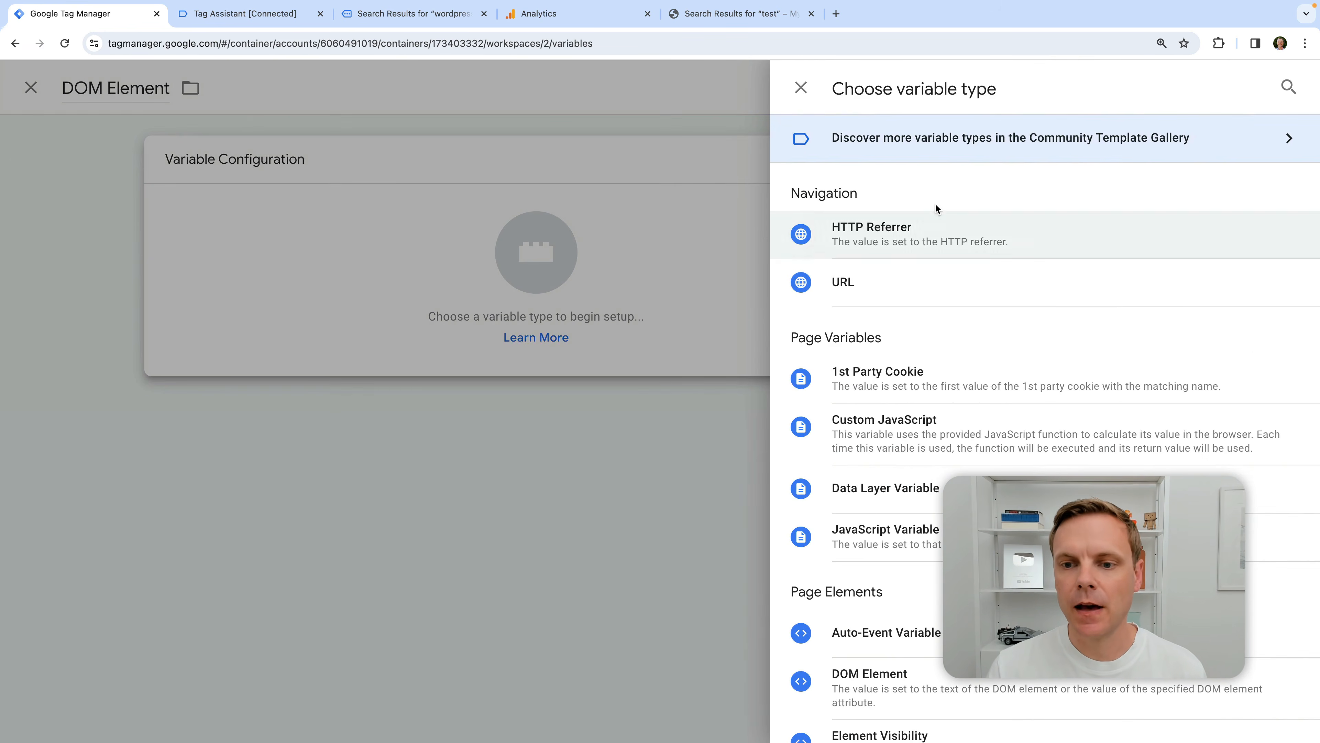
scroll(1110, 334, down, 3)
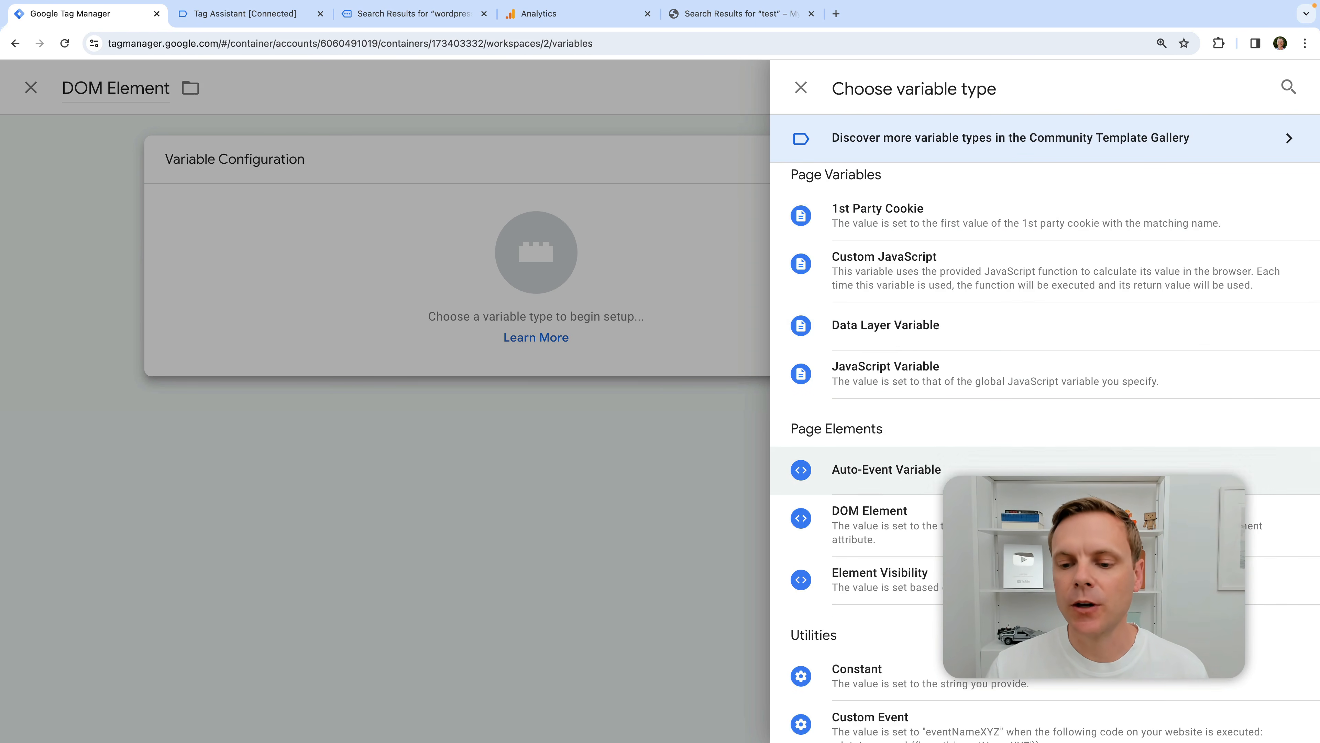
click(888, 513)
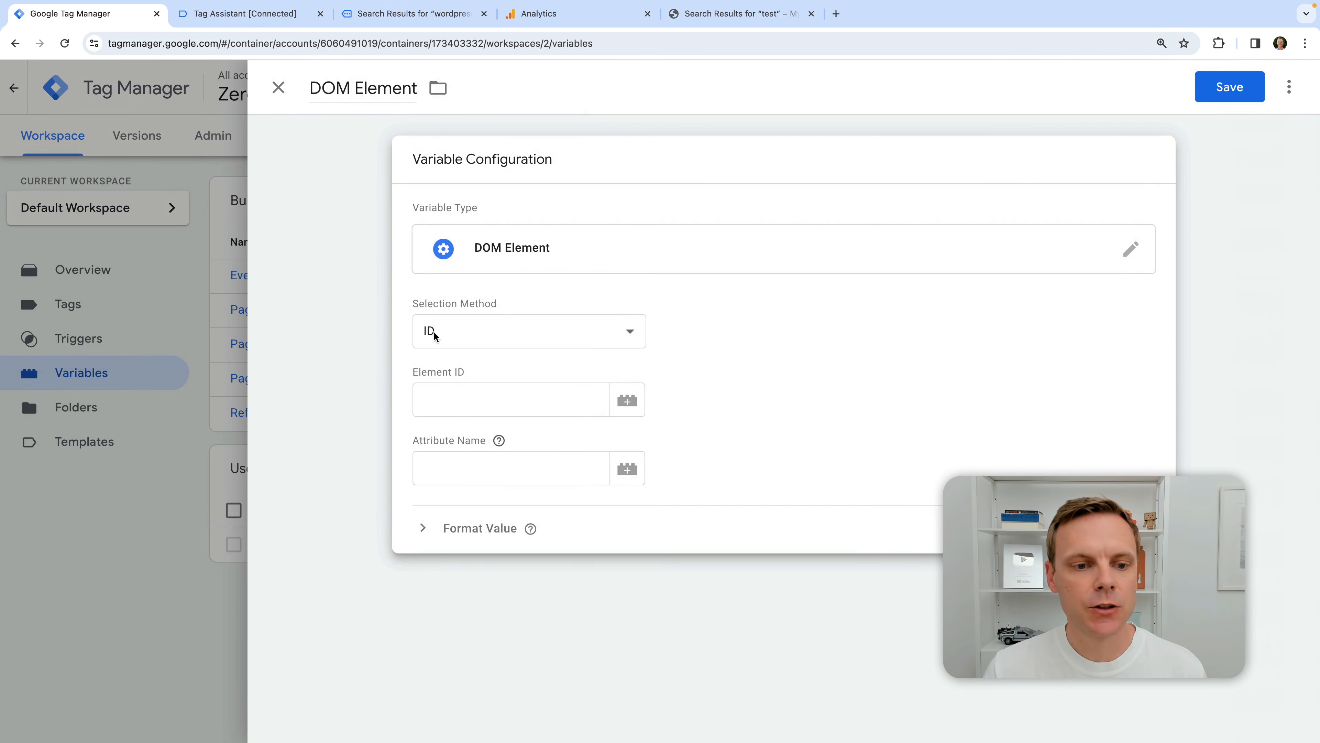
- Set the variable's selection method to CSS Selector and enter ".page-content p" as the element selector
click(433, 331)
click(535, 351)
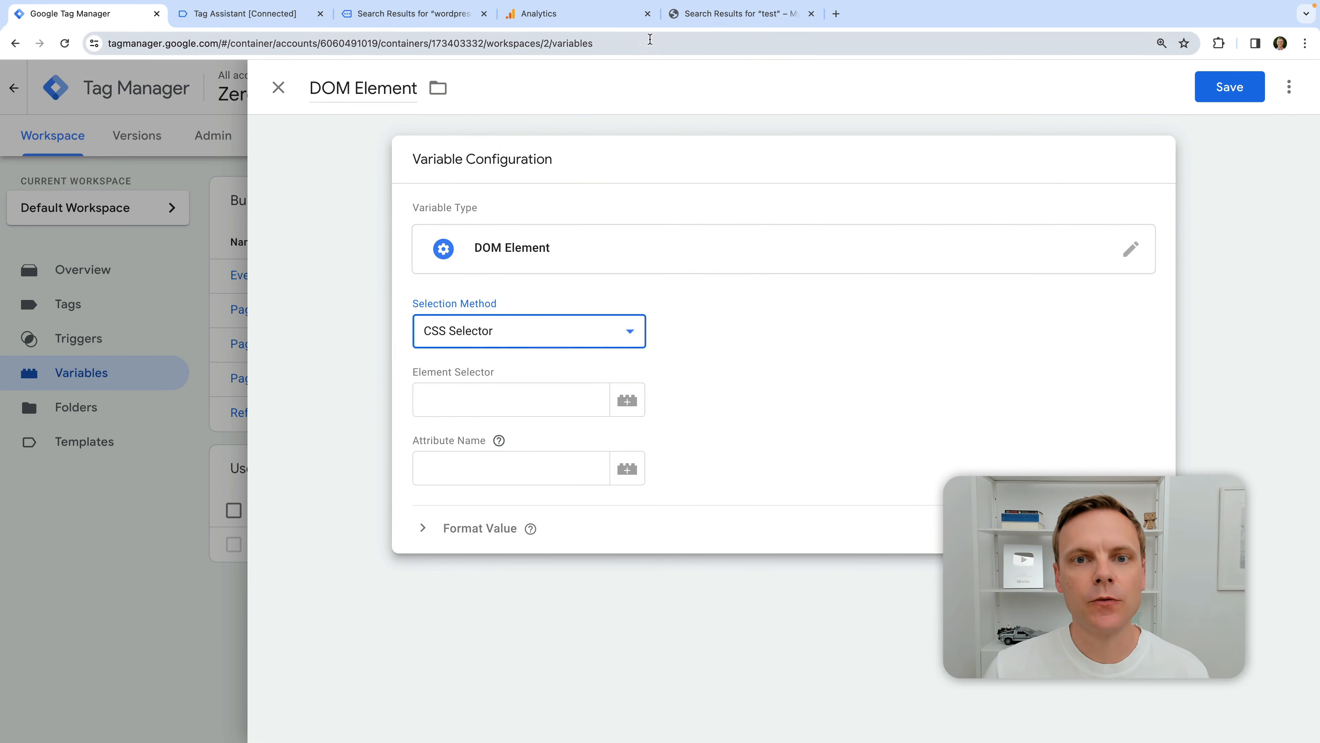
click(747, 19)
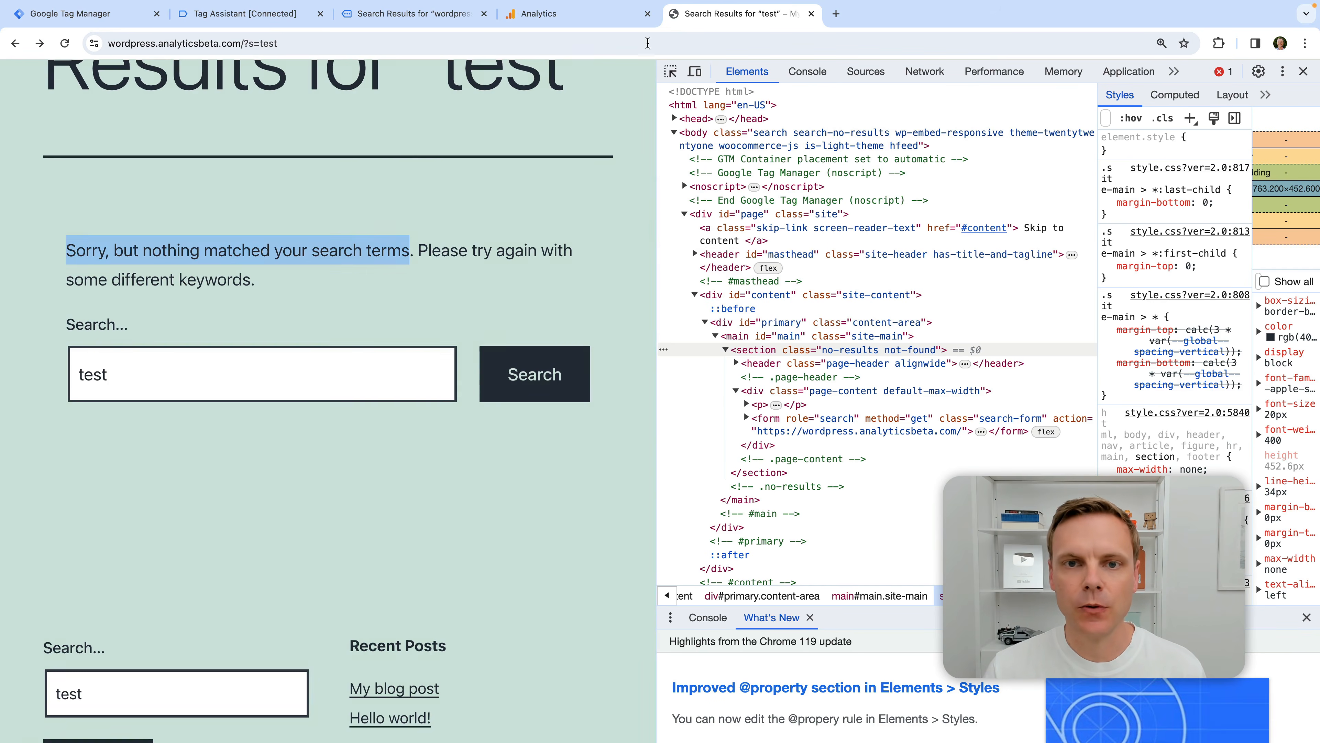
click(120, 15)
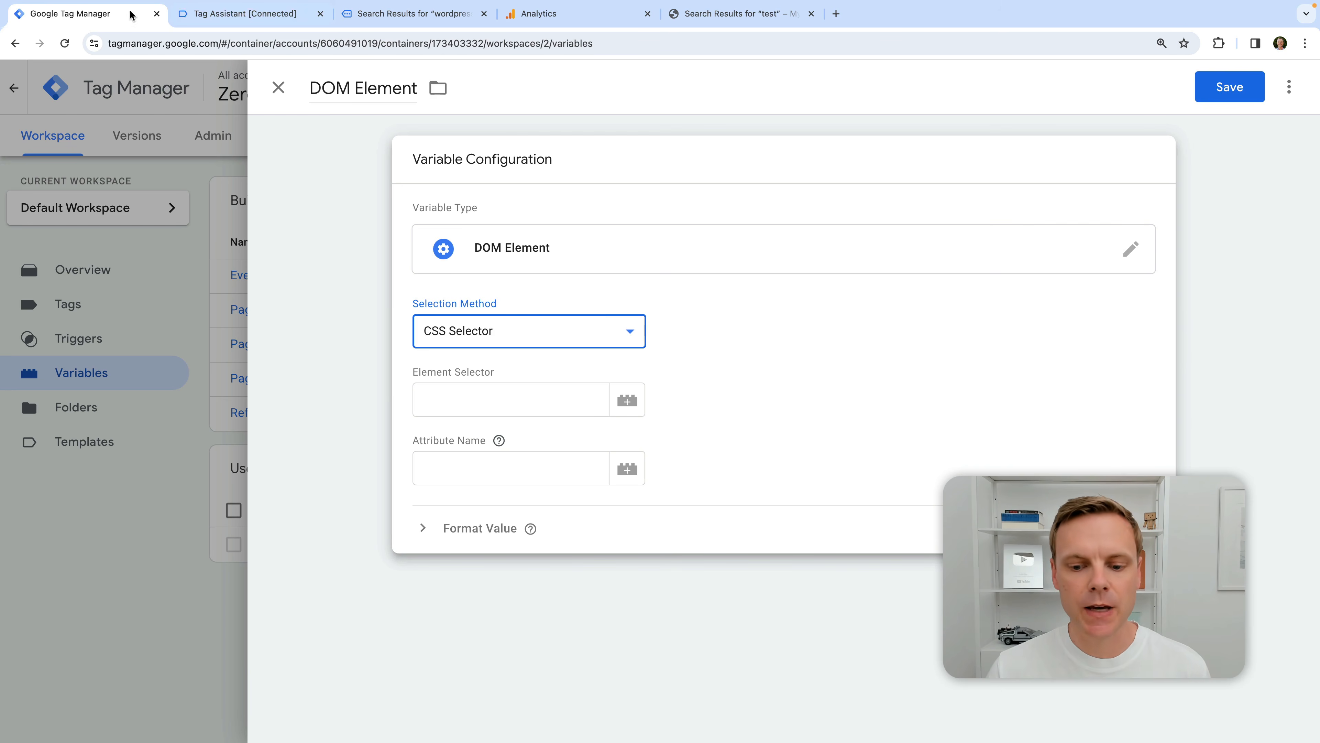
click(470, 396)
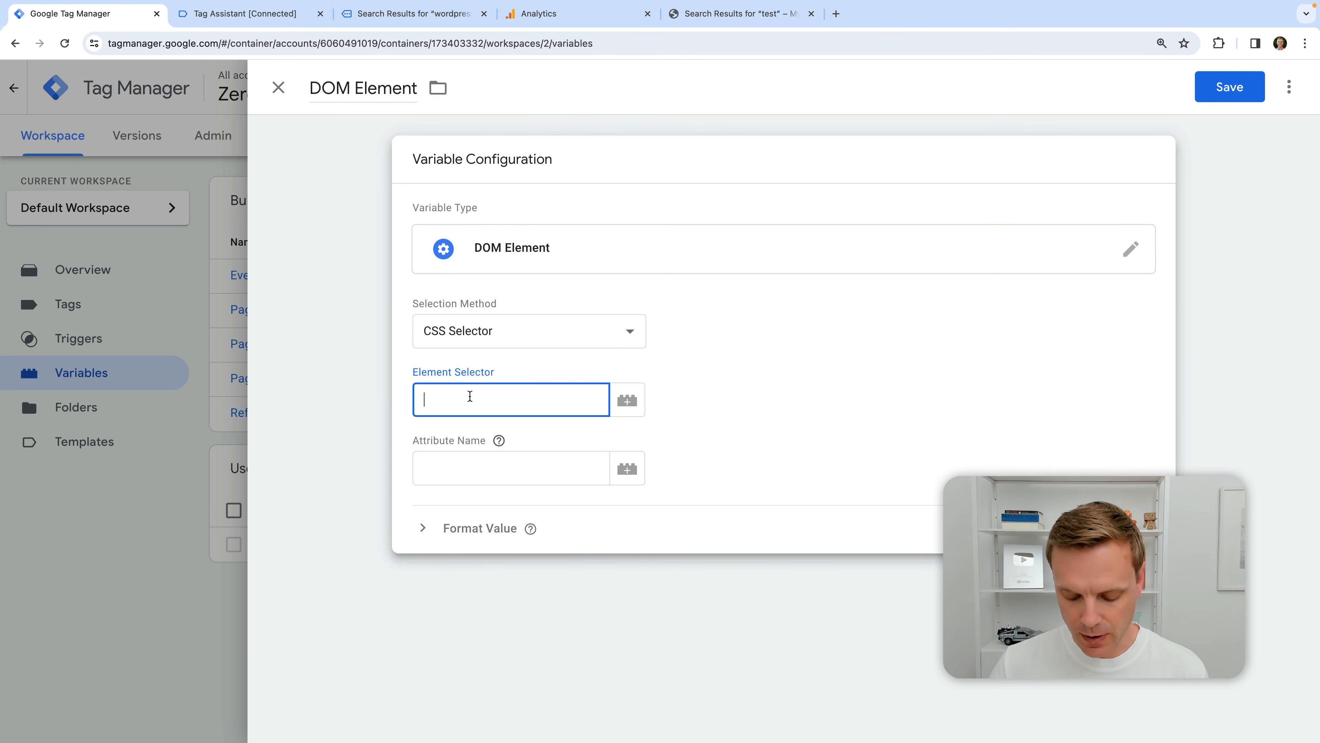
text(.page)
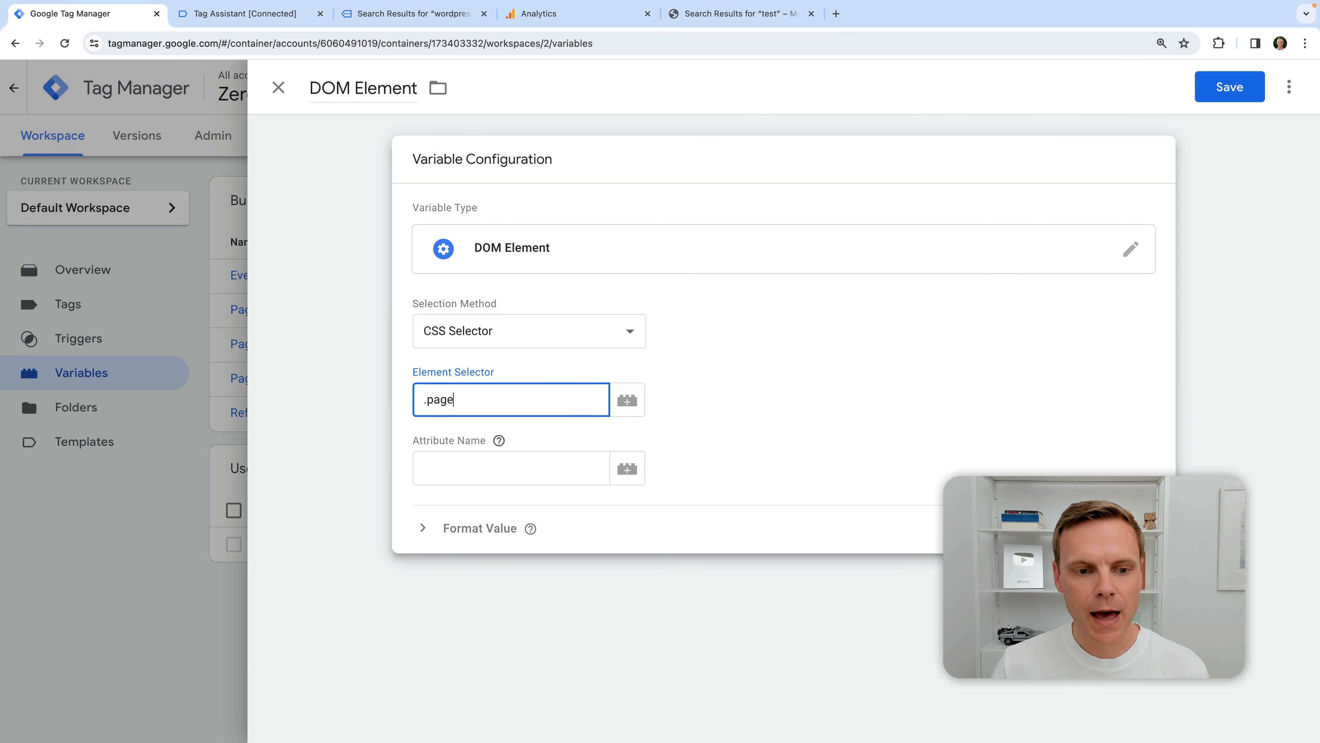
text(-content p)
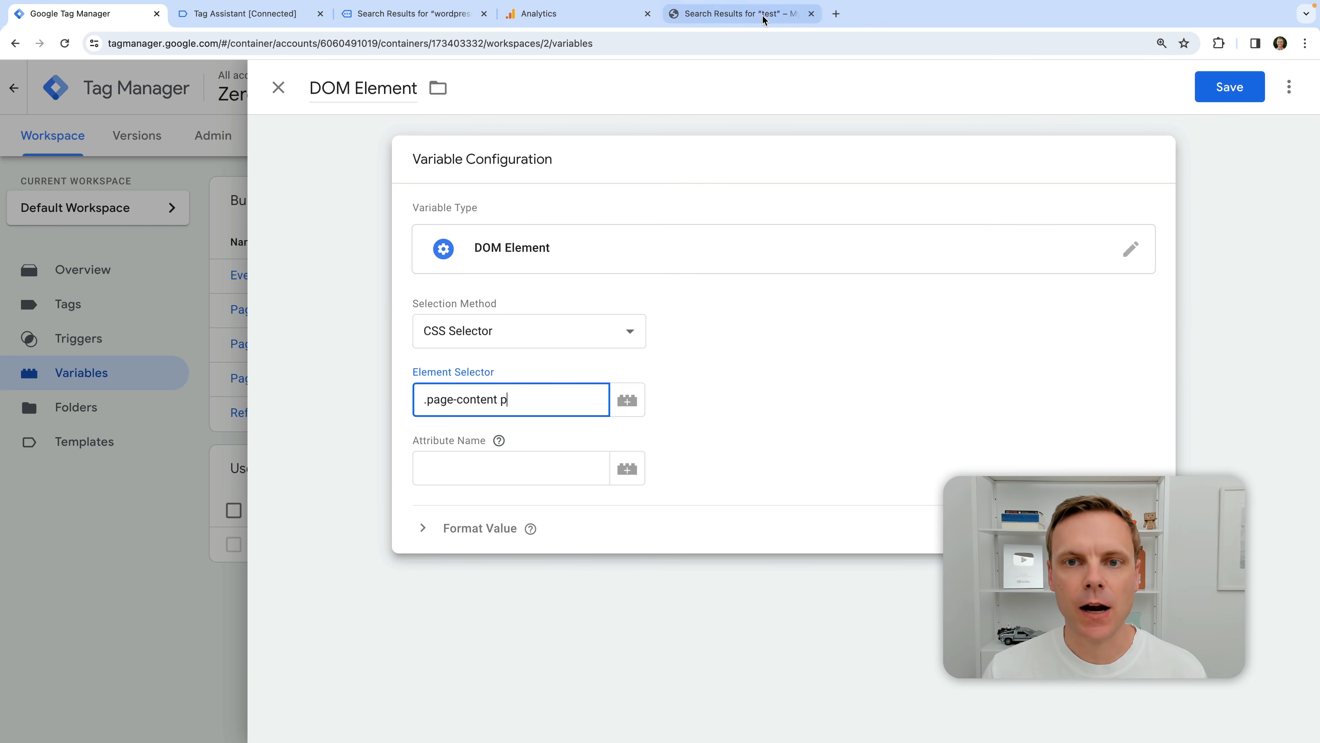
- Inspect the no-match message on the "test" search results page and examine the page-content class of its parent div
click(740, 13)
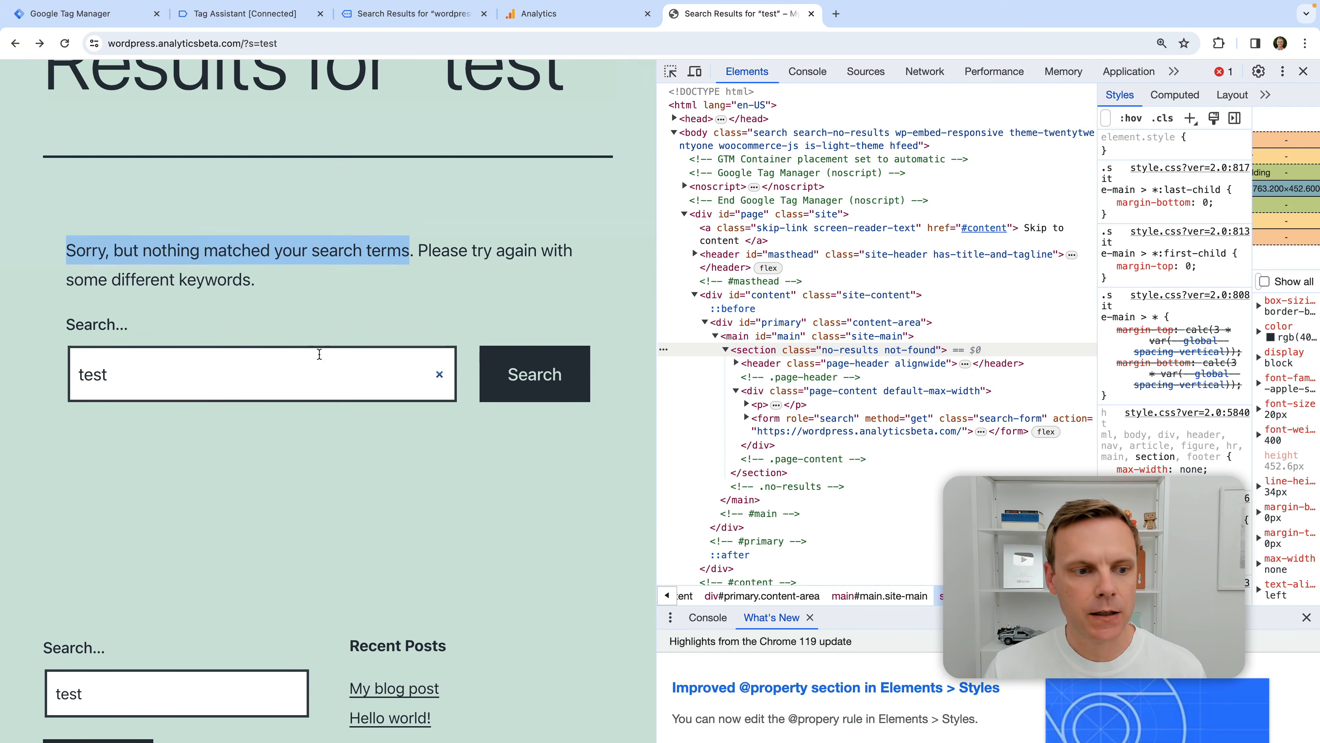
right_click(140, 243)
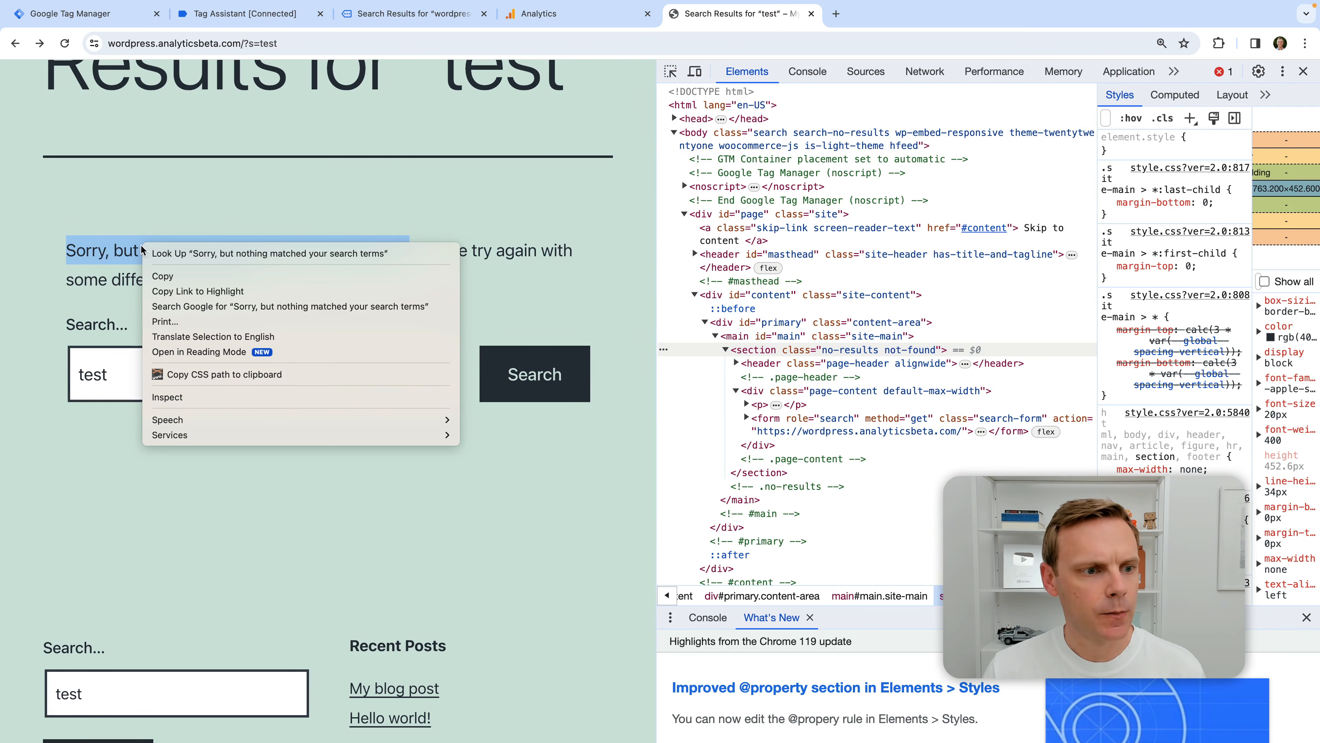
click(227, 397)
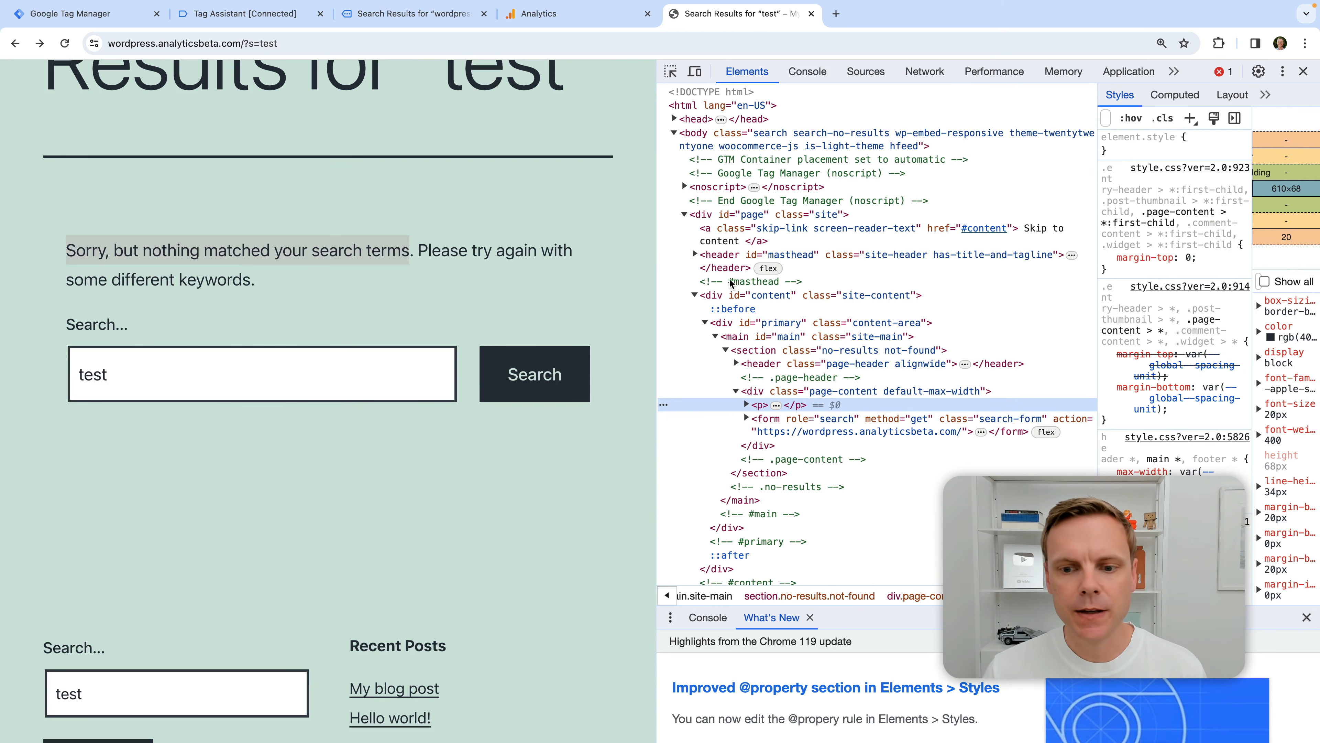
click(812, 391)
double_click(812, 392)
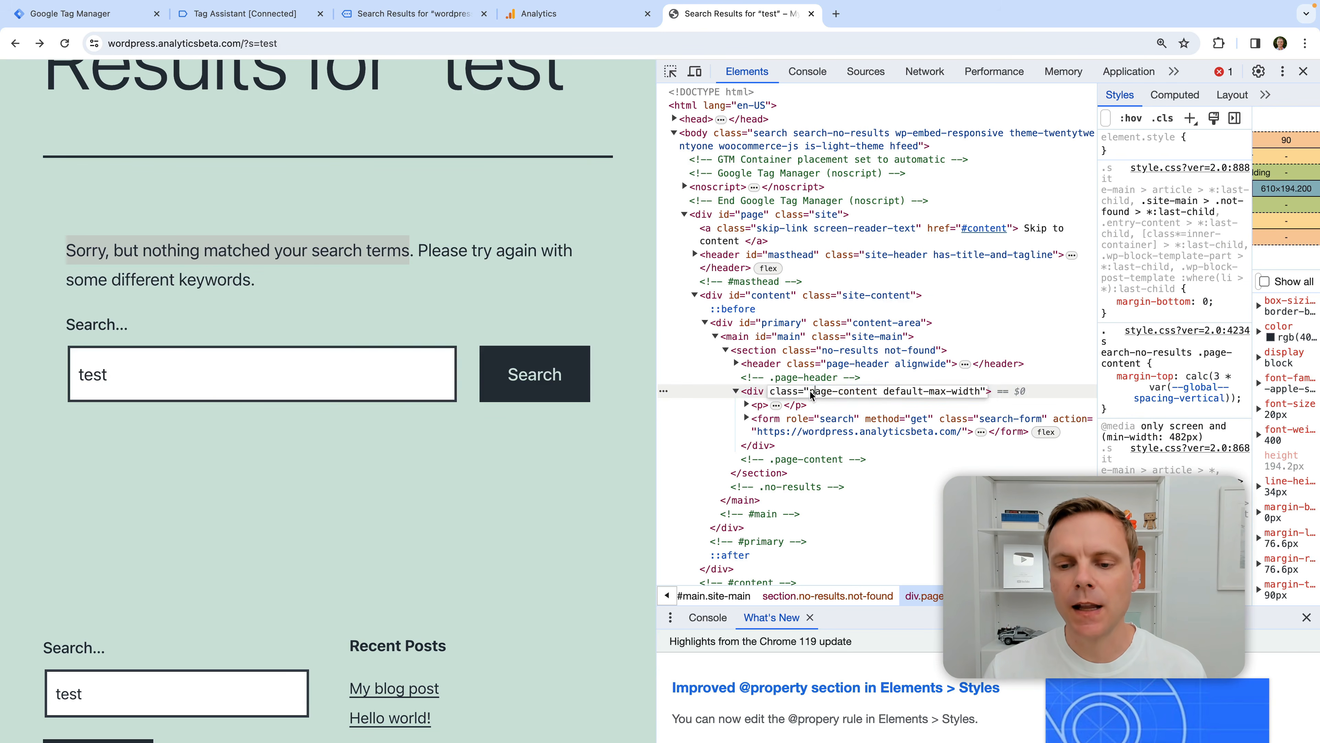
drag(810, 392, 878, 392)
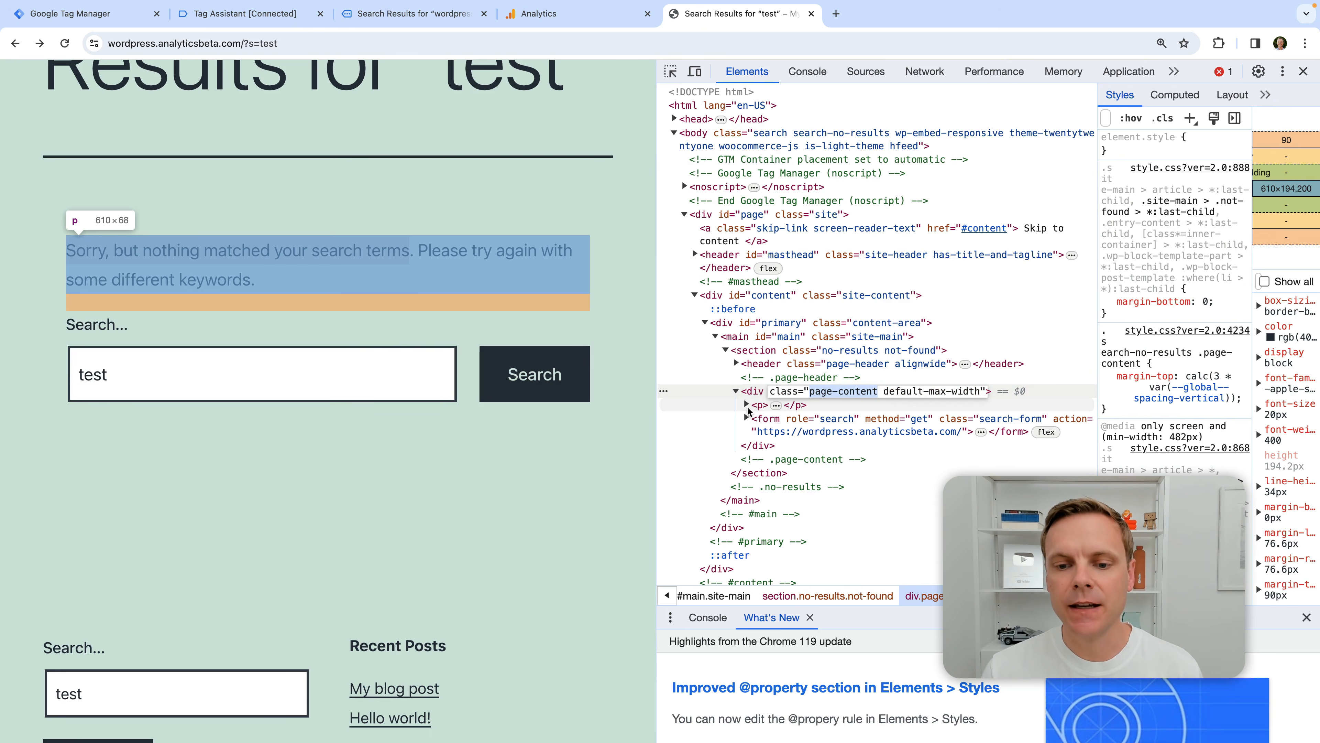
- Expand the message's paragraph element and copy the text "Sorry, but nothing matched your search terms" from the page code
click(747, 406)
click(747, 406)
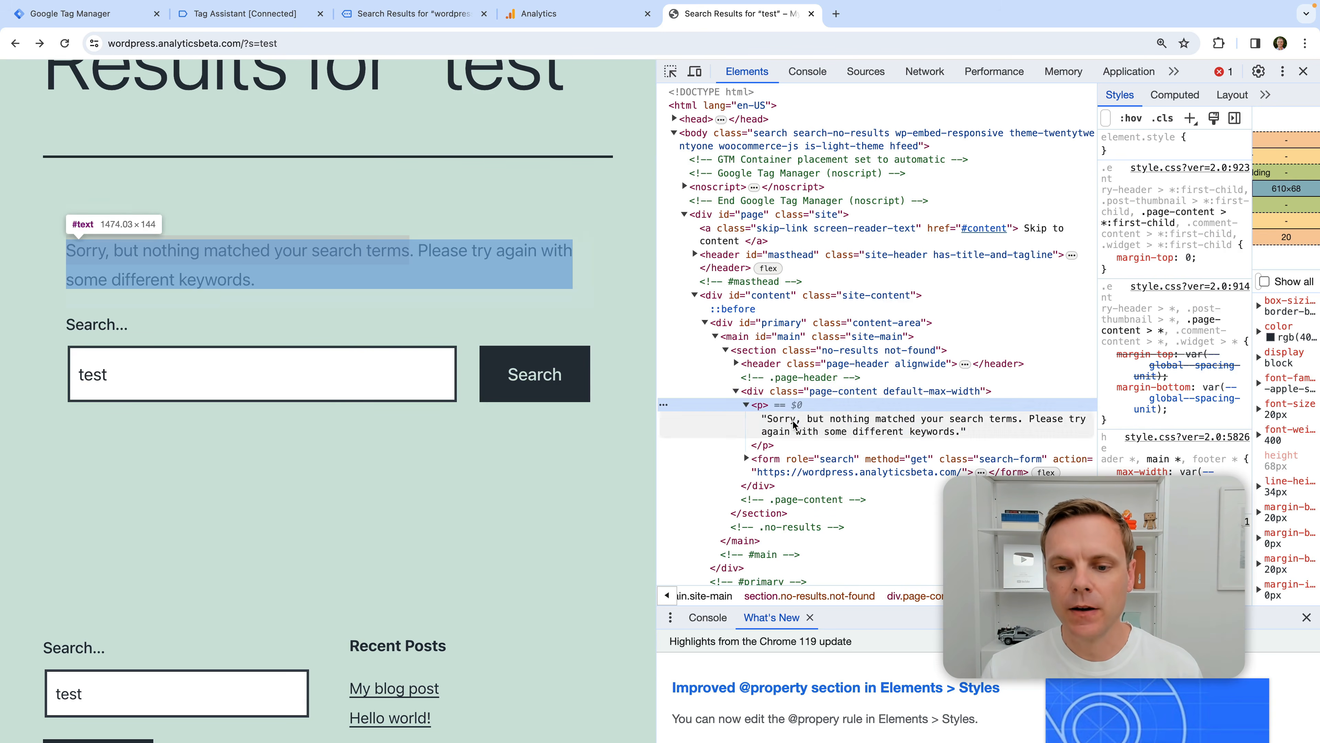
double_click(792, 421)
drag(768, 419, 1019, 419)
key(super+c)
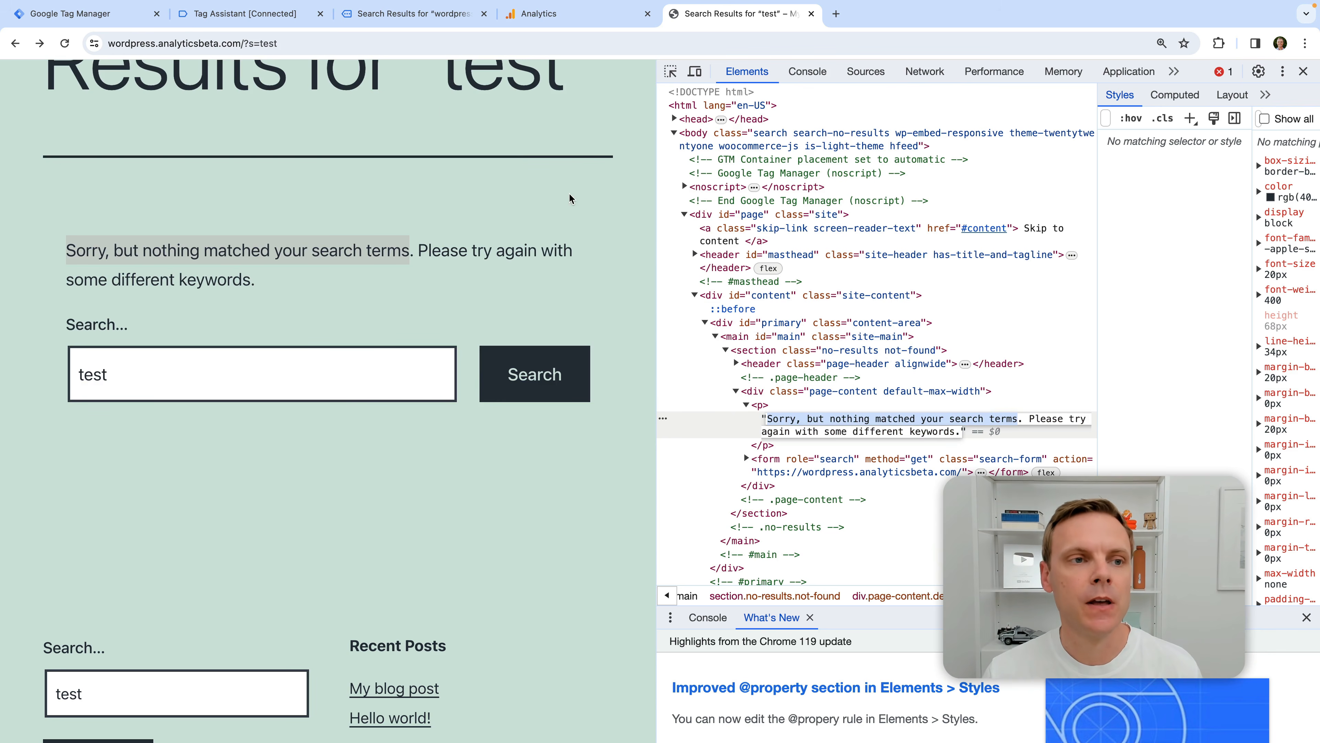
- Return to Google Tag Manager and save the DOM Element variable
click(128, 20)
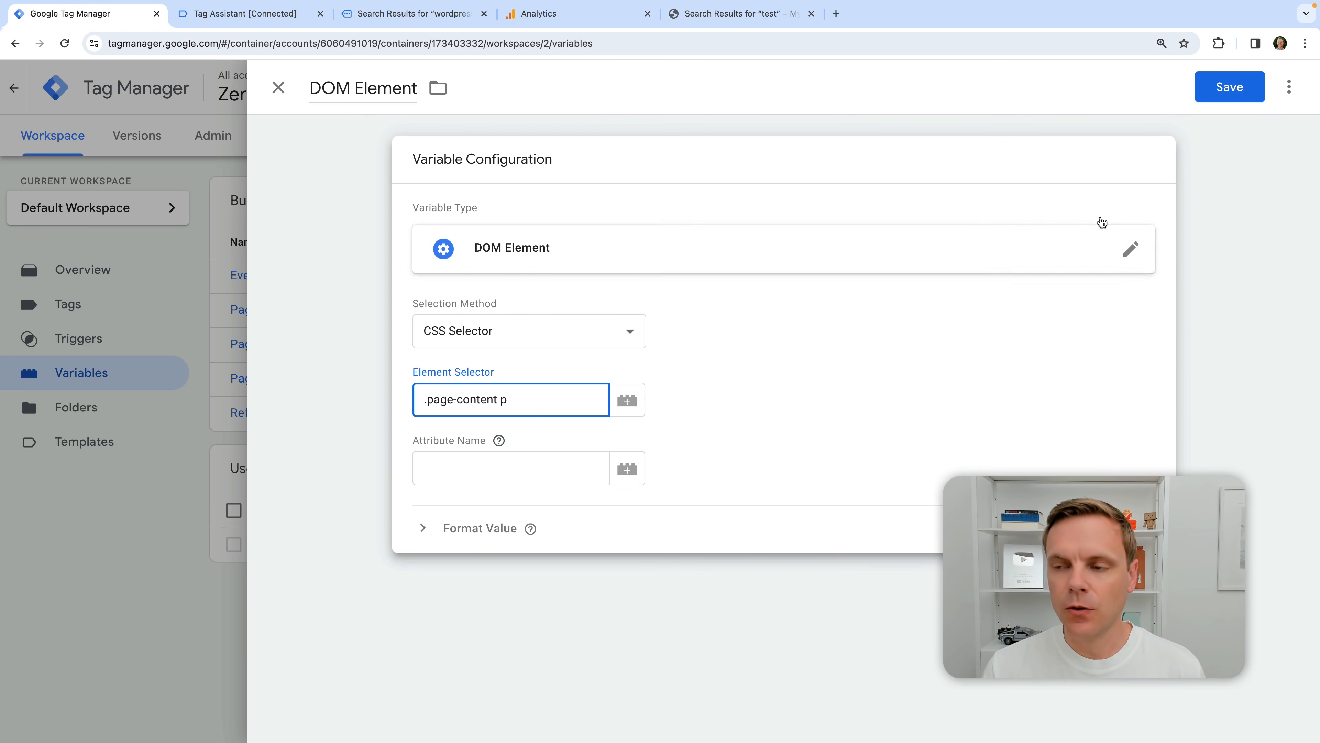
click(1243, 87)
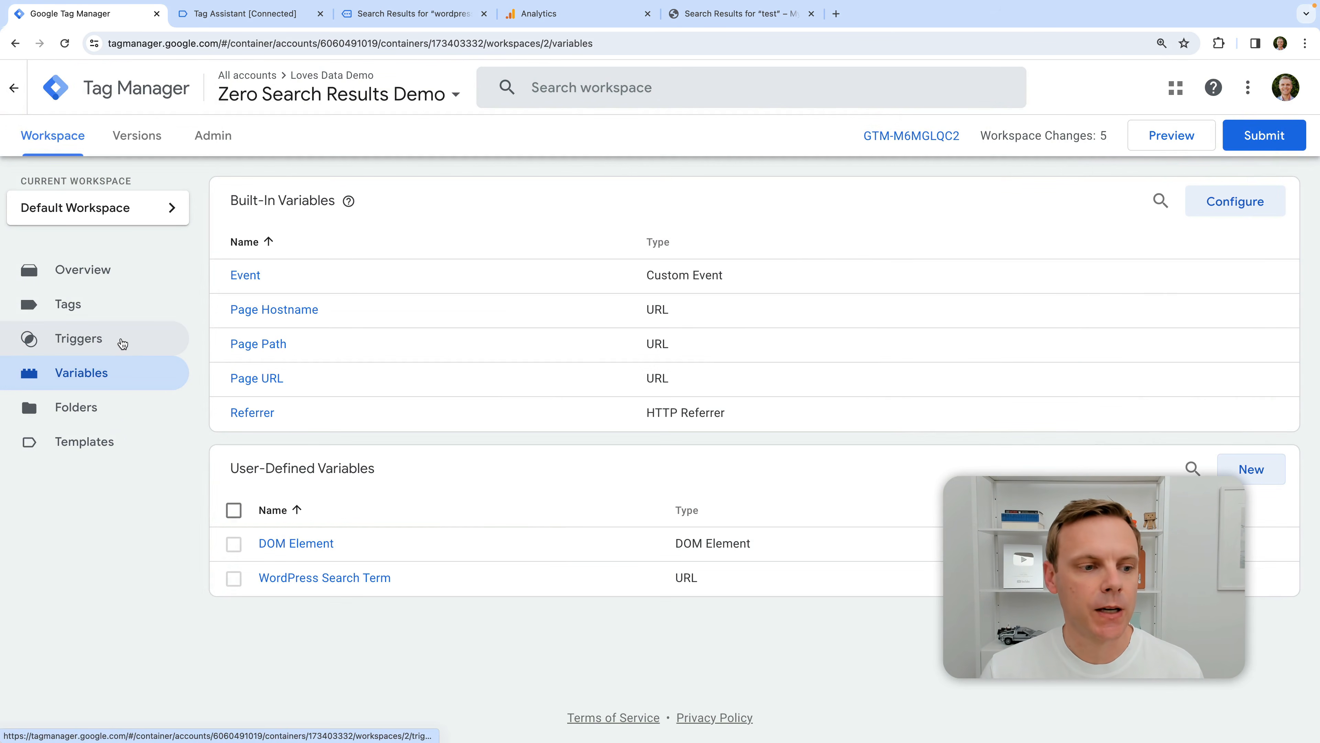
- Create a new trigger and name it "No Search Results v2"
click(121, 344)
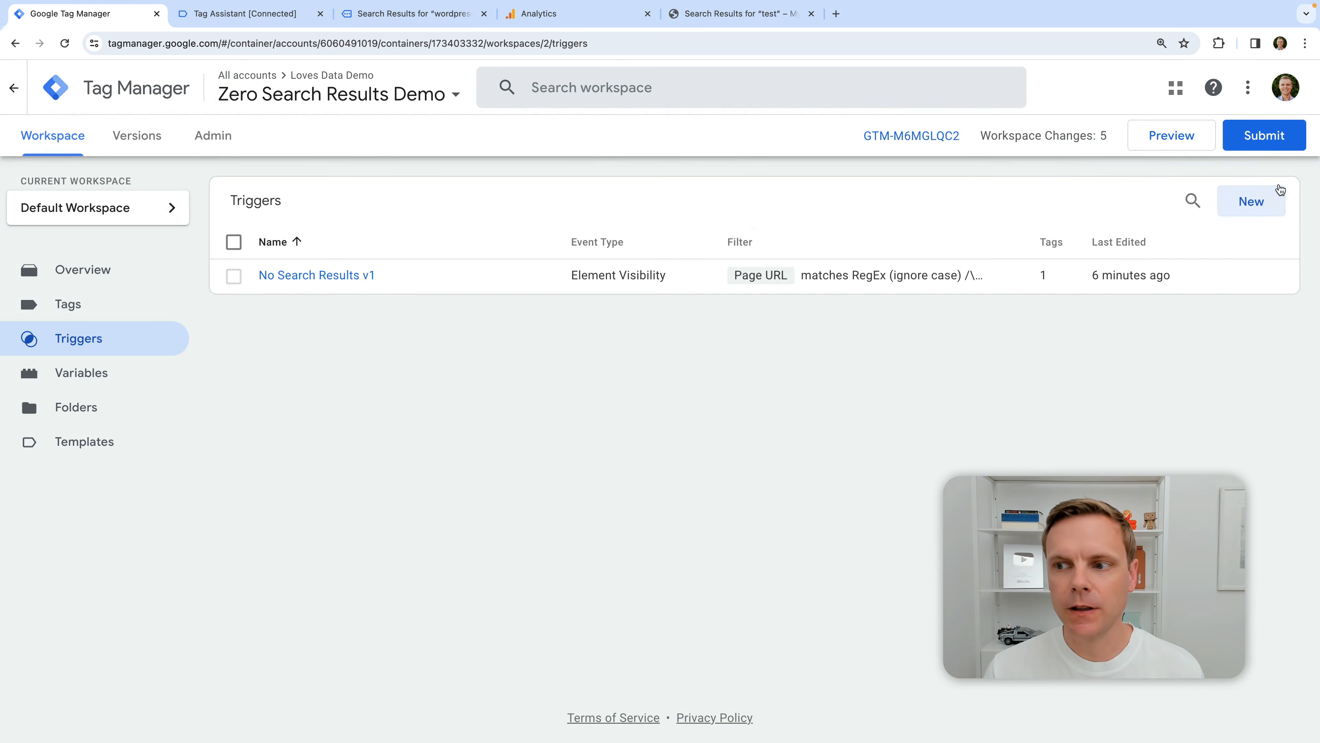
click(1252, 202)
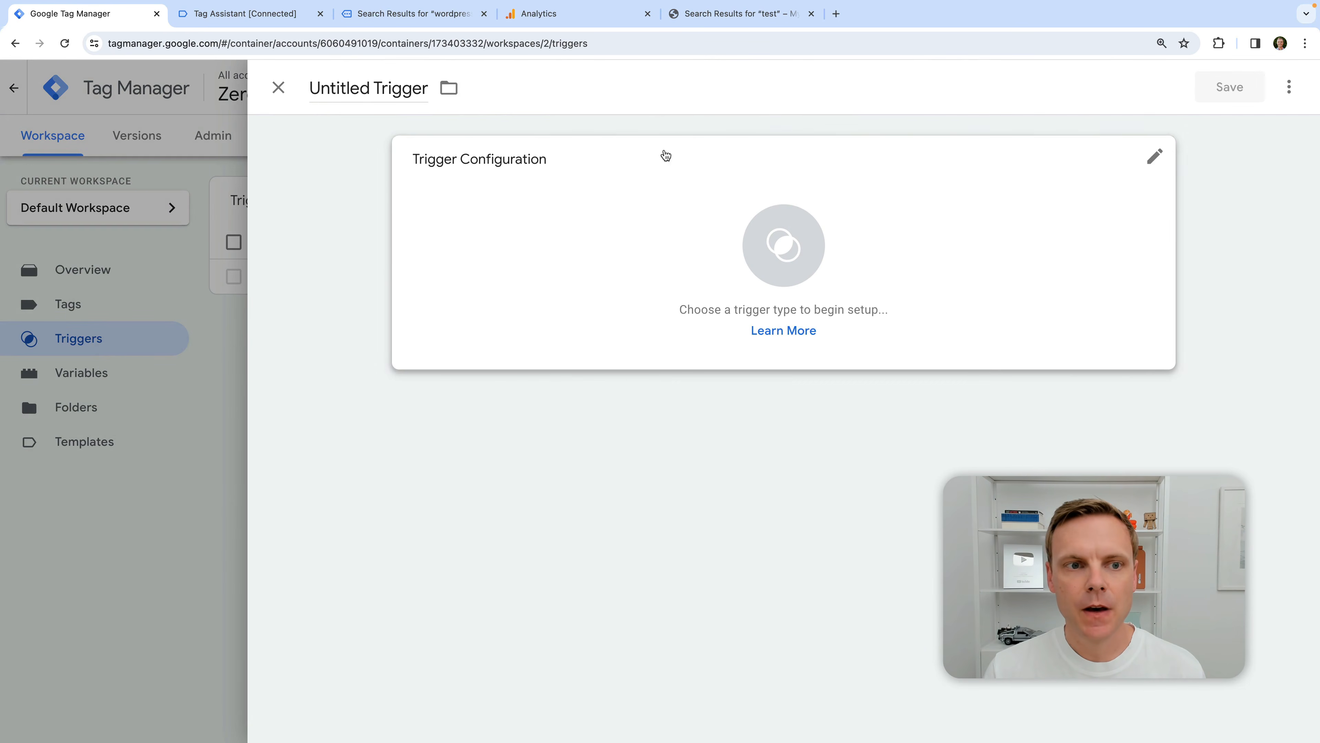
triple_click(389, 87)
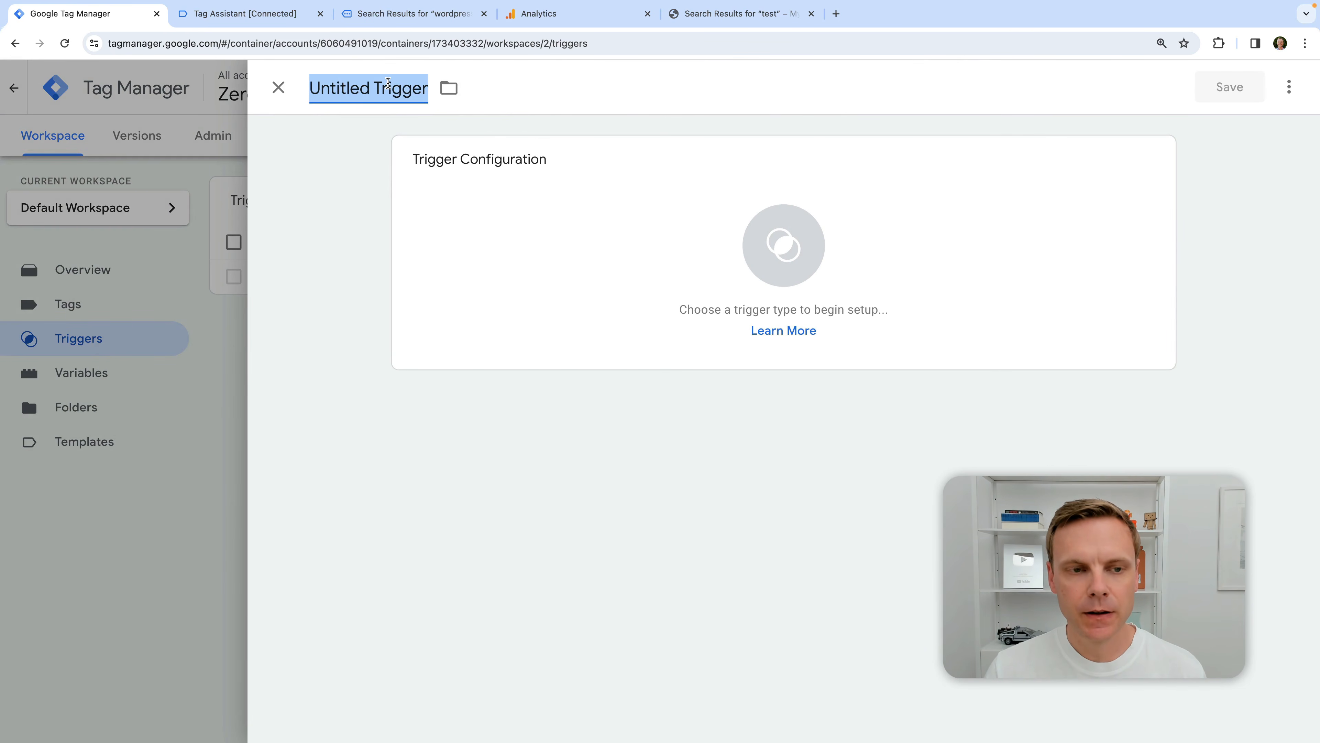
text(No )
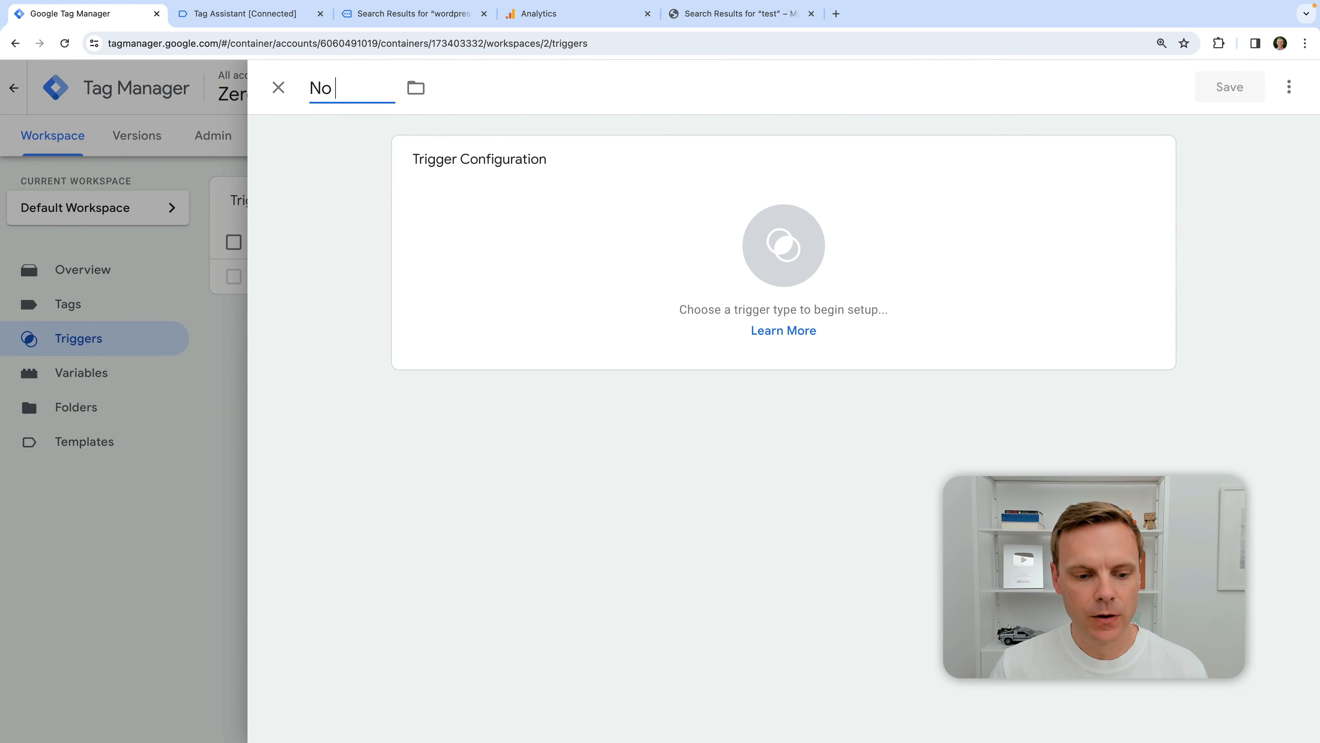
text(Search Results v)
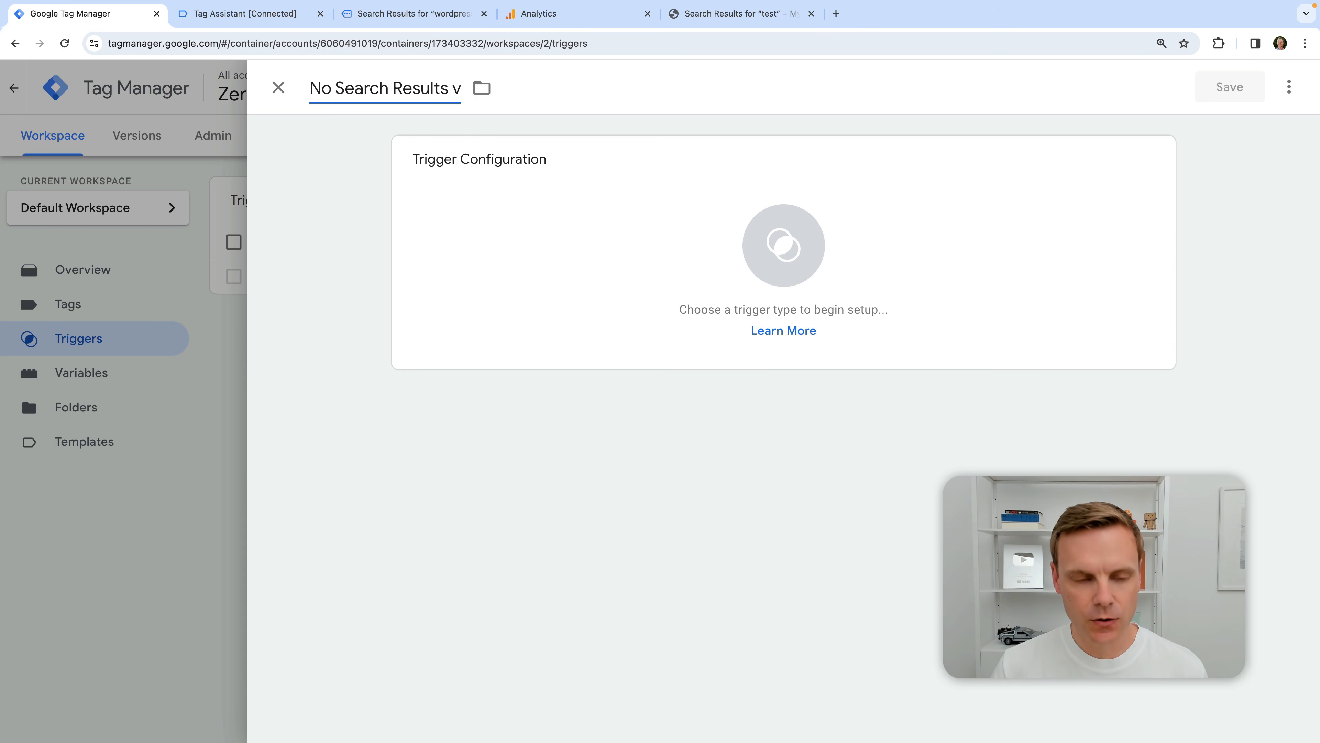
text(2)
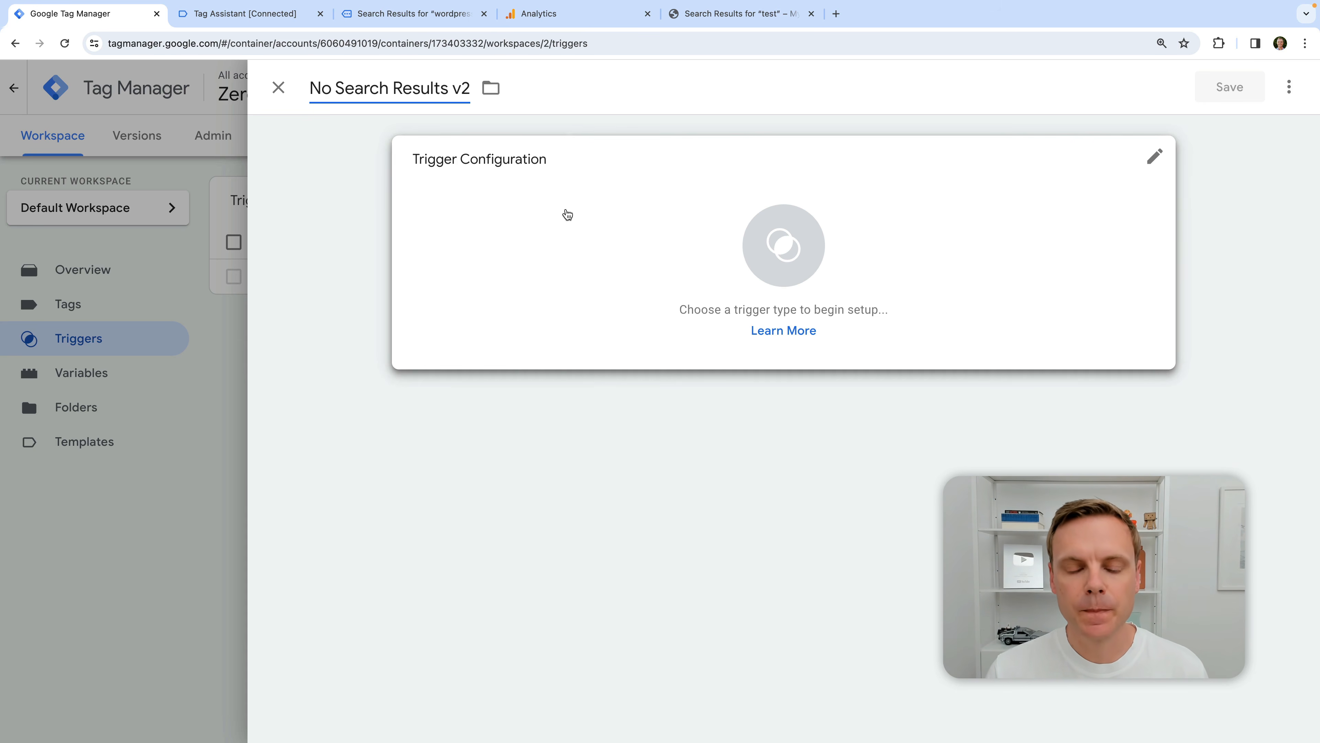
- Set the trigger type to Initialization and make it fire only on Some Initialization Events
click(566, 216)
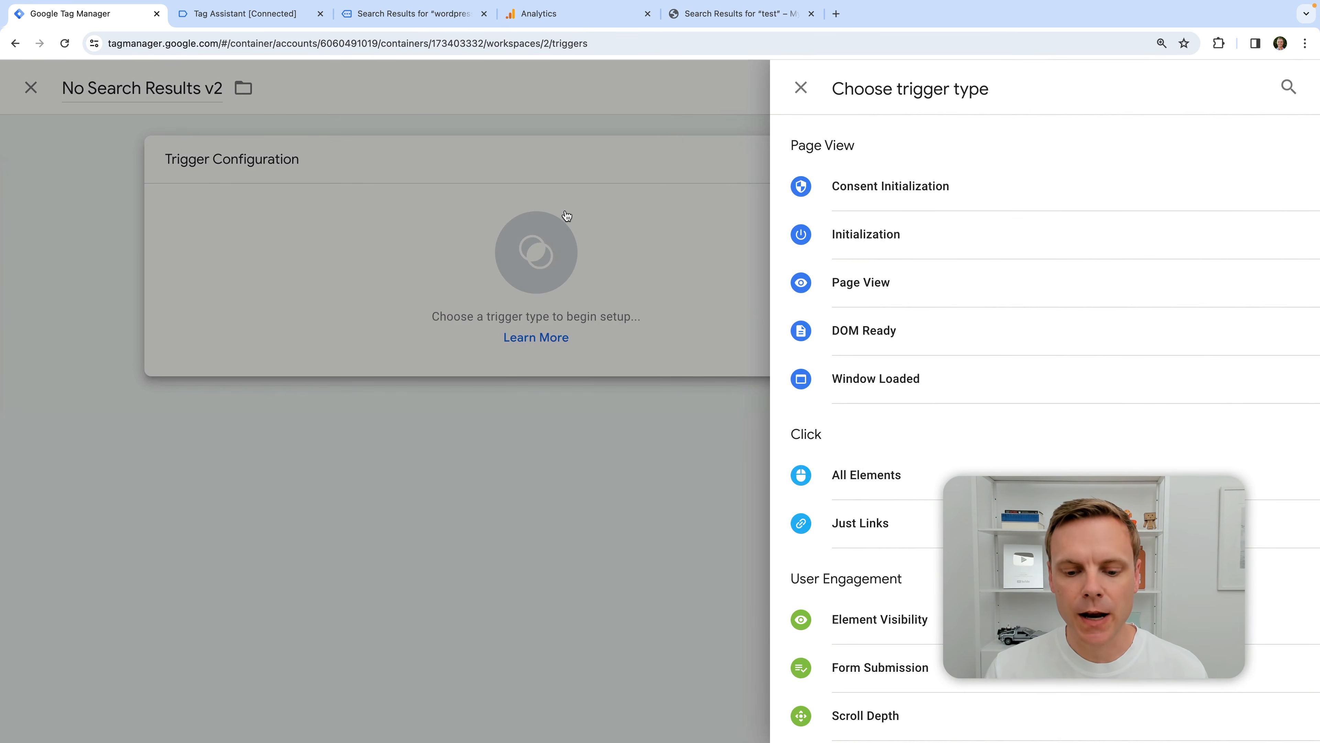
click(921, 241)
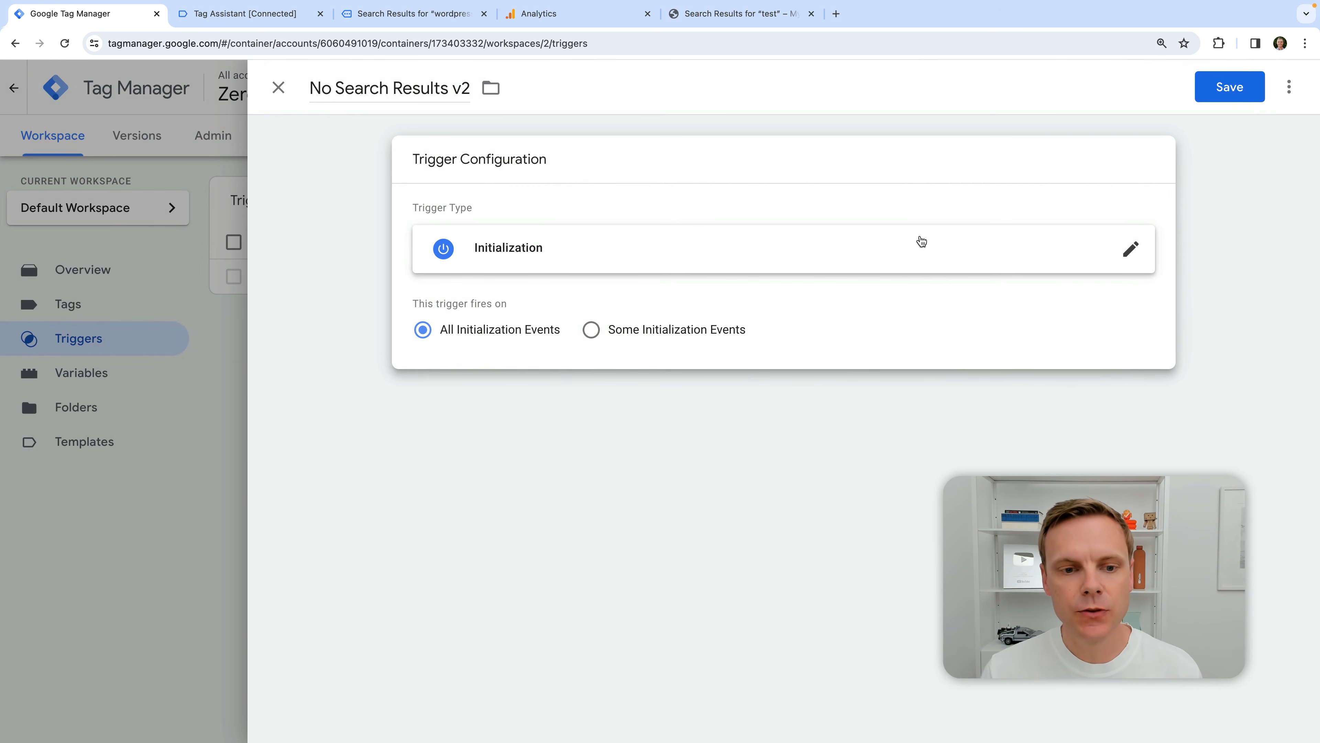
click(591, 330)
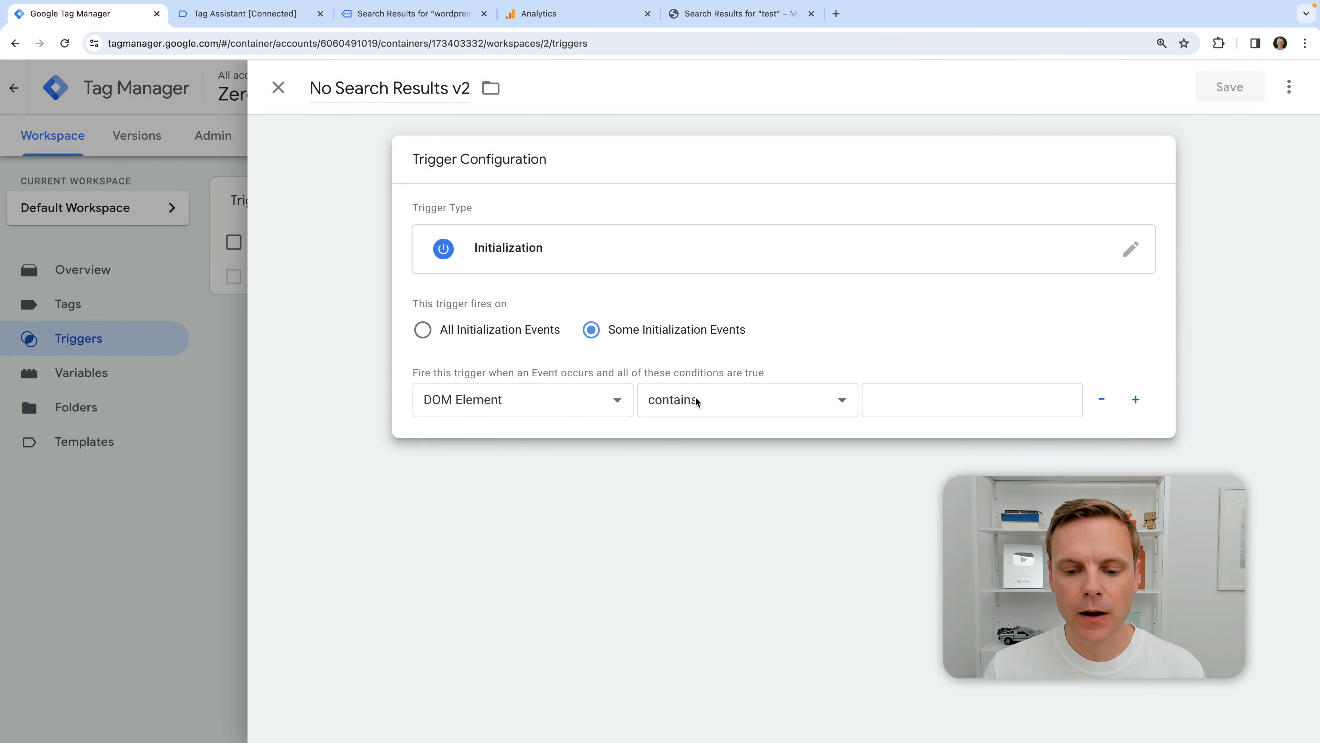
- Set the firing condition to DOM Element contains "Sorry, but nothing matched your search terms", checking it against the "test" results page
click(946, 393)
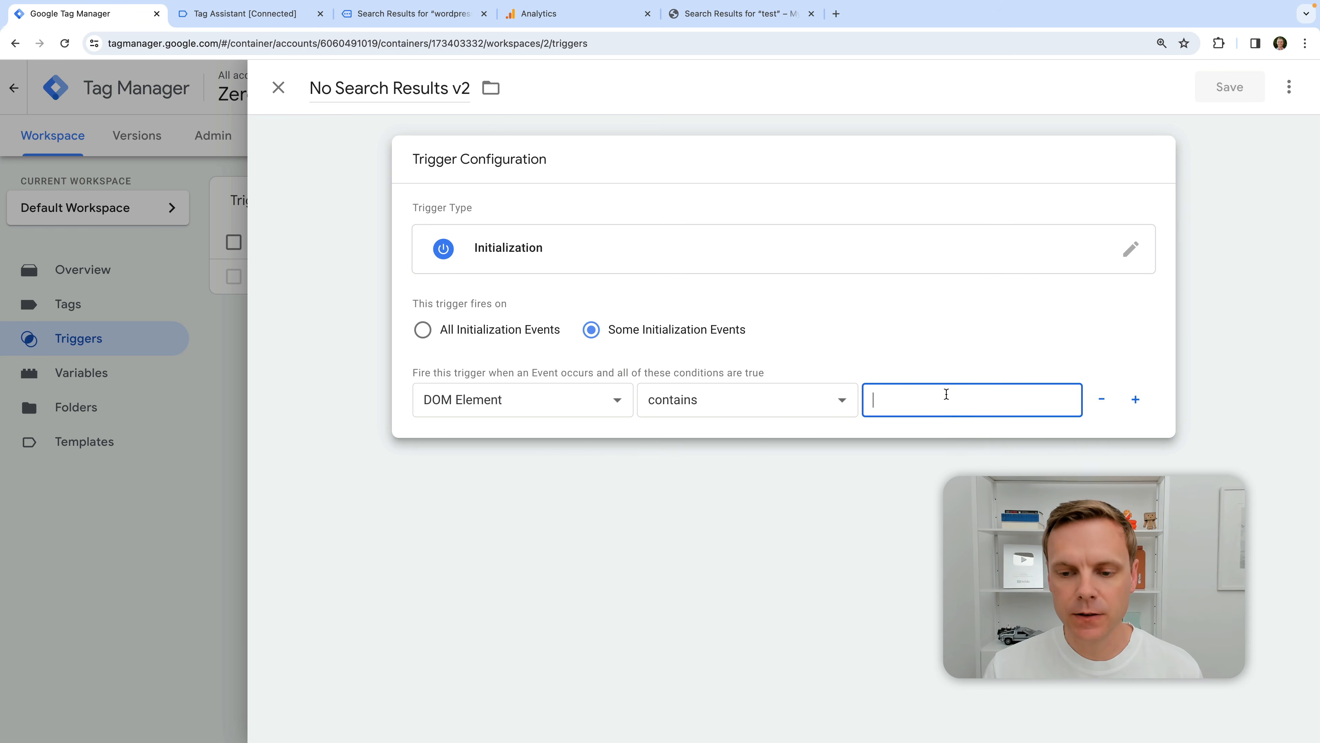
key(super+v)
drag(957, 402, 864, 403)
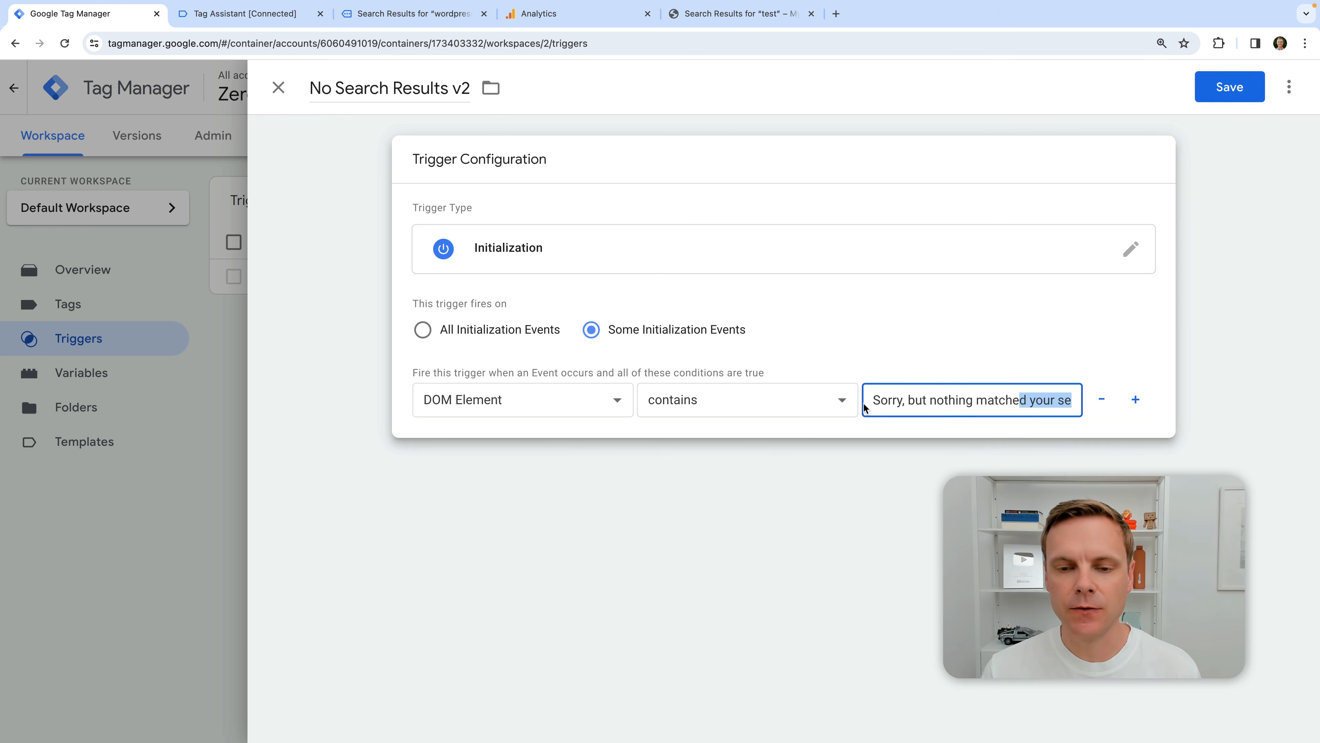
click(738, 14)
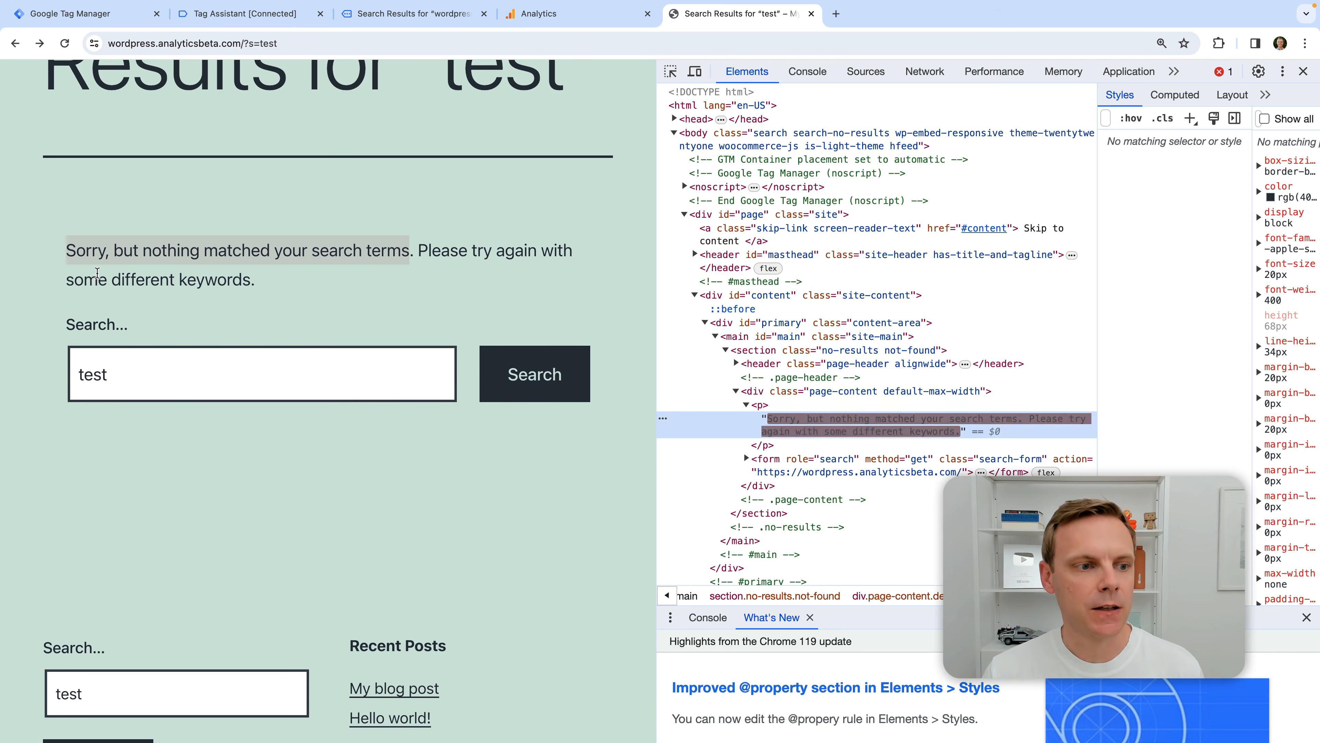
click(102, 13)
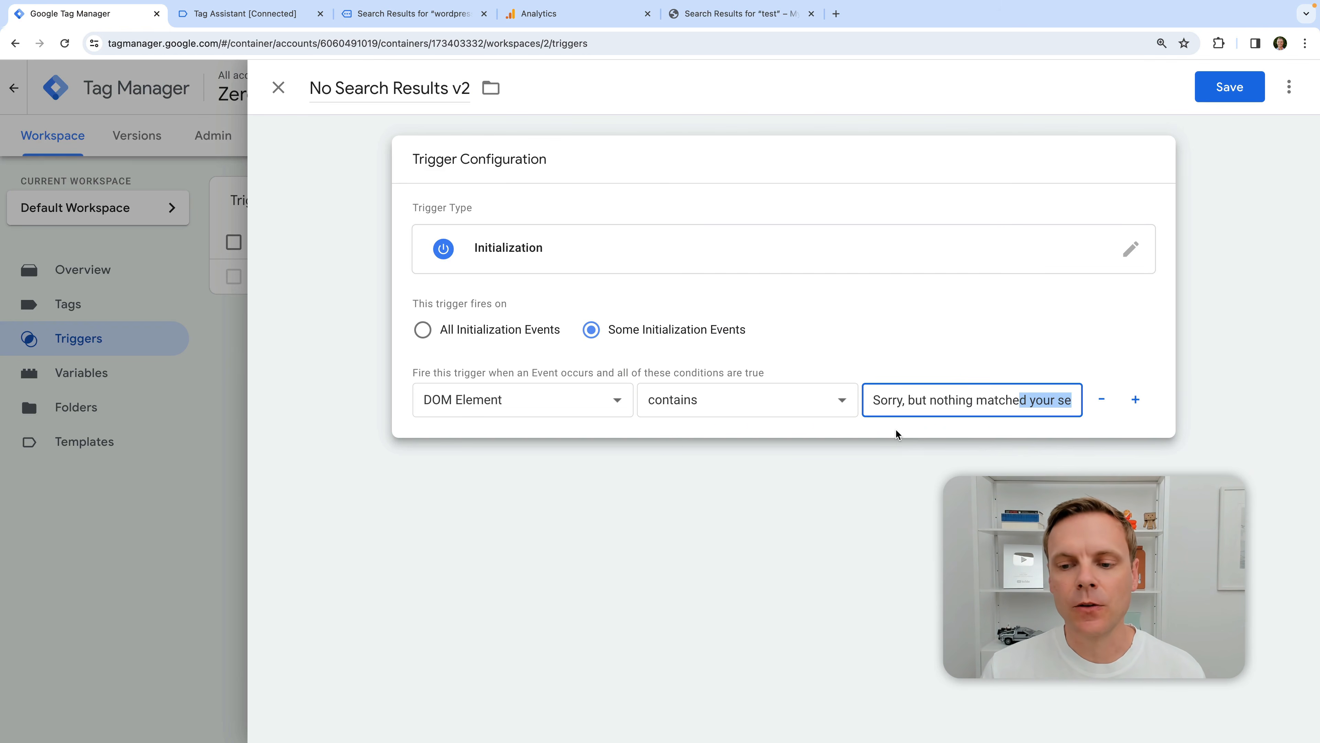
- Add a second firing condition where Page URL matches RegEx (ignore case) "/\?s=.+" and review both condition values
click(1135, 399)
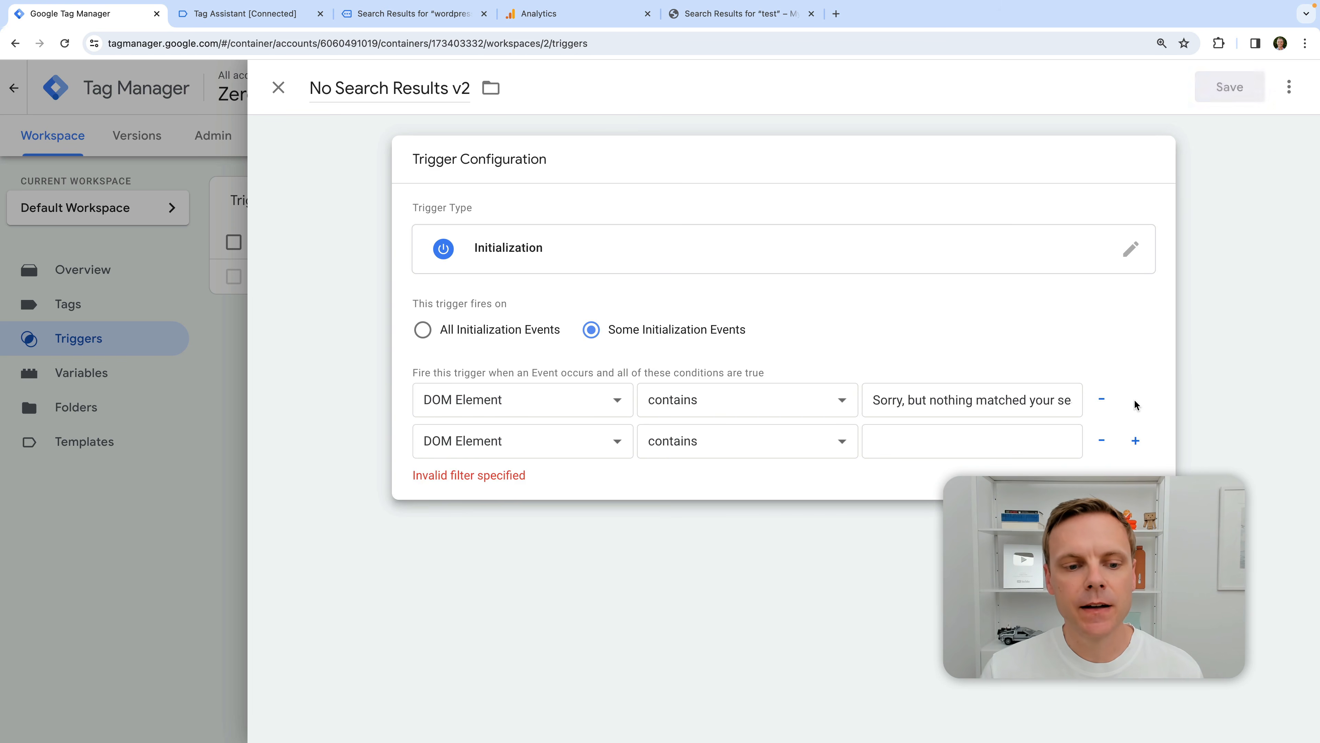
click(560, 441)
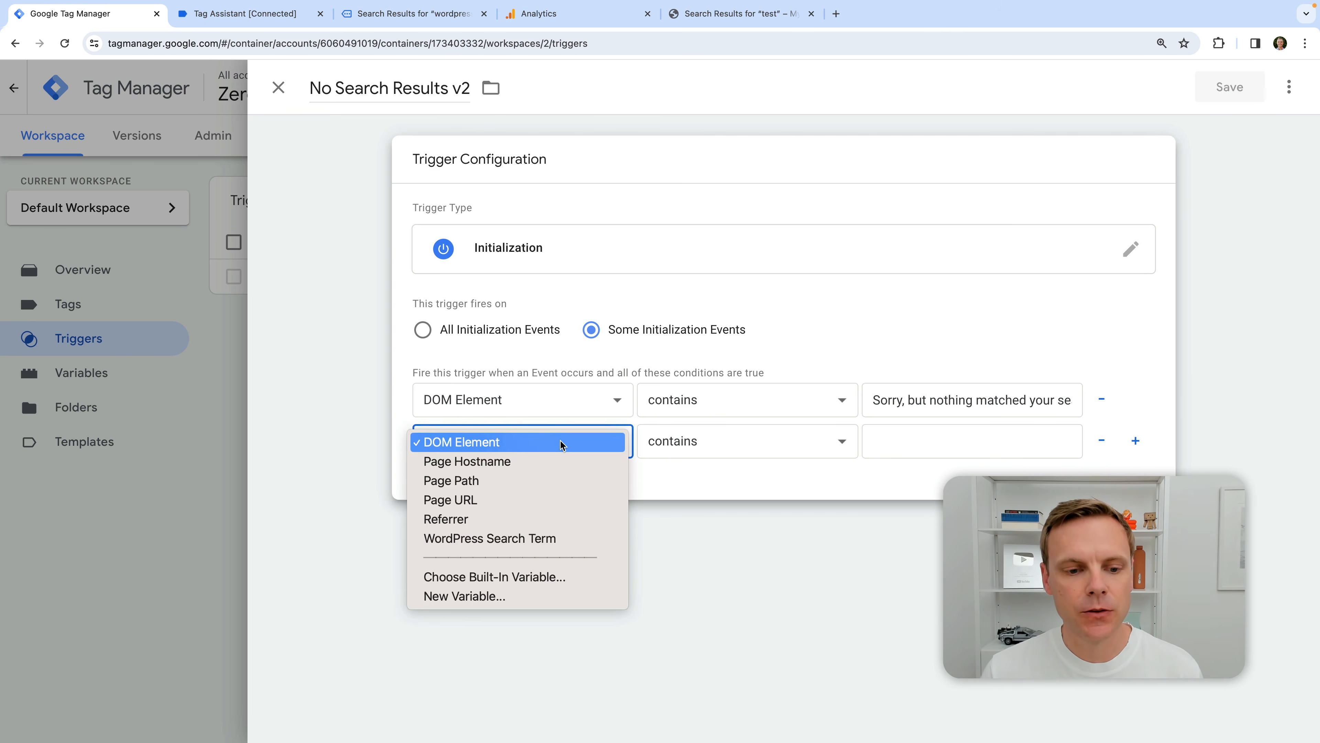
click(566, 499)
click(758, 440)
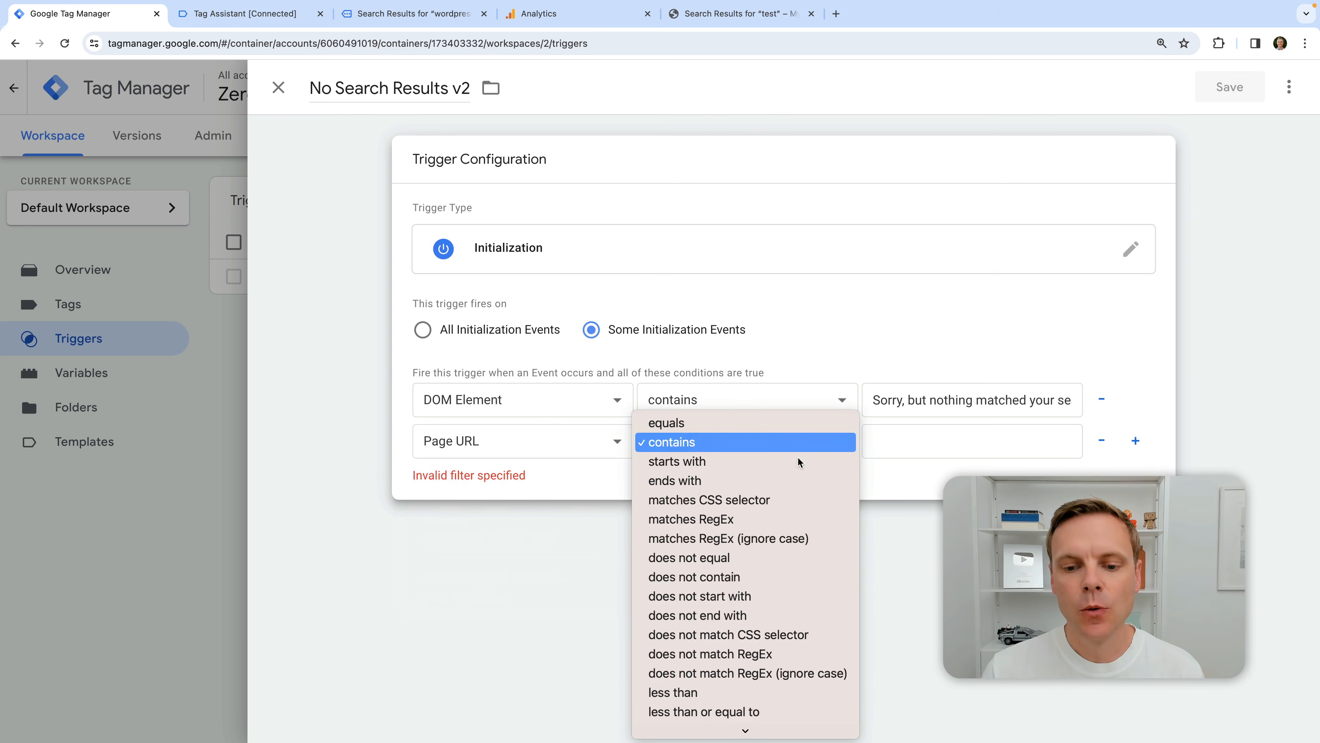
click(813, 540)
click(915, 444)
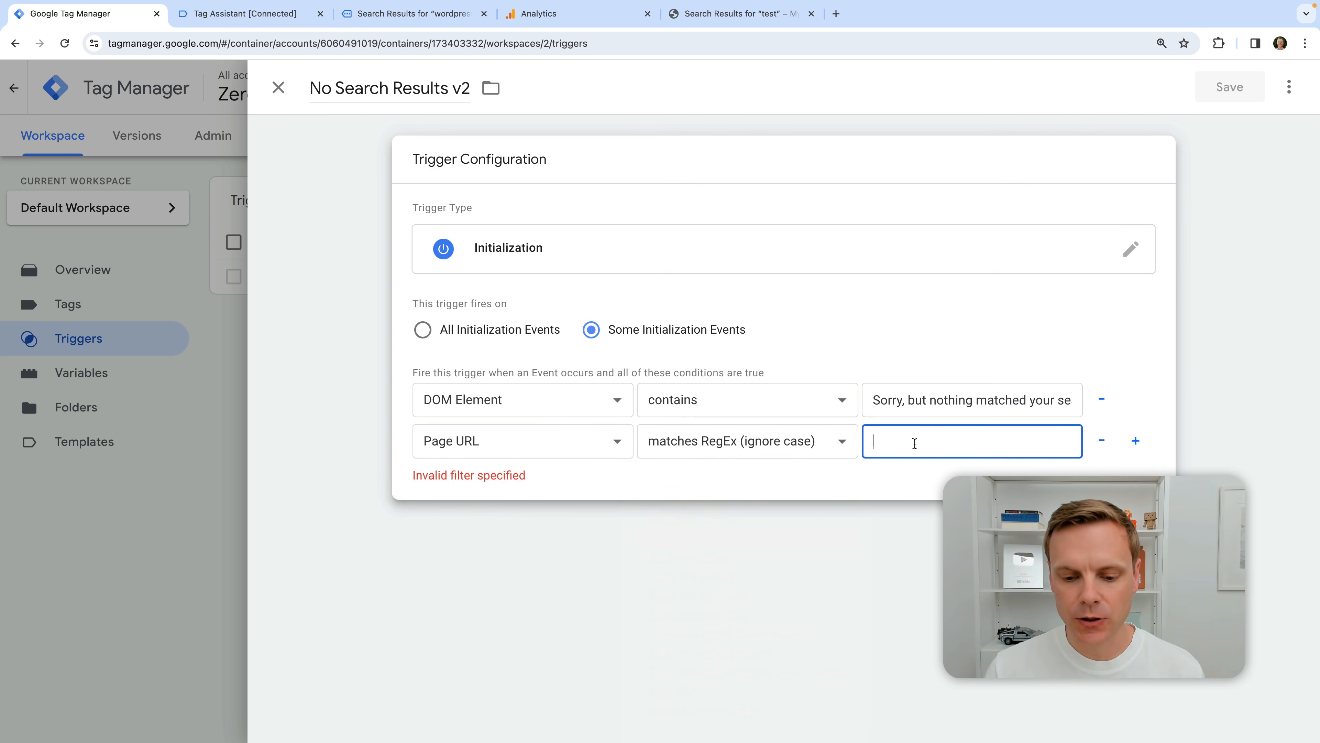
text(/\?s=.+)
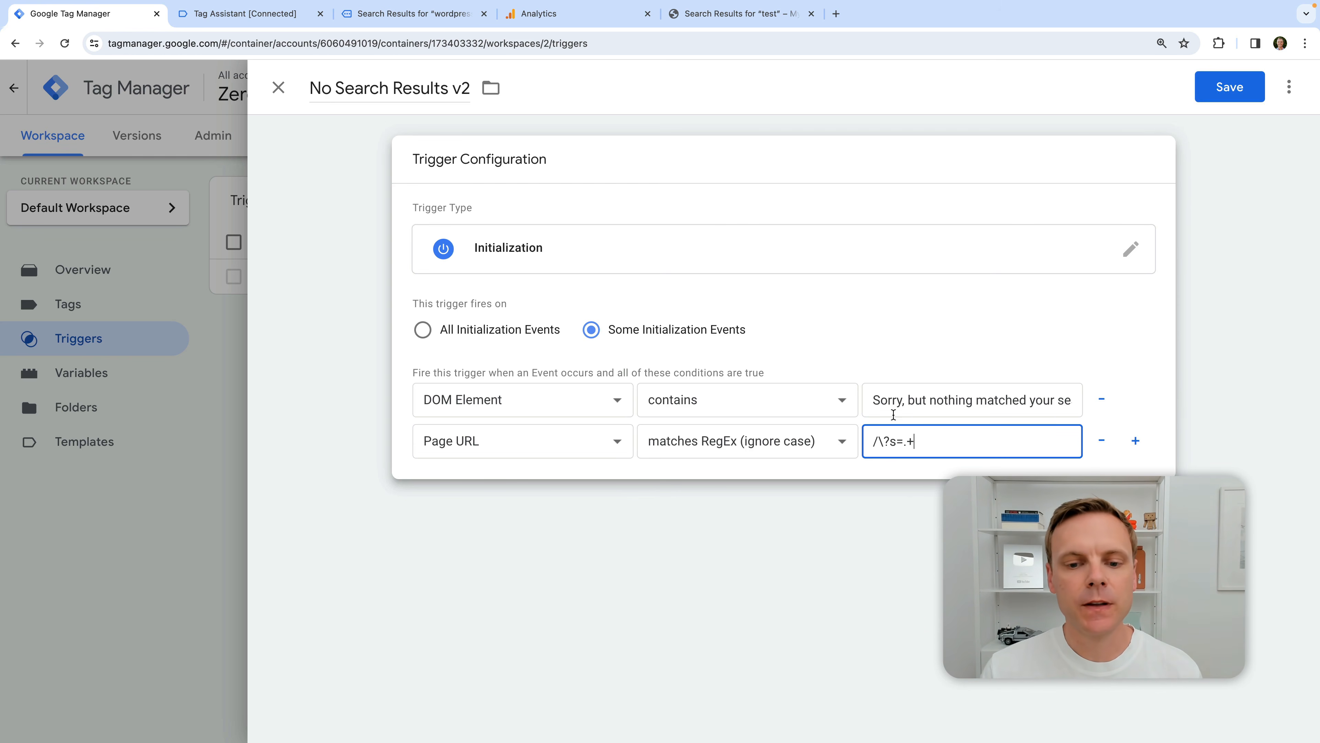
click(876, 402)
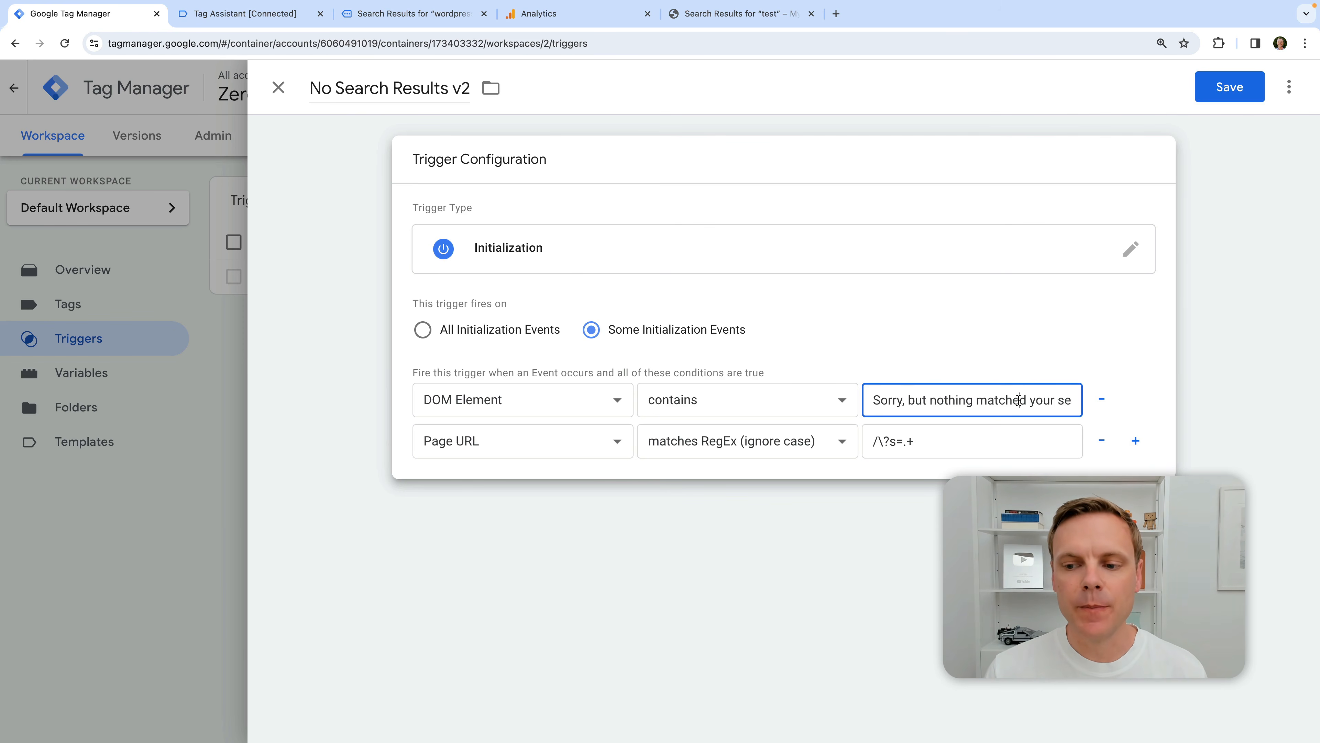
drag(872, 440, 937, 436)
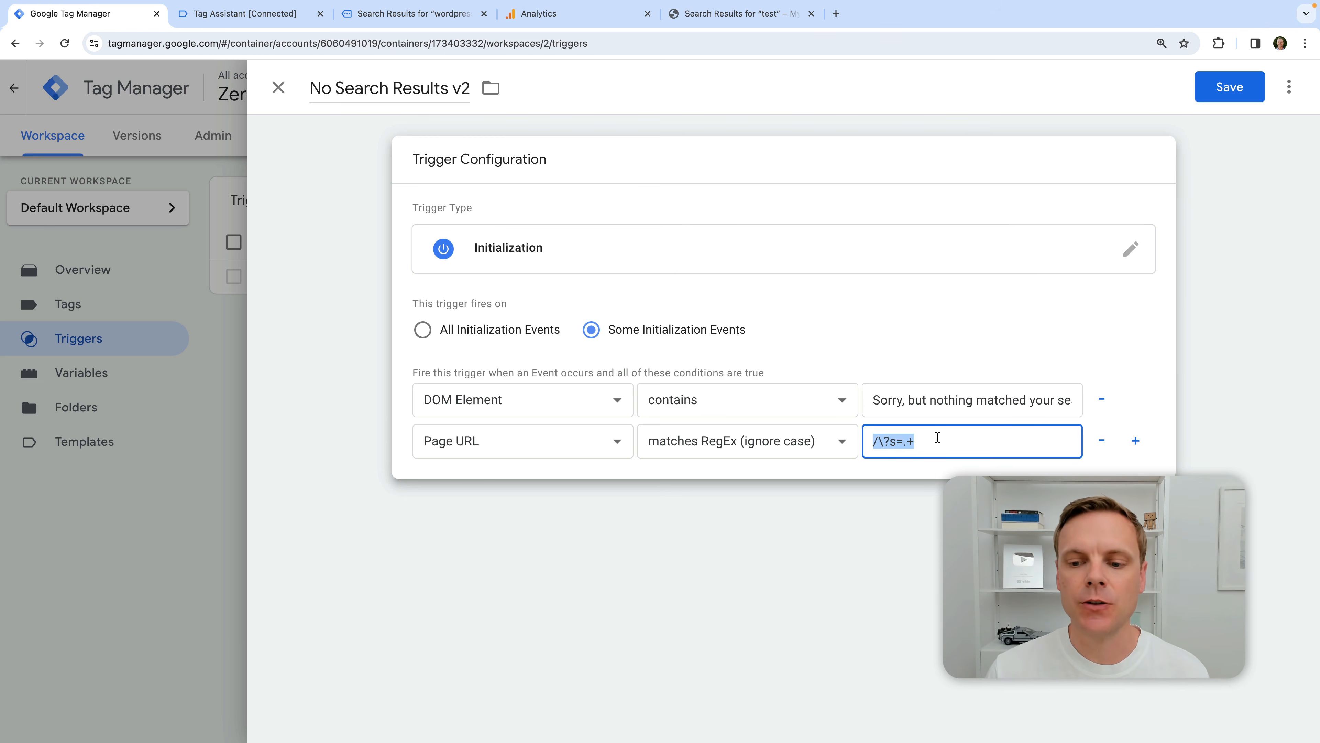
- Save the trigger, replace the No Search Results tag's firing trigger with No Search Results v2, and save the tag
click(1252, 88)
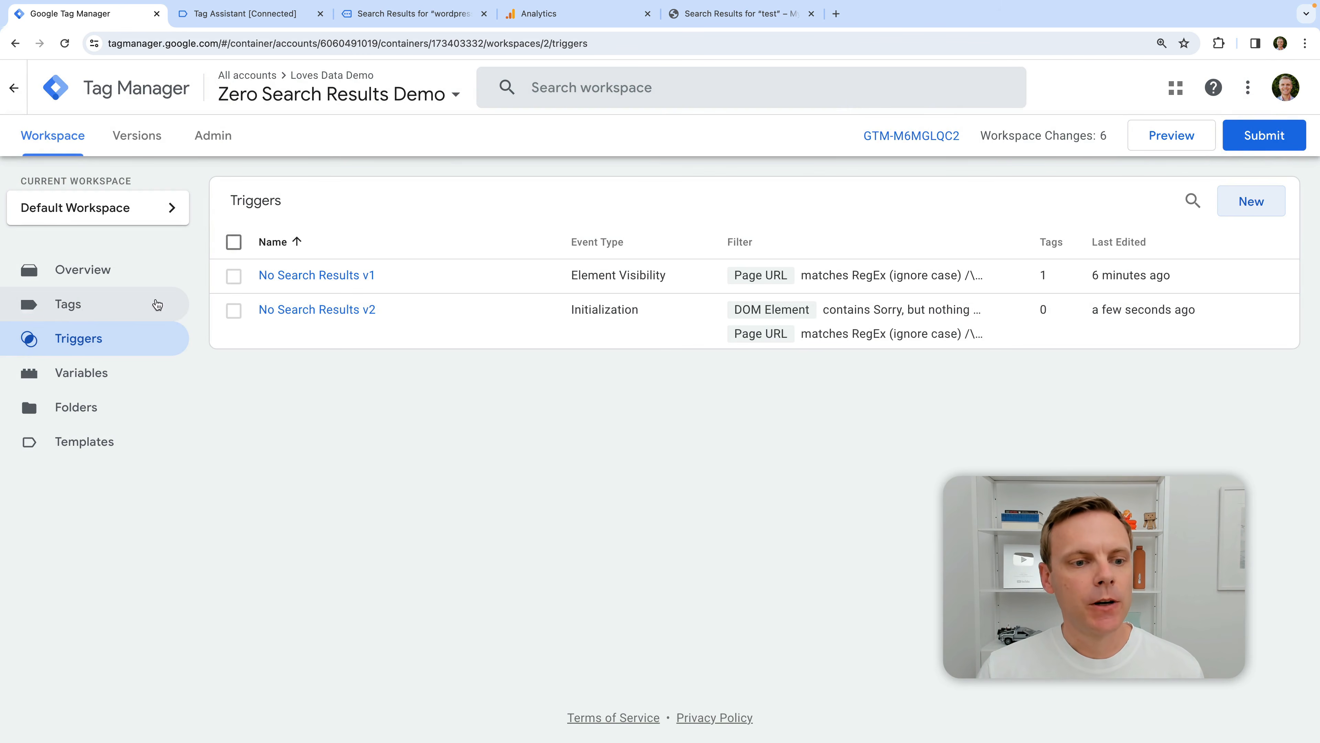
click(87, 308)
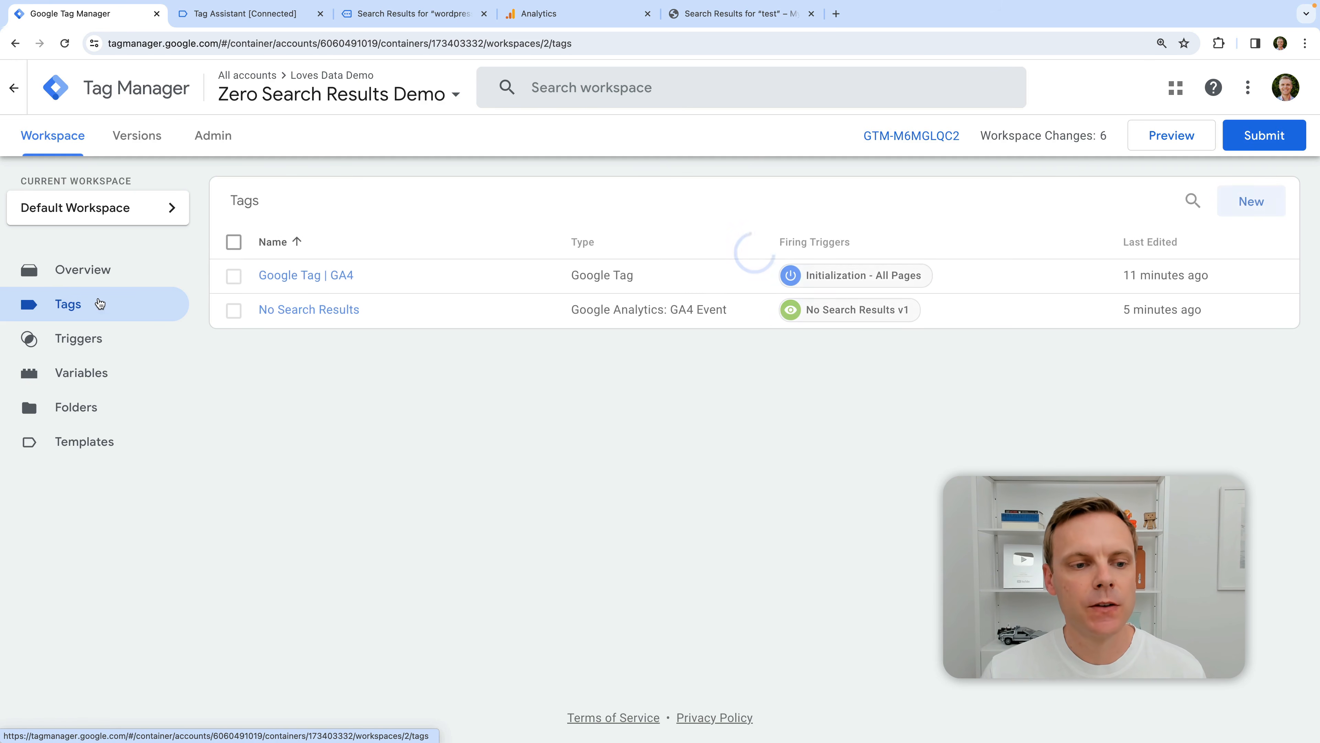
click(309, 311)
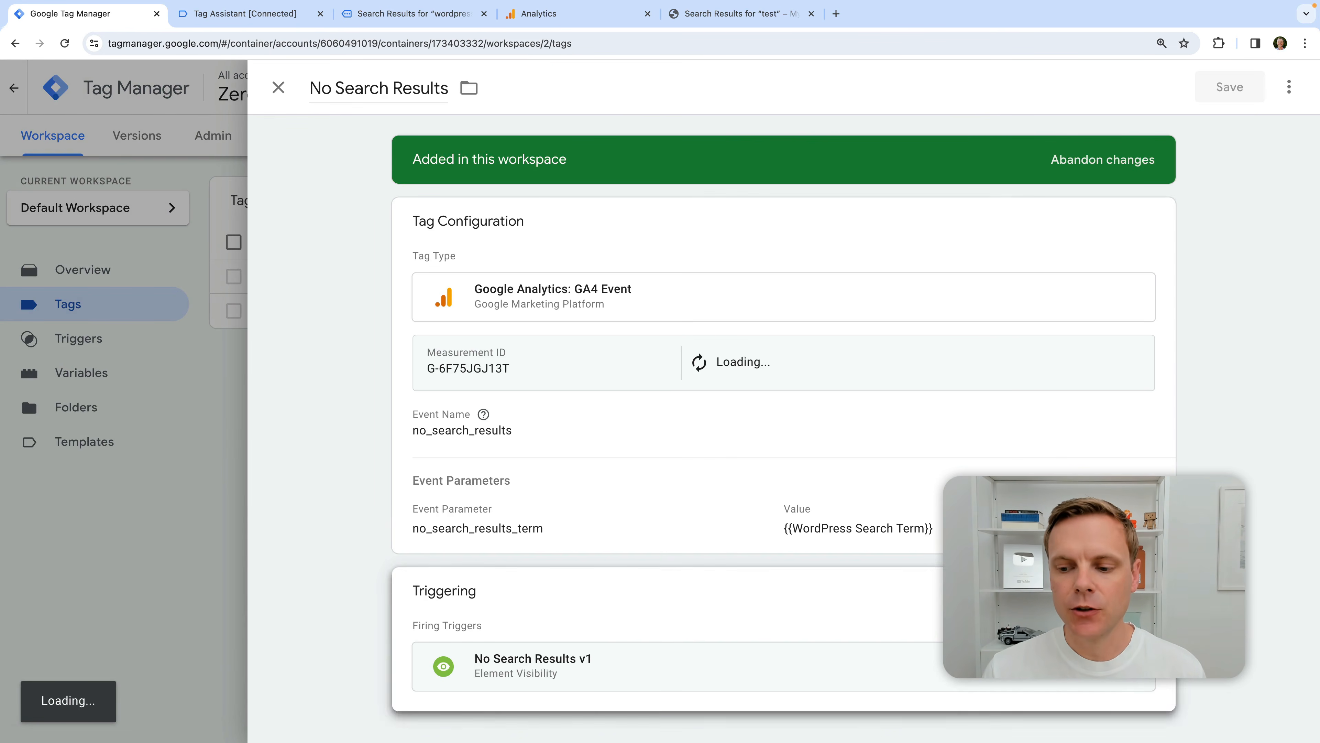
click(1131, 676)
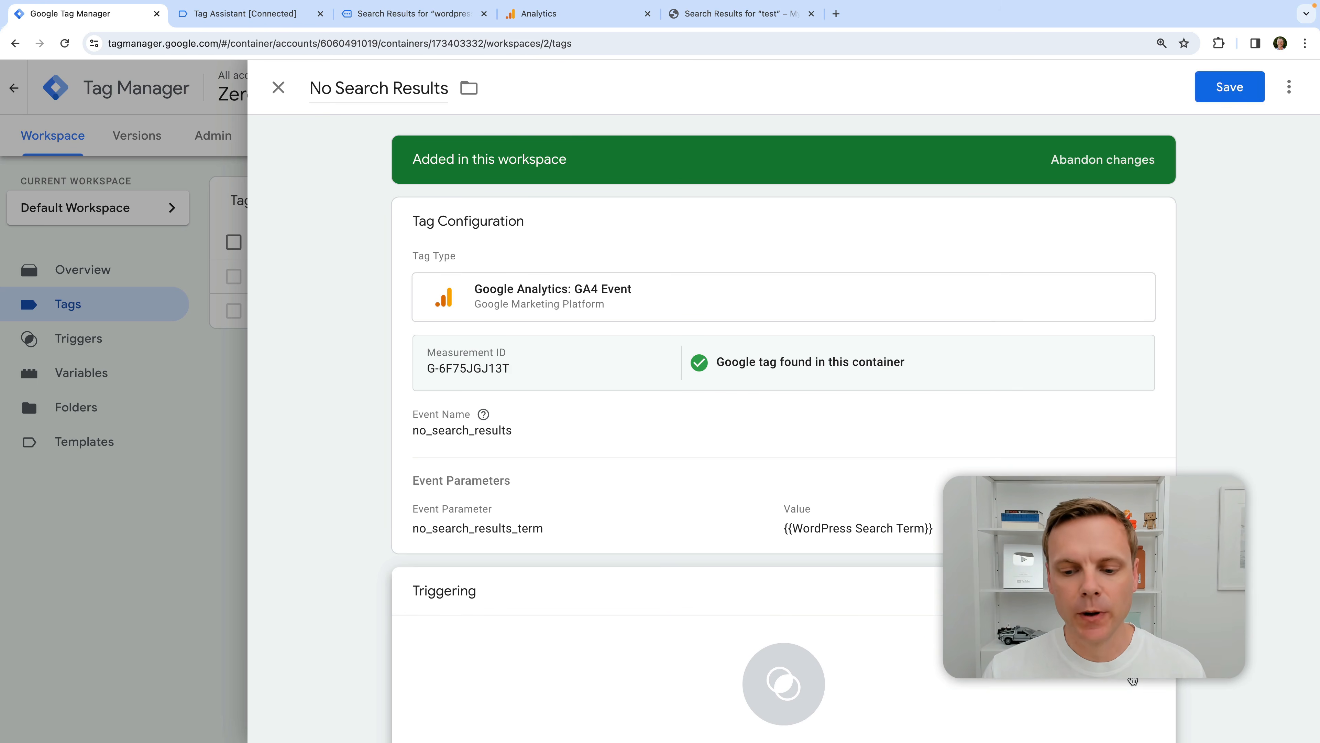
scroll(914, 655, down, 2)
click(789, 599)
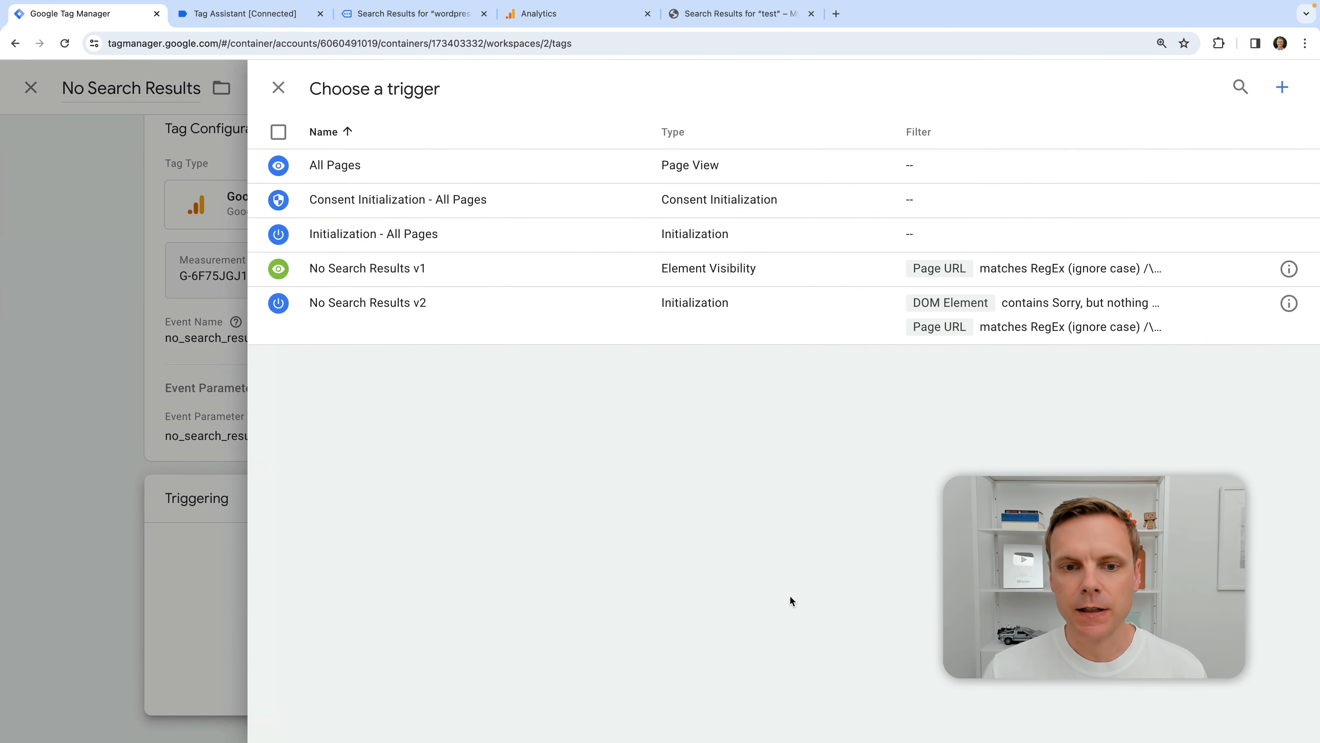
click(362, 304)
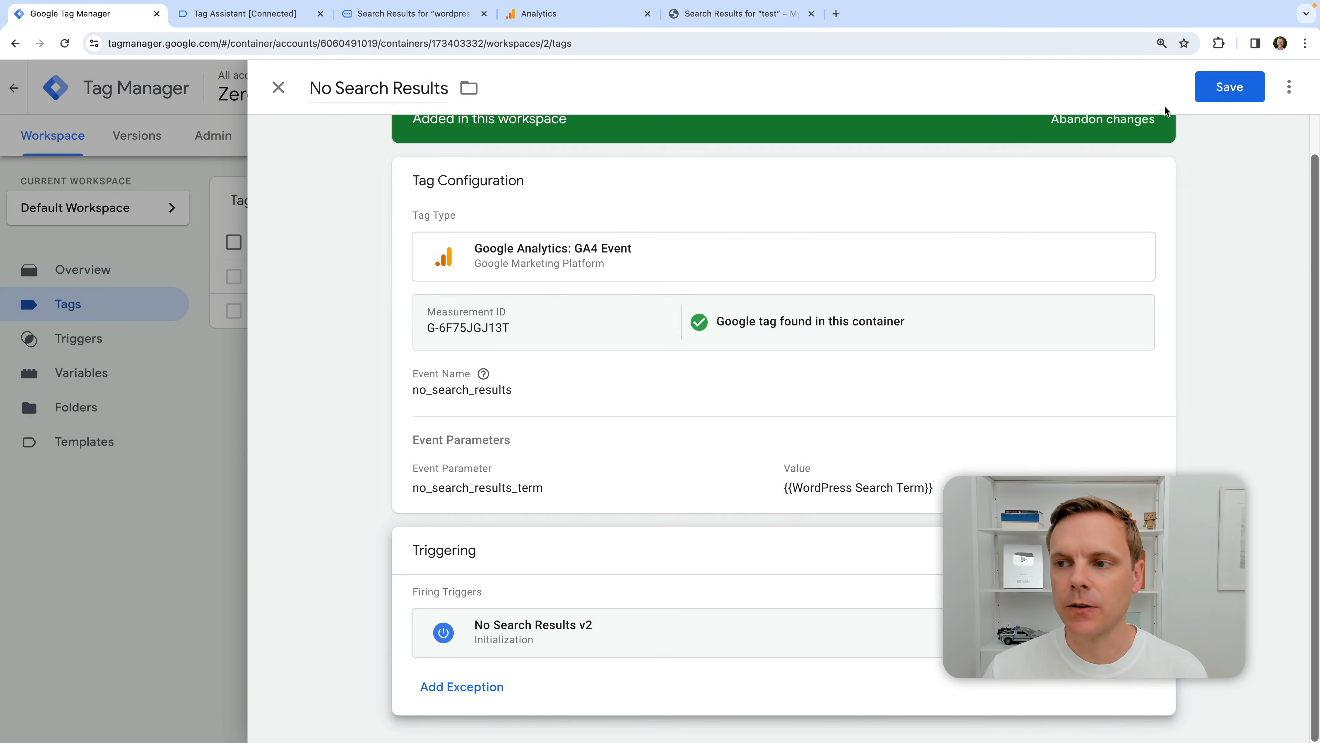
click(1218, 87)
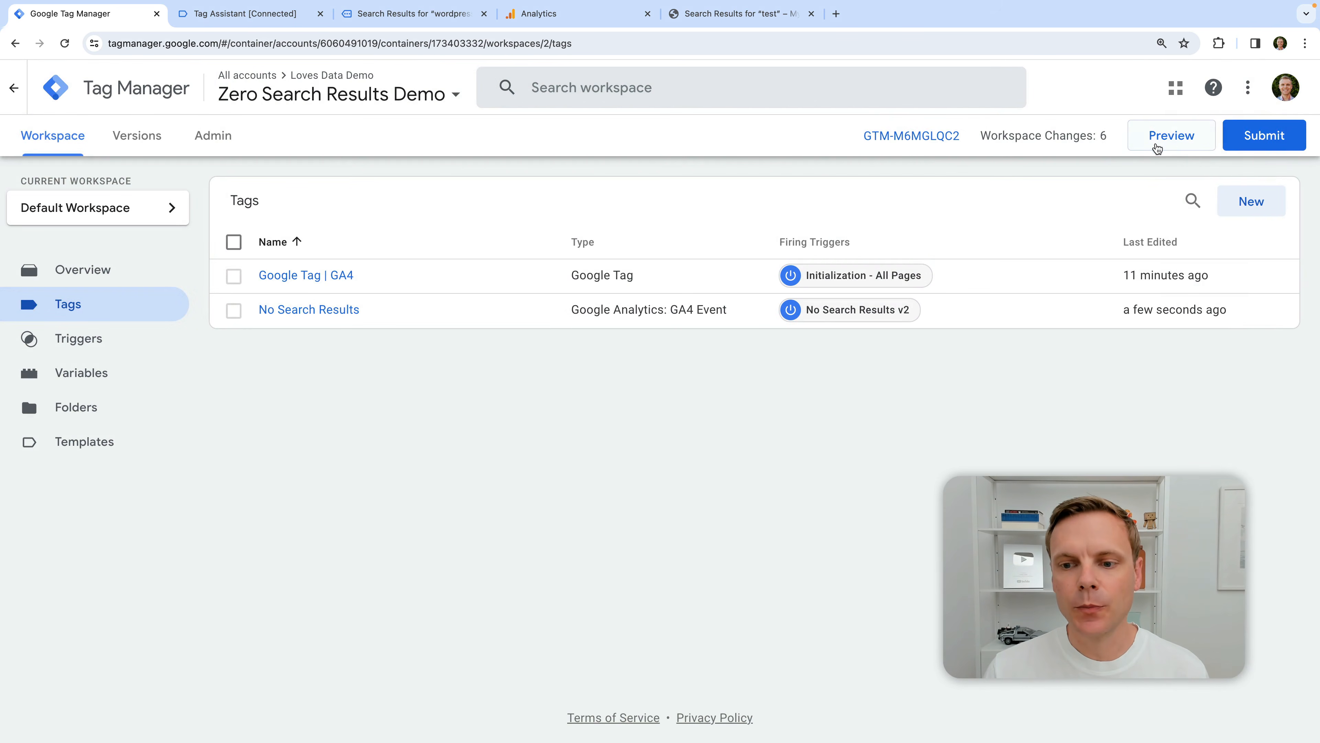
- Start previewing the container and check the no-results message on the connected "test" search results page
click(1157, 145)
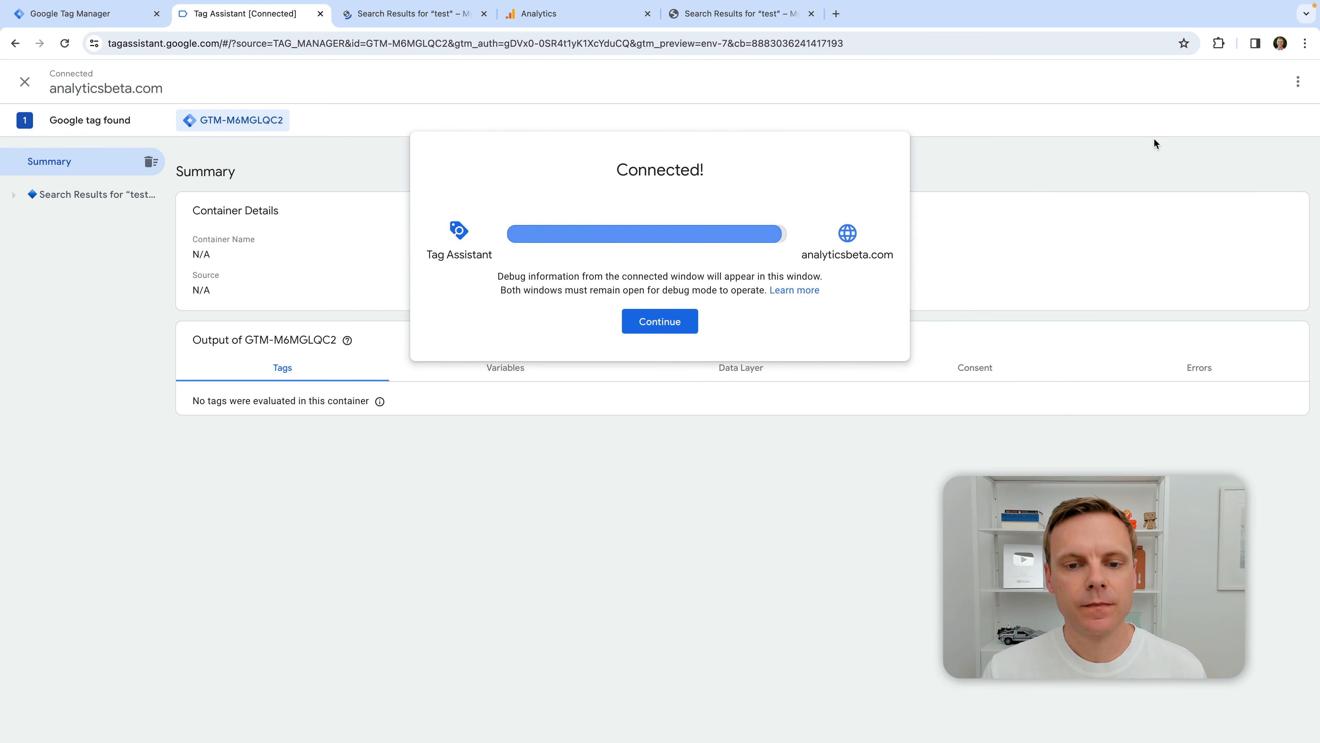
click(656, 323)
click(408, 15)
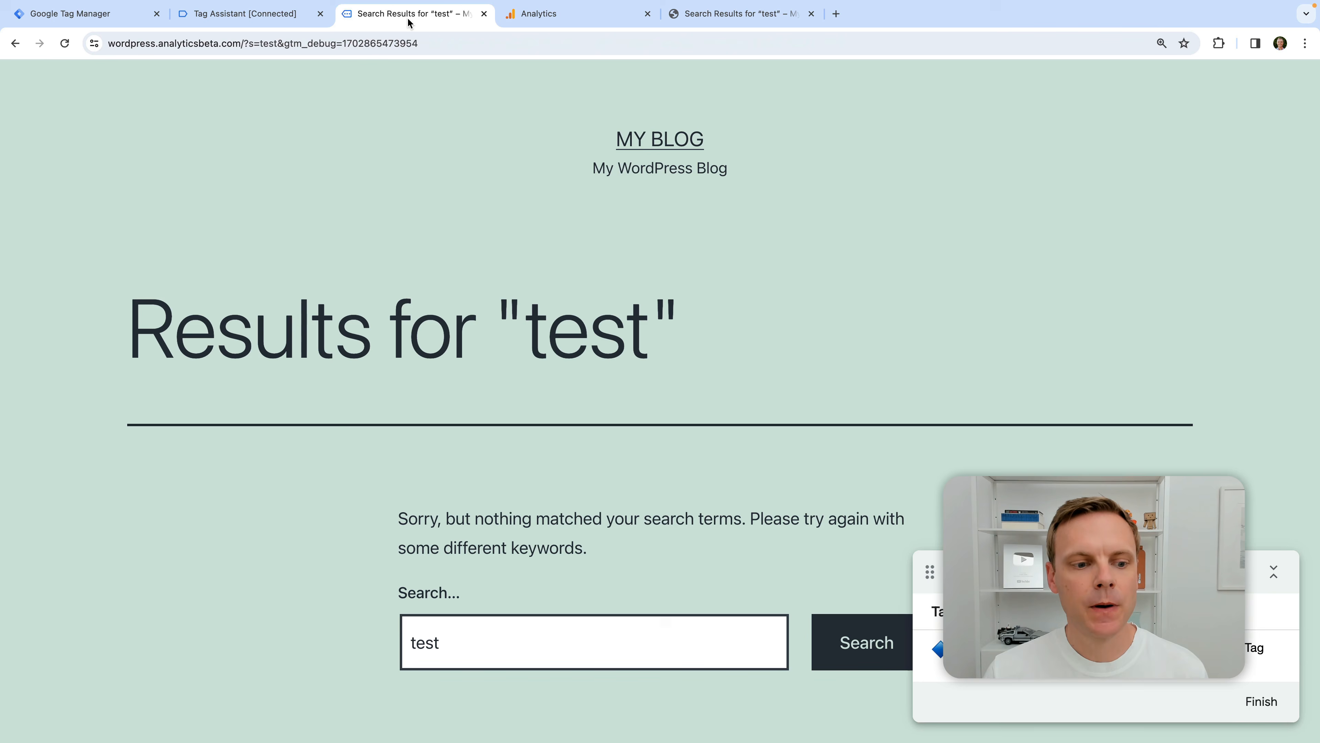
scroll(515, 501, down, 2)
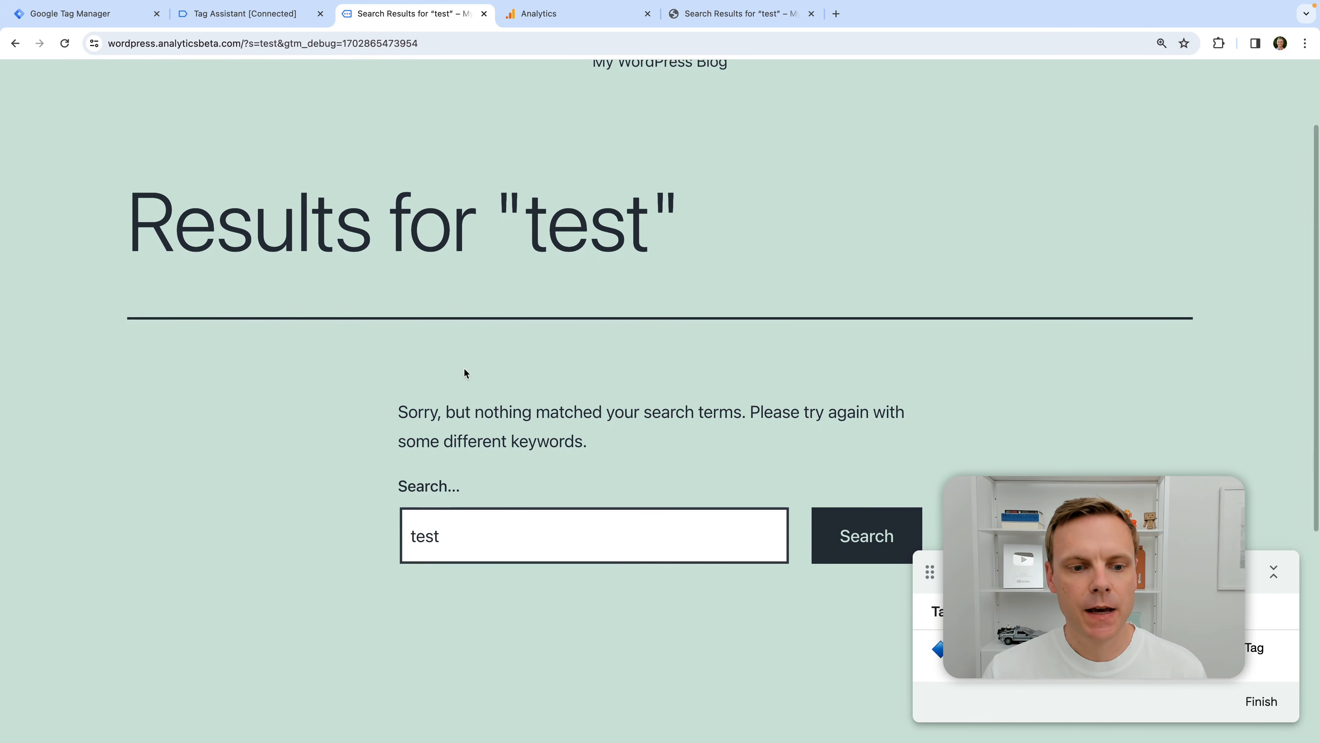
drag(401, 408, 700, 451)
- In Tag Assistant, inspect the No Search Results tag's details from the summary and the Initialization event, including its search term parameter value
click(260, 15)
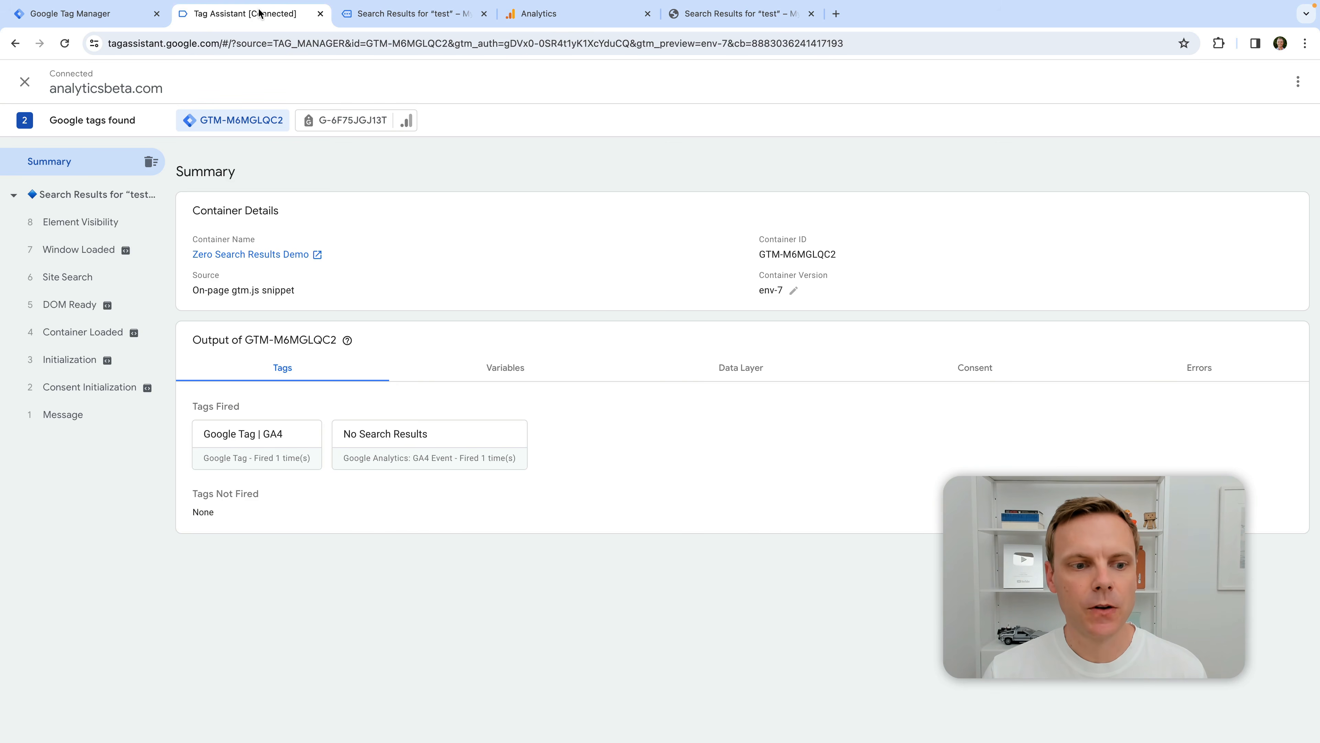
click(427, 445)
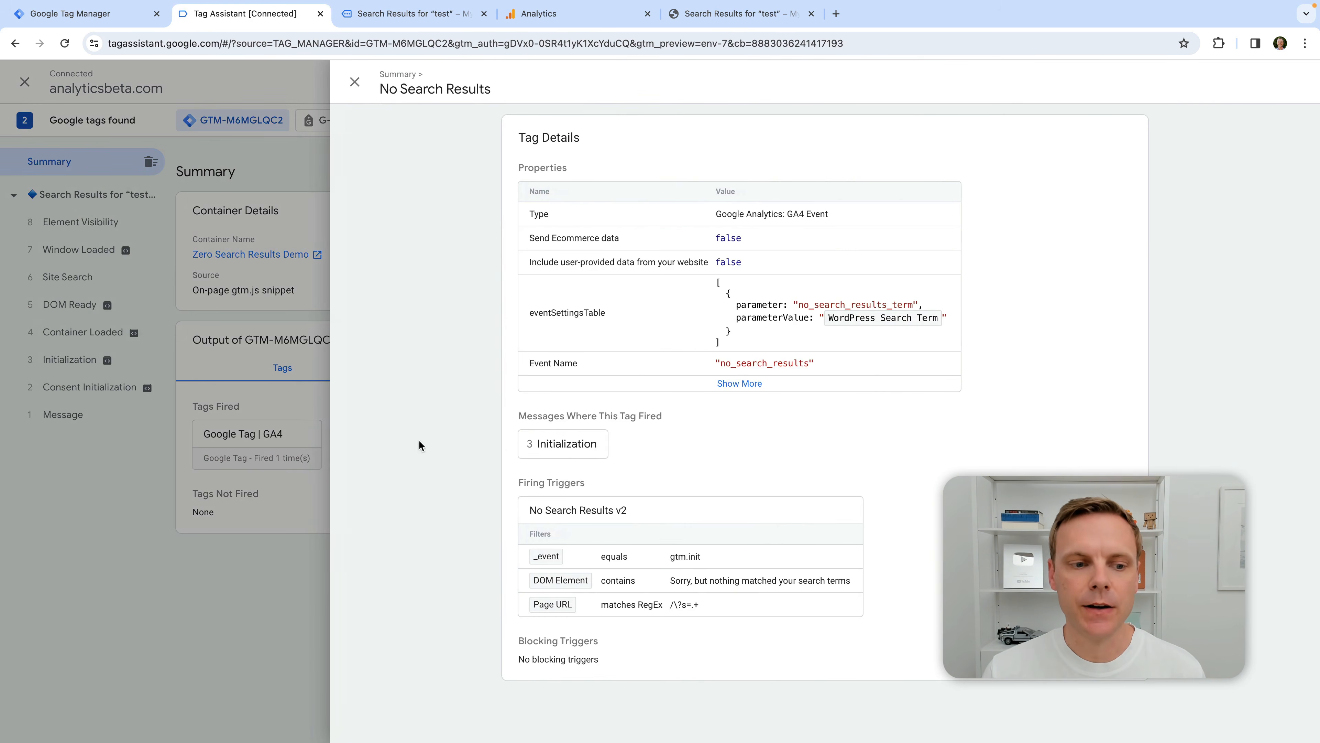
click(419, 444)
click(75, 360)
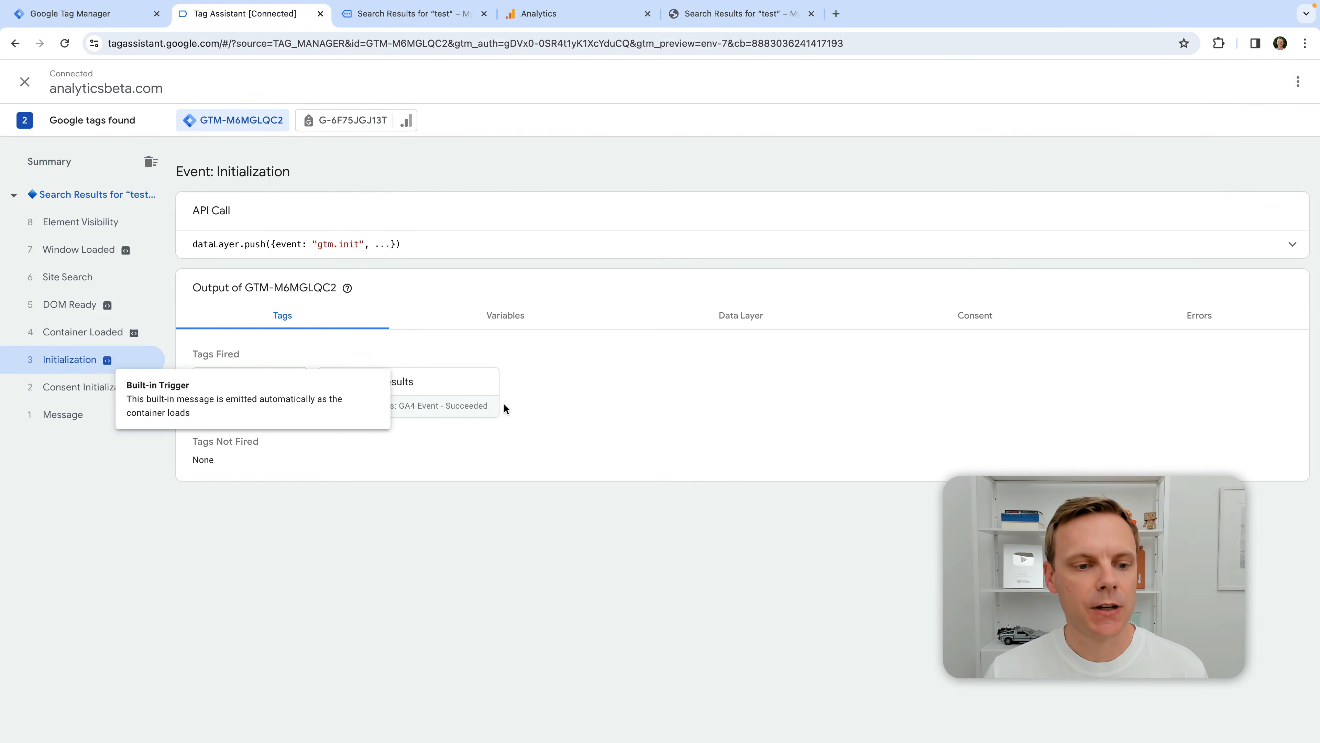
click(399, 388)
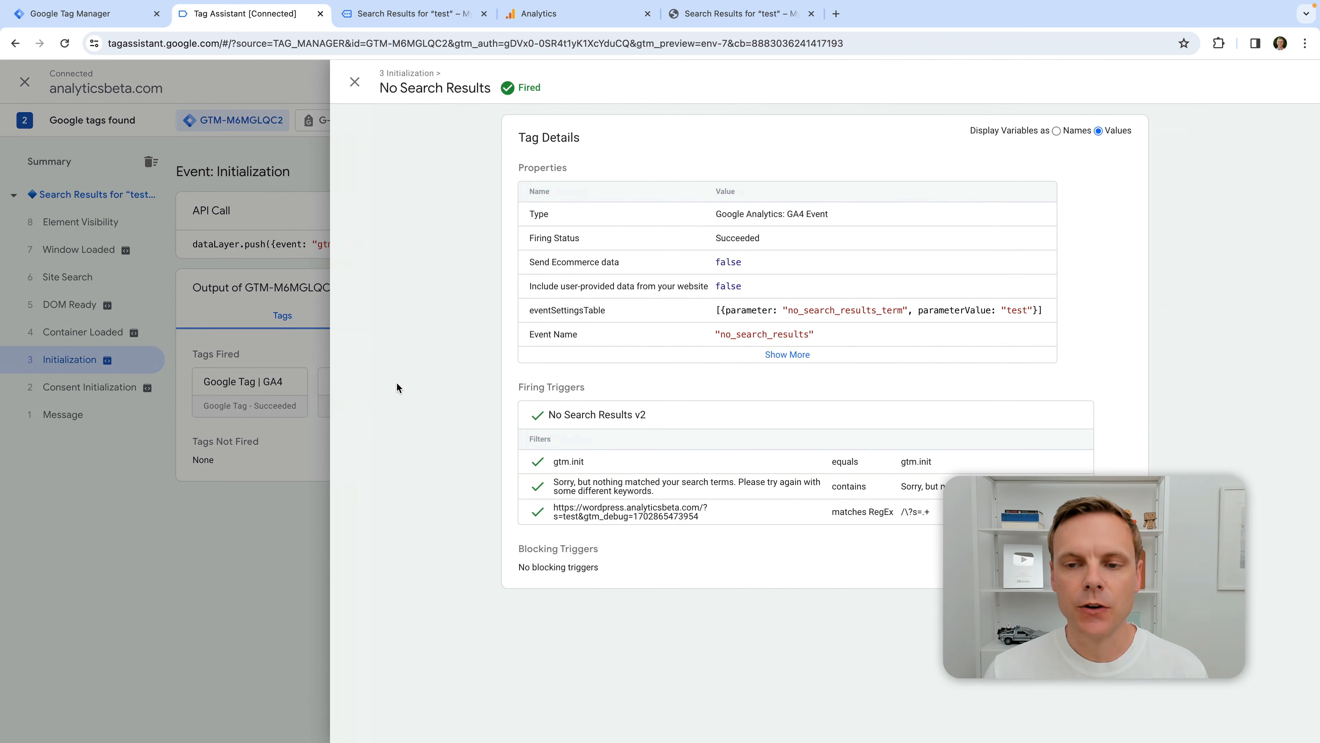
drag(1005, 310, 1028, 310)
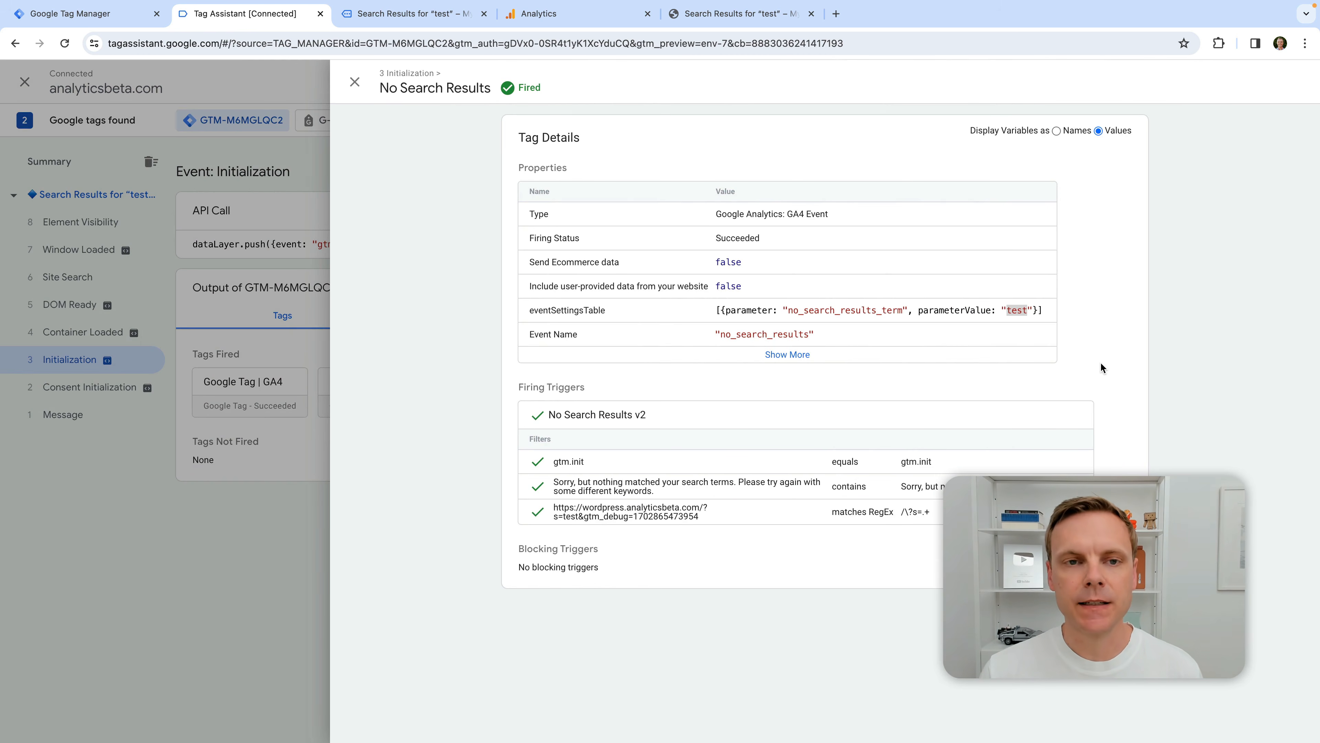
- Return to the blog's search page, search for "wordpress", and check the message above the results
click(439, 14)
double_click(490, 544)
text(w)
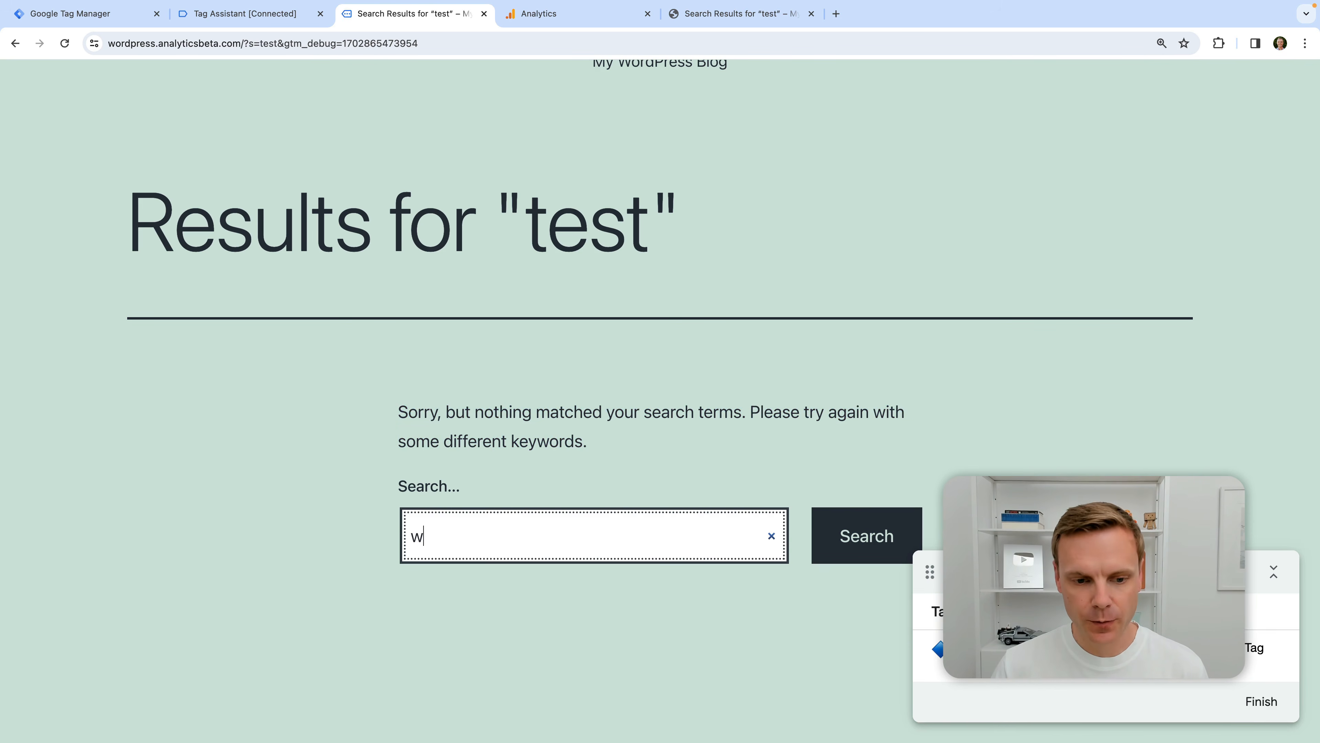
text(ordpress)
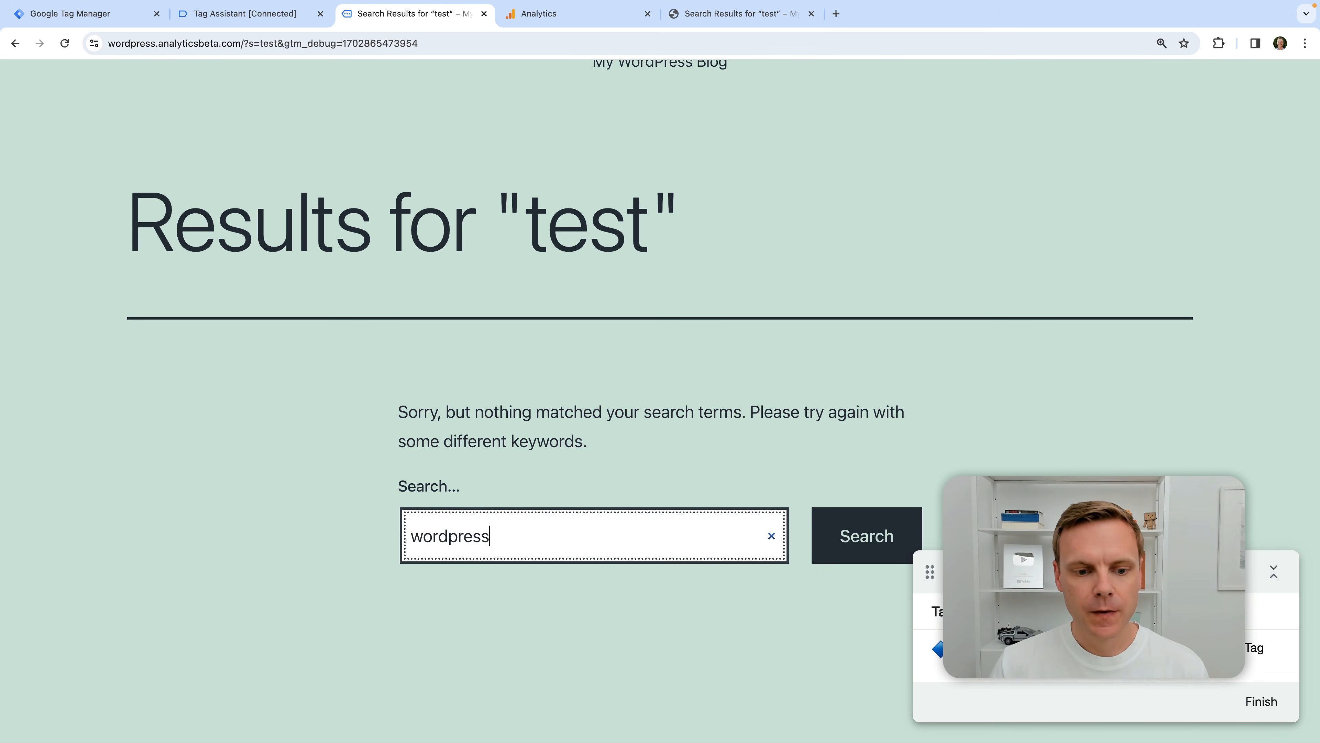
key(Return)
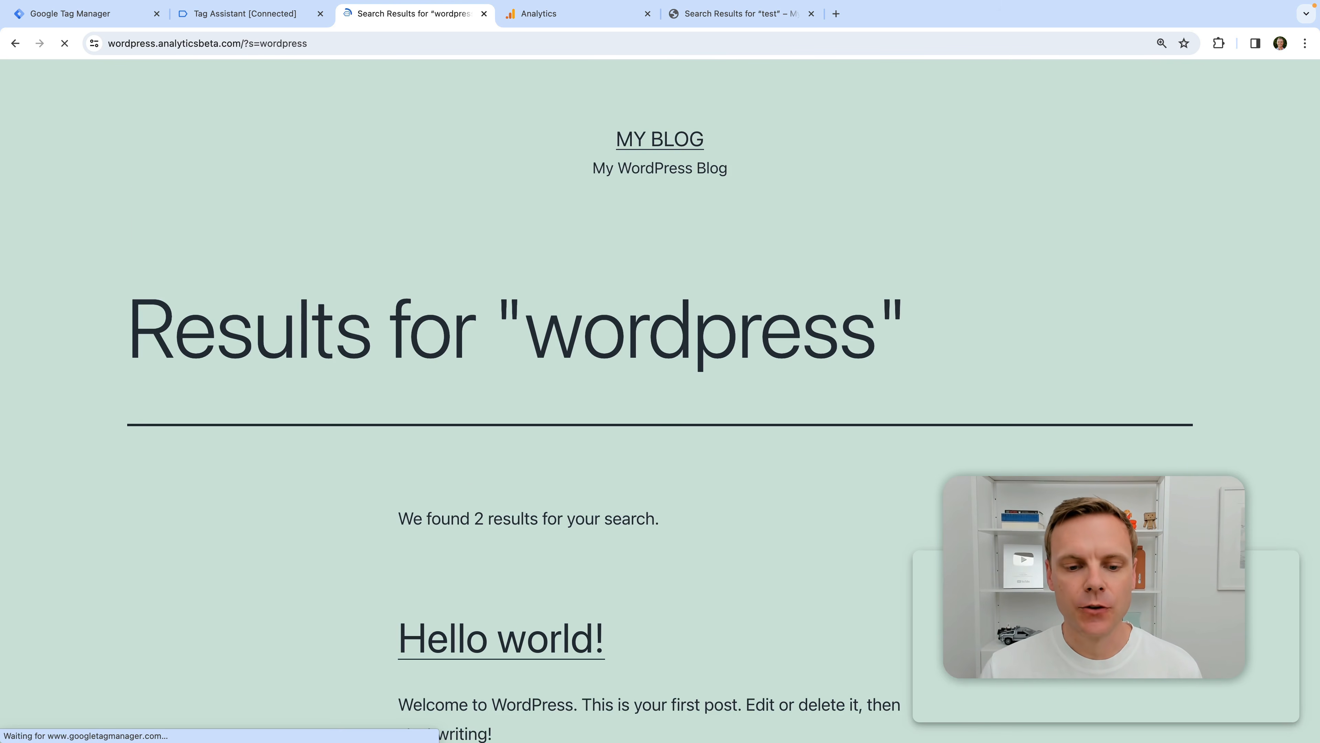
scroll(519, 480, down, 3)
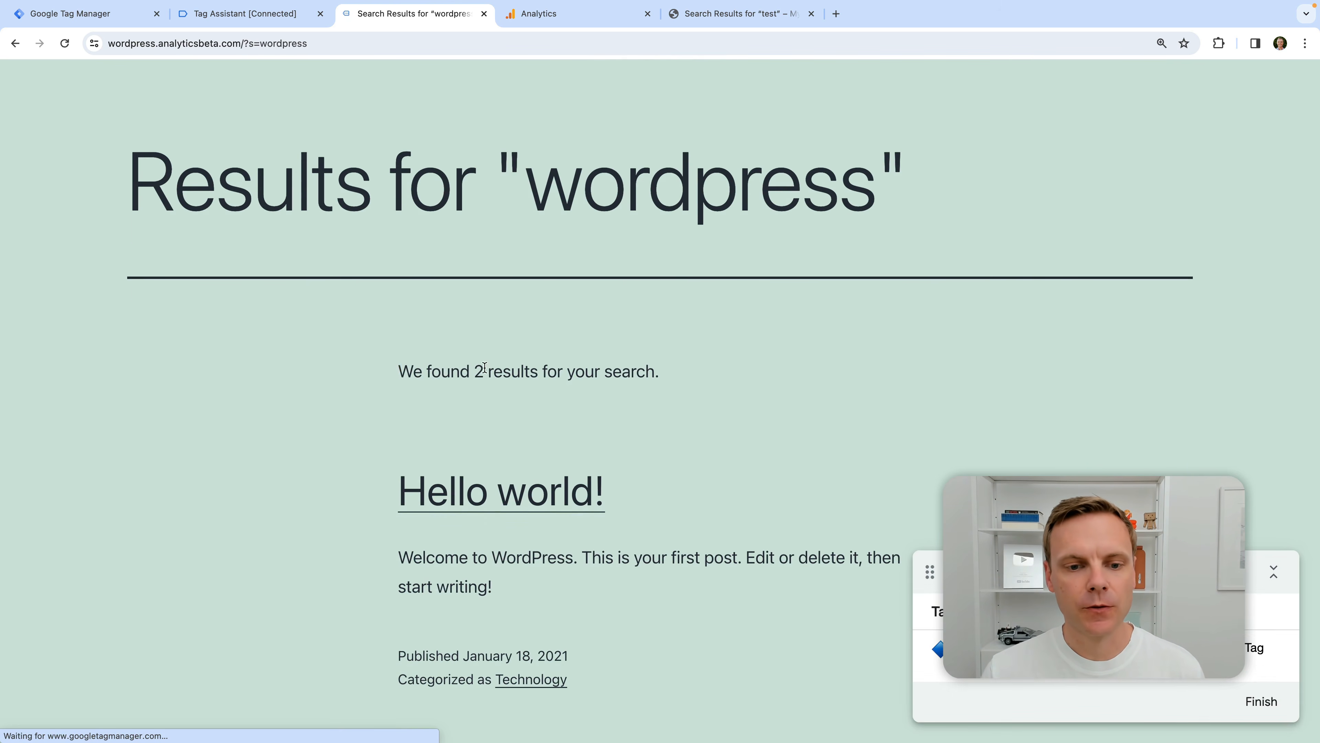
drag(398, 373, 762, 385)
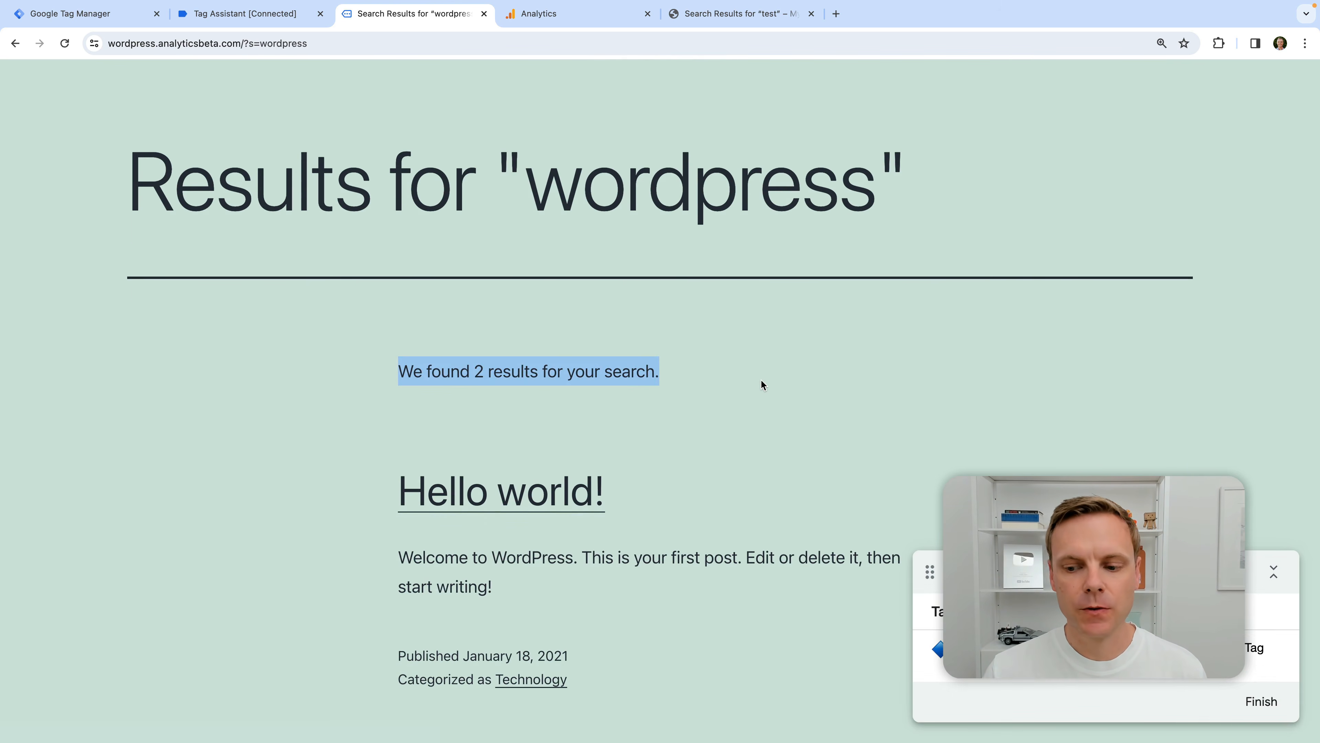
- In Tag Assistant, check which tags fired for the "wordpress" results page overall and on its Initialization event
click(284, 19)
click(366, 87)
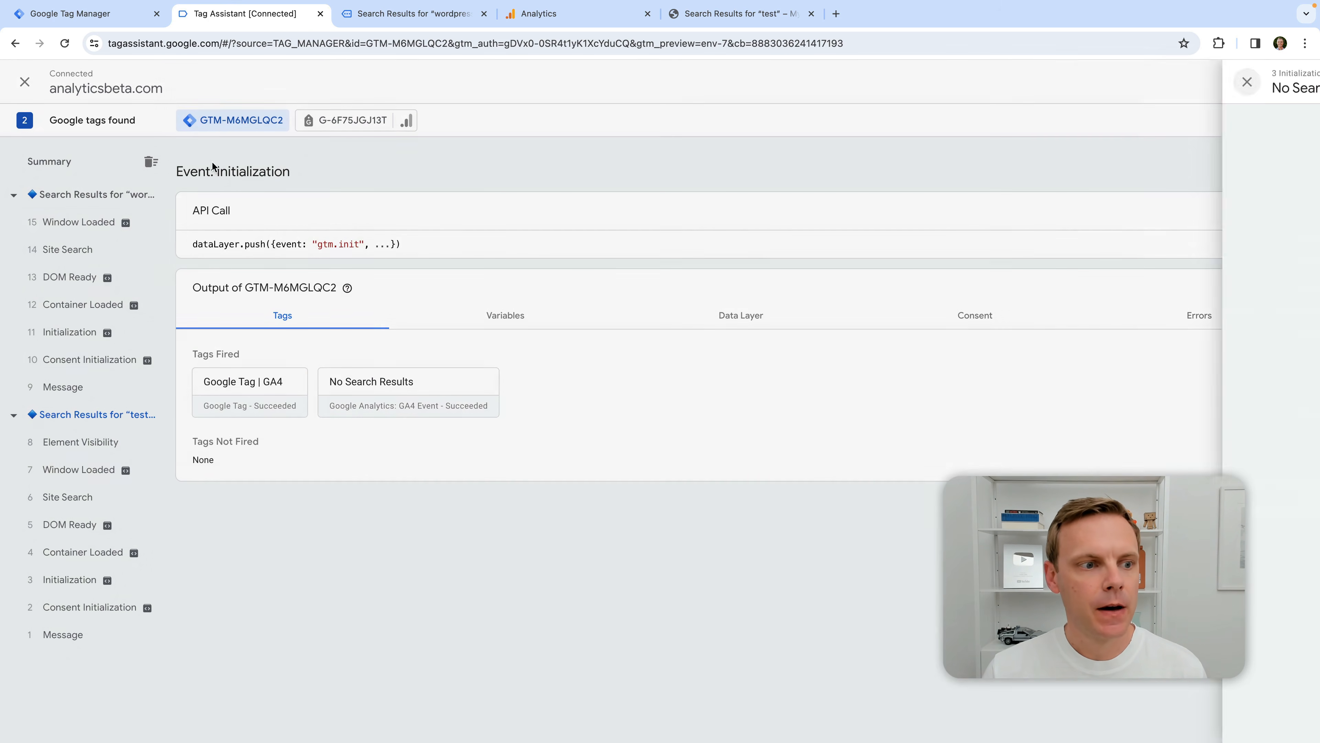
click(109, 194)
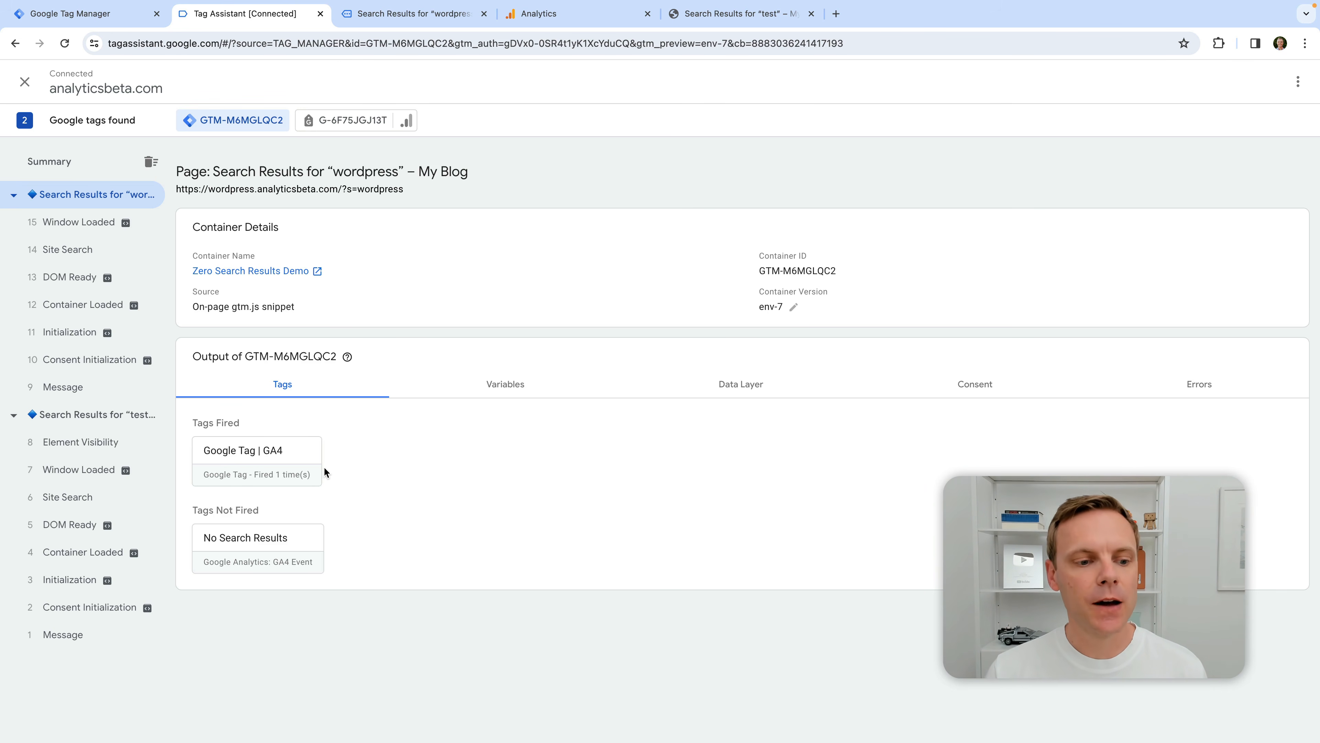
click(104, 332)
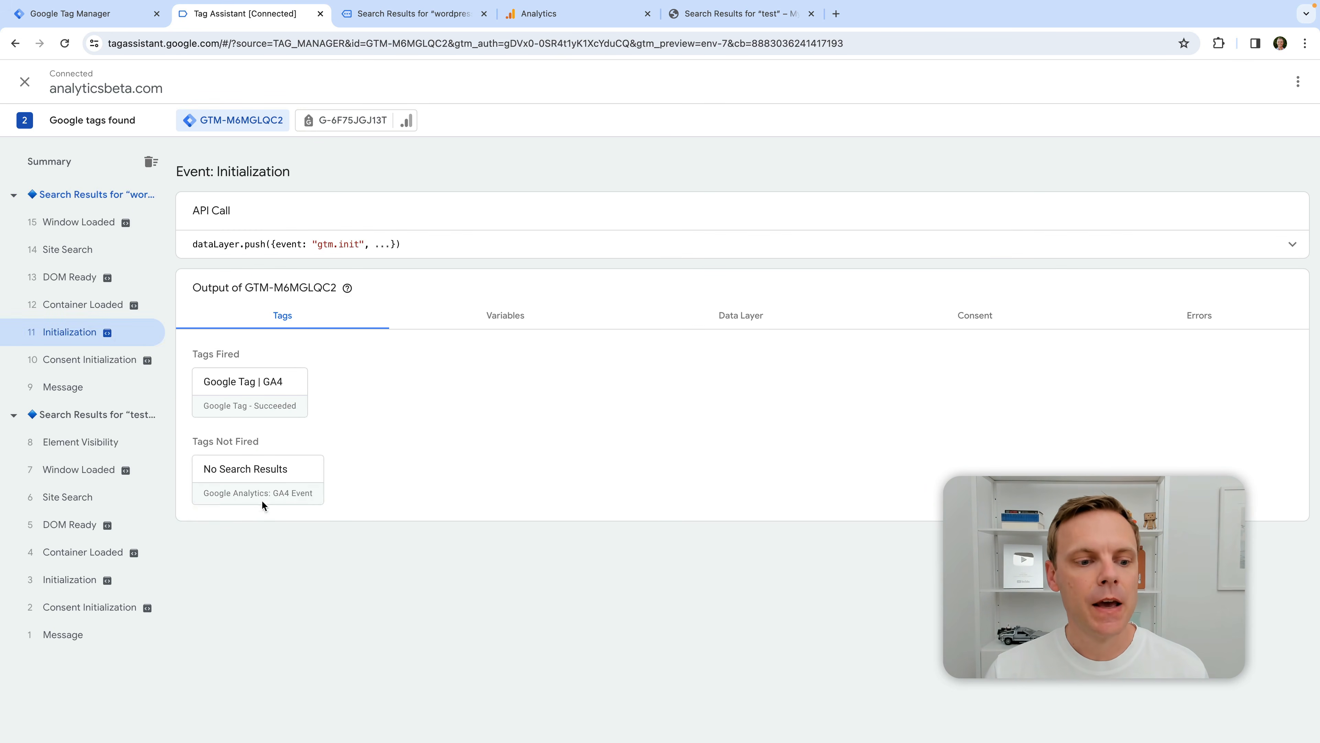
- Examine the No Search Results tag on the "test" page's Initialization event, checking the no_search_results_term parameter and its value
click(89, 575)
click(364, 407)
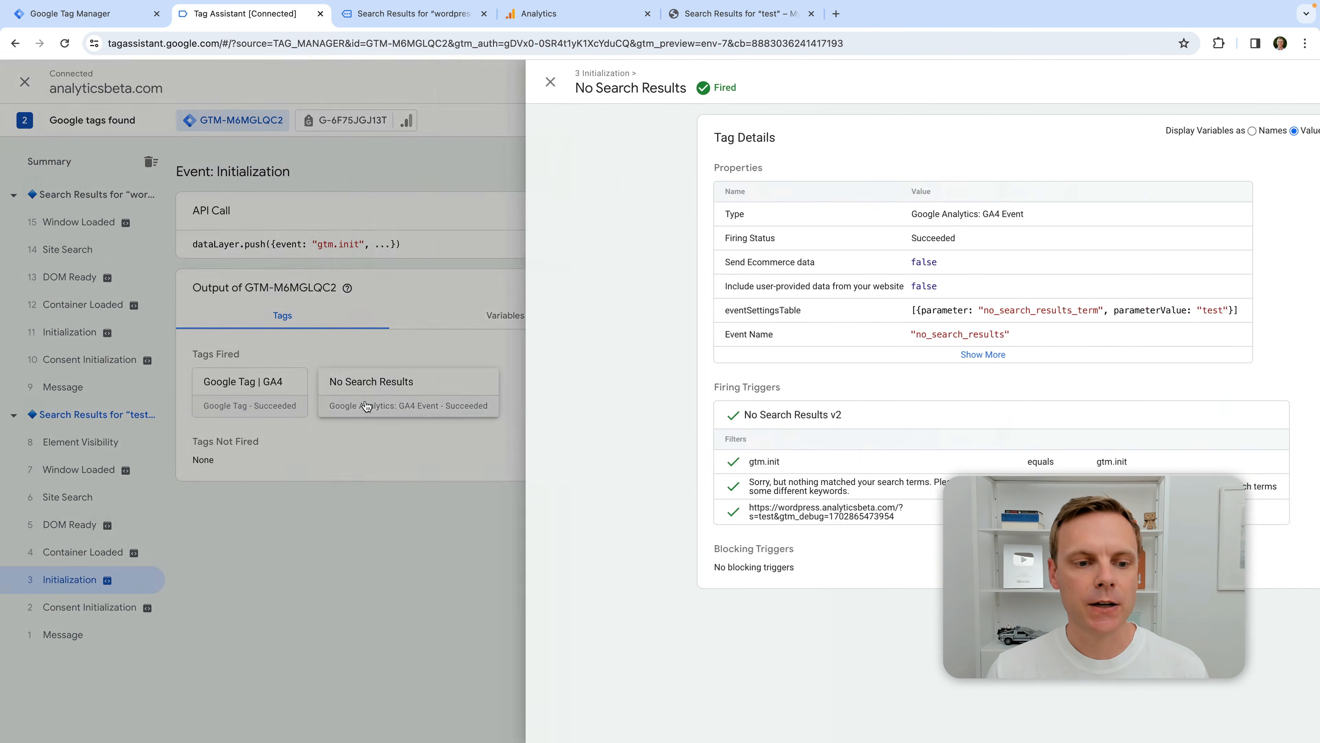
drag(788, 310, 905, 311)
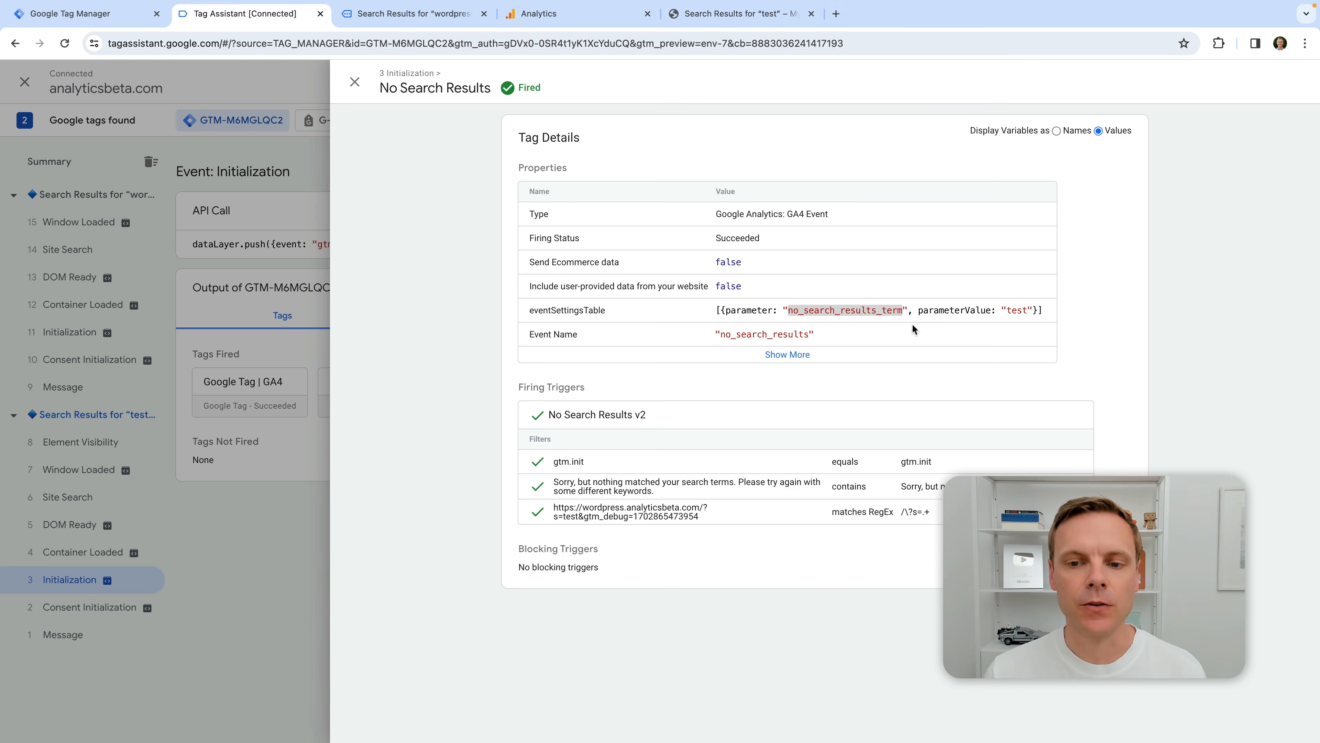
drag(1007, 310, 1028, 309)
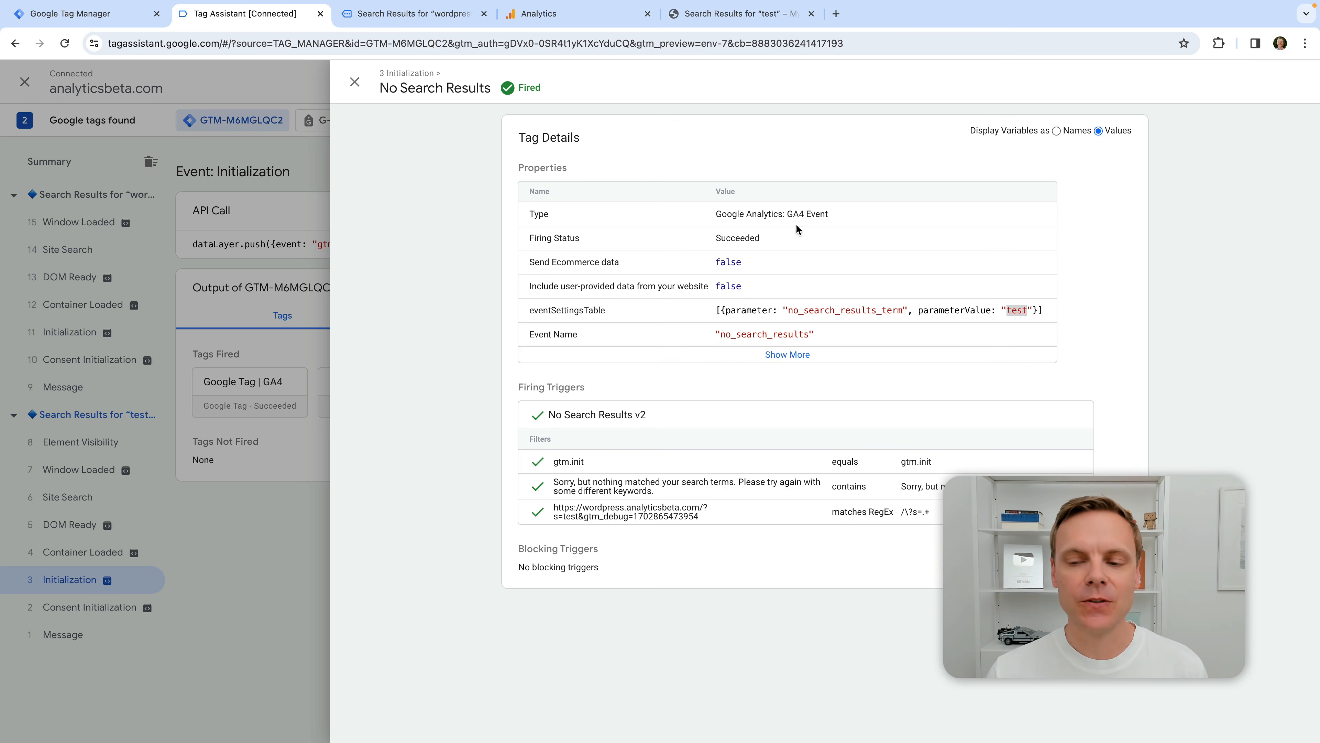
- Switch to Google Analytics, leave the web stream details, and open the property's custom definitions
click(571, 18)
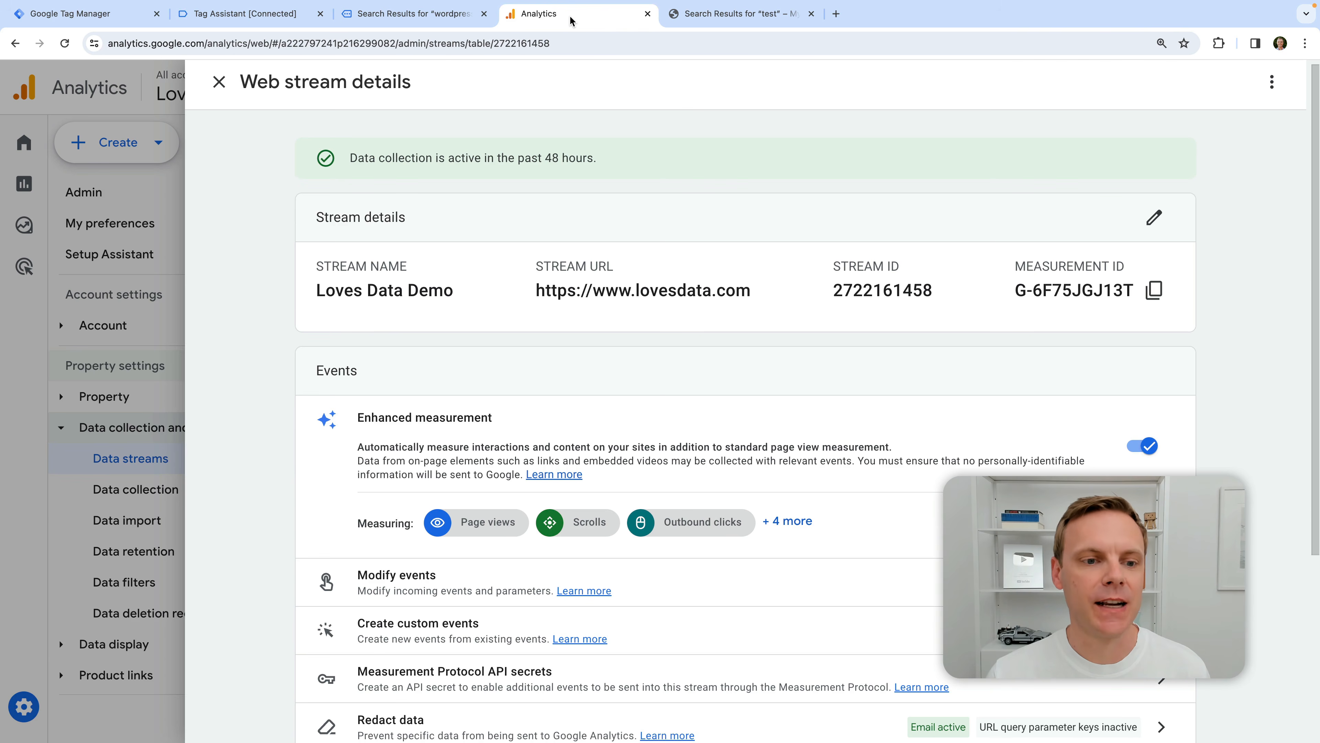
click(219, 83)
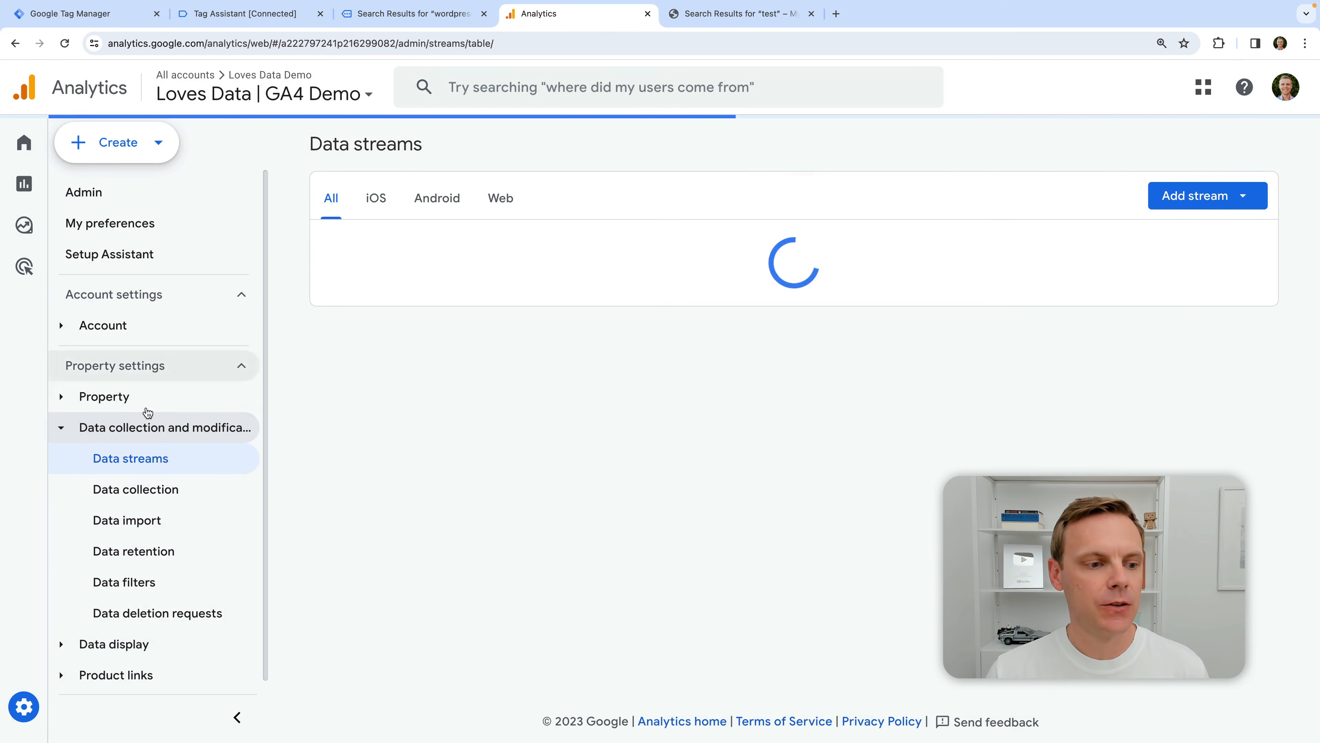
click(52, 430)
click(156, 468)
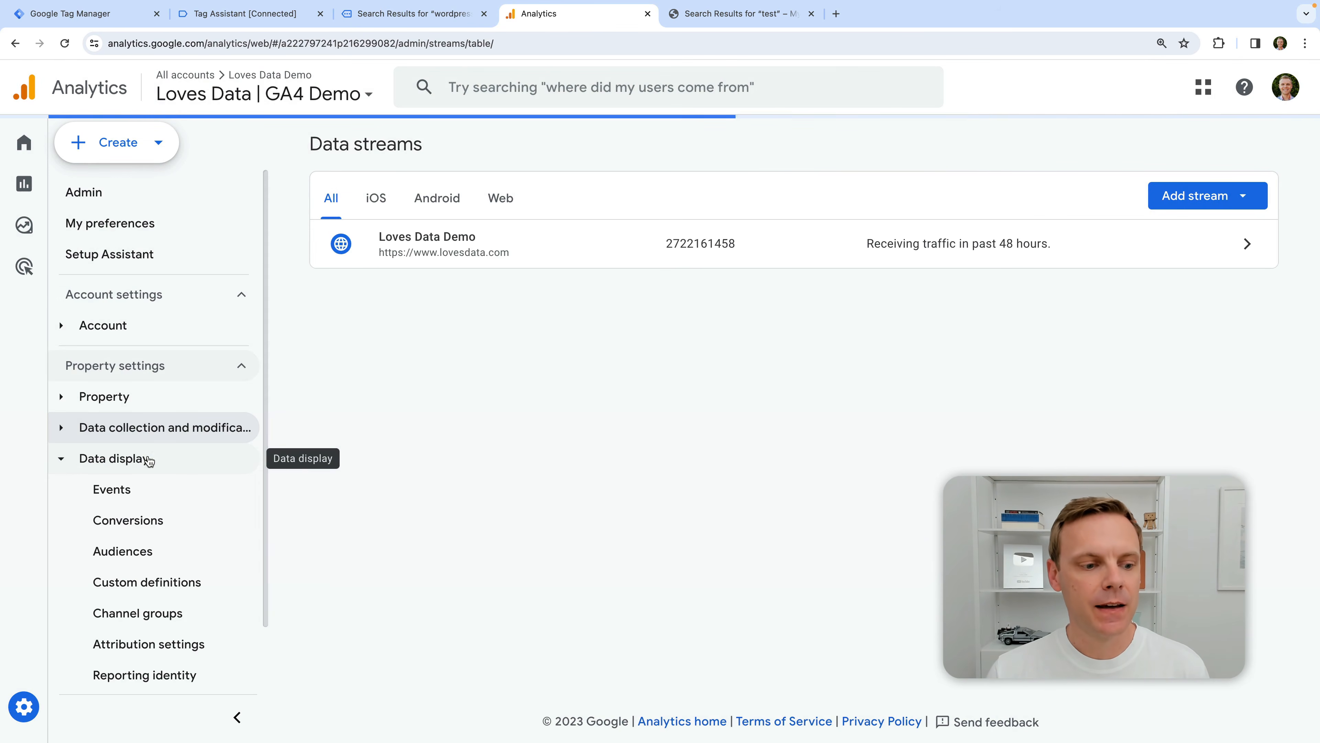
click(167, 584)
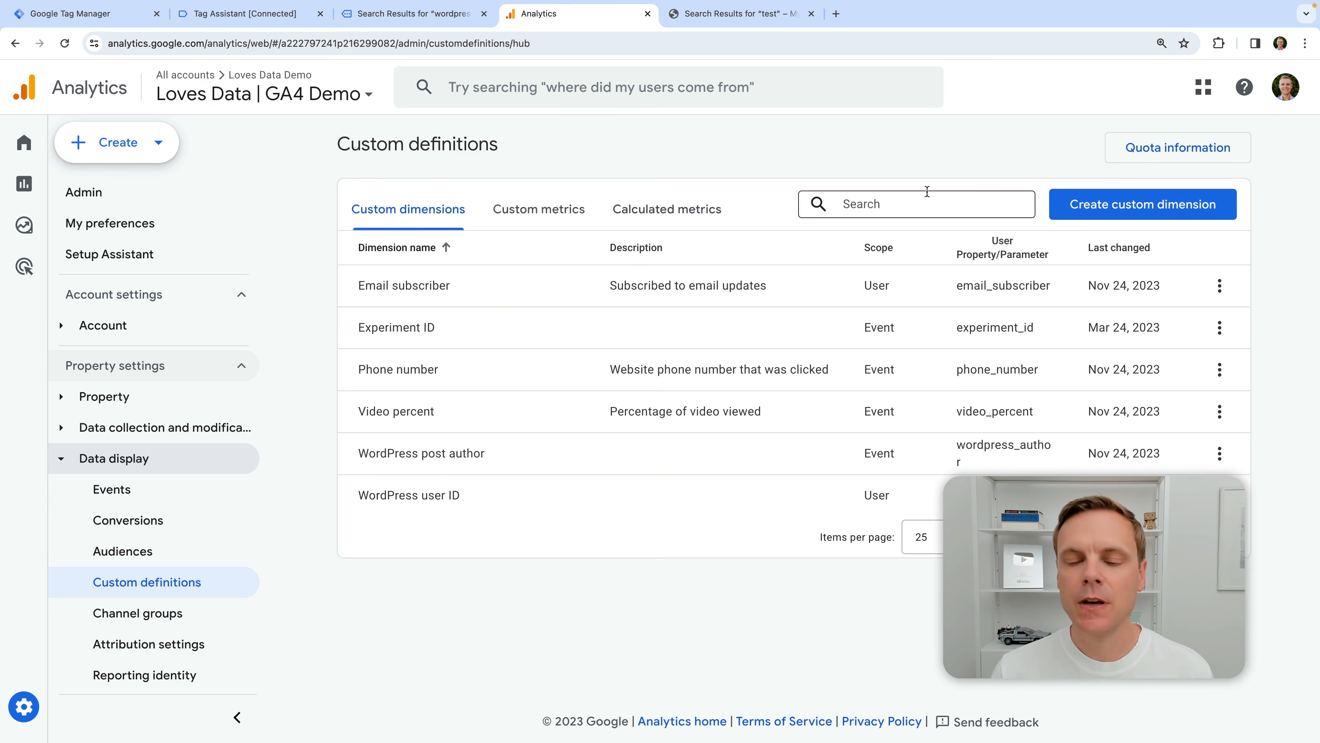
- Start a new custom dimension and name it "No Search Results Term"
click(1158, 208)
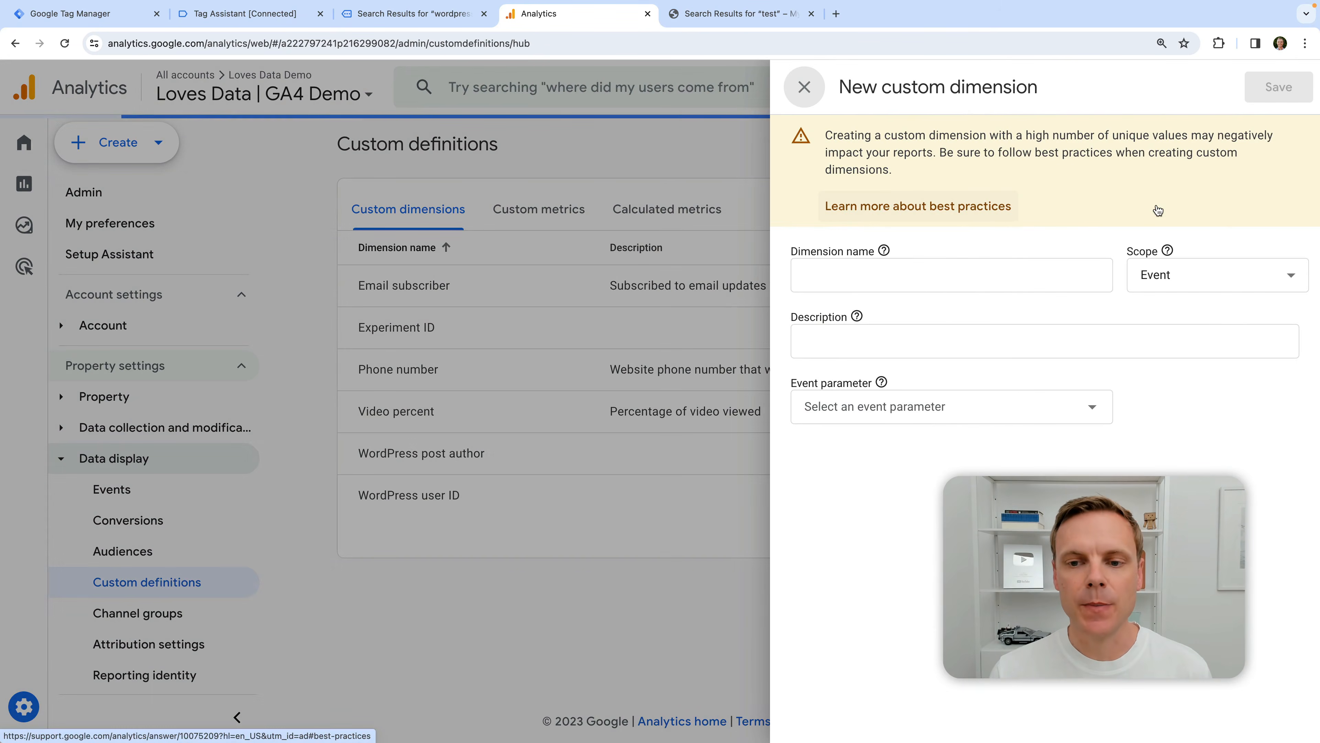
click(837, 276)
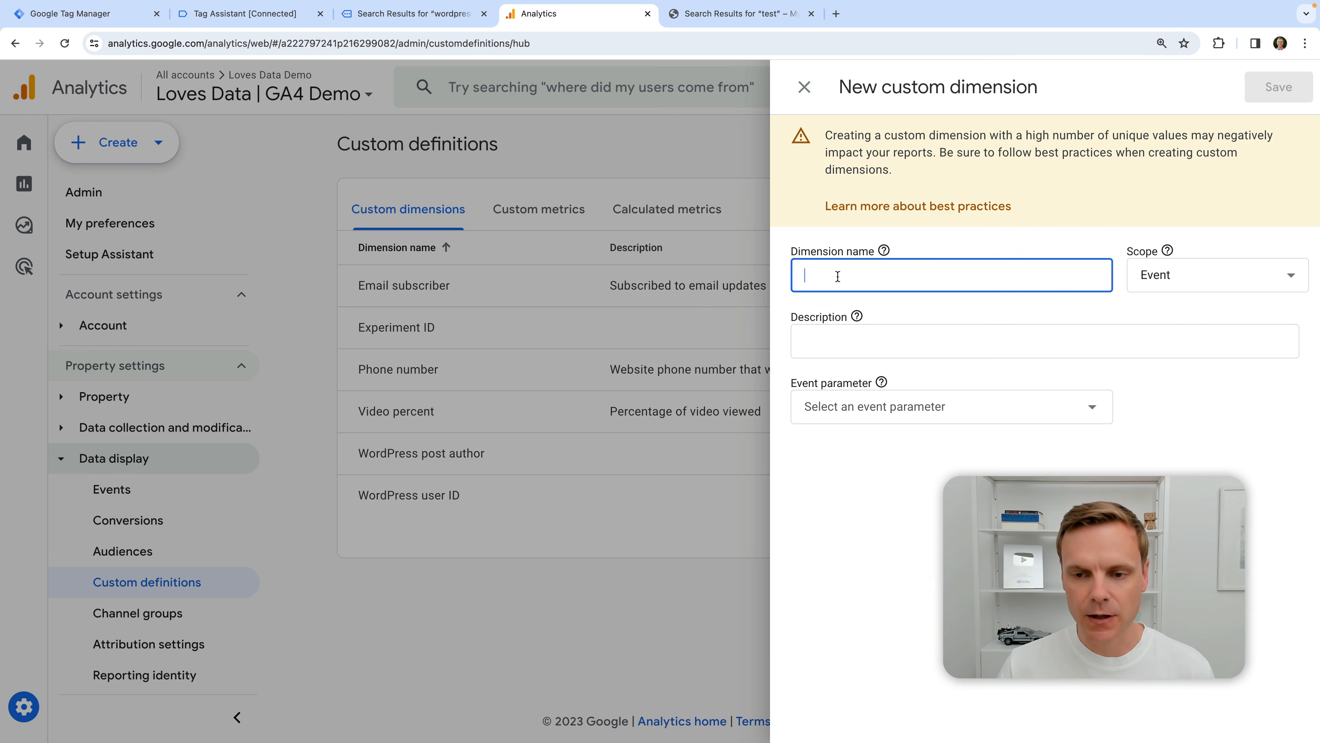
text(No Sear)
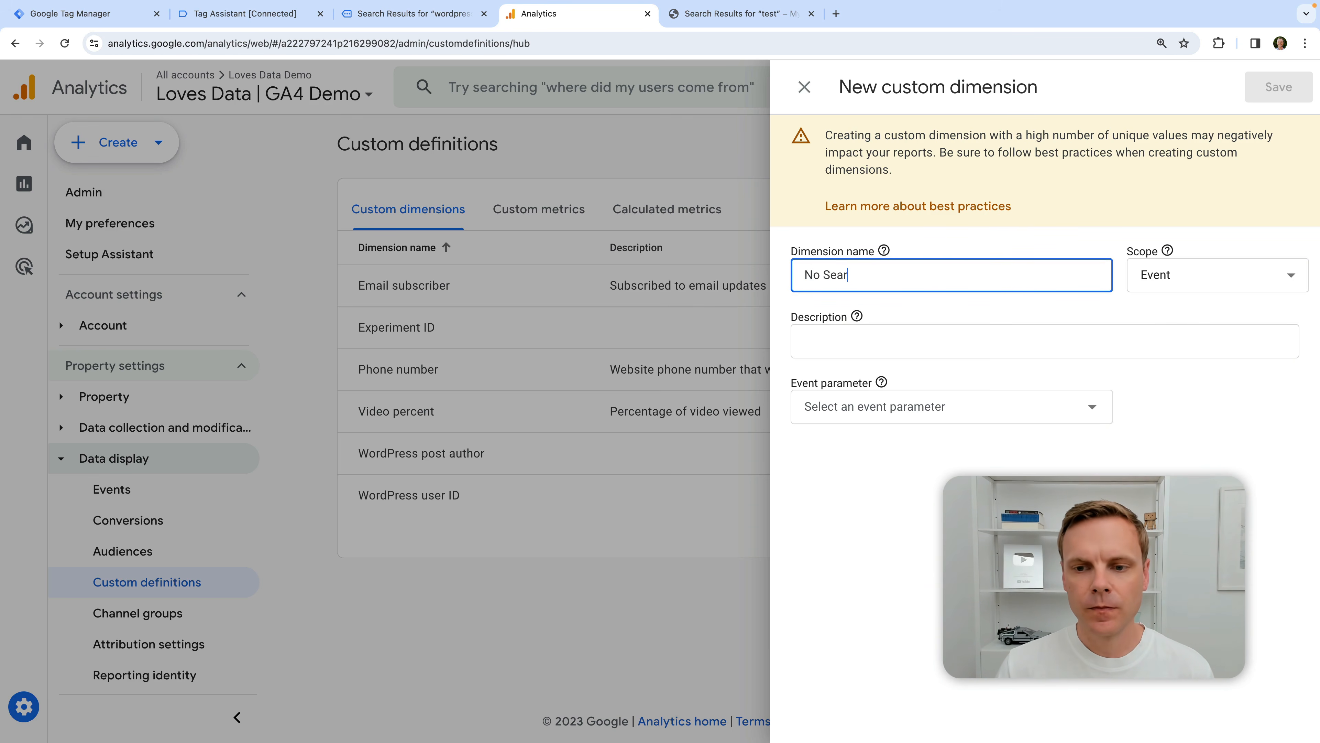
text(ch REs)
key(BackSpace)
key(BackSpace)
text(e)
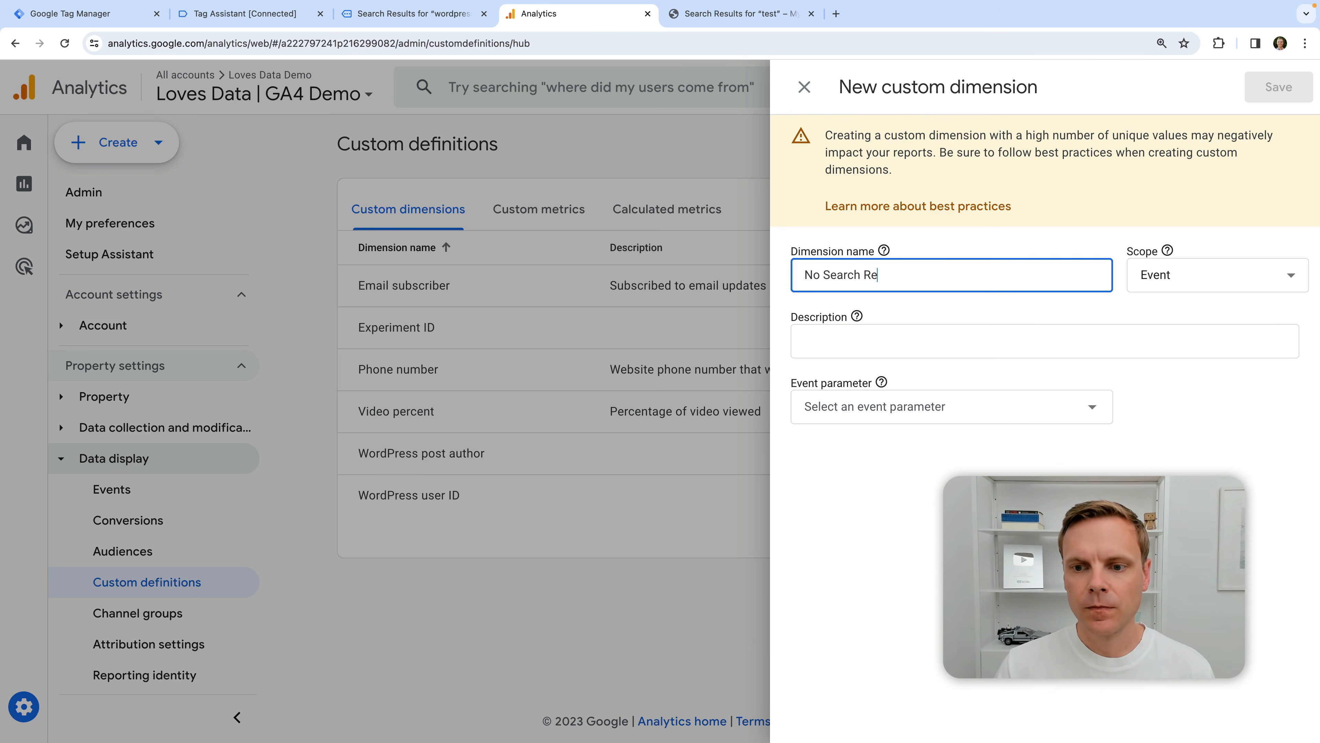
text(sults Term)
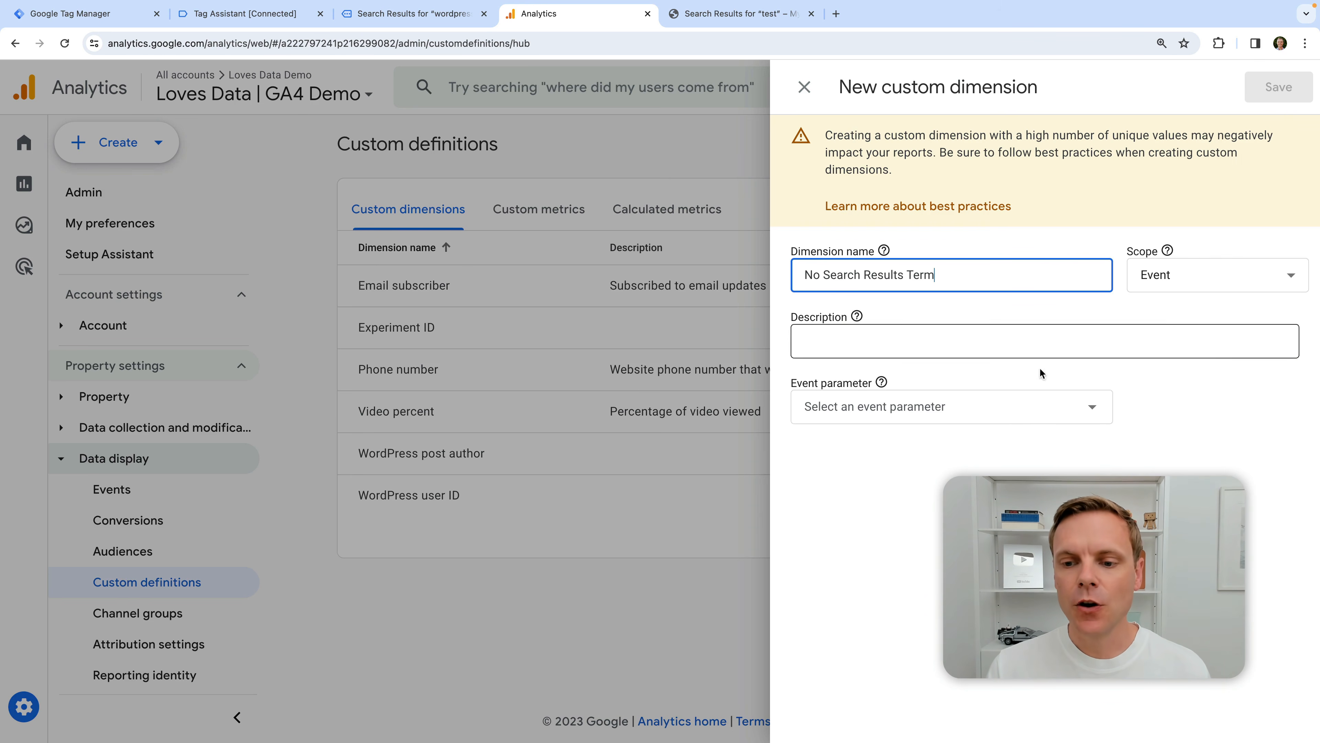
- Set the new custom dimension's event parameter to no_search_result_term, save the dimension, and check its parameter in the custom dimensions list
click(895, 411)
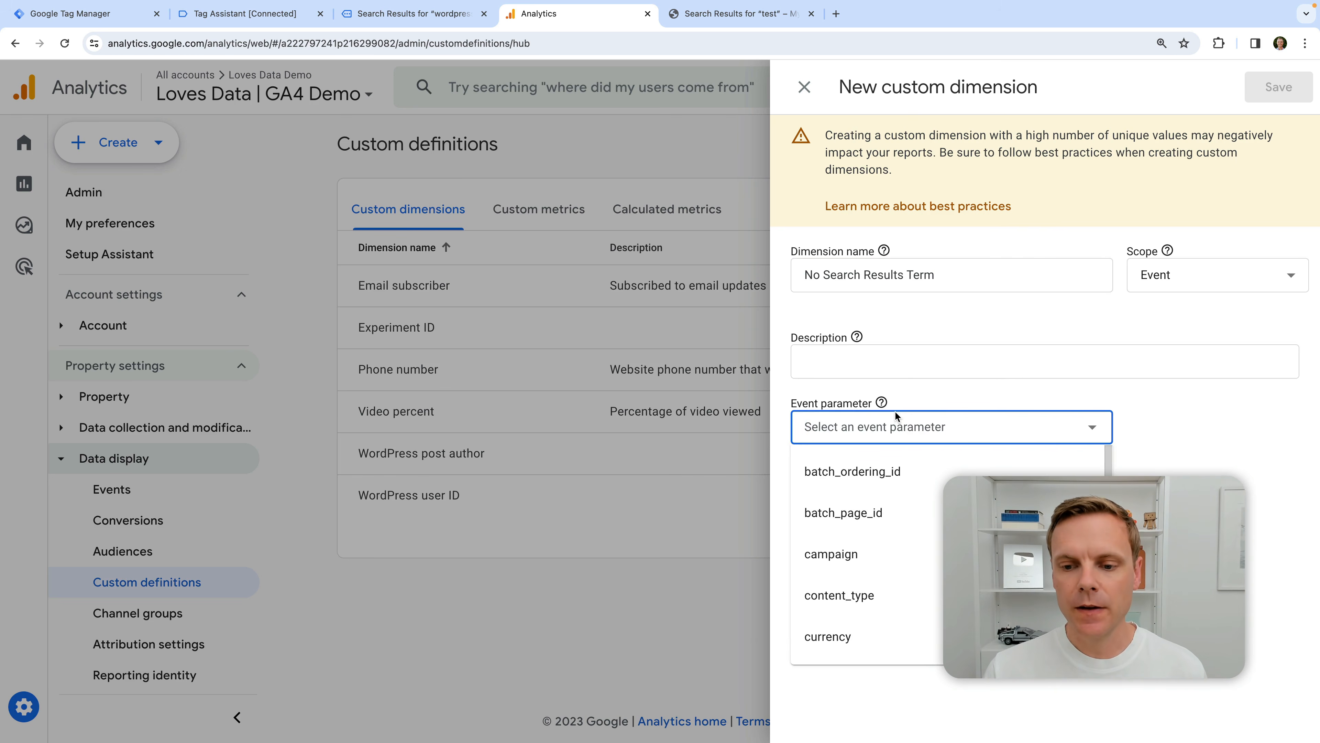
text(Sorry, but nothing matched your search terms)
key(super+a)
key(BackSpace)
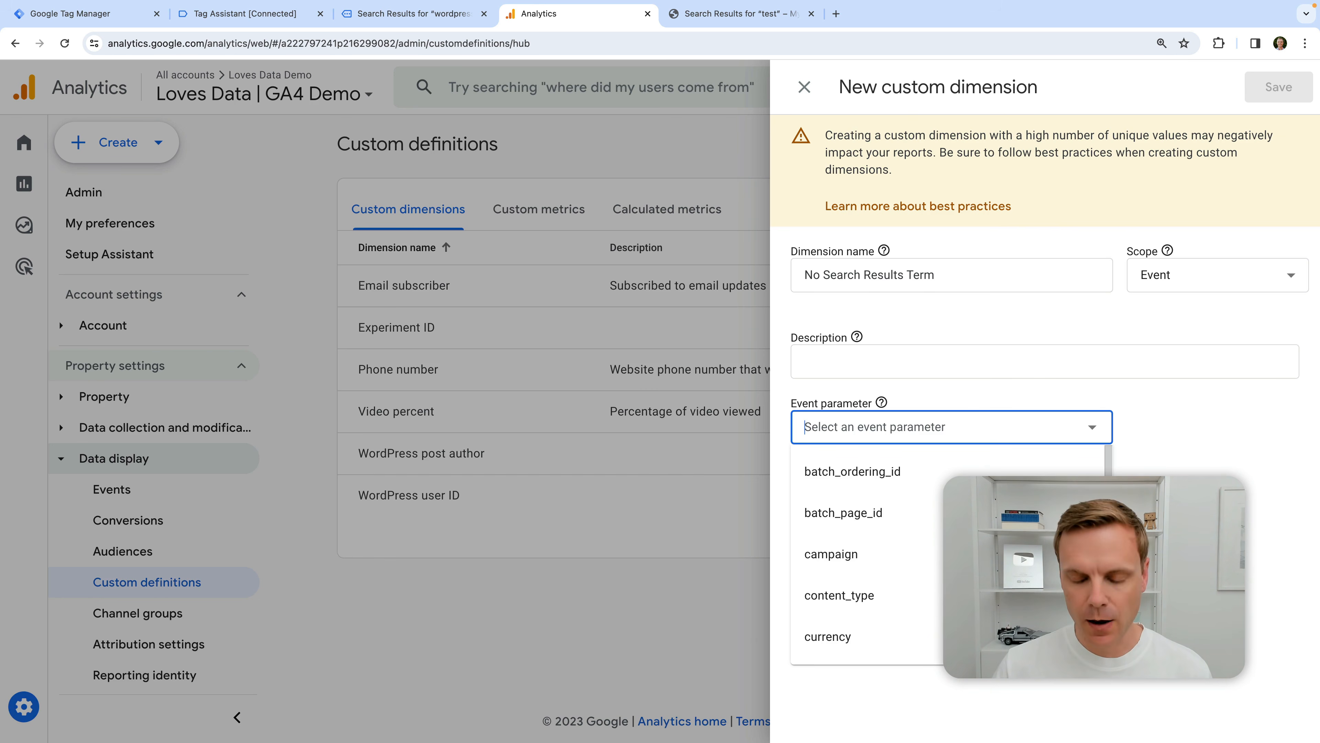
text(no_)
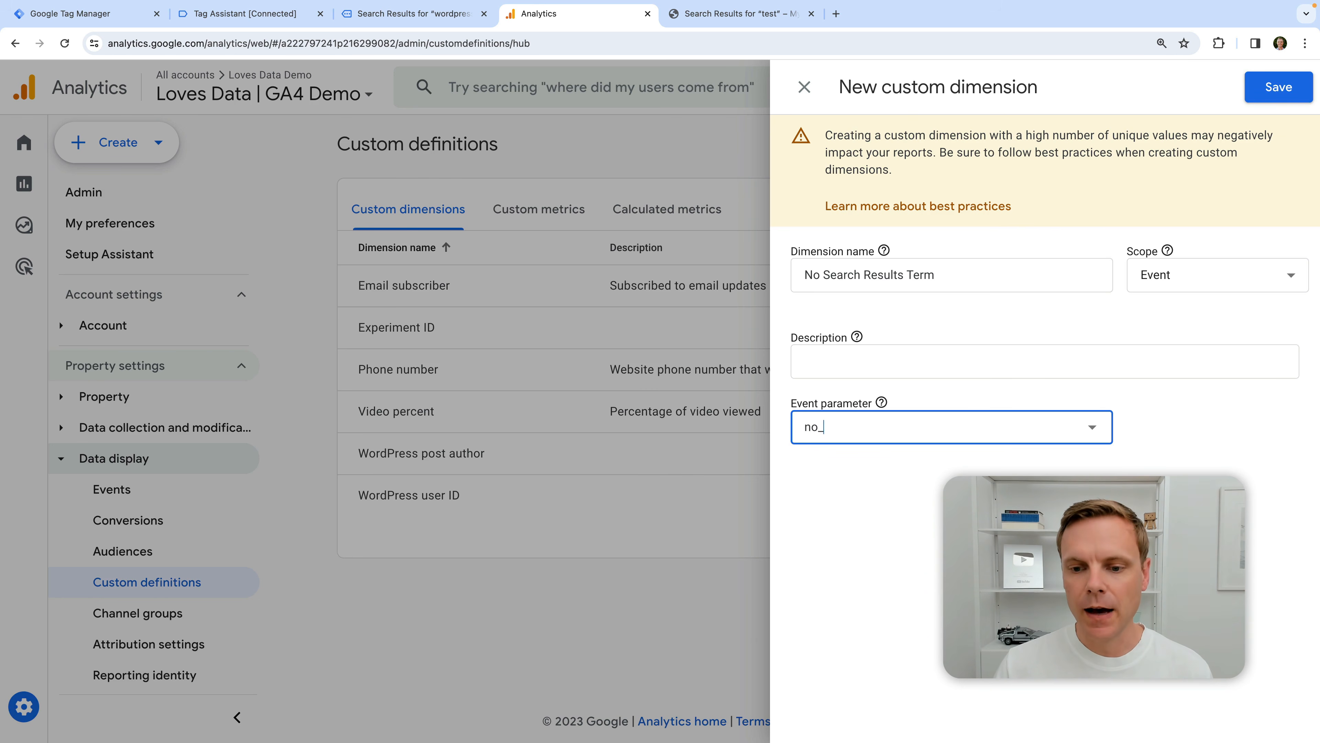
text(search_r)
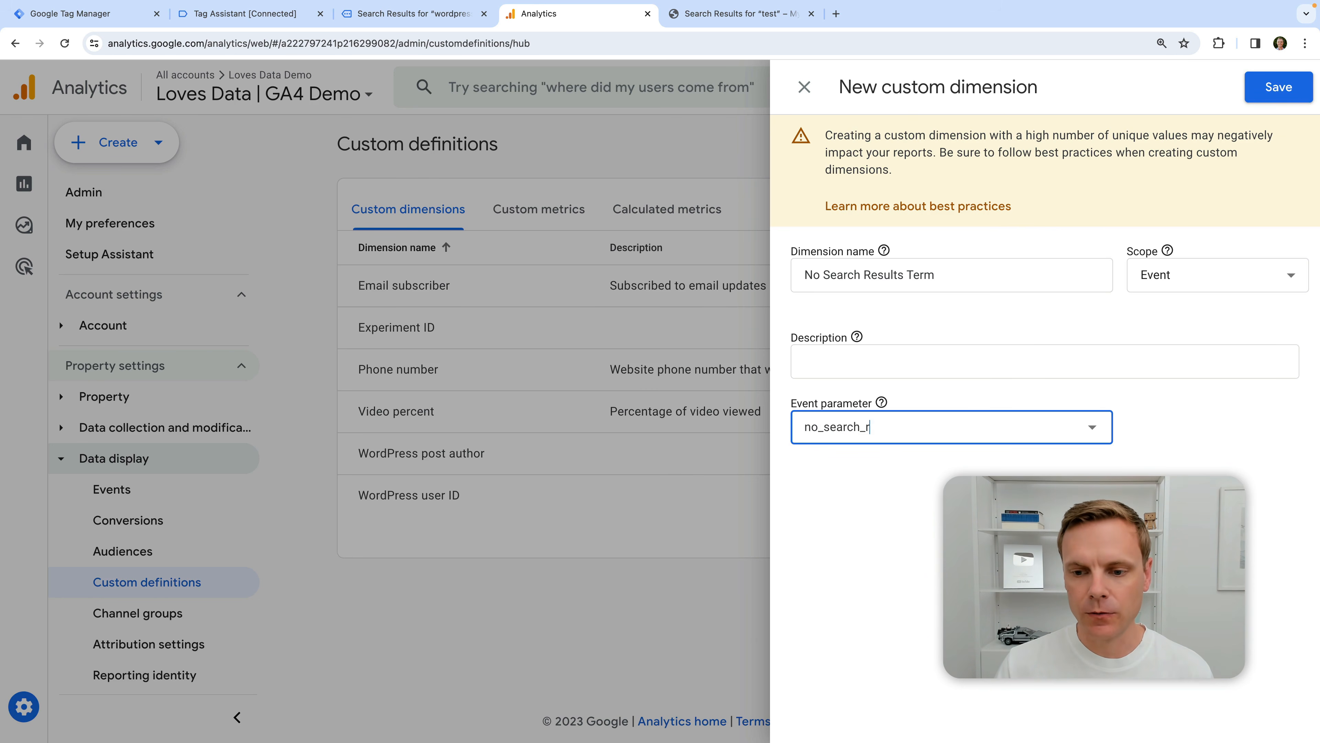
text(esult_term)
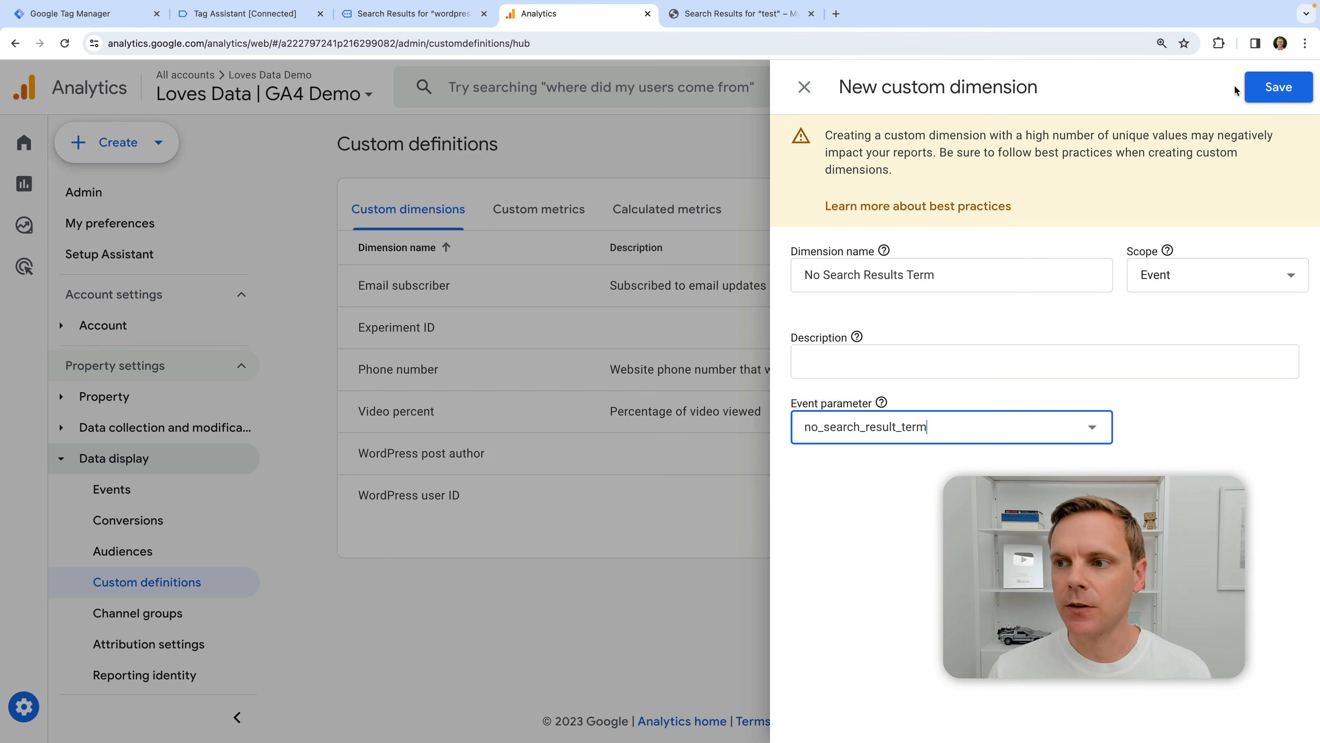
click(1268, 87)
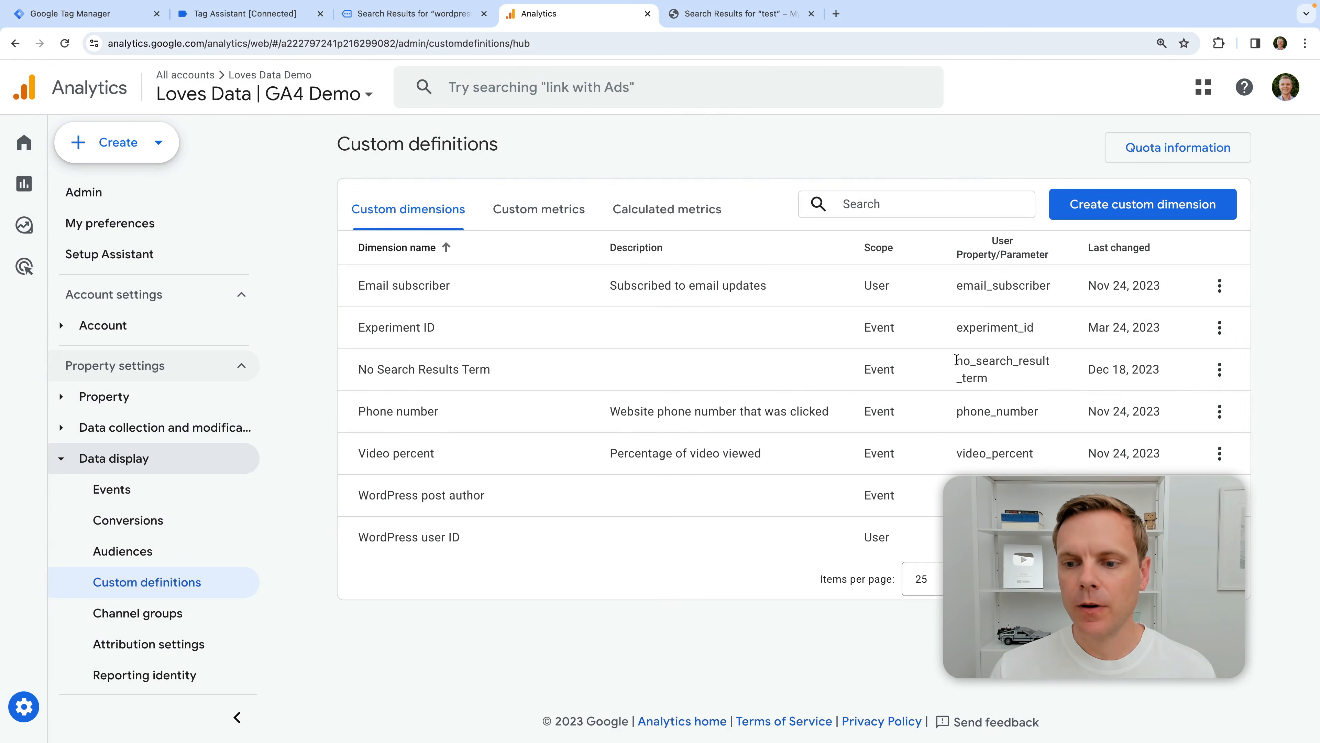
drag(956, 360, 1020, 386)
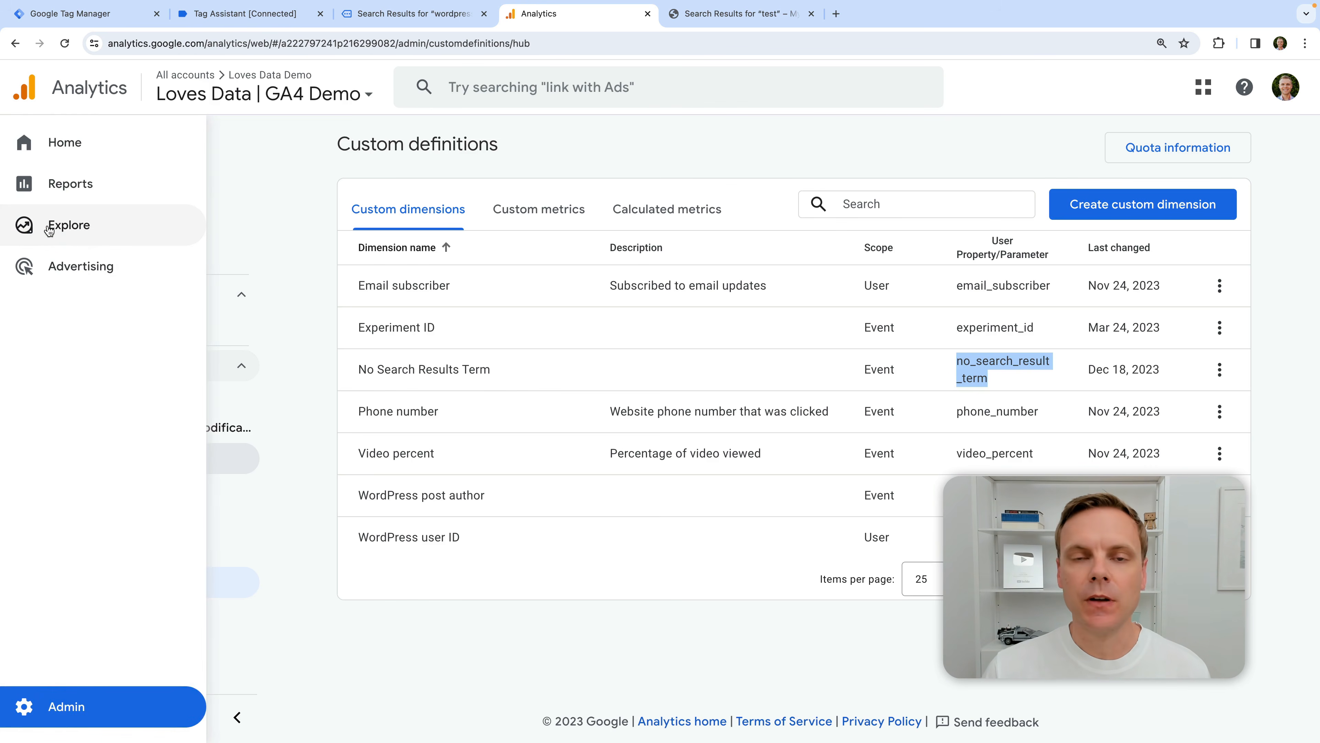
- Create a blank exploration and name it "No Search Results"
click(48, 228)
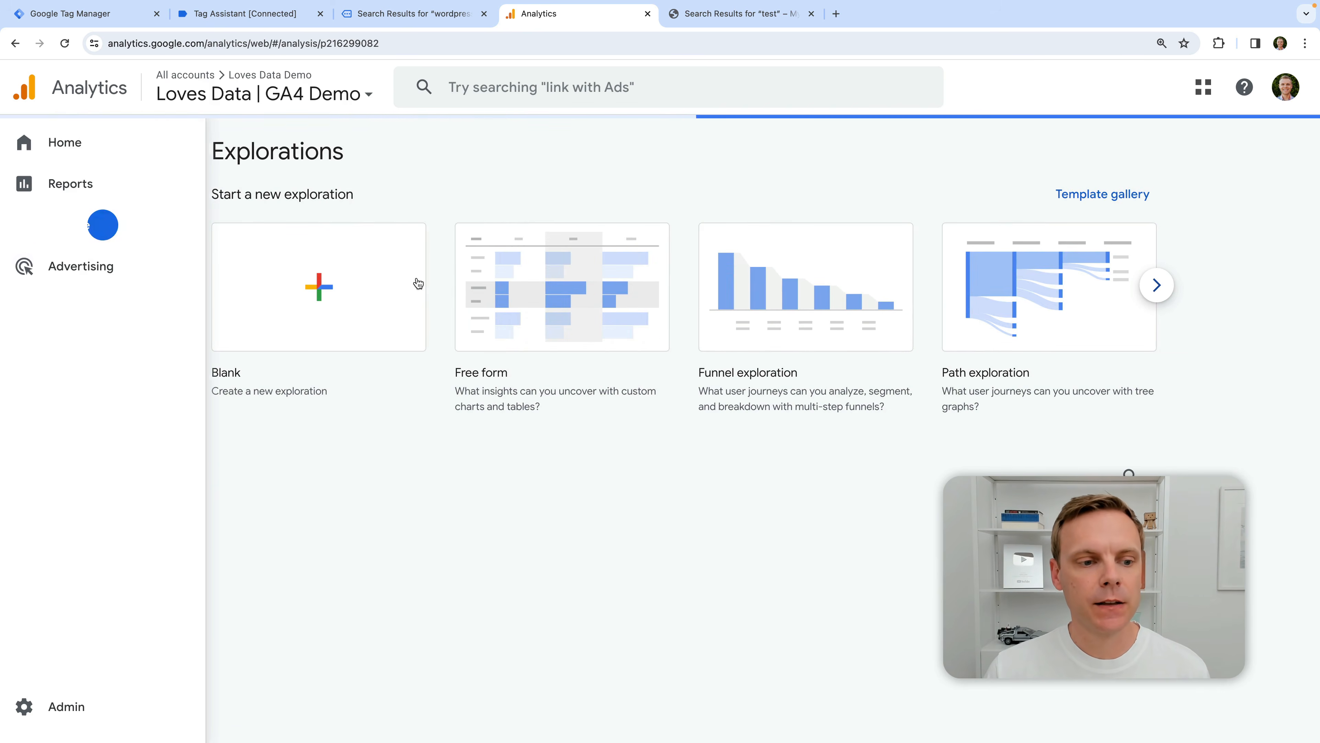
click(309, 285)
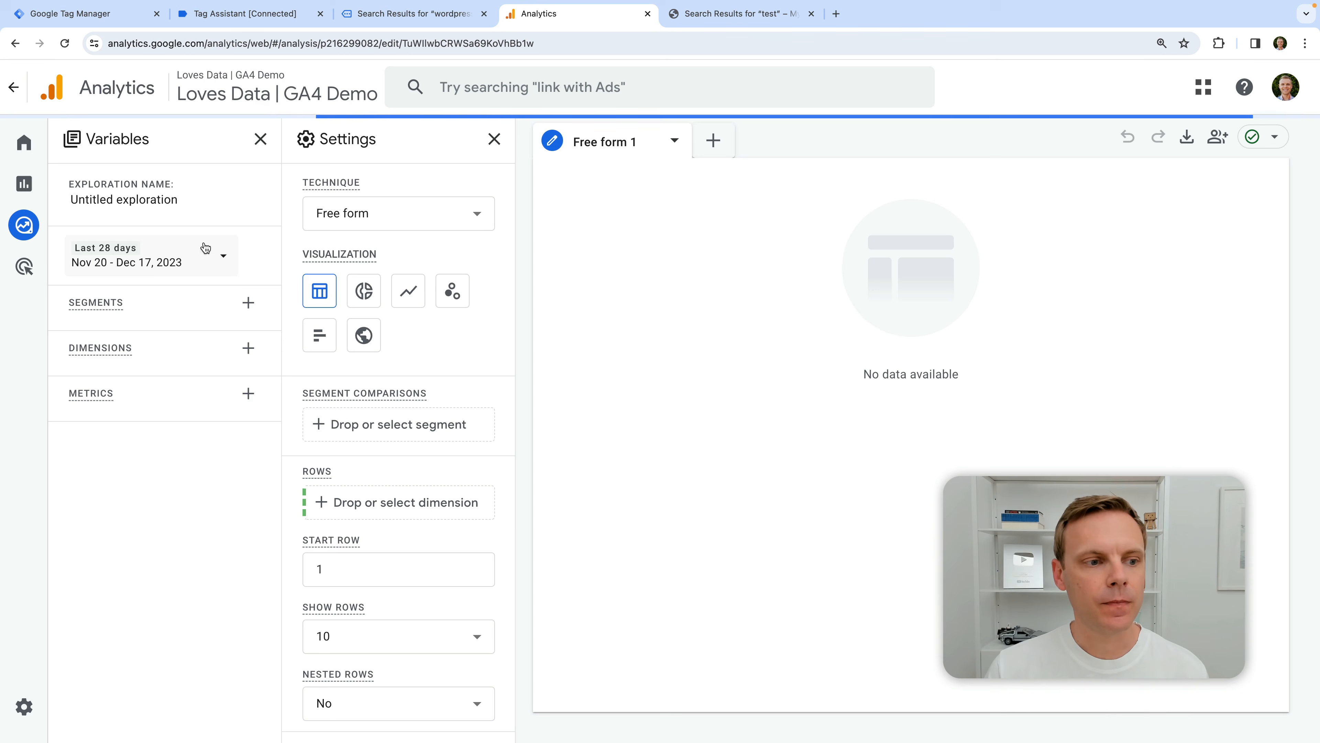
click(145, 202)
text(No SEarc)
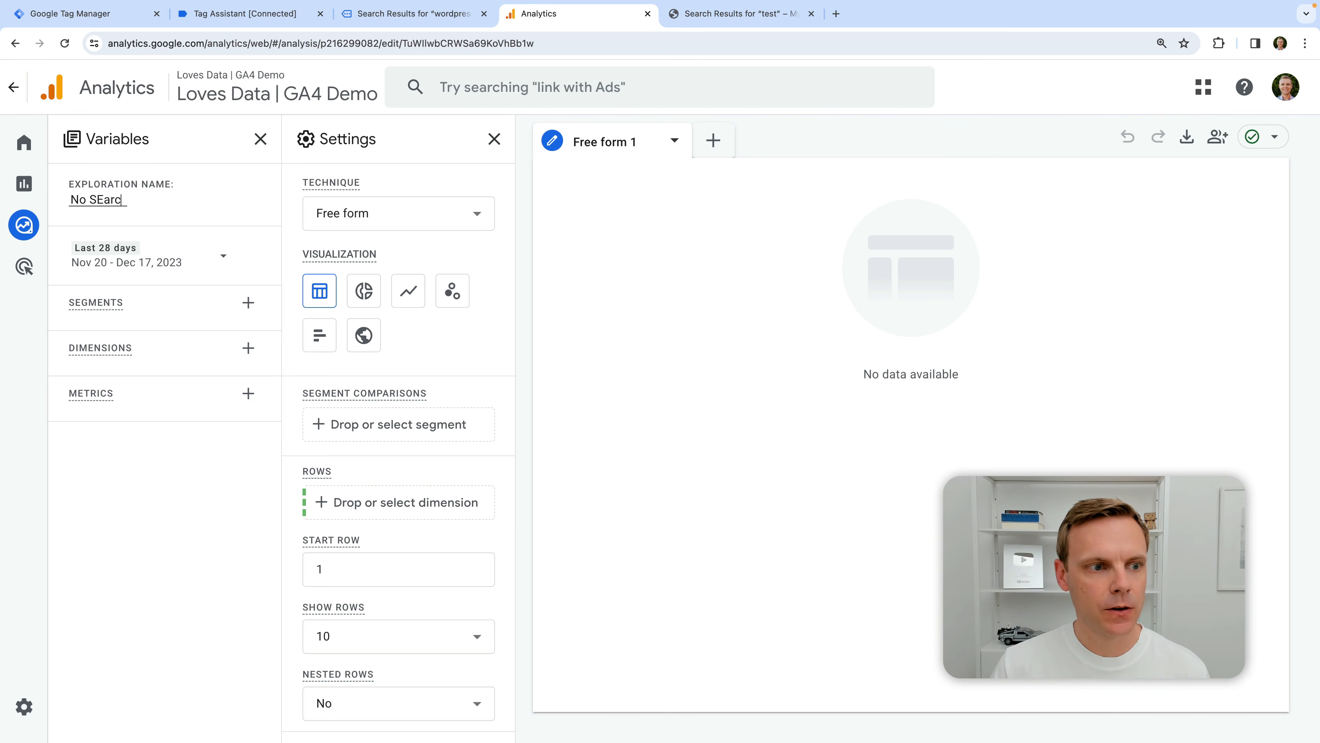
key(BackSpace)
key(BackSpace)
key(BackSpace)
key(BackSpace)
text(earch Resu)
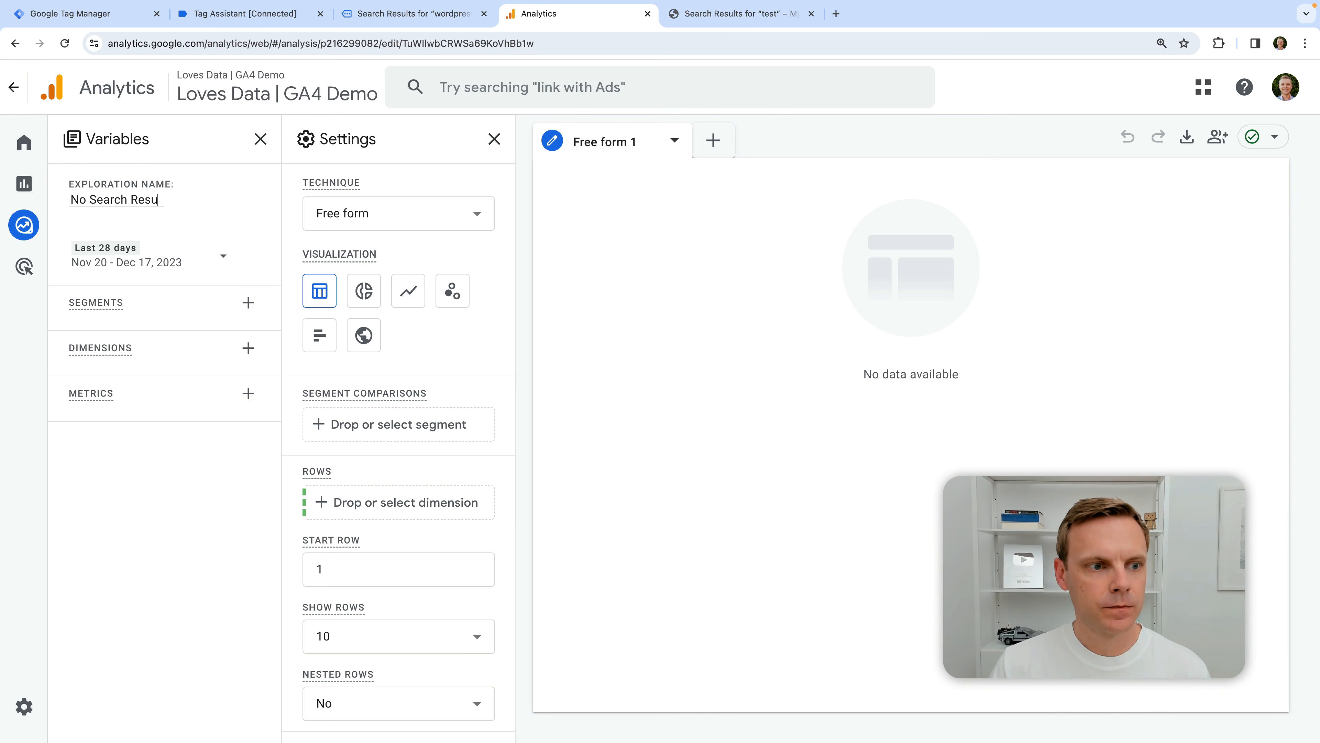
text(lts)
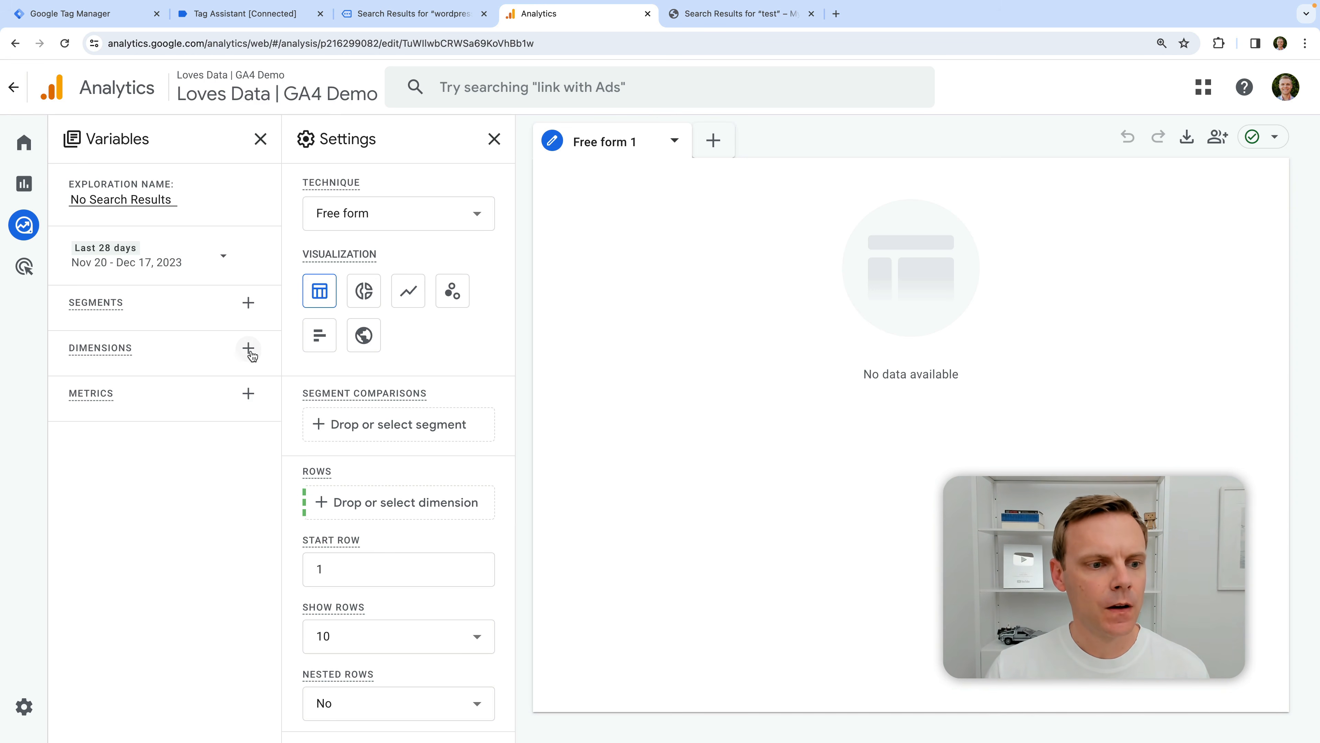
- Import the custom dimension No Search Results Term into the exploration
click(248, 347)
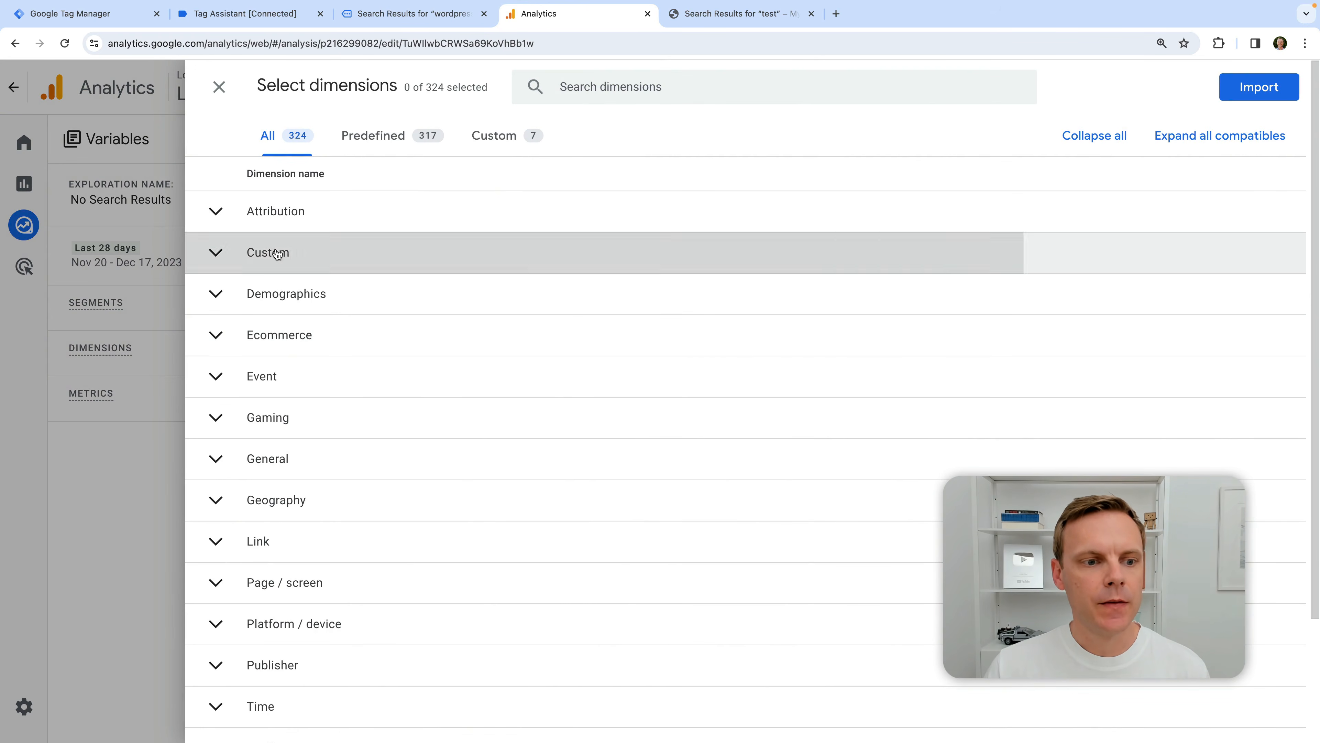
click(284, 252)
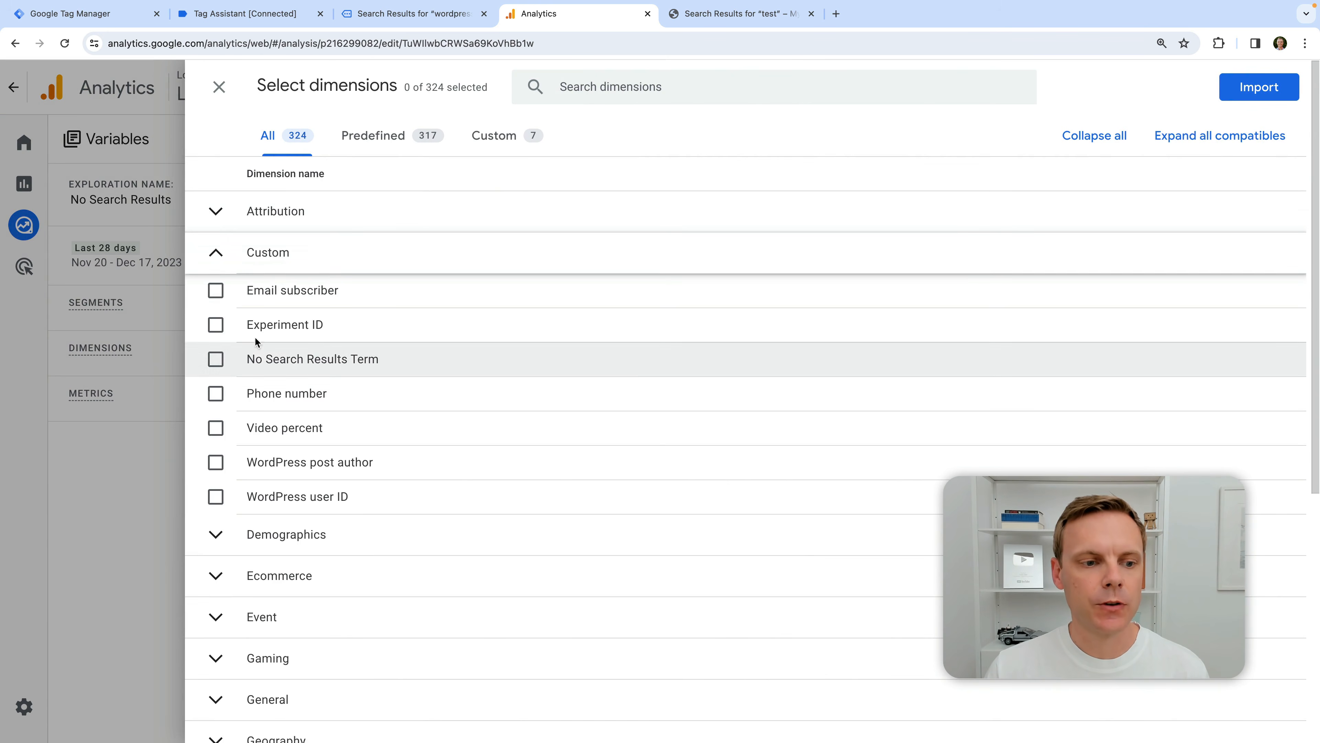
click(216, 361)
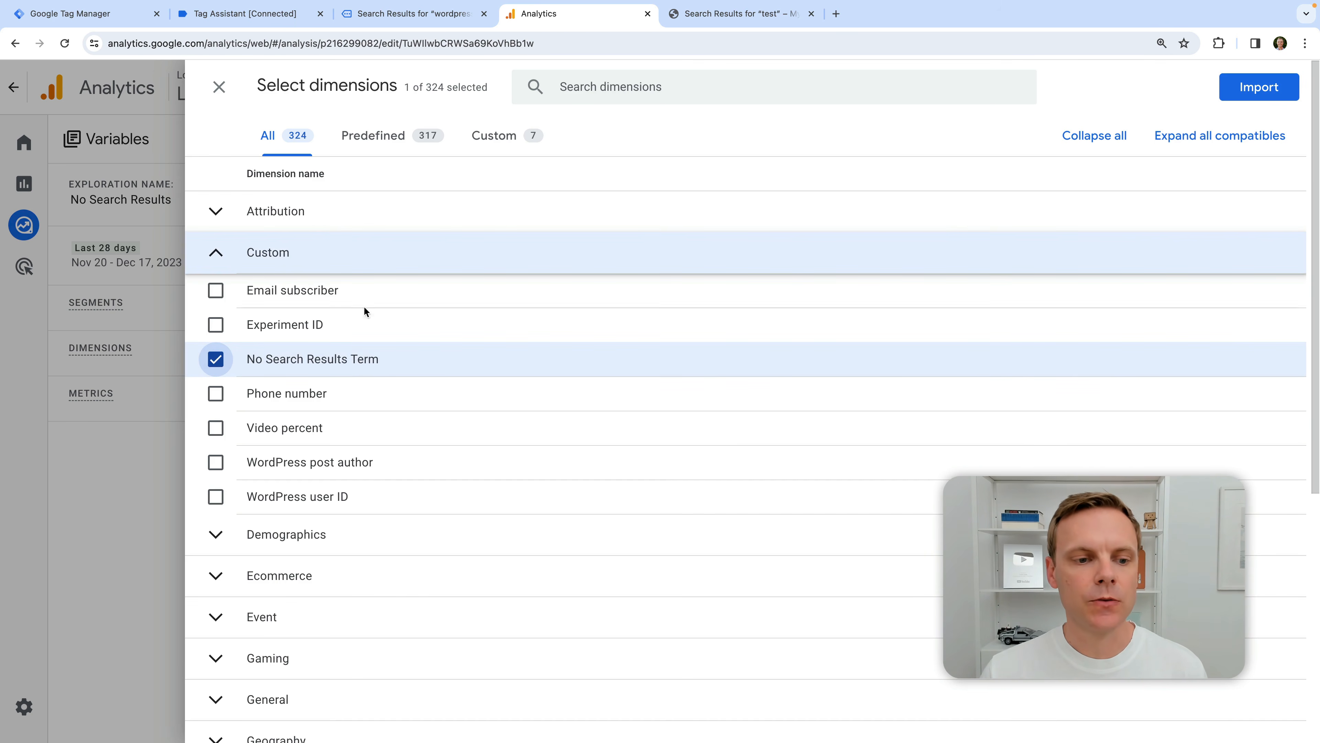
click(1259, 87)
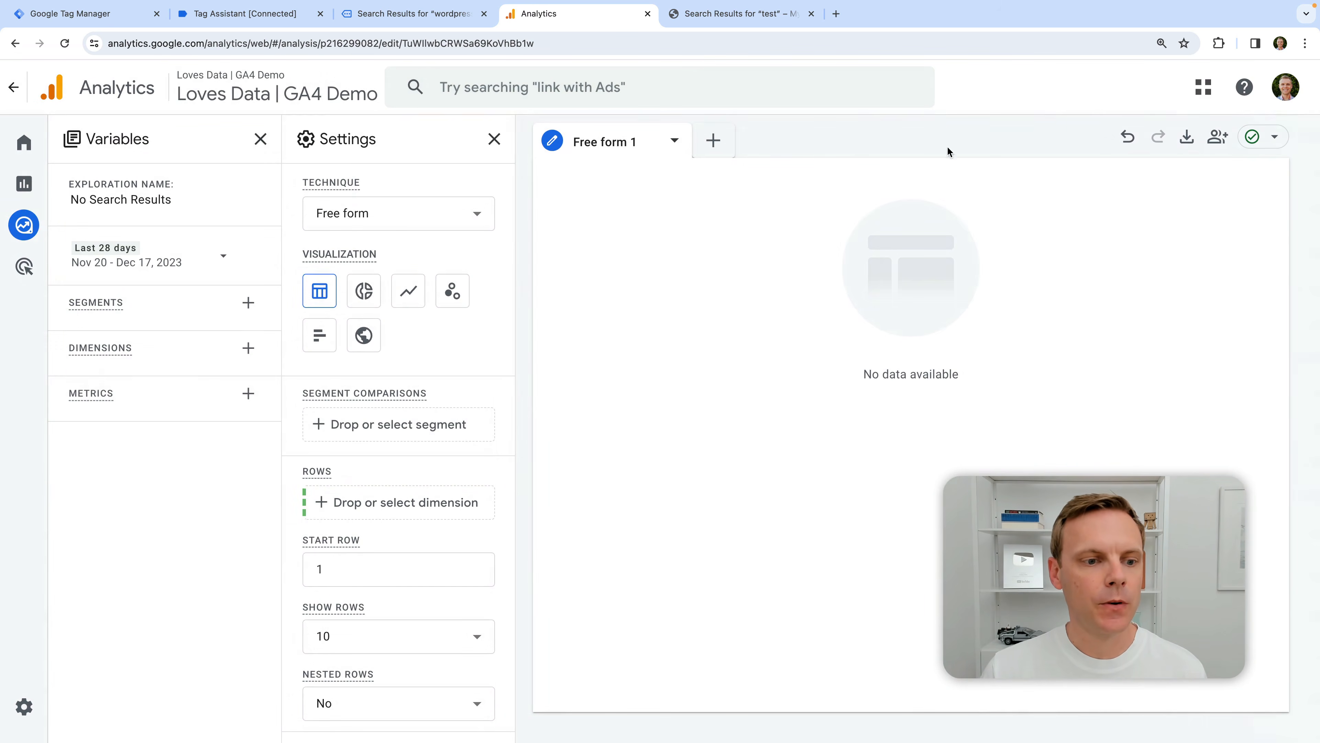
- Find the Views metric by searching for "views" and import it into the exploration
click(248, 444)
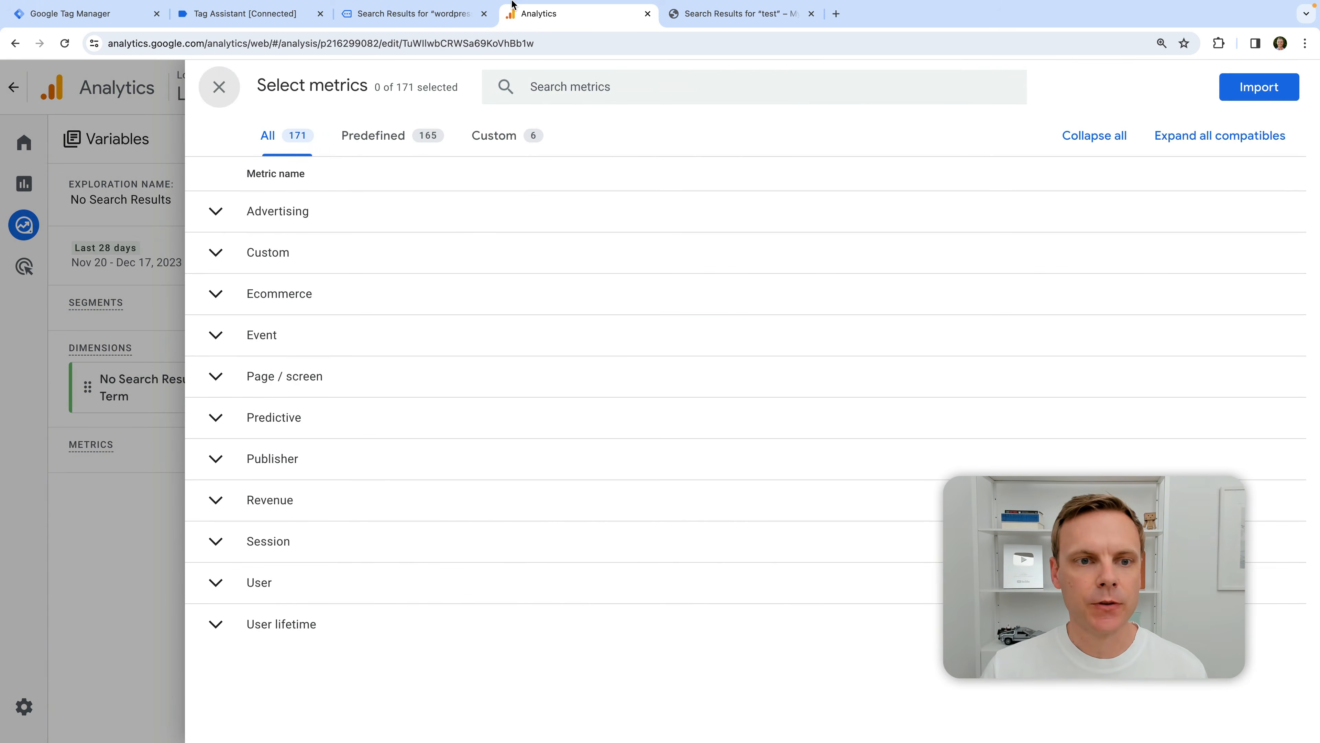
text(views)
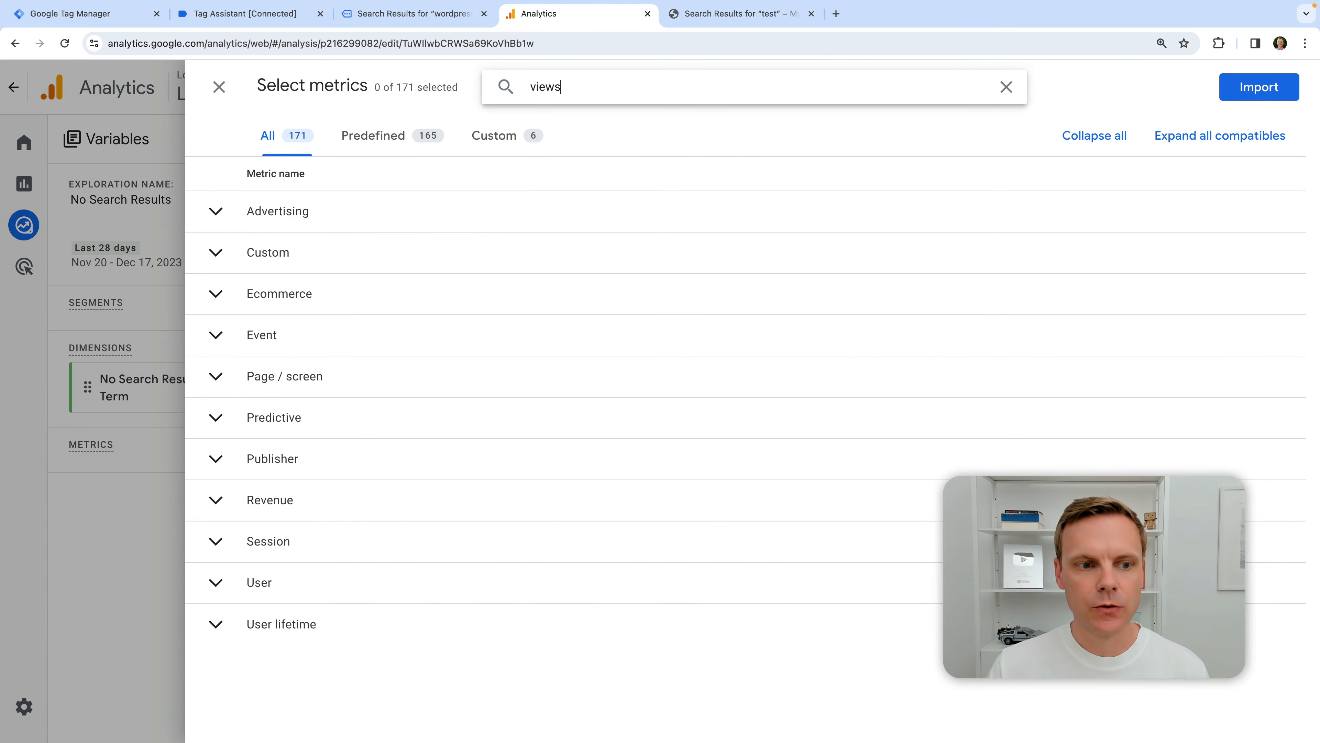
click(216, 400)
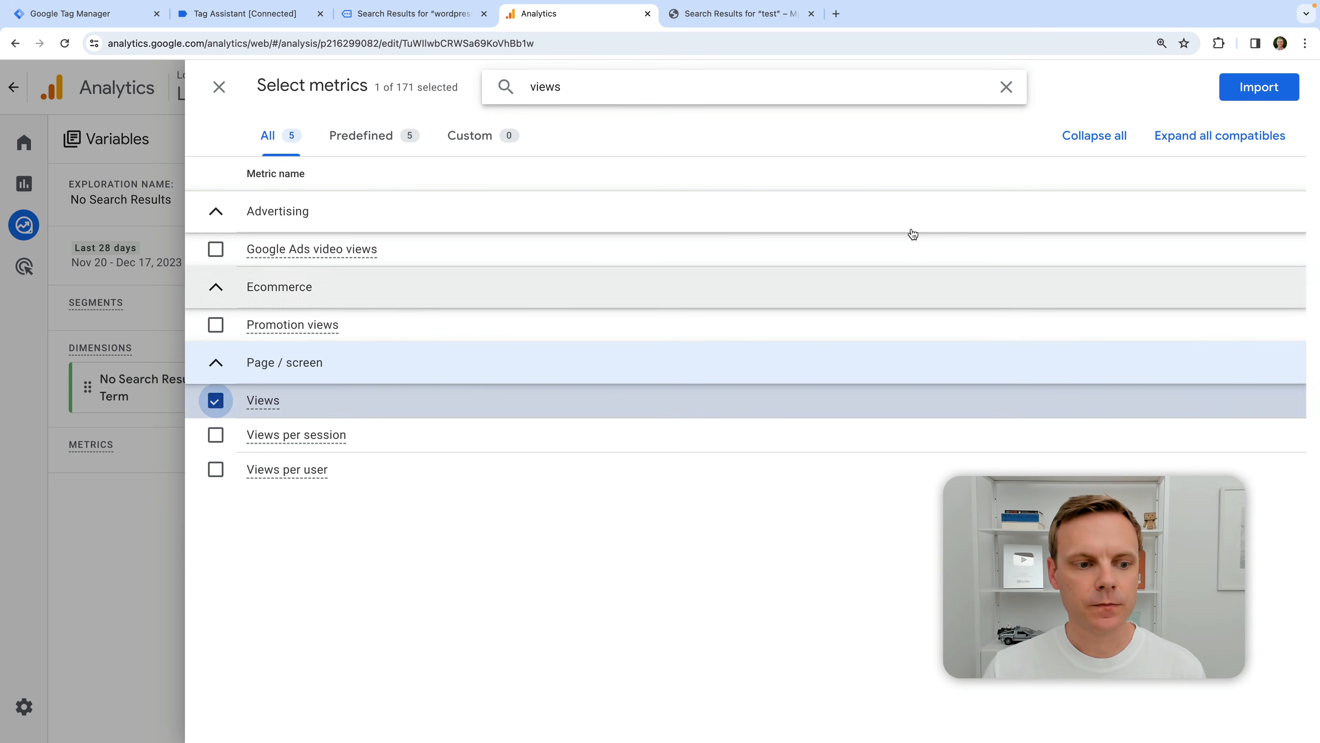
click(1242, 93)
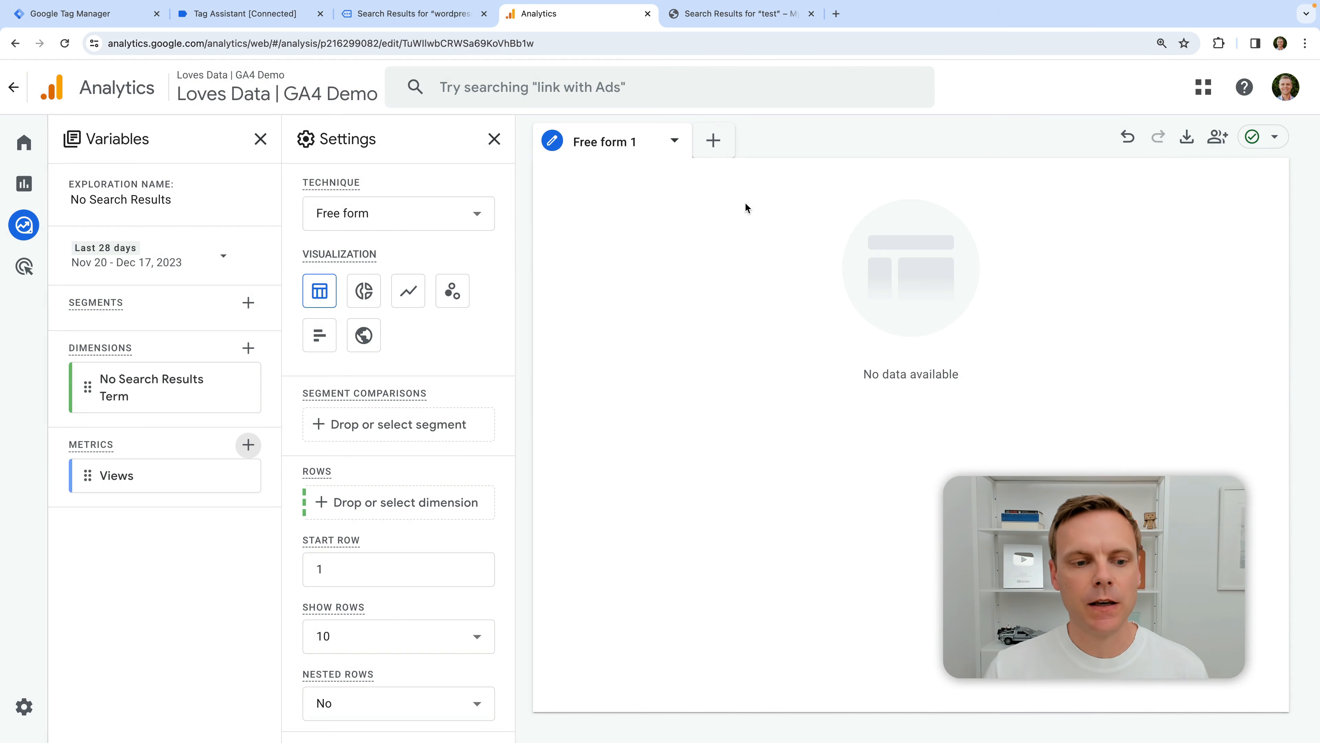
- Add No Search Results Term as the table's rows and Views as its values, and inspect the resulting row
double_click(146, 390)
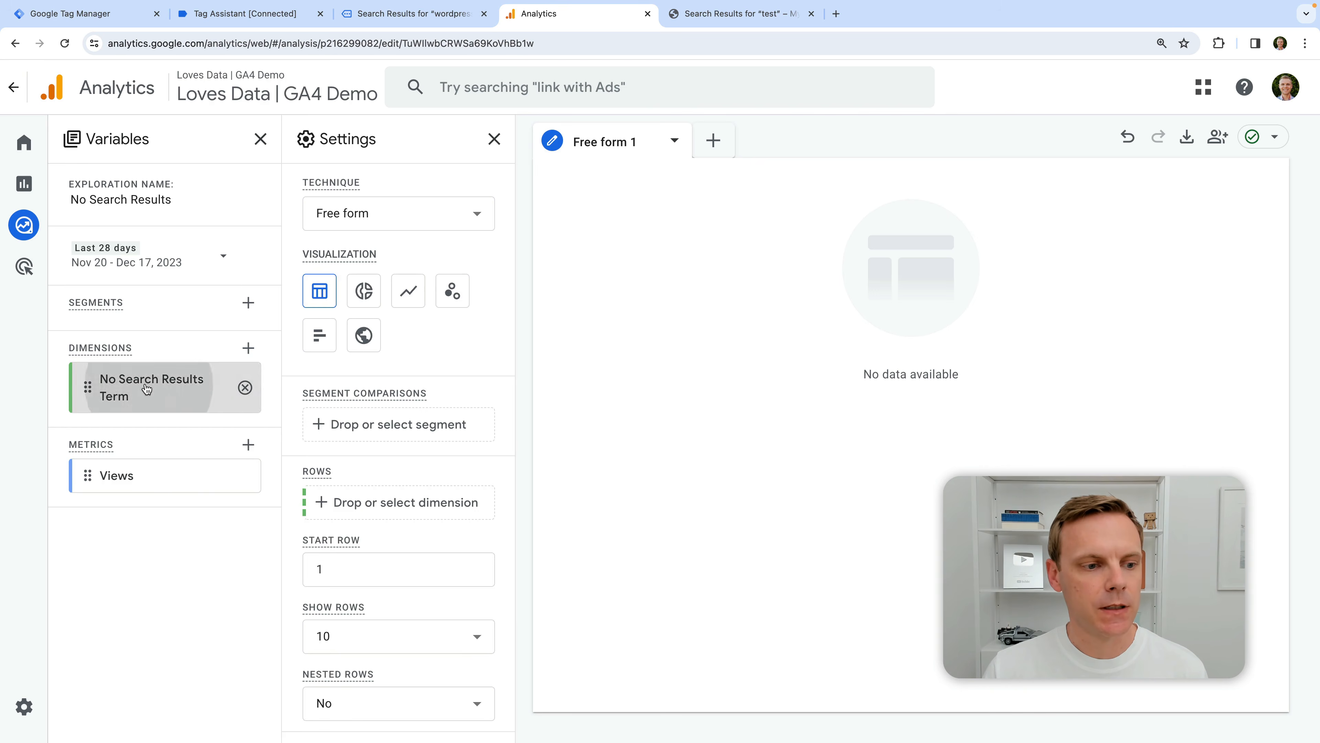
double_click(148, 476)
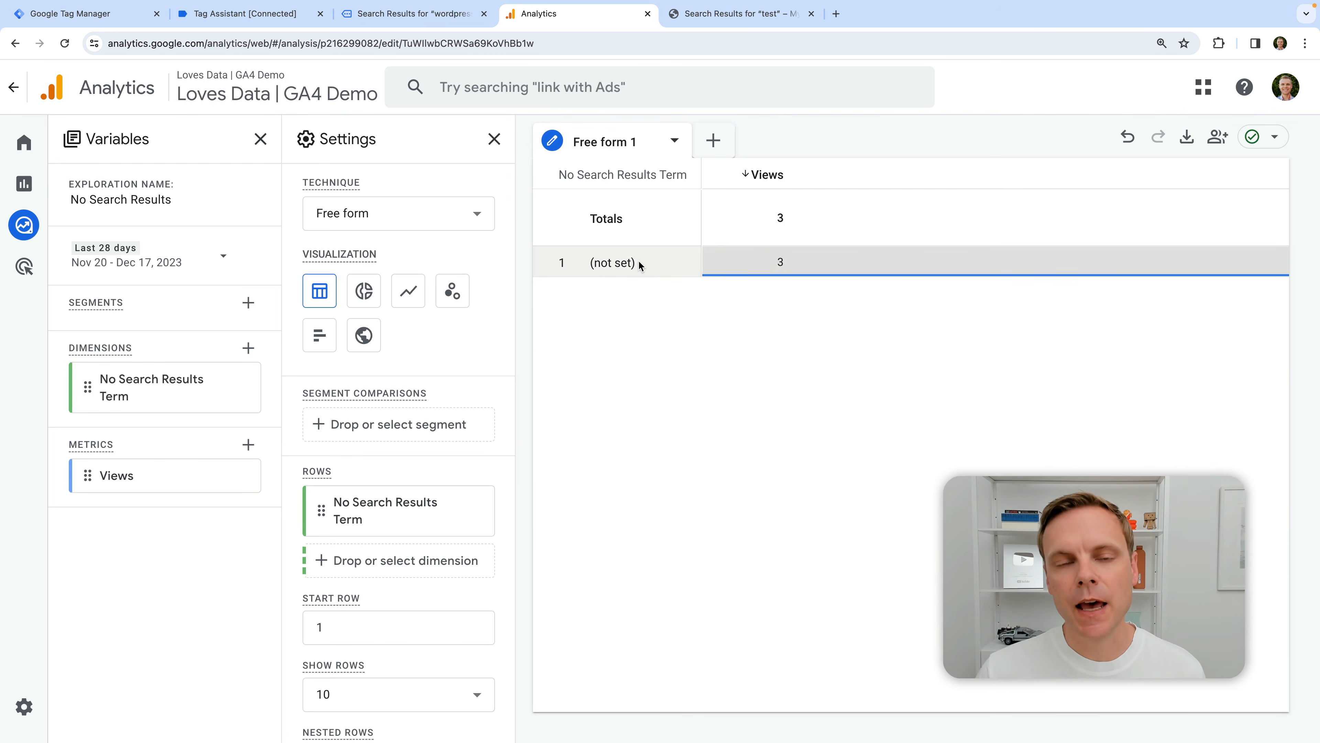
mouse_move(639, 262)
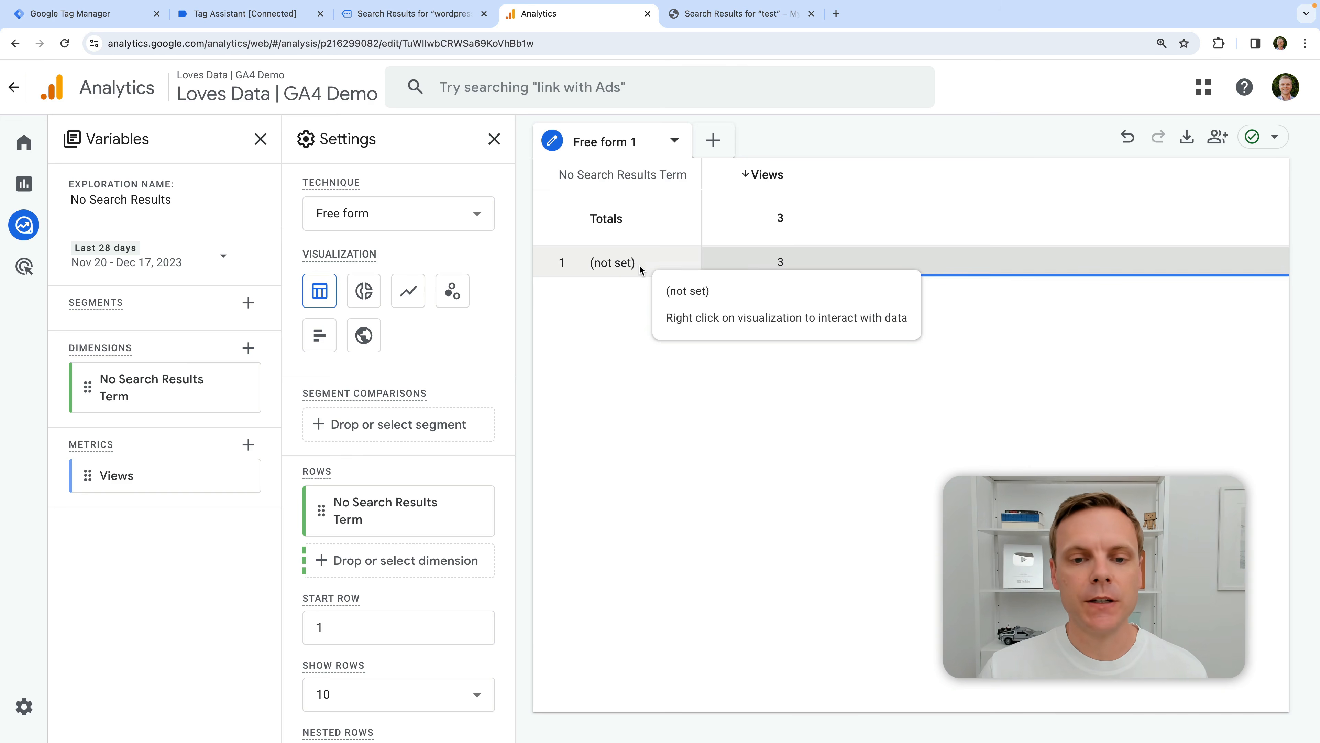
- In Google Tag Manager, publish the workspace changes as version "Added No Search Results Tracking" and return to the Google Analytics exploration
click(125, 19)
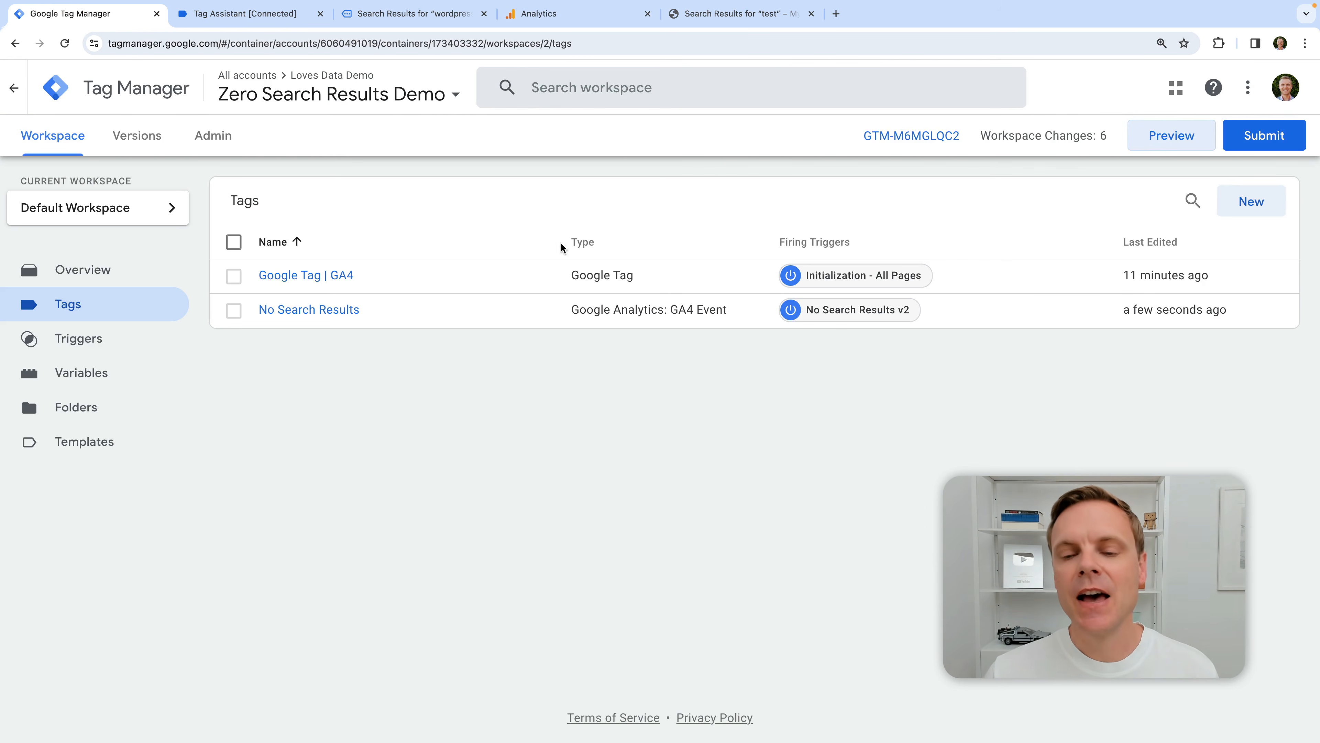
click(1264, 136)
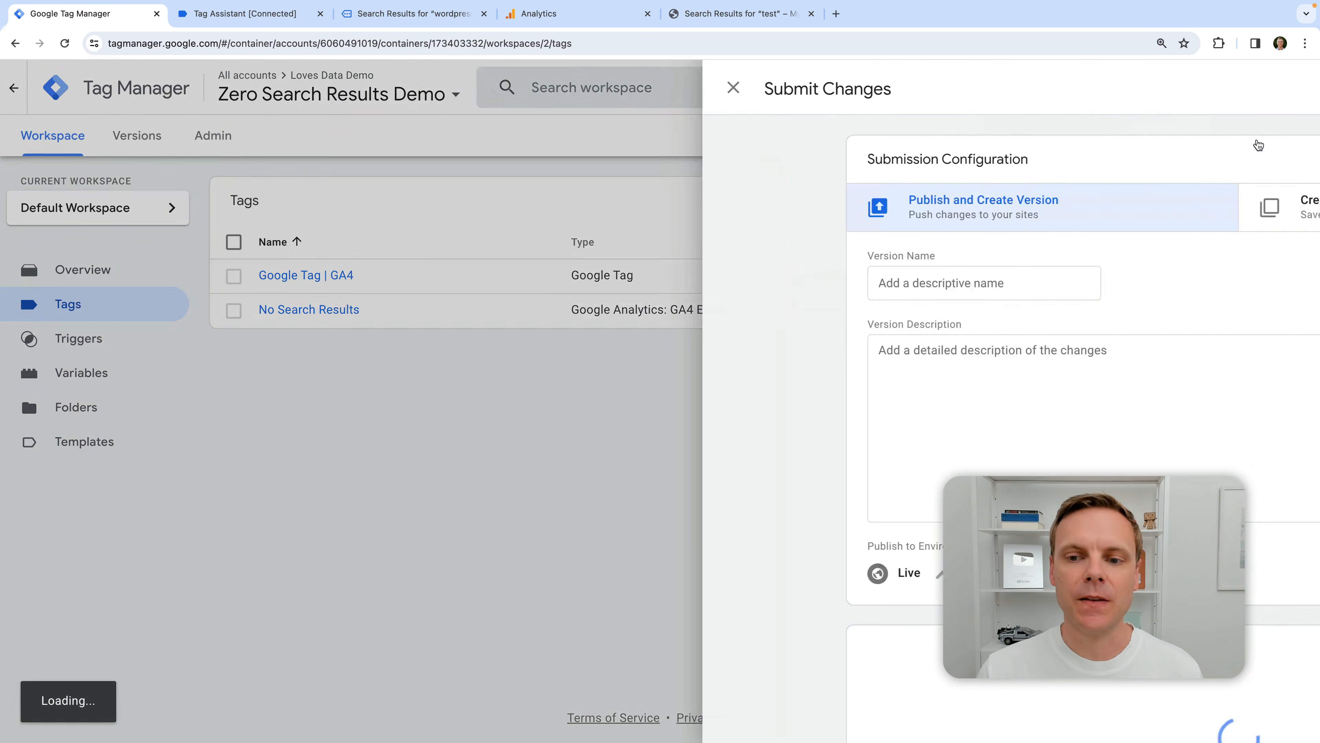
click(427, 282)
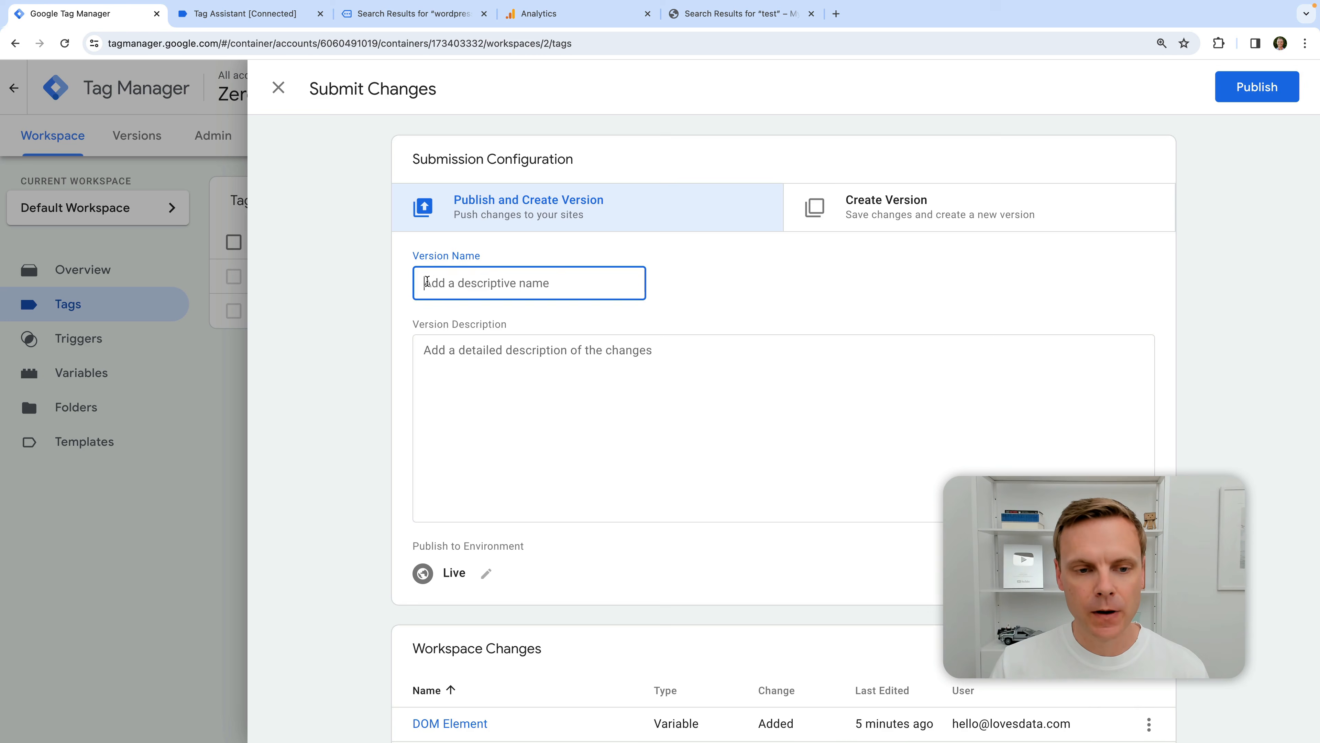
text(Added No)
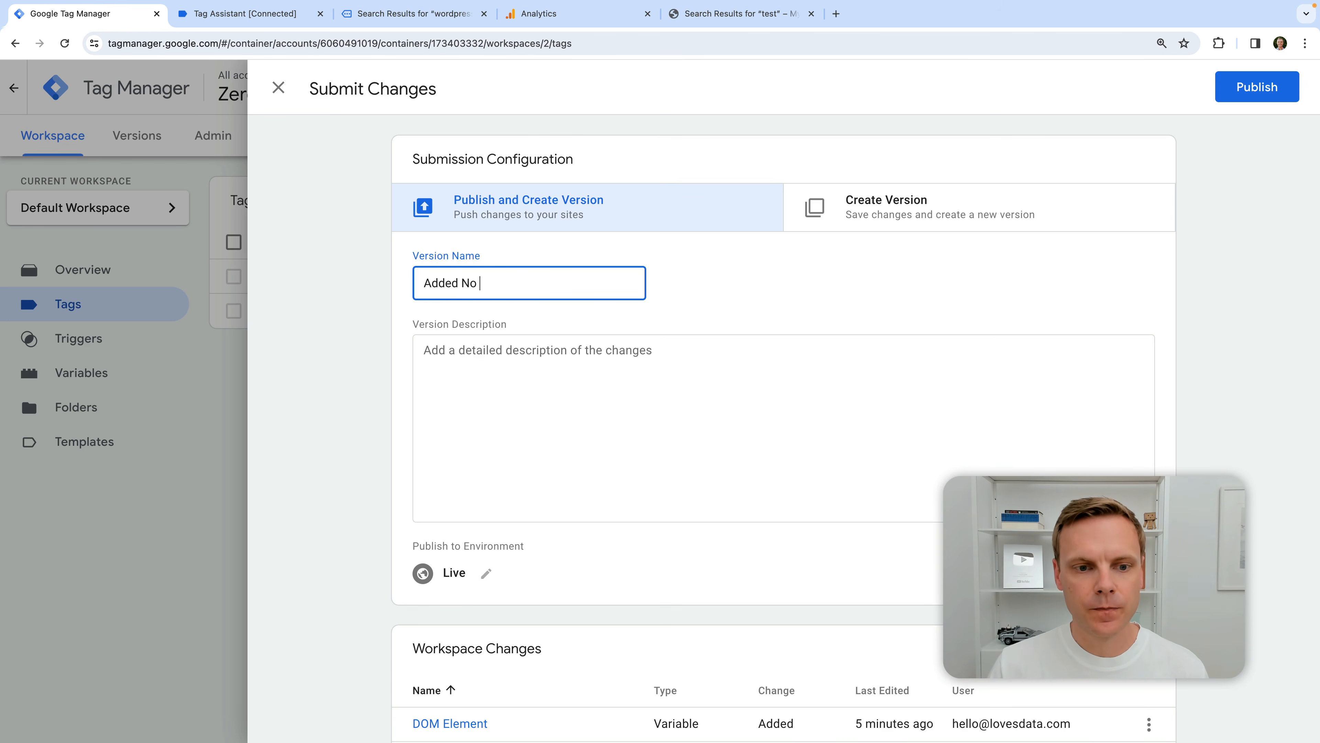
text( Search Results Tra)
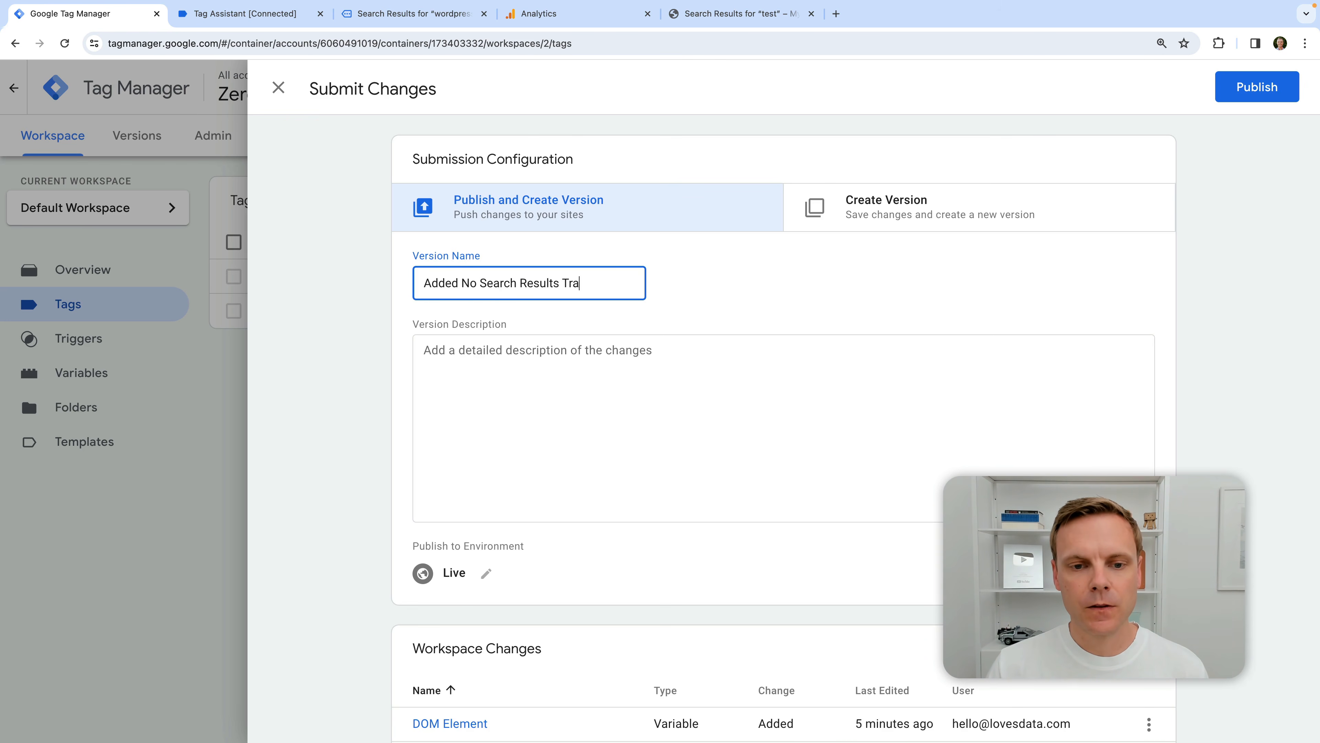
text(cking)
click(1261, 91)
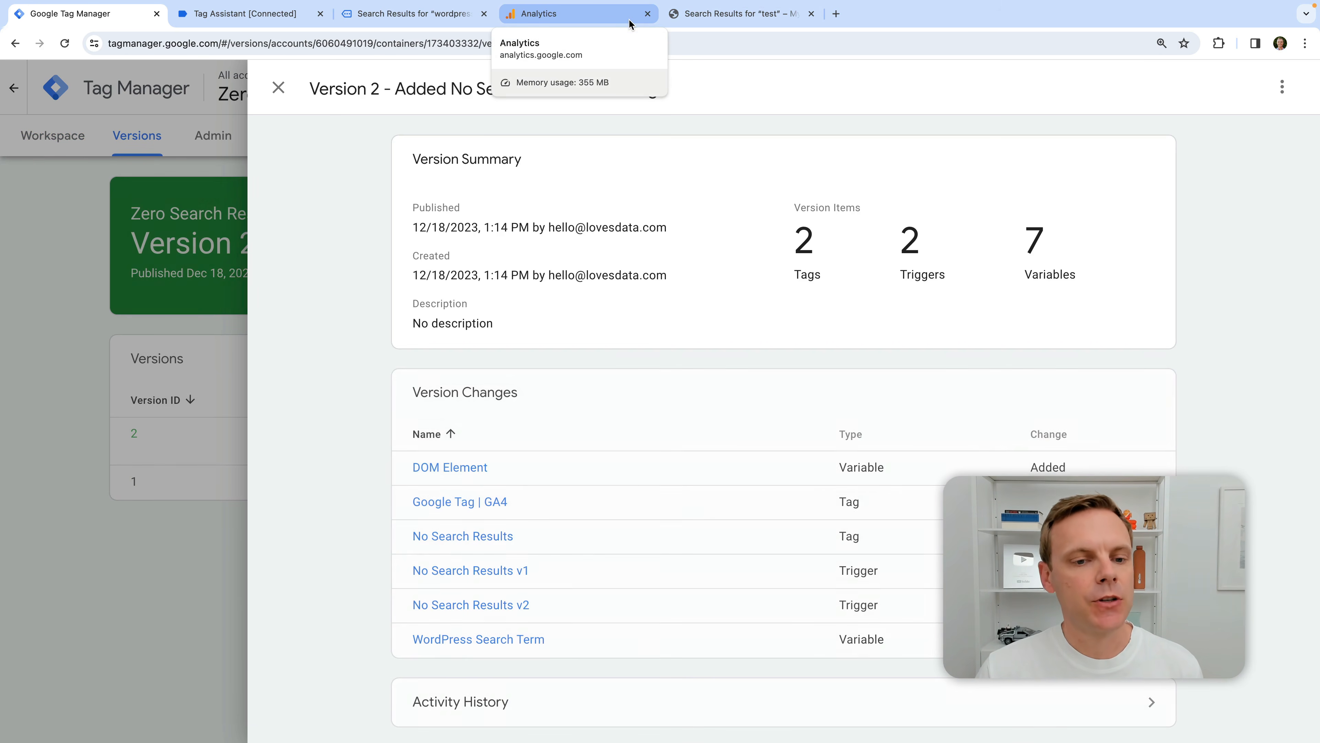
click(577, 14)
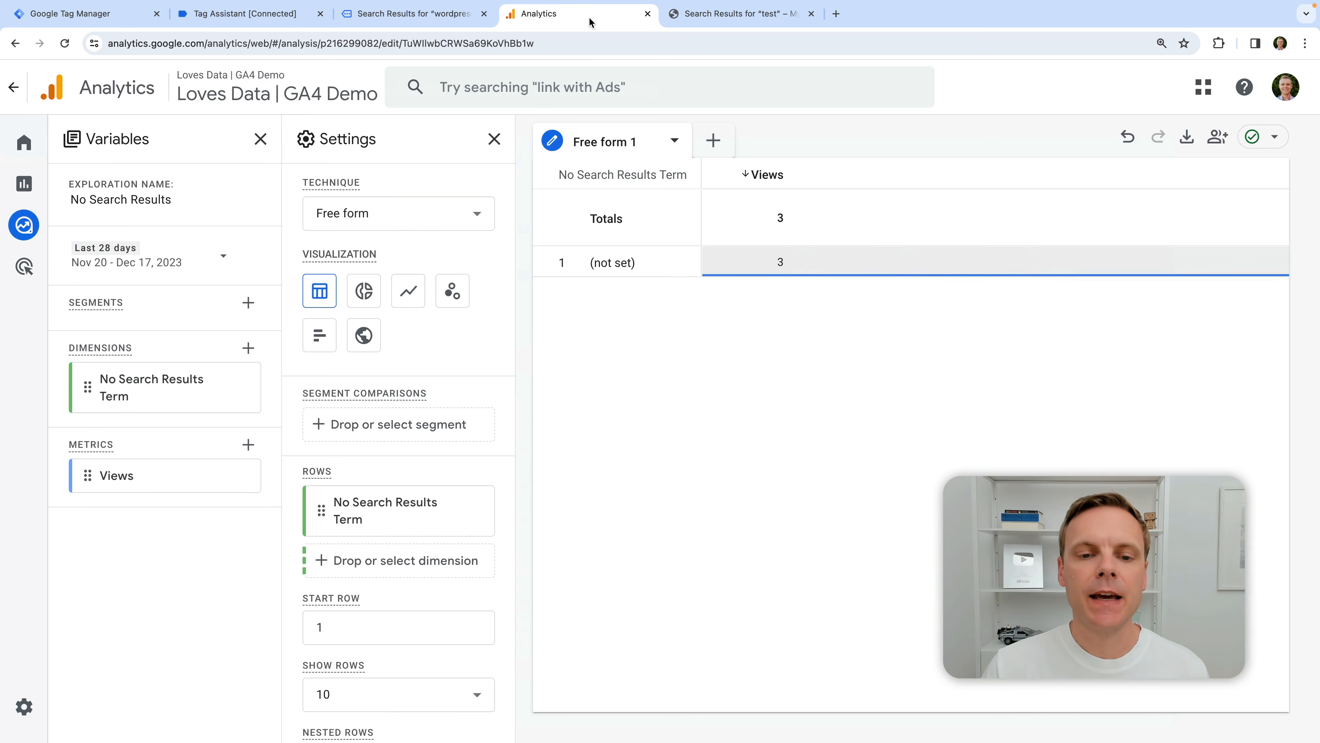